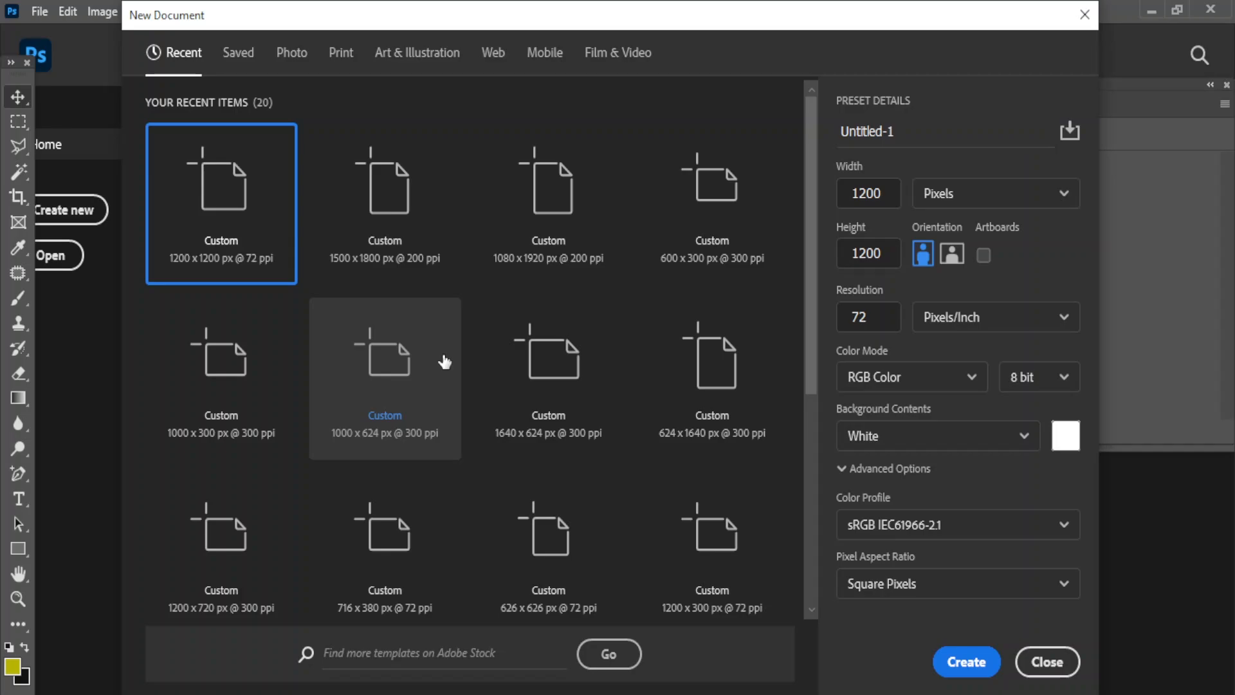
# - Create a new 1500 × 1800 px, 200 ppi document from the recent preset
pyautogui.click(378, 212)
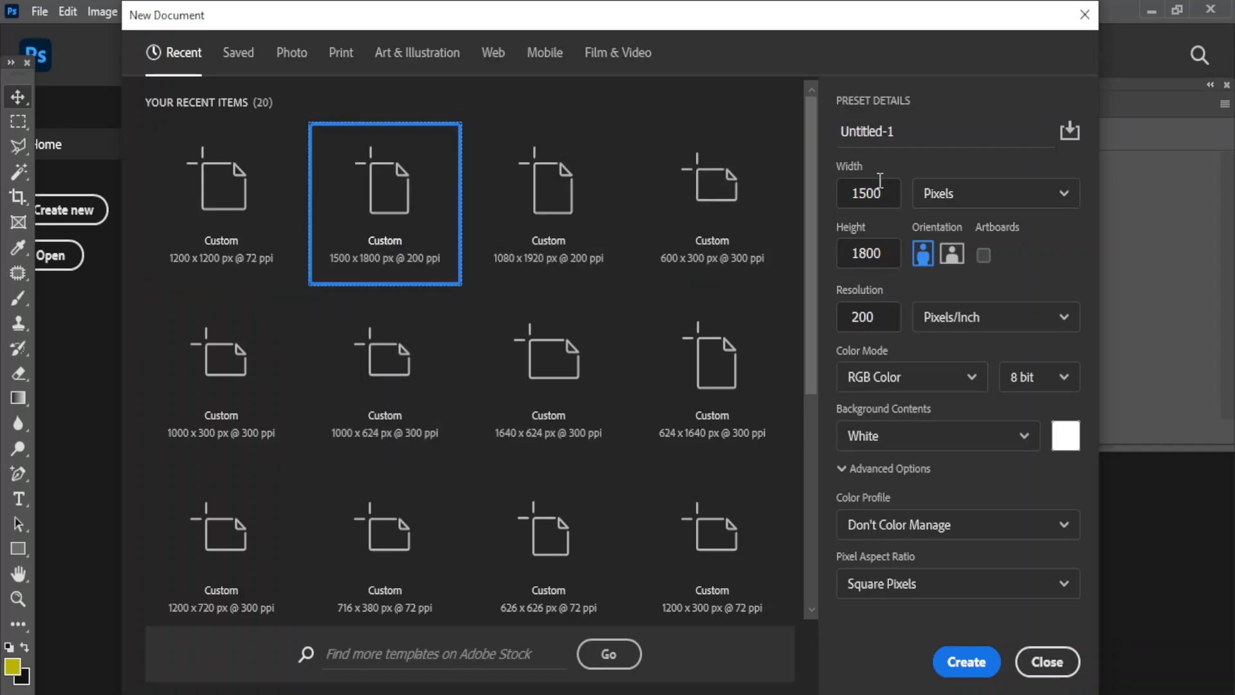
pyautogui.click(963, 664)
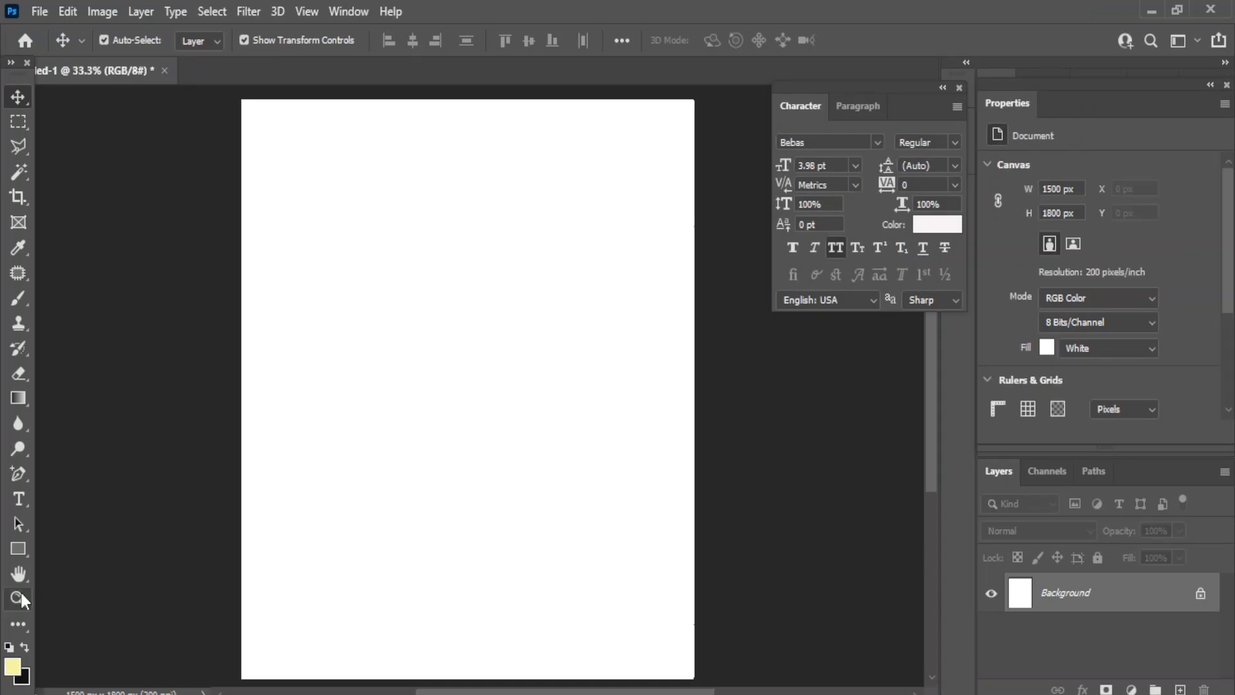
# - Draw a rectangle over the whole page and fill it with the orange gradient preset
pyautogui.rightClick(26, 551)
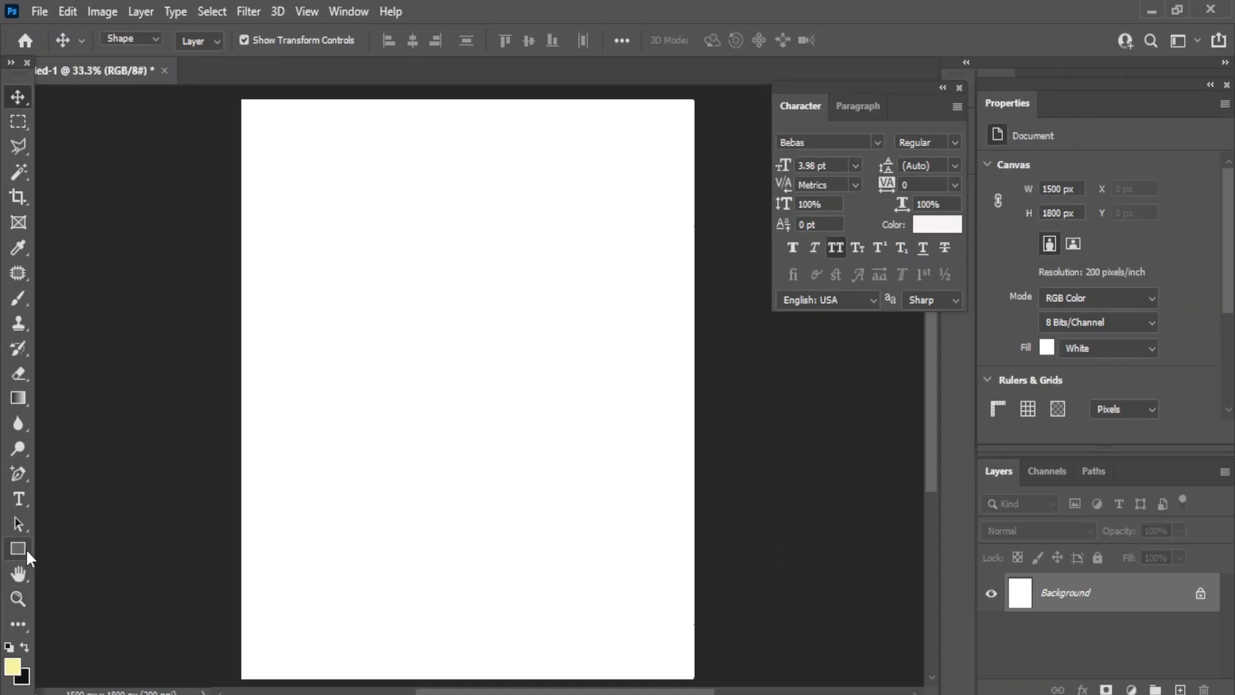
pyautogui.click(67, 548)
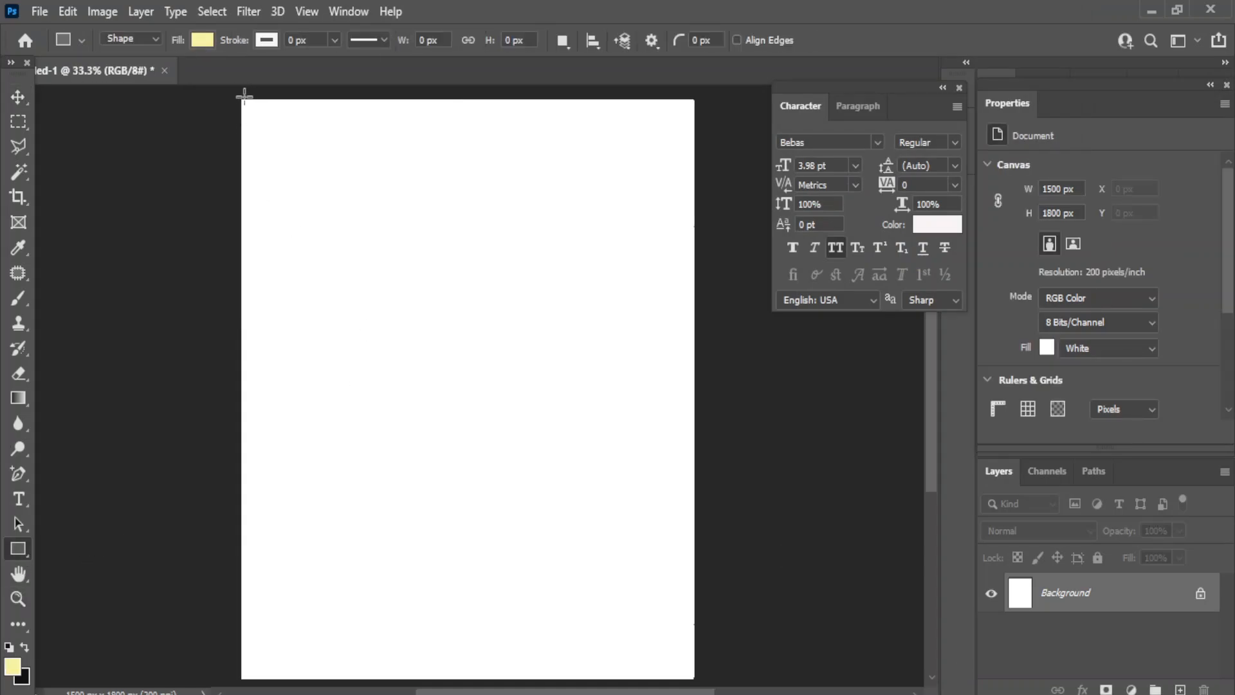
pyautogui.moveTo(241, 97); pyautogui.dragTo(696, 677)
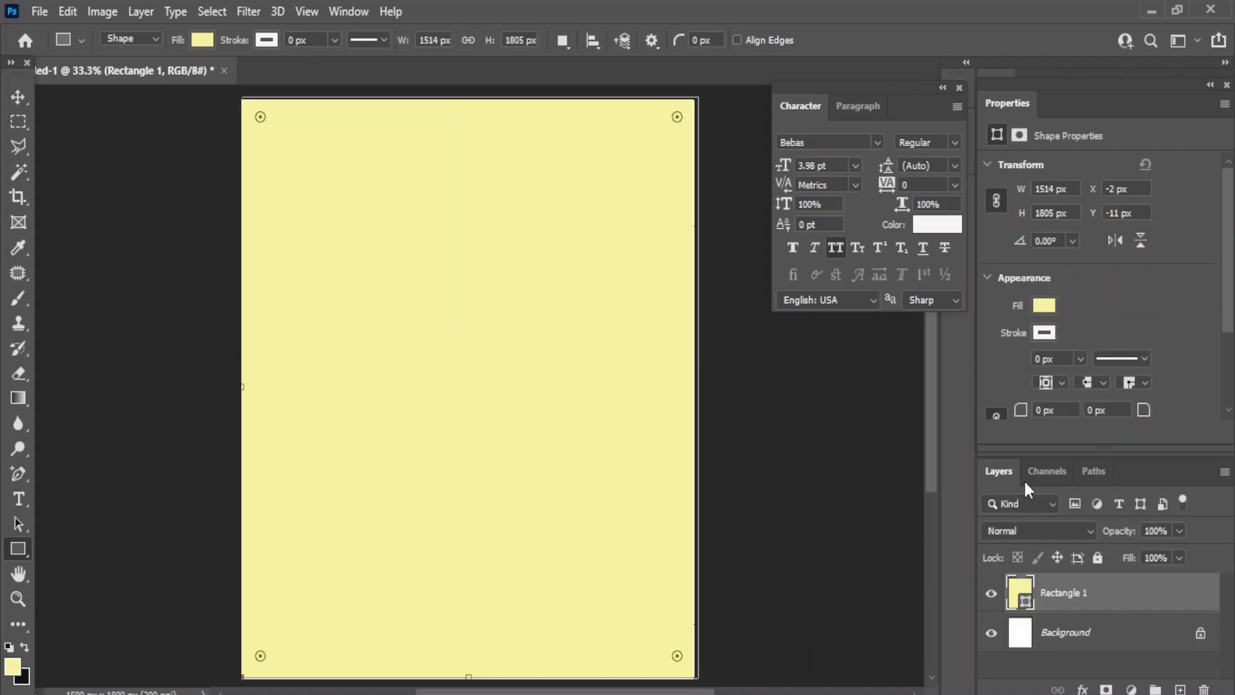
pyautogui.click(1040, 304)
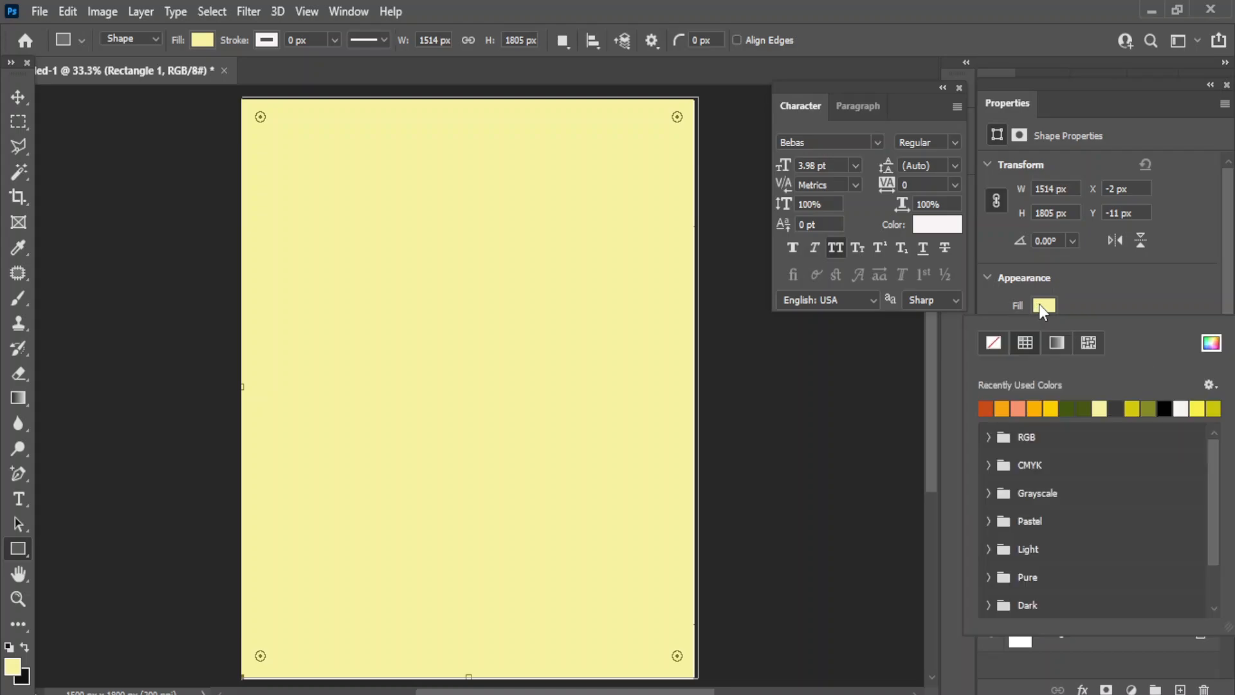
pyautogui.click(1060, 344)
pyautogui.click(985, 411)
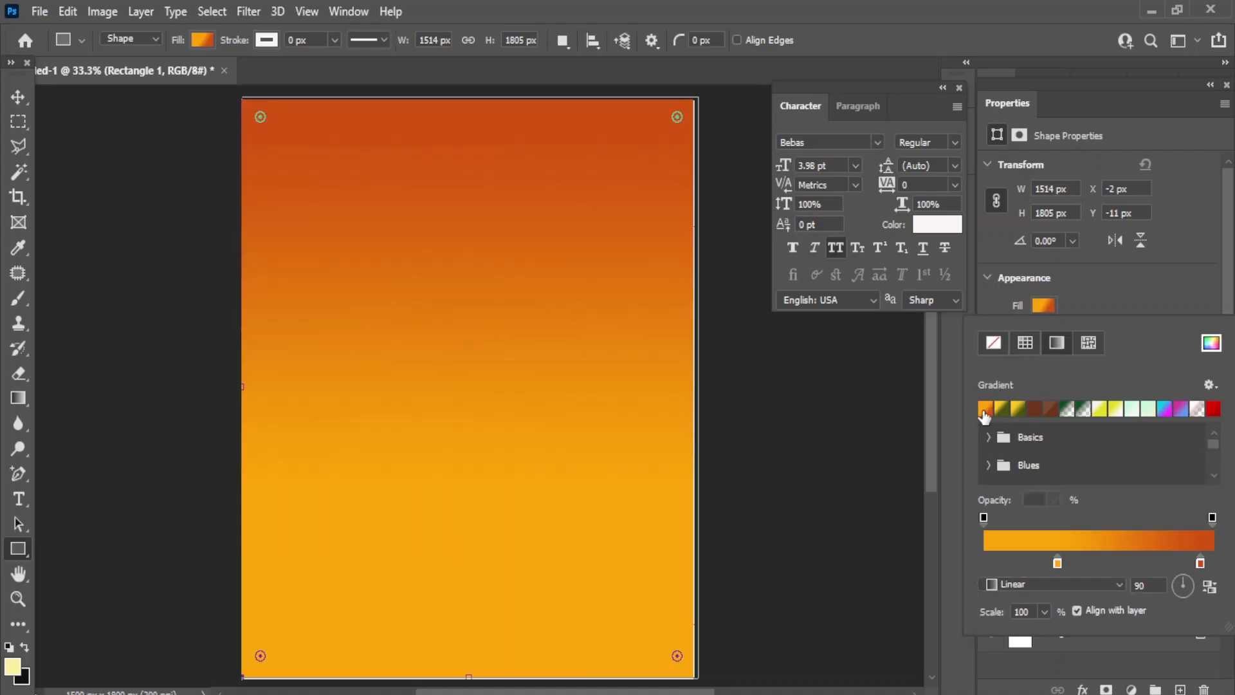
# - Adjust the gradient stops, make it radial with a larger yellow centre, and set 100% scale
pyautogui.click(1059, 564)
pyautogui.moveTo(1059, 565); pyautogui.dragTo(1044, 562)
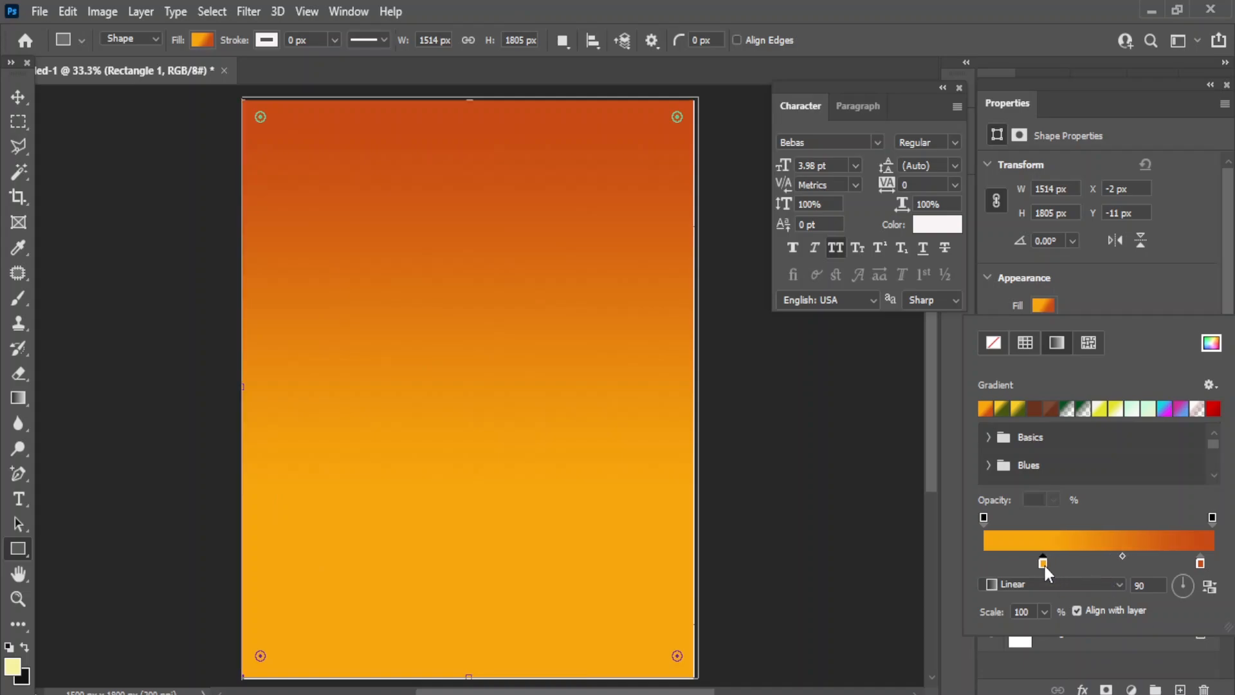
pyautogui.click(1199, 561)
pyautogui.moveTo(1199, 561); pyautogui.dragTo(1210, 565)
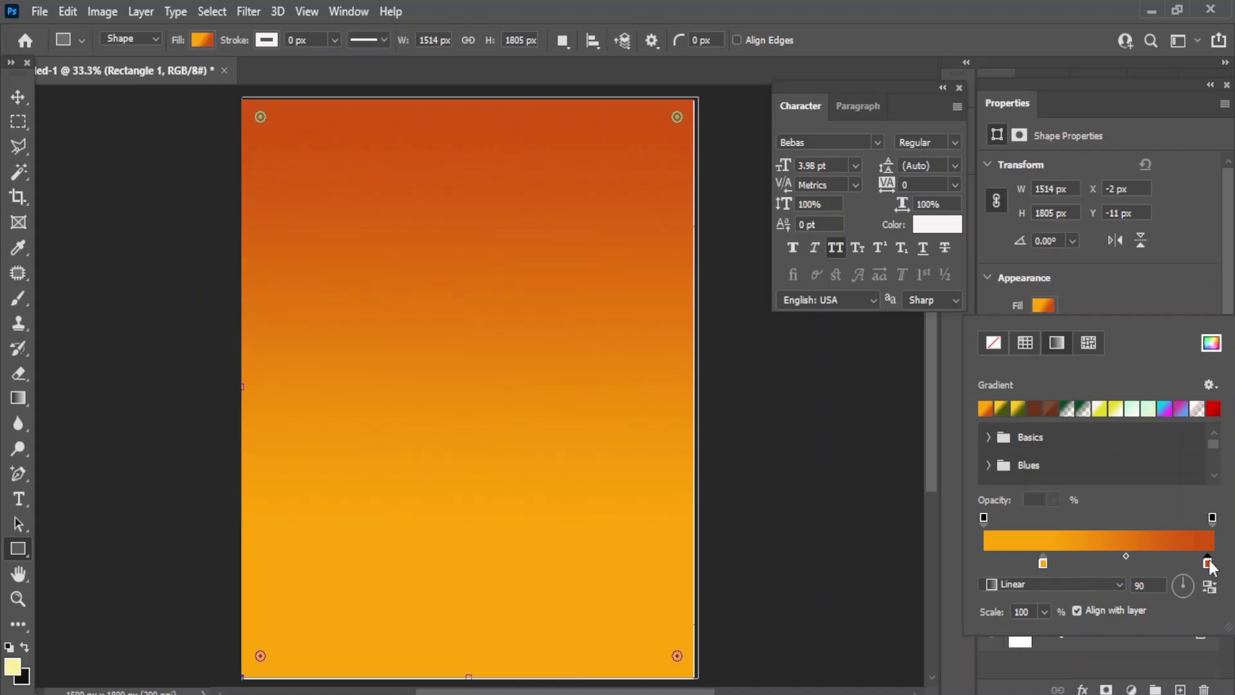
pyautogui.click(1122, 584)
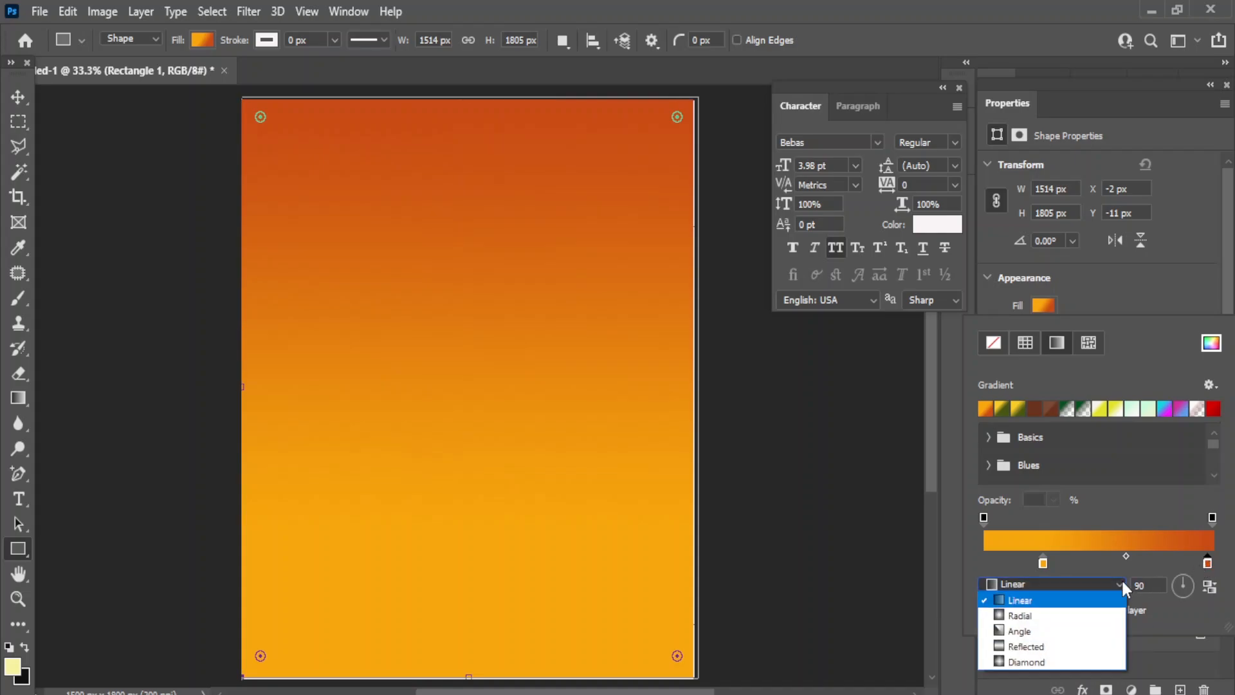
pyautogui.click(1026, 616)
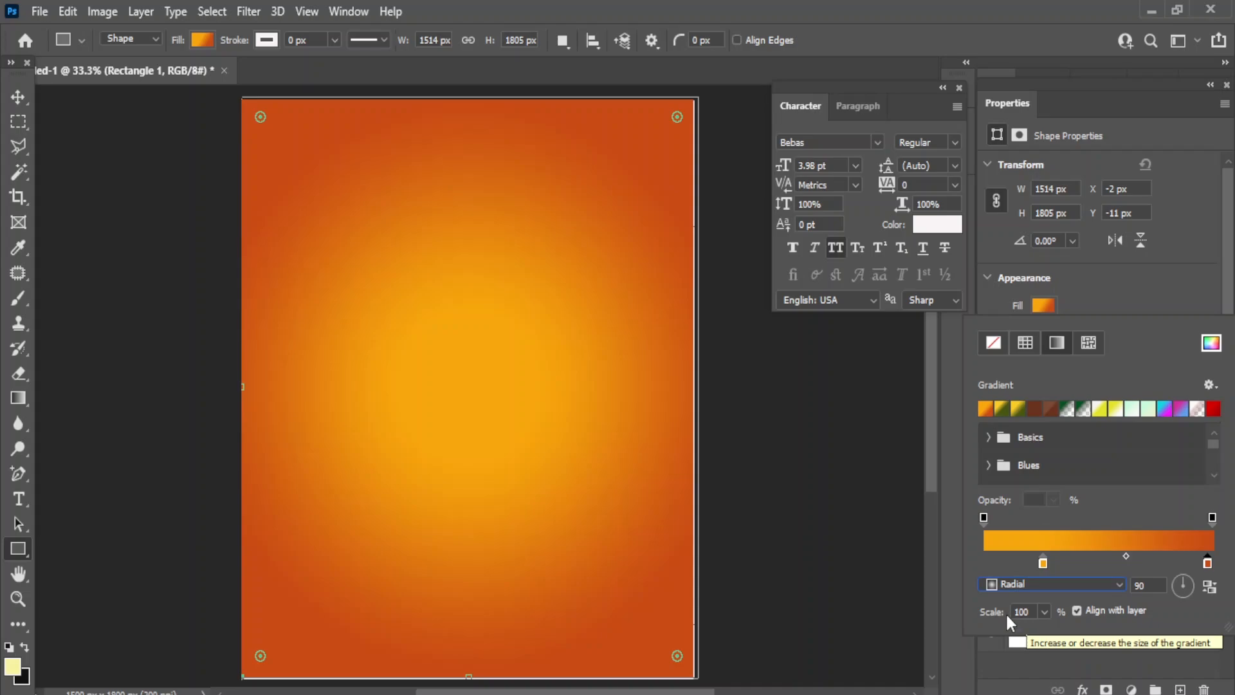
pyautogui.moveTo(1045, 565); pyautogui.dragTo(1076, 565)
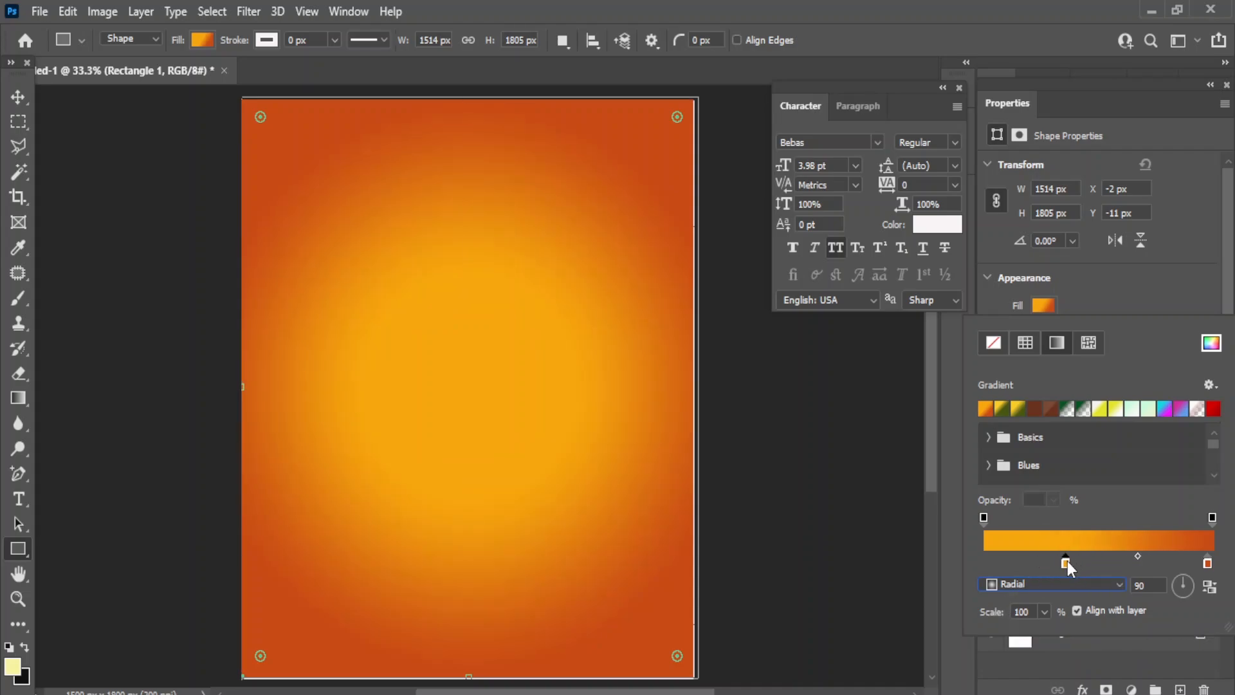
pyautogui.moveTo(1068, 564); pyautogui.dragTo(1088, 564)
pyautogui.click(1042, 611)
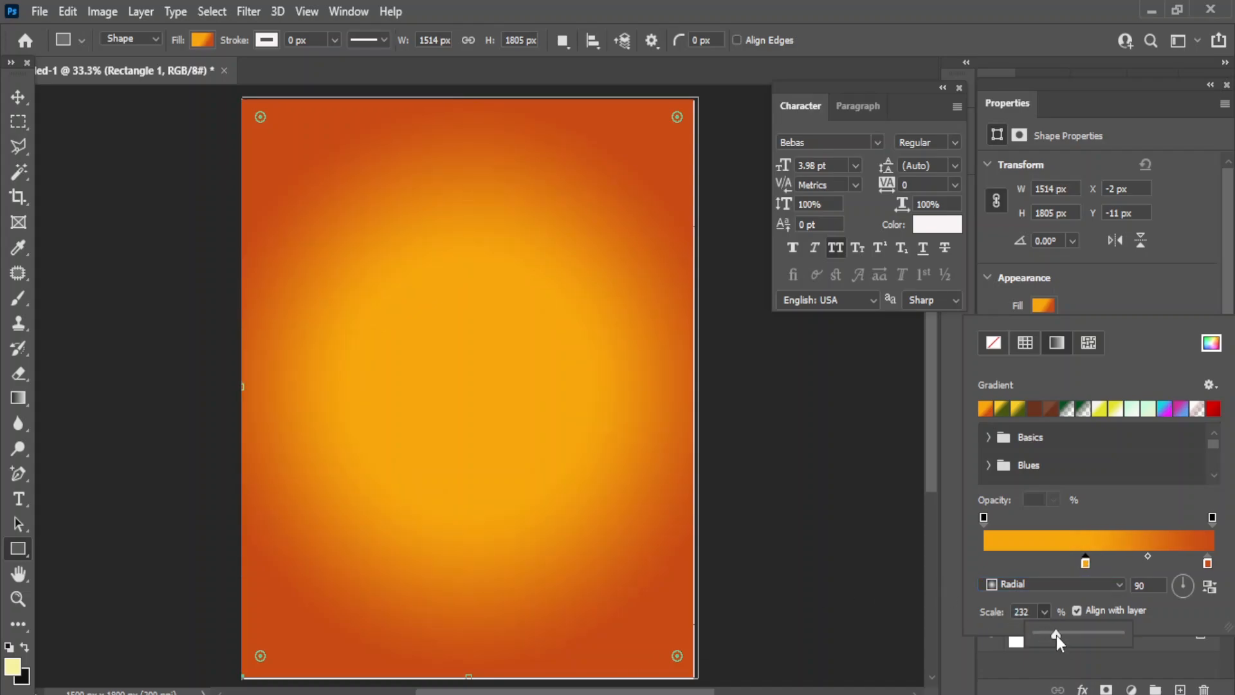
pyautogui.moveTo(1090, 635); pyautogui.dragTo(1045, 638)
# - Drag honey.png from the folder onto the poster and scale it down
pyautogui.press('v')
pyautogui.click(907, 459)
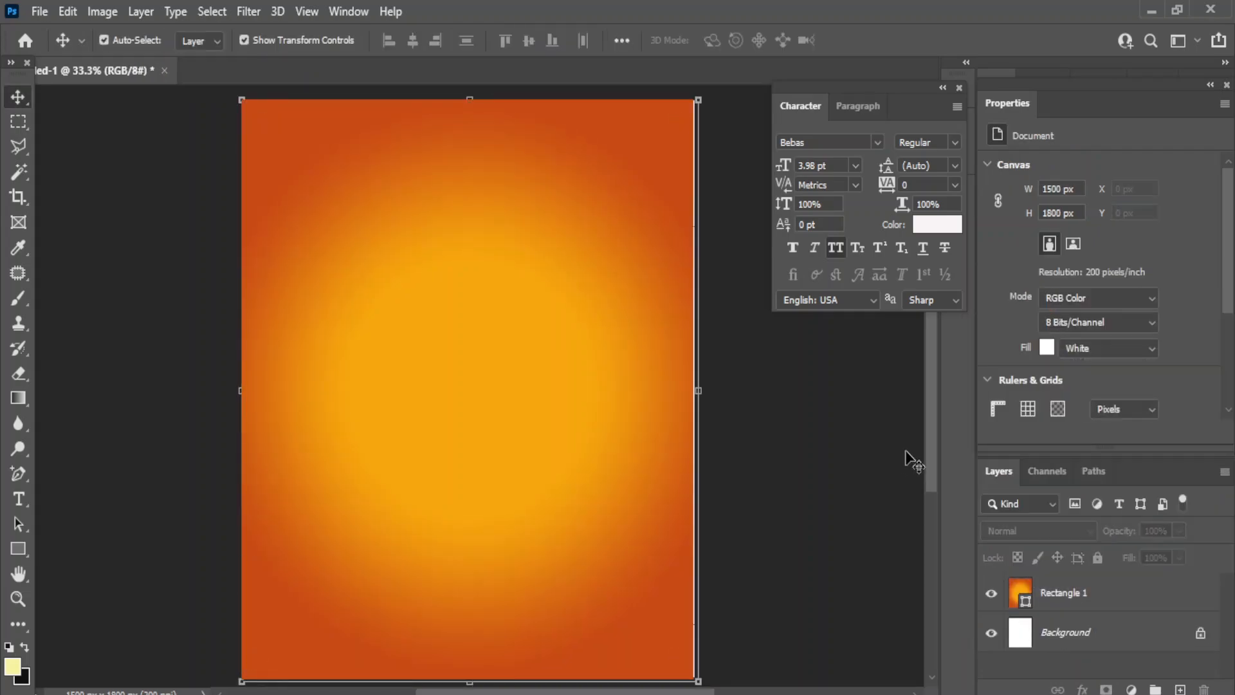
pyautogui.hotkey('ctrl', '-')
pyautogui.hotkey('ctrl', '+')
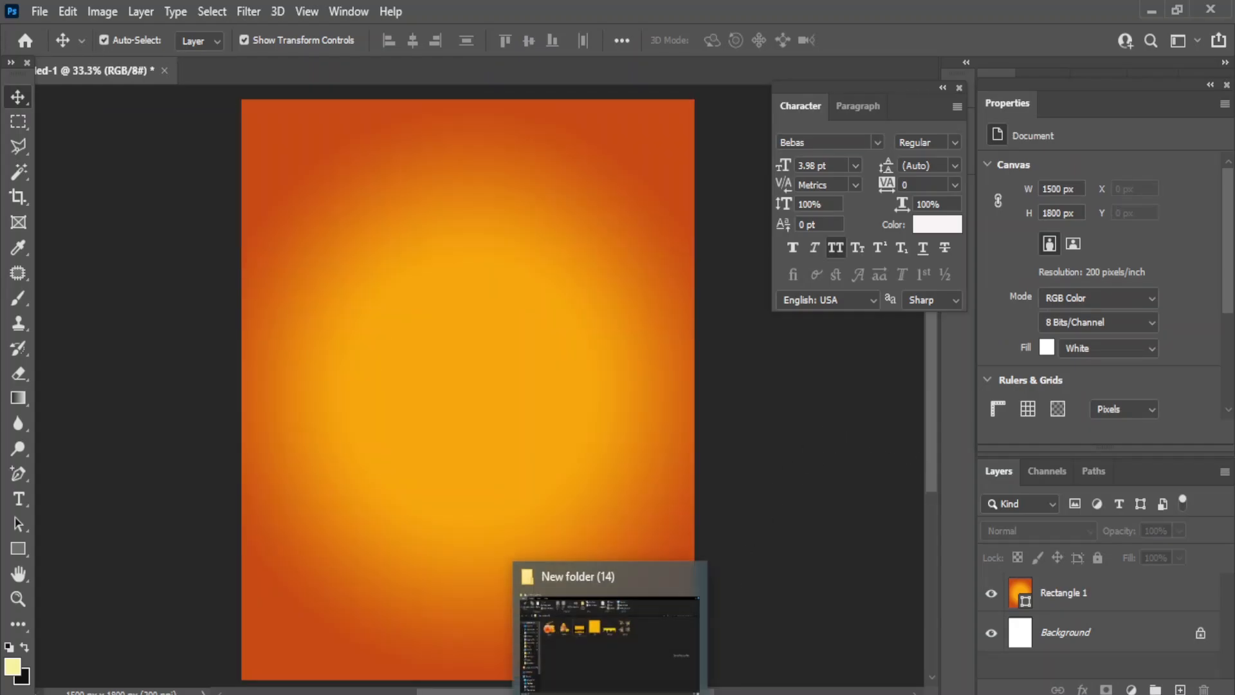
pyautogui.click(650, 660)
pyautogui.moveTo(205, 239); pyautogui.dragTo(472, 467)
pyautogui.moveTo(243, 612); pyautogui.dragTo(399, 515)
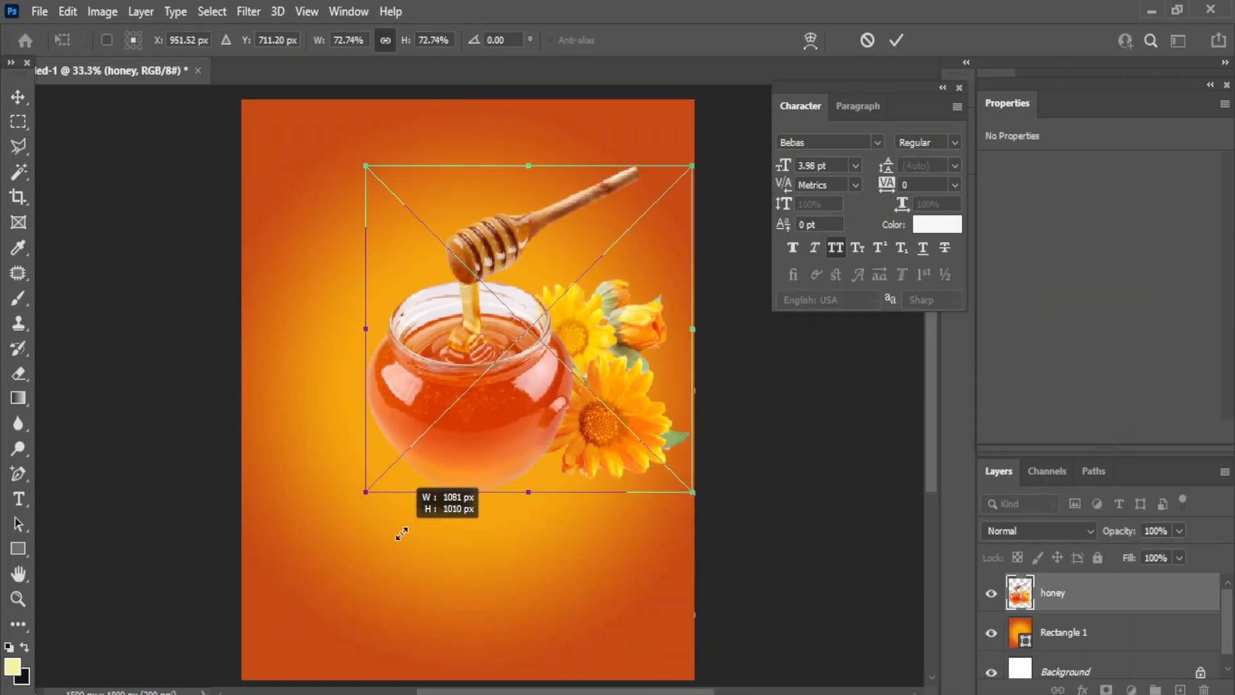
pyautogui.moveTo(548, 406); pyautogui.dragTo(516, 451)
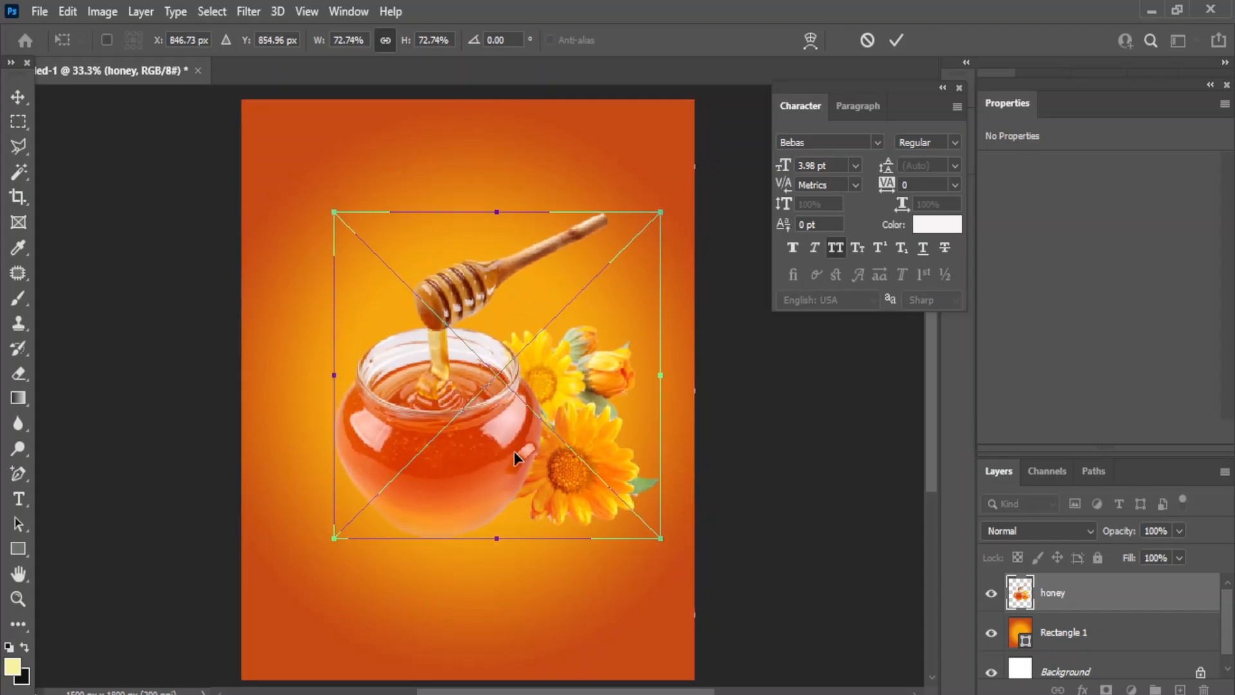
pyautogui.keyDown('shift'); pyautogui.click(1081, 637); pyautogui.keyUp('shift')
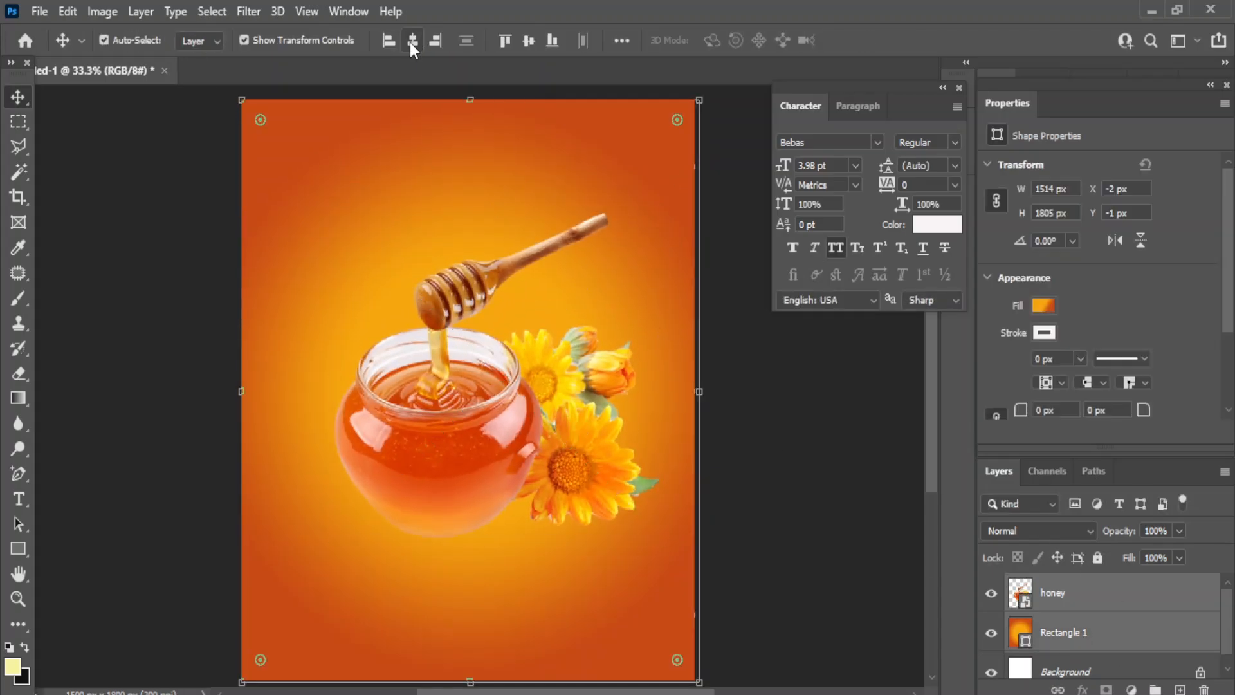
# - Centre the honey jar horizontally and vertically on the background, then select Rectangle 1
pyautogui.click(412, 43)
pyautogui.click(527, 41)
pyautogui.click(718, 435)
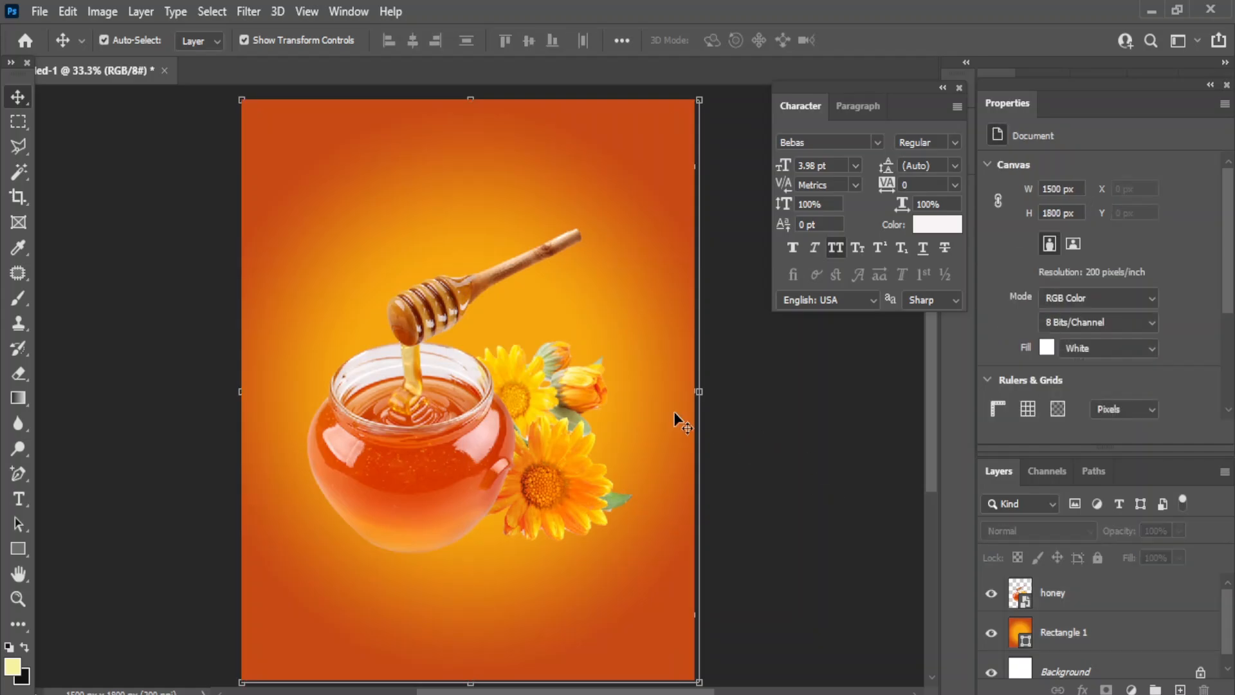
pyautogui.click(422, 466)
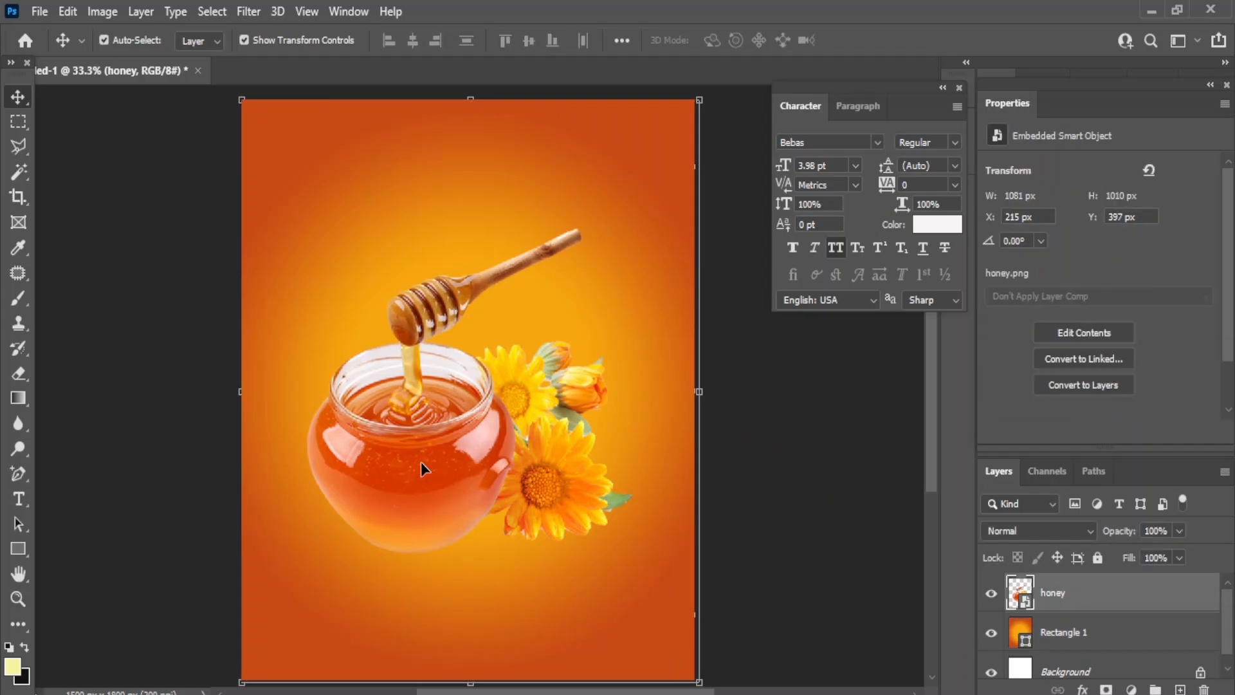
pyautogui.click(869, 507)
pyautogui.click(1089, 636)
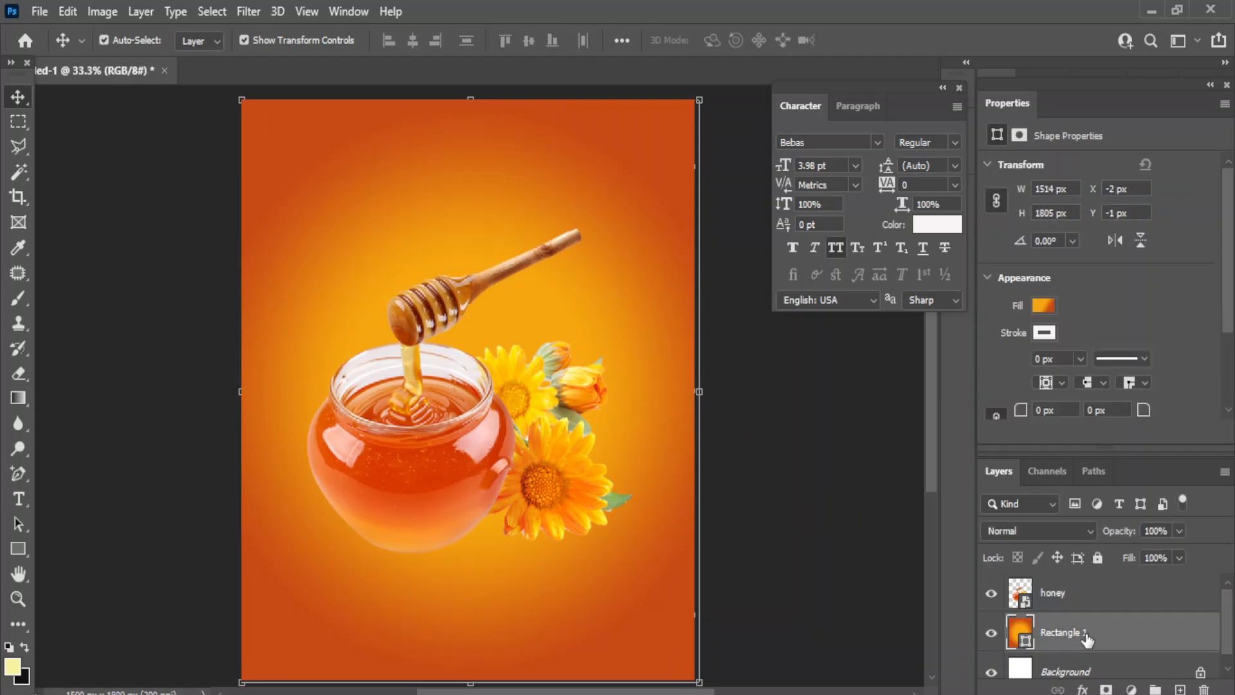
# - Add a new layer and pick a pale orange paint colour sampled from the honey dipper
pyautogui.click(1180, 689)
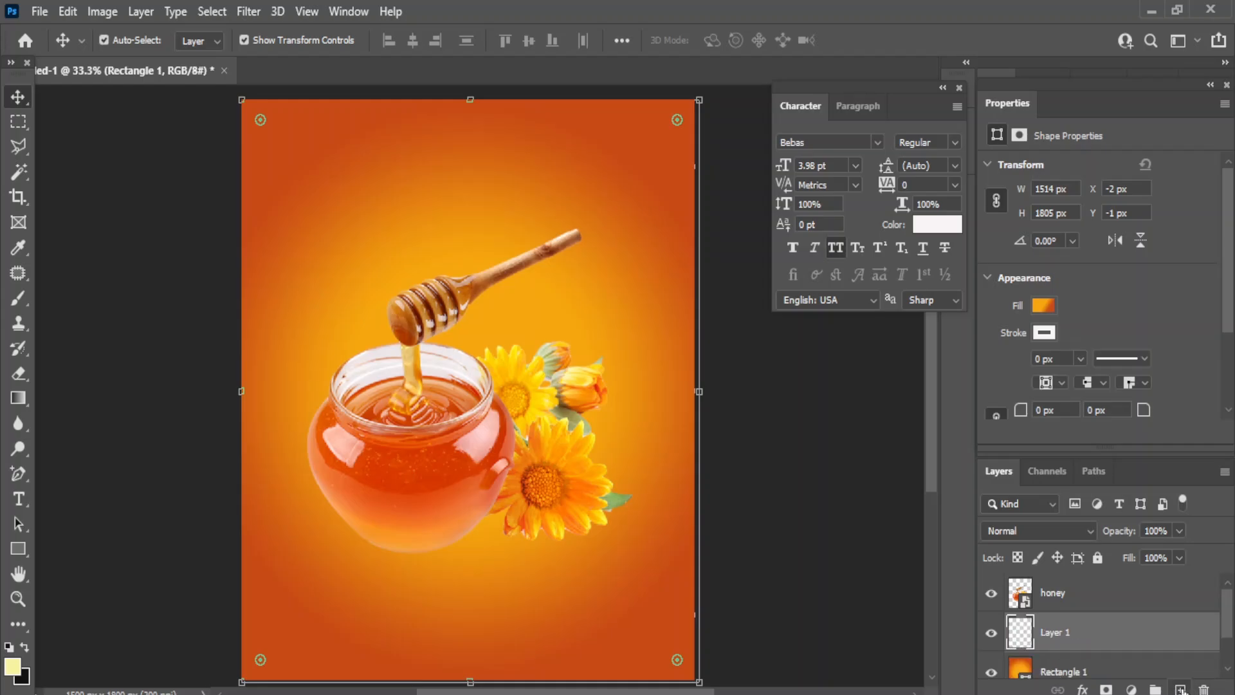
pyautogui.click(20, 289)
pyautogui.click(78, 296)
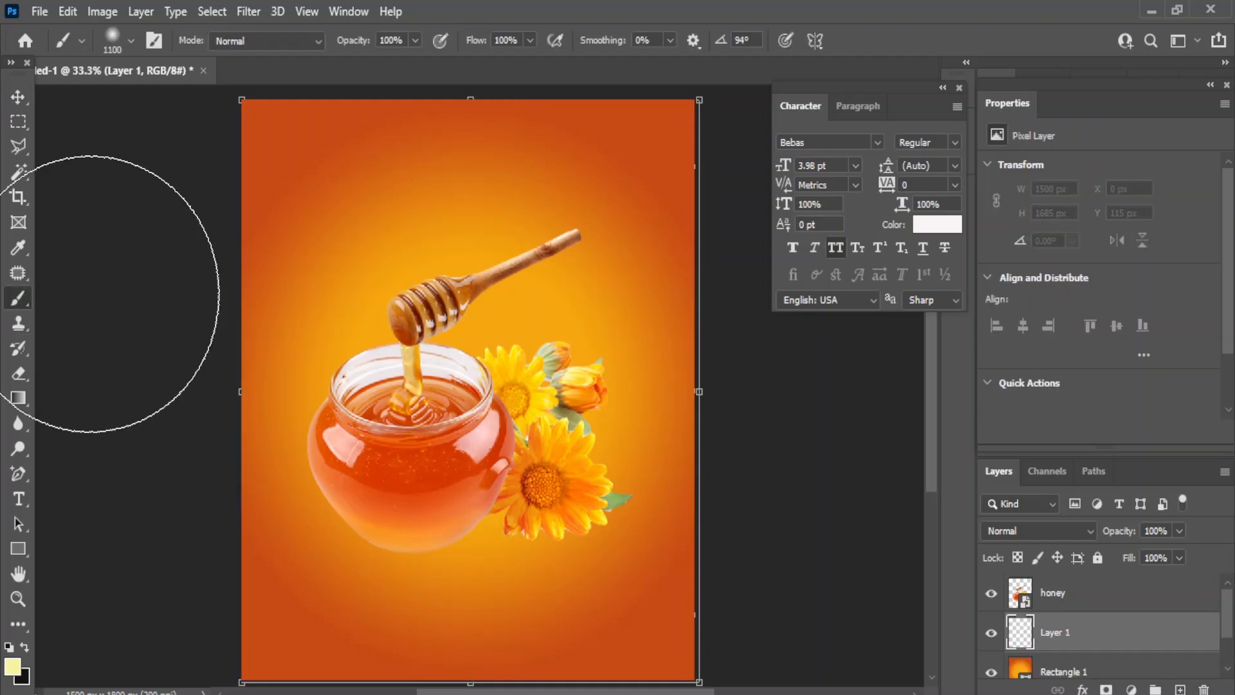
pyautogui.click(11, 667)
pyautogui.click(376, 324)
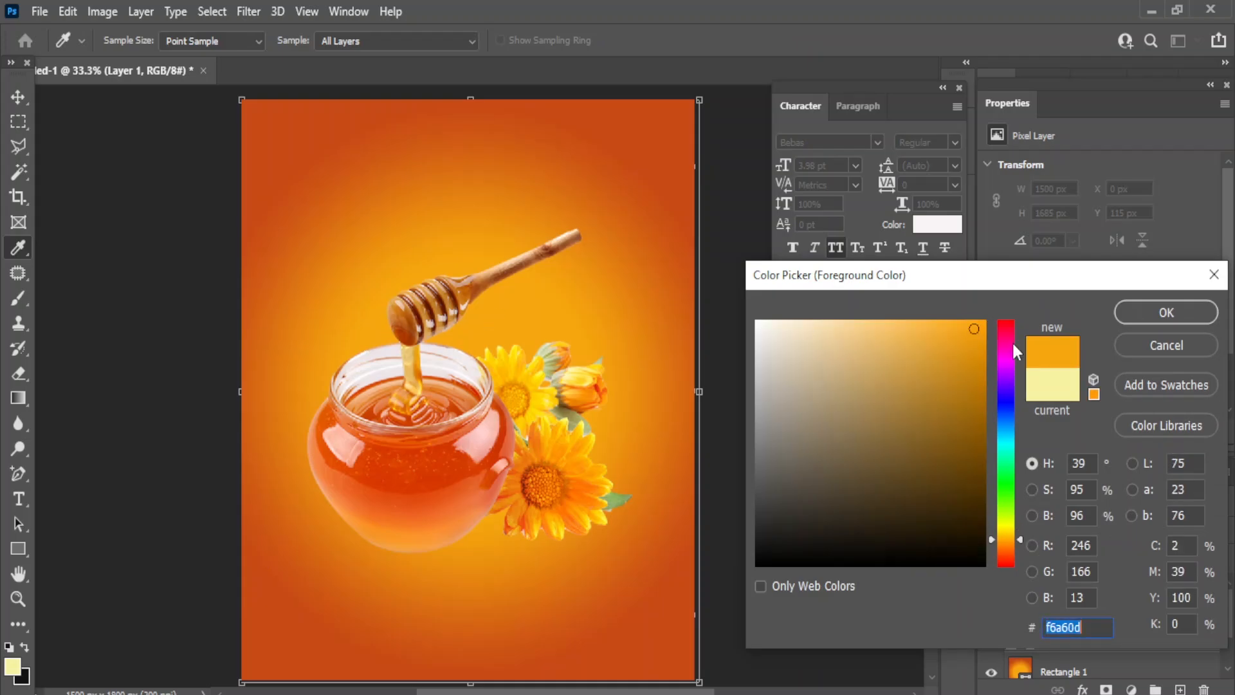
pyautogui.moveTo(974, 329); pyautogui.dragTo(859, 323)
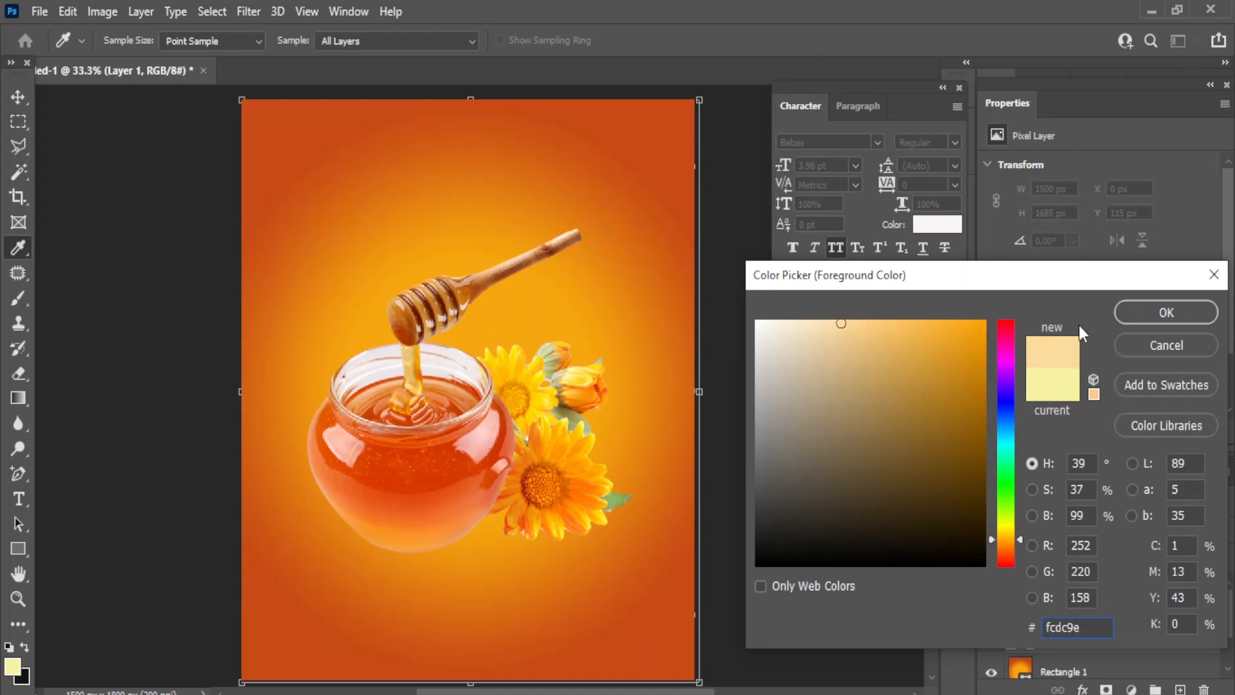
pyautogui.click(1148, 309)
# - Paint a soft glow around the jar with a 1200 then 900 px brush
pyautogui.press('b')
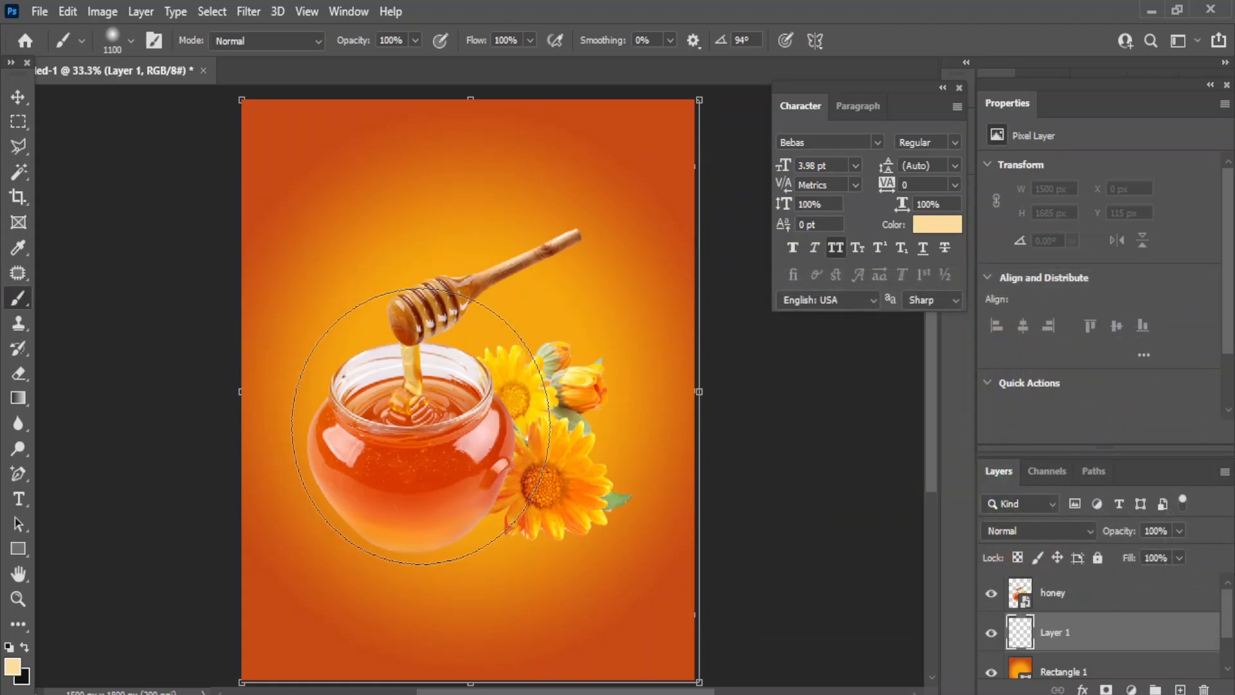
pyautogui.press(']')
pyautogui.click(420, 426)
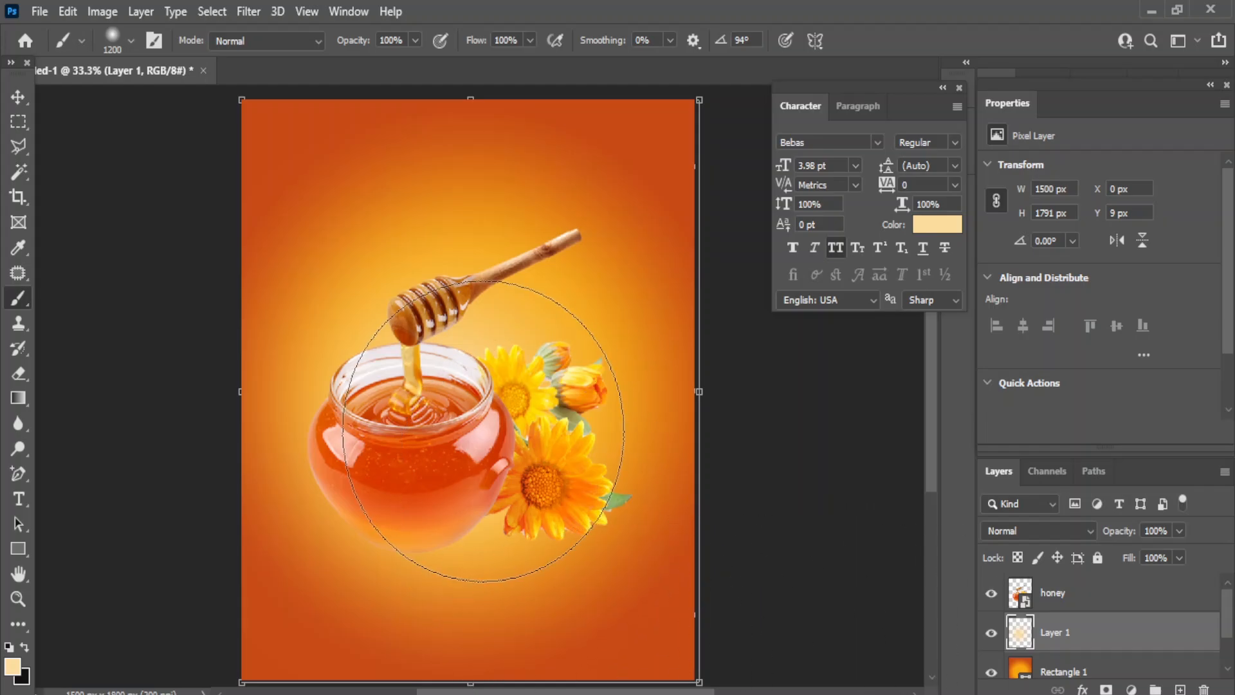
pyautogui.press('[')
pyautogui.press('[')
pyautogui.press('[')
pyautogui.click(411, 544)
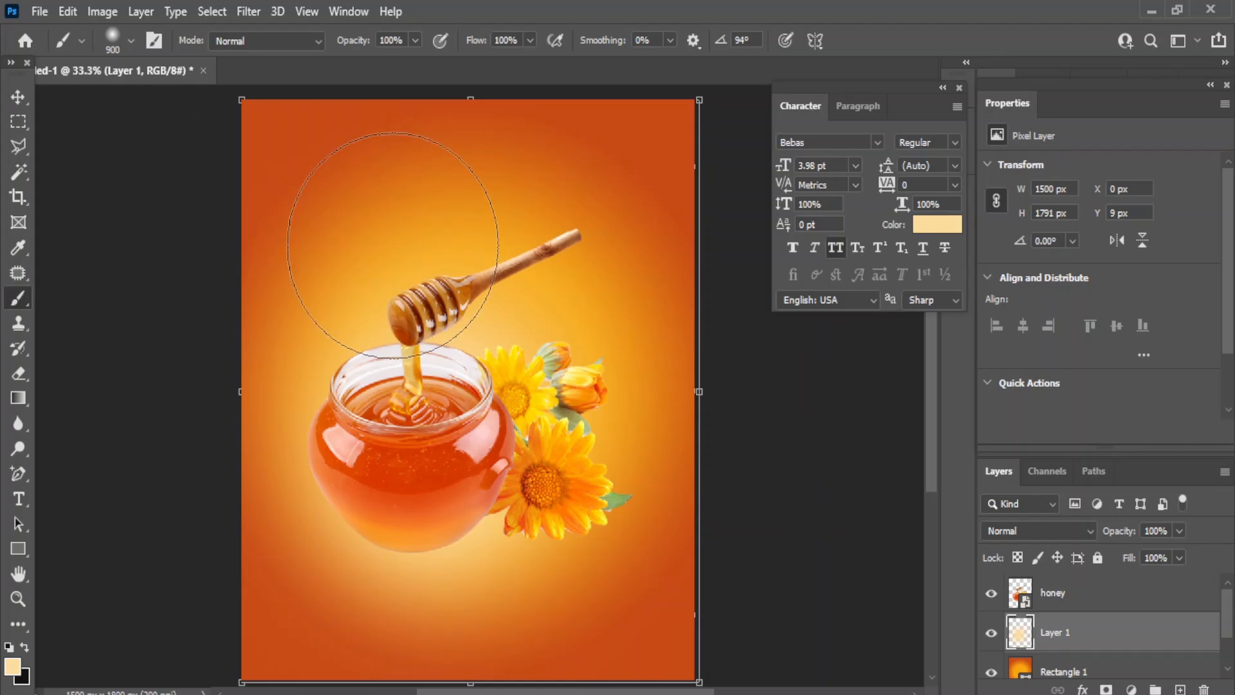
pyautogui.press('v')
pyautogui.click(827, 467)
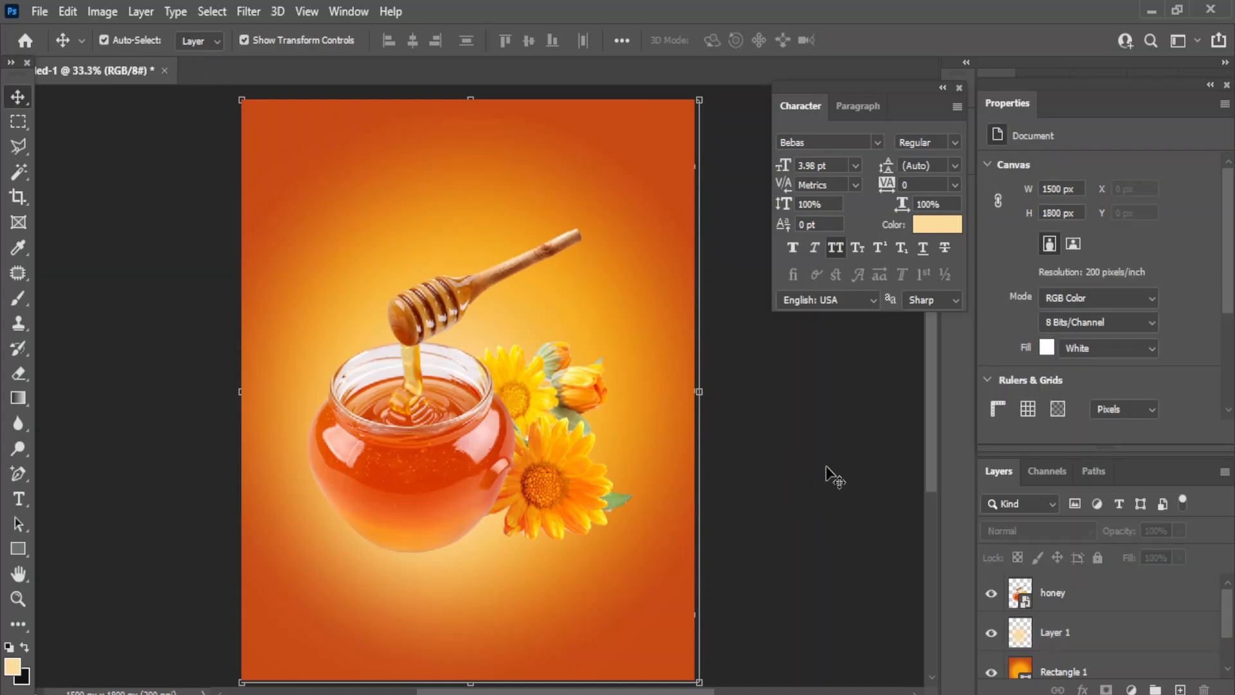
# - Add a shadow layer and set a dark soft brush to size 500 at 75% opacity
pyautogui.press('x')
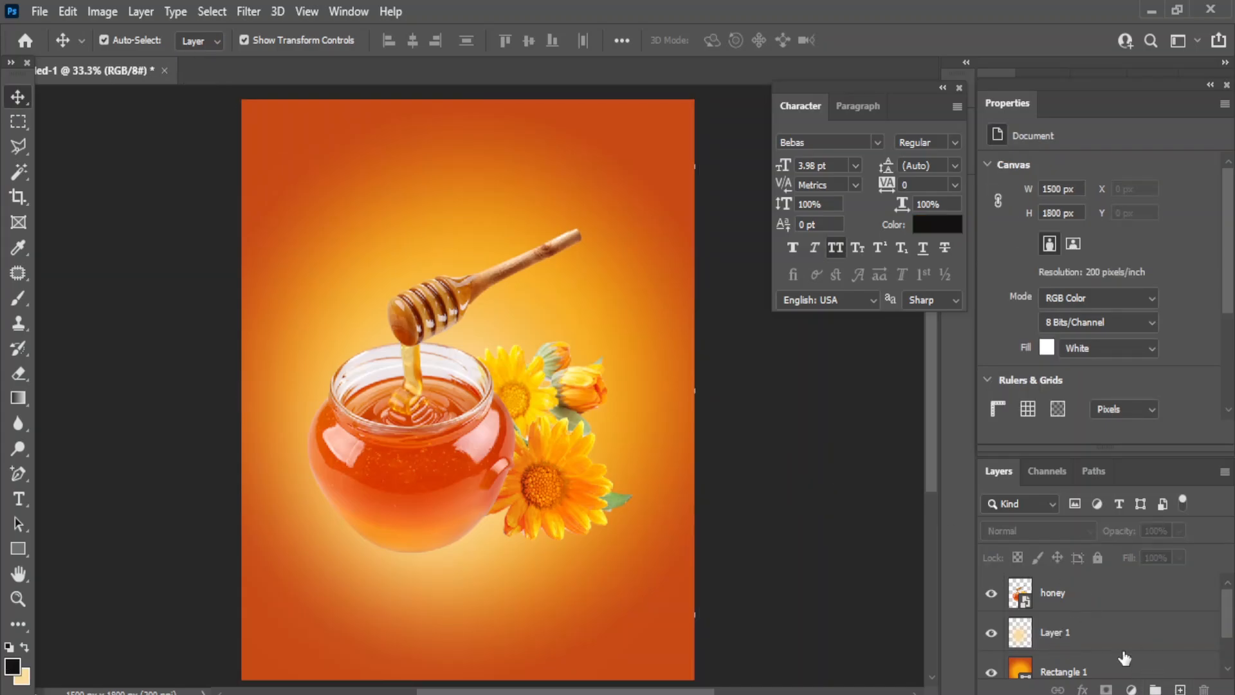
pyautogui.click(1123, 650)
pyautogui.click(1180, 690)
pyautogui.click(18, 299)
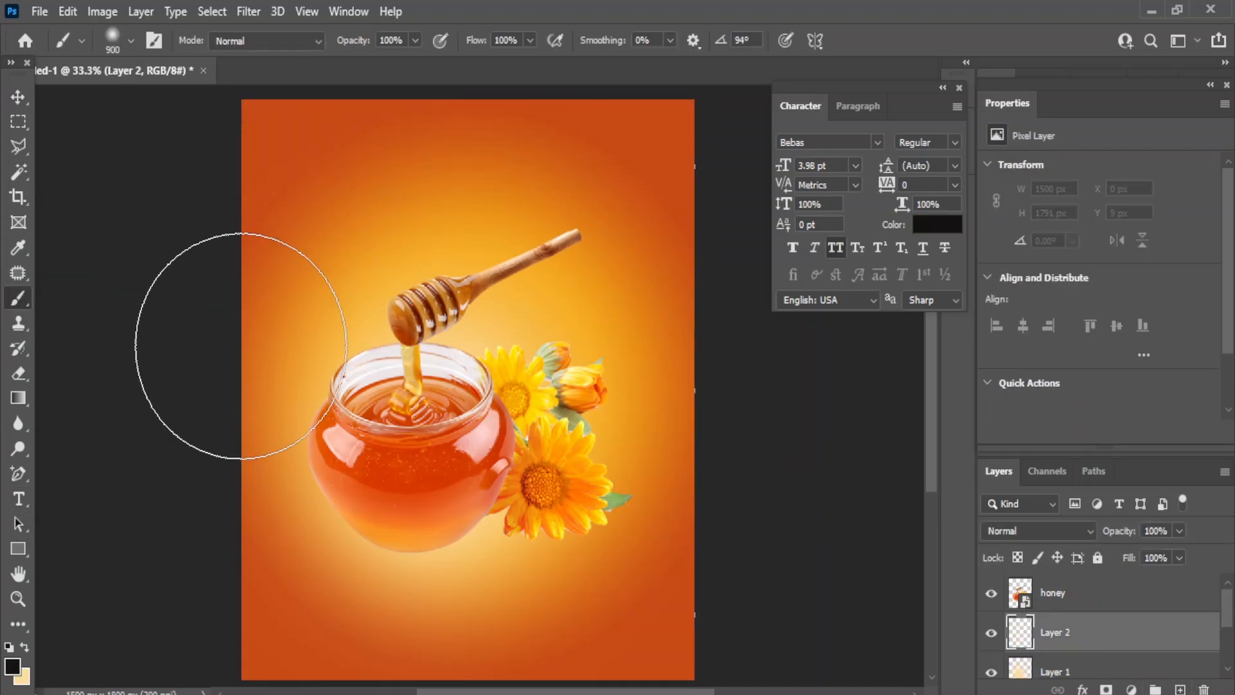
pyautogui.press('[')
pyautogui.press('[')
pyautogui.press('[')
pyautogui.press('[')
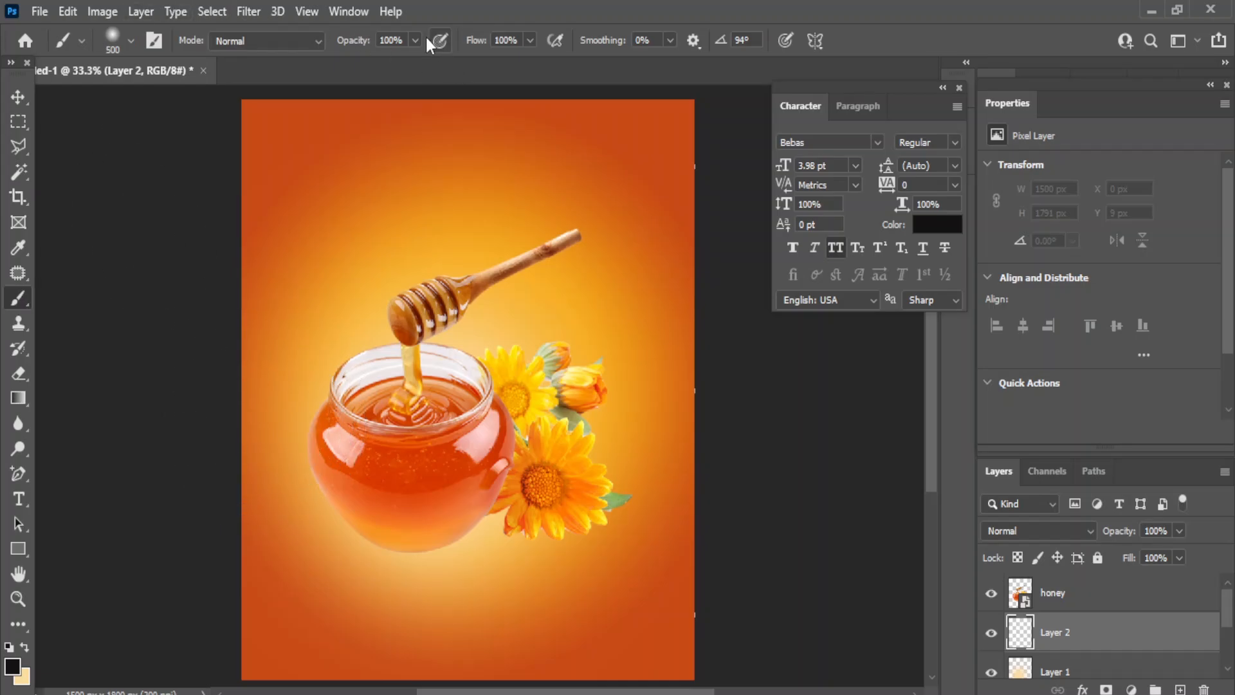
pyautogui.click(415, 40)
pyautogui.moveTo(424, 67); pyautogui.dragTo(400, 67)
# - Paint a dark dab below the jar and squash it into a flat shadow
pyautogui.click(435, 605)
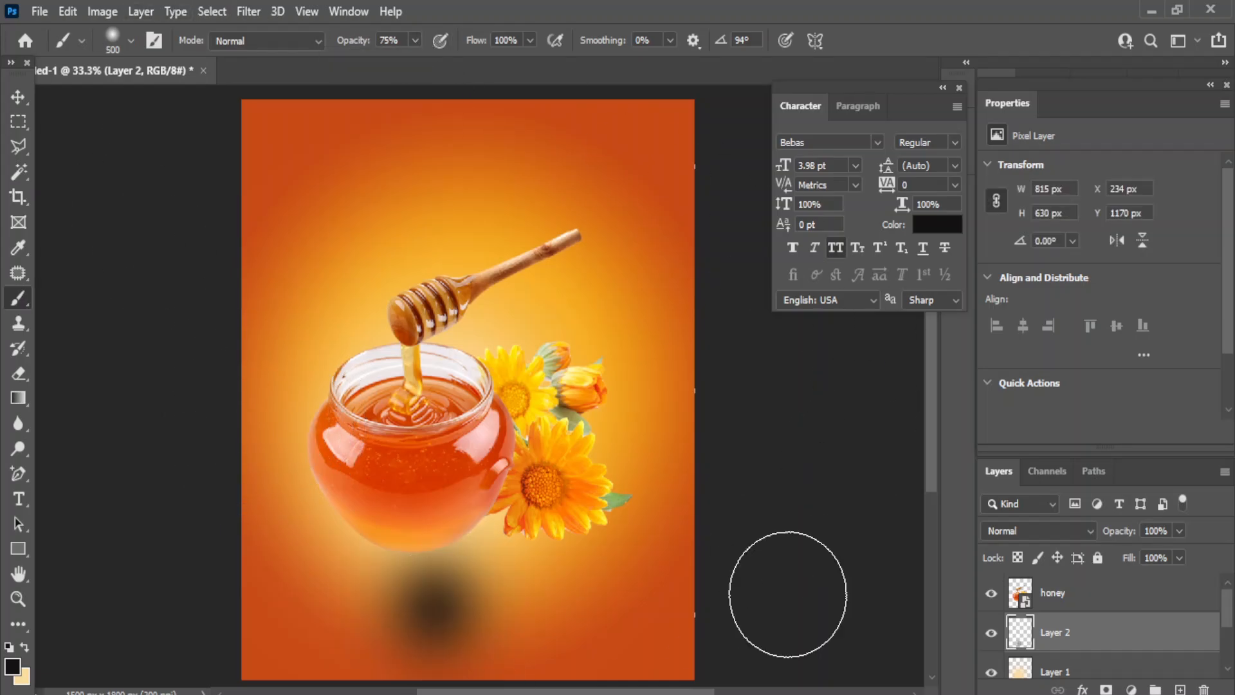
pyautogui.press('v')
pyautogui.hotkey('ctrl', 't')
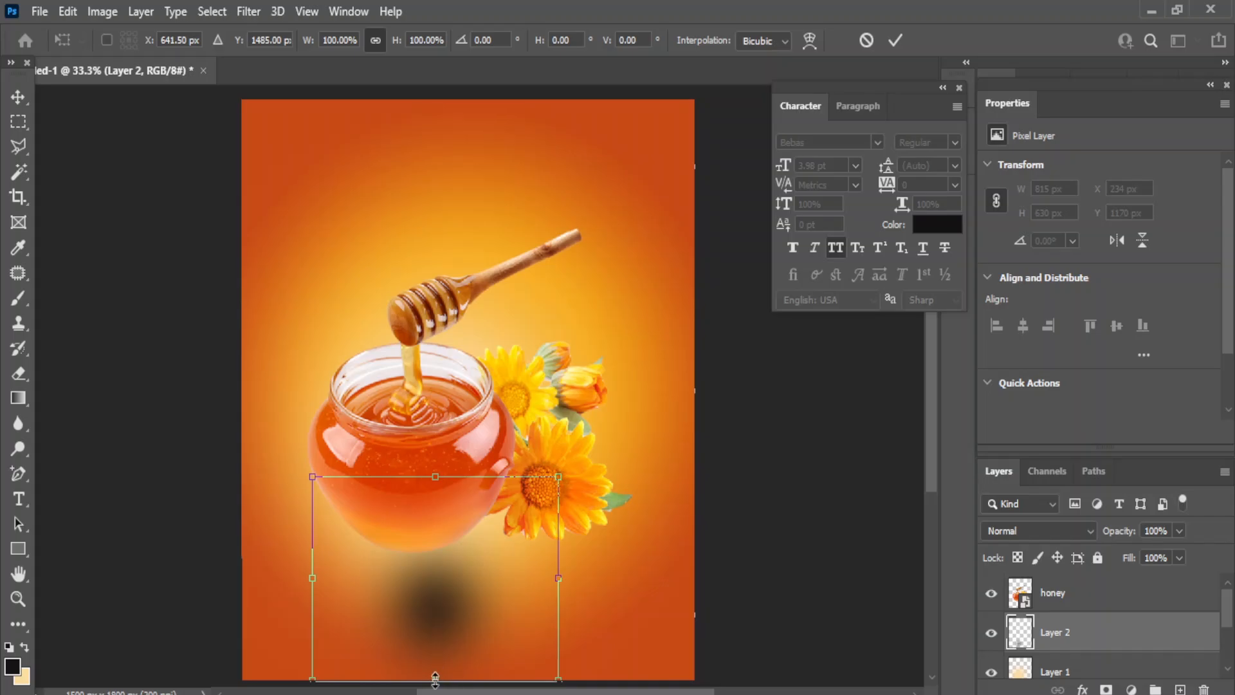
pyautogui.moveTo(436, 680)
pyautogui.mouseDown()
pyautogui.moveTo(456, 550)
pyautogui.moveTo(454, 594)
pyautogui.moveTo(418, 599)
pyautogui.moveTo(418, 571)
pyautogui.moveTo(422, 588)
pyautogui.moveTo(415, 580)
pyautogui.mouseUp()
pyautogui.press('Return')
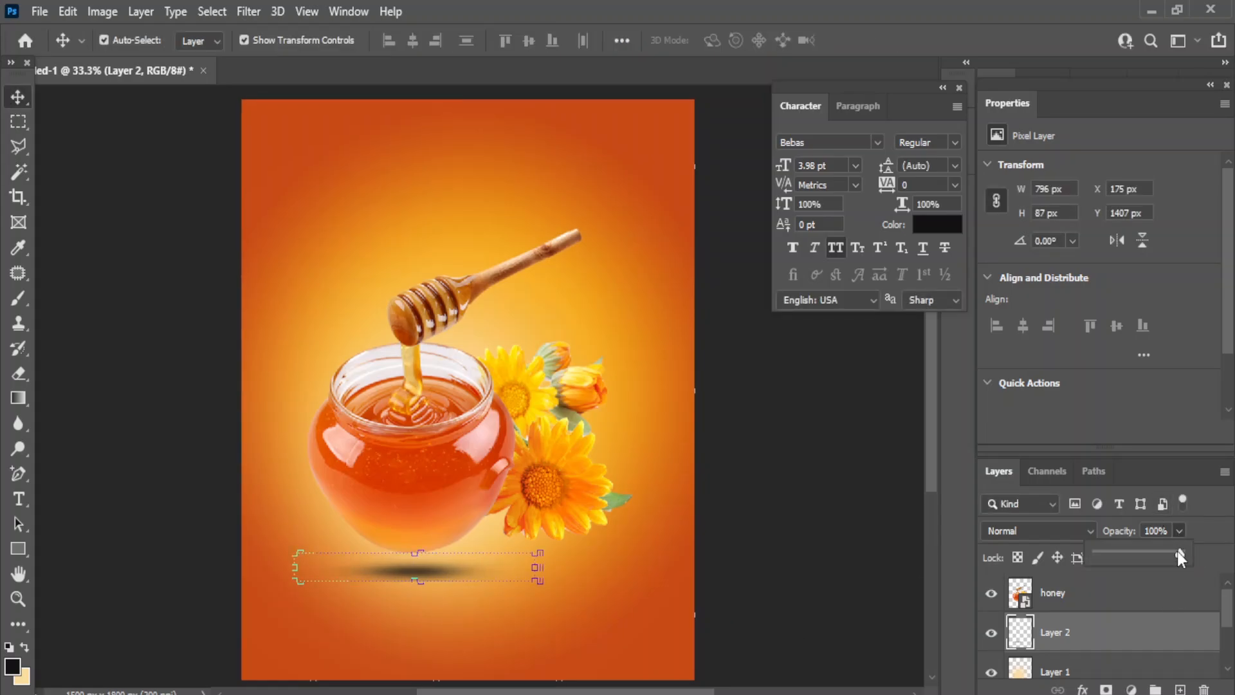
# - Lower the shadow layer's opacity to 54%
pyautogui.click(783, 475)
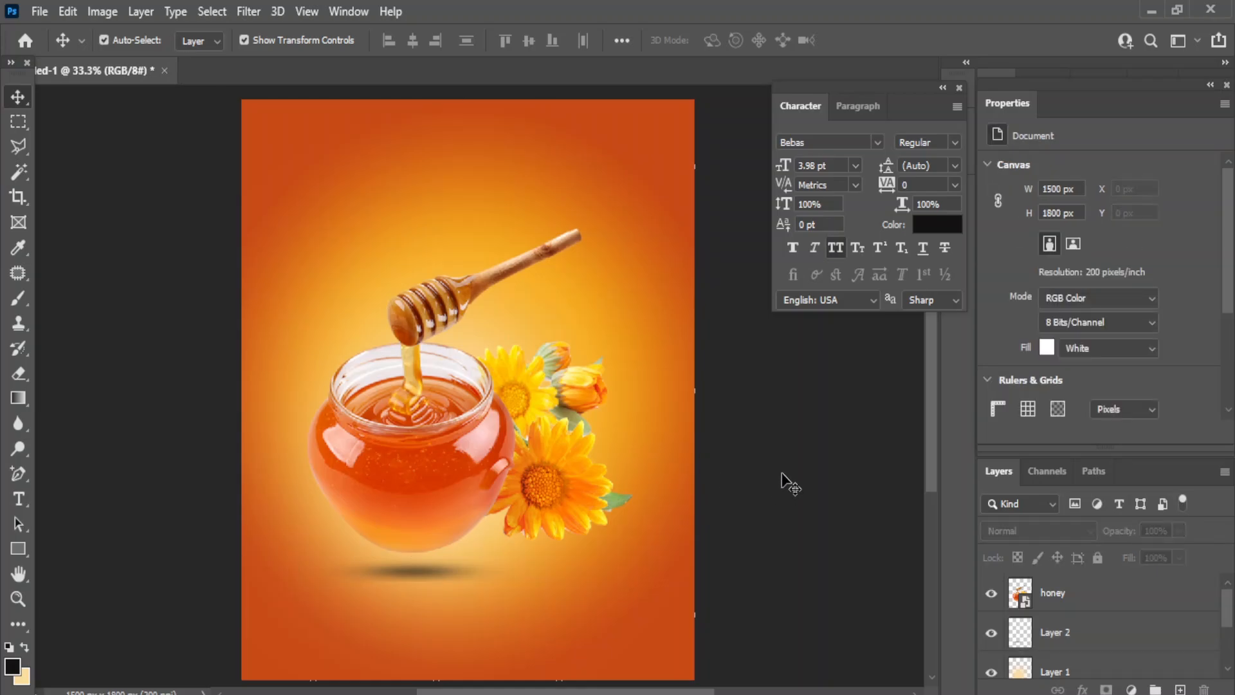
pyautogui.click(426, 573)
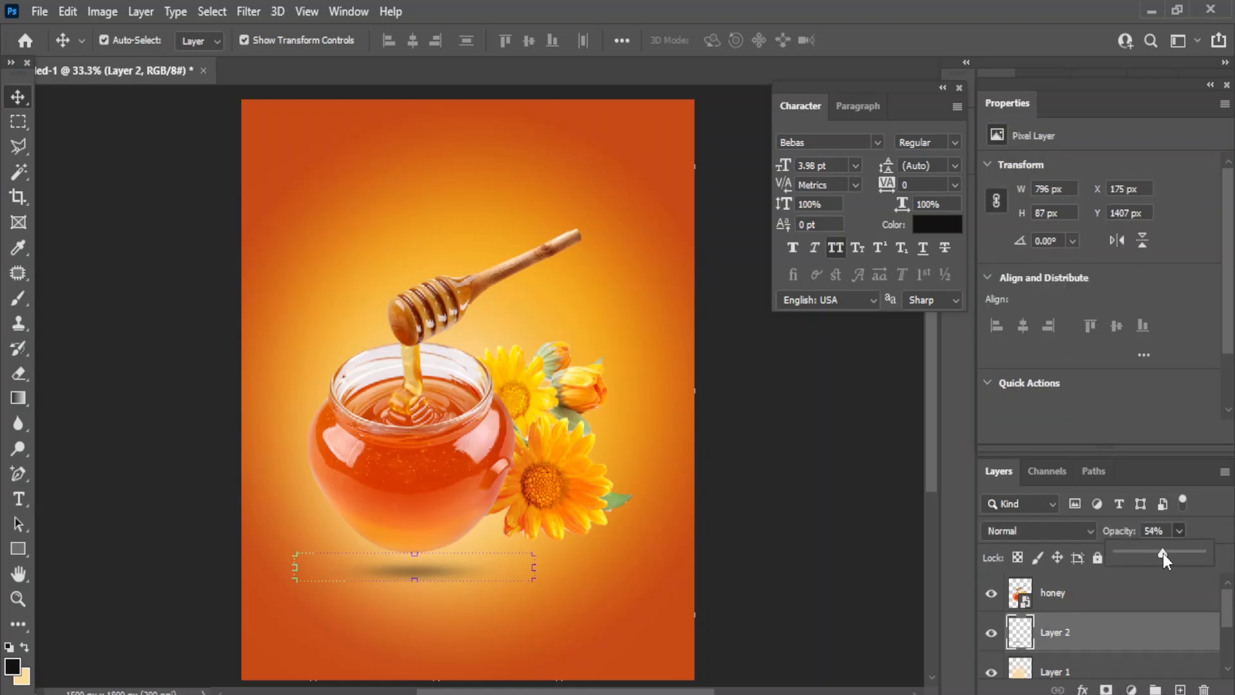
pyautogui.click(193, 161)
pyautogui.click(814, 499)
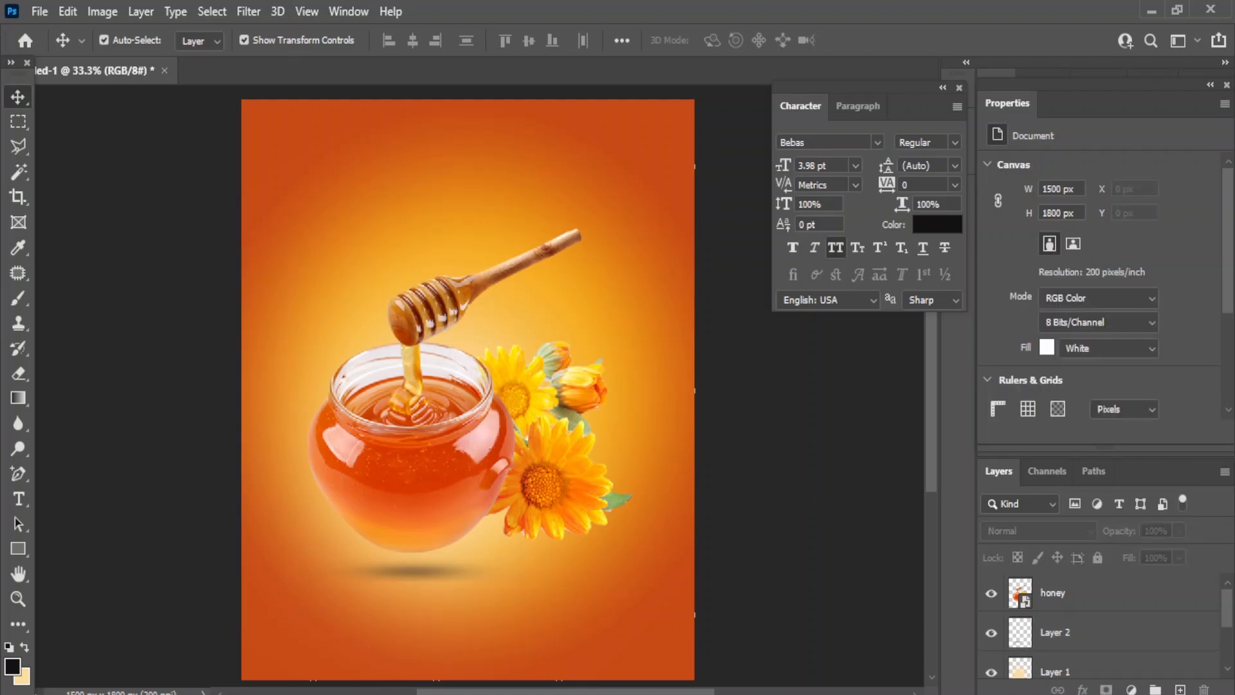
# - Drag the honey1 honeycomb image from the honey images folder onto the poster
pyautogui.click(632, 649)
pyautogui.click(754, 519)
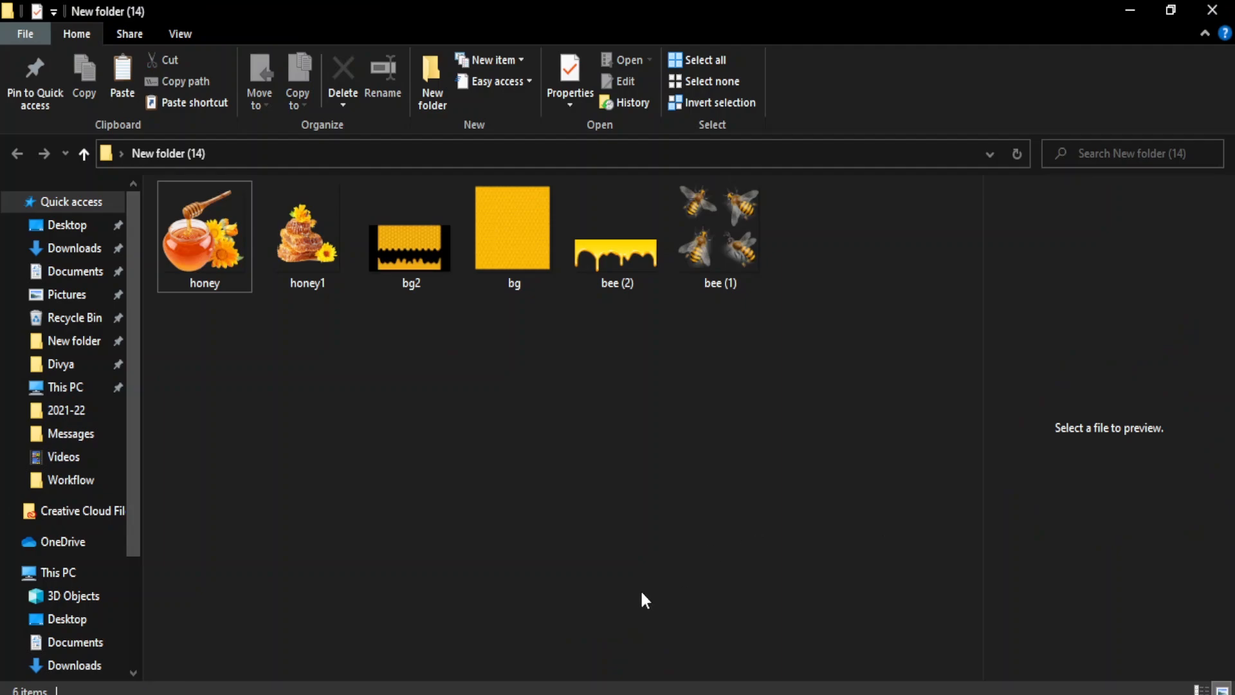
pyautogui.moveTo(308, 238); pyautogui.dragTo(318, 630)
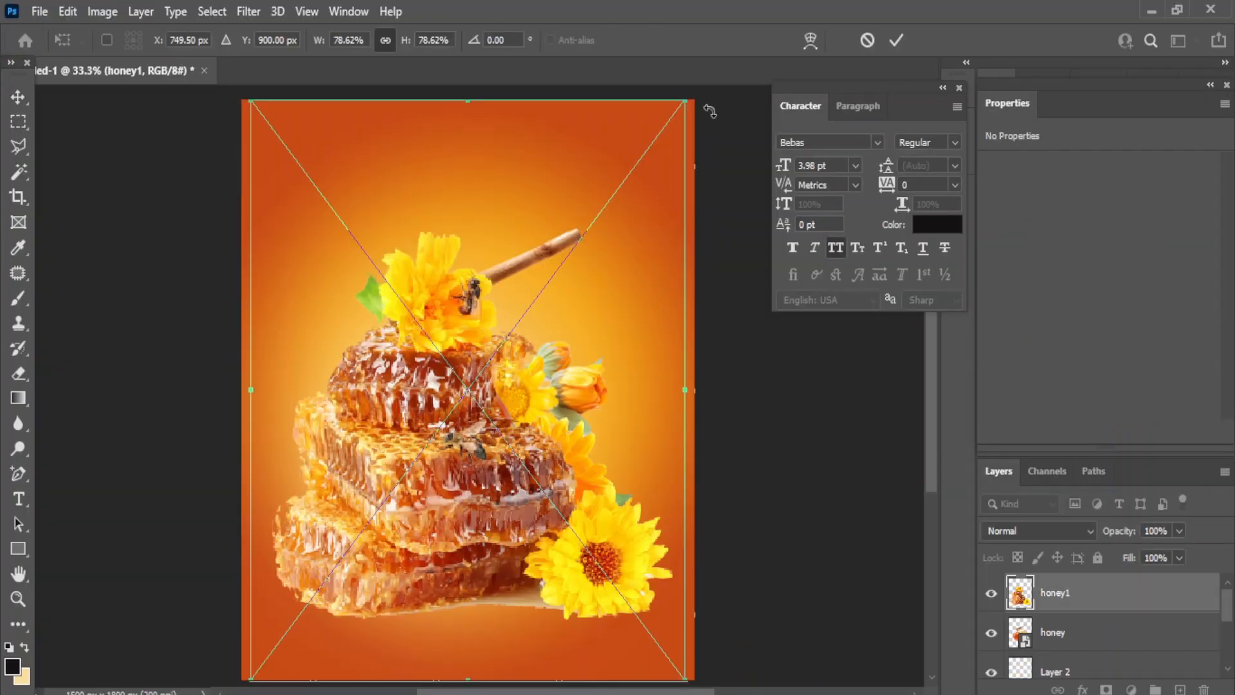
# - Scale the honeycomb to about 19% and place it in the bottom-left corner
pyautogui.moveTo(687, 100); pyautogui.dragTo(347, 551)
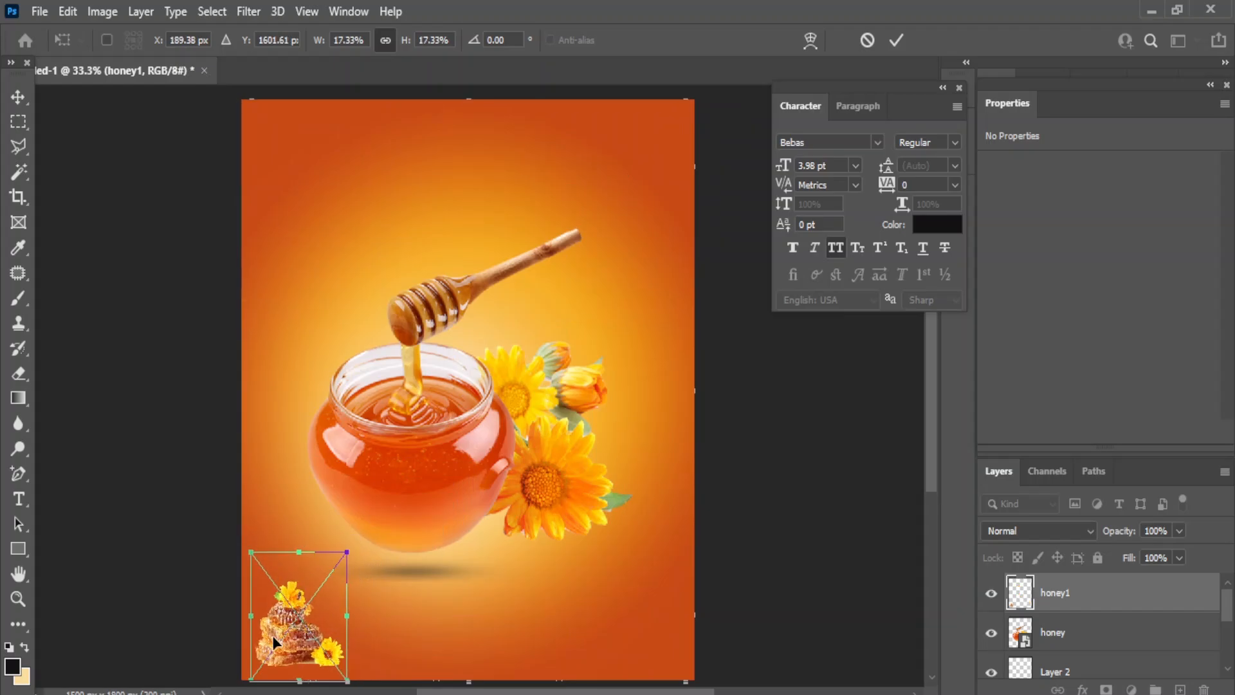
pyautogui.moveTo(290, 630); pyautogui.dragTo(272, 650)
pyautogui.moveTo(327, 581); pyautogui.dragTo(335, 567)
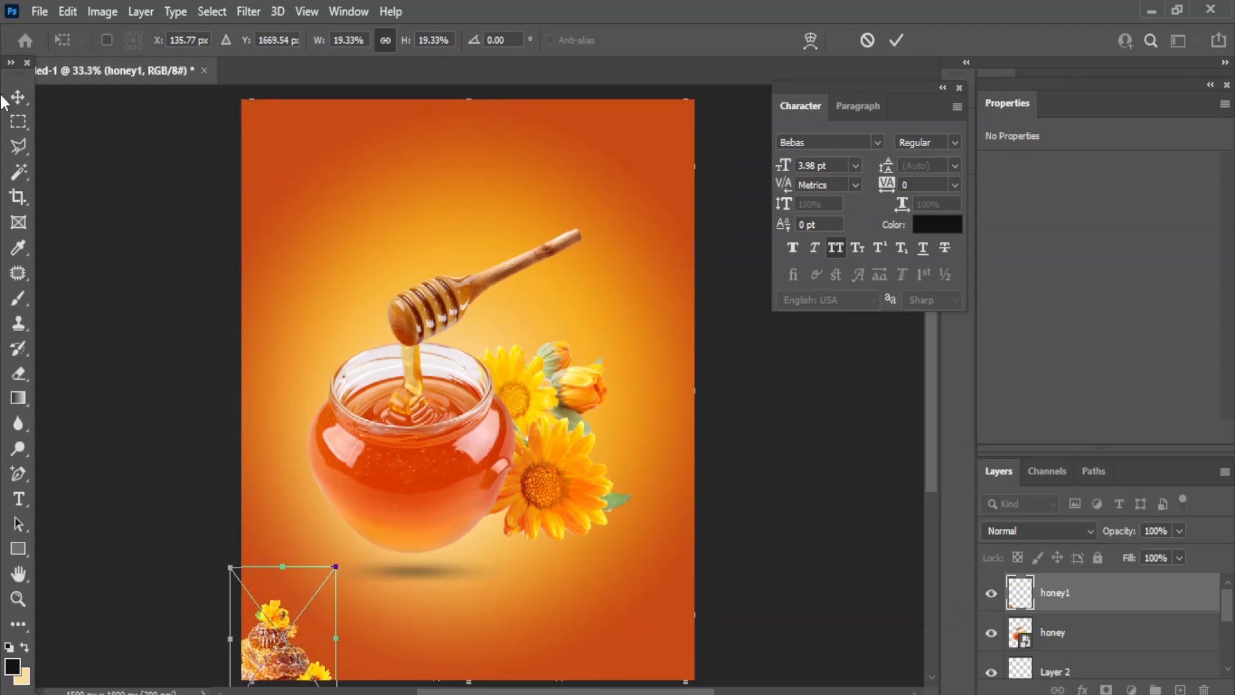
pyautogui.press('Return')
# - Apply a Gaussian Blur of about 2.5 px to the honeycomb
pyautogui.click(248, 11)
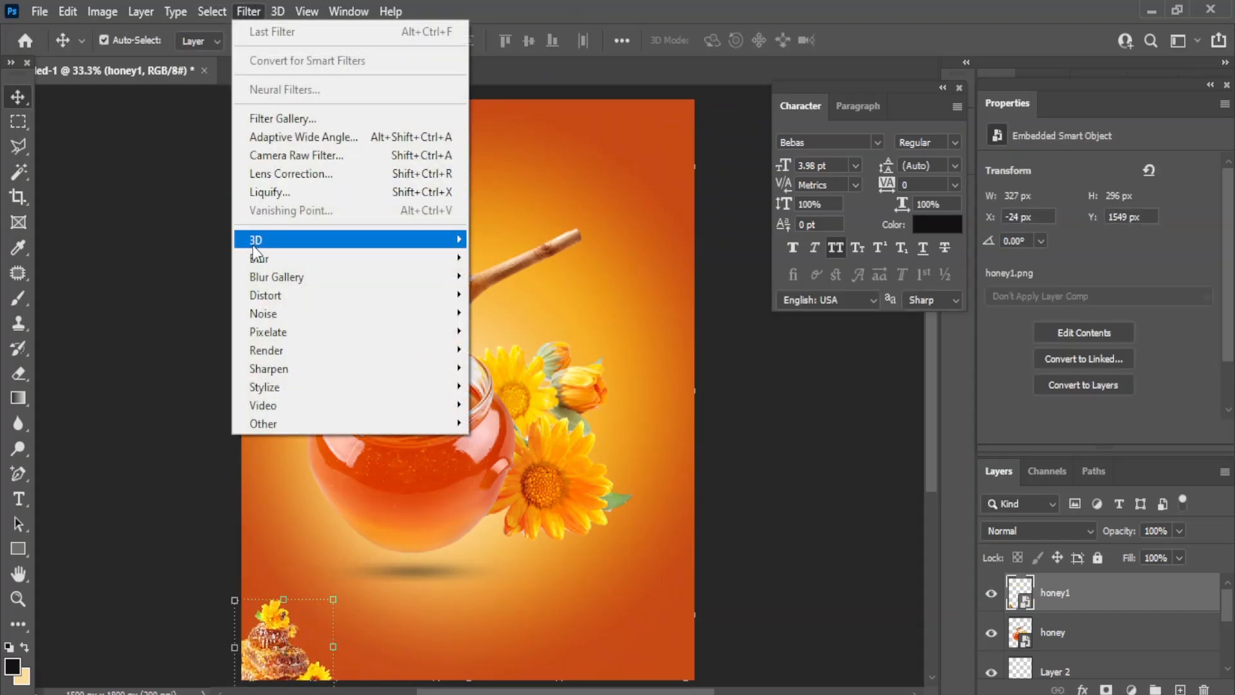
pyautogui.moveTo(290, 258)
pyautogui.click(521, 330)
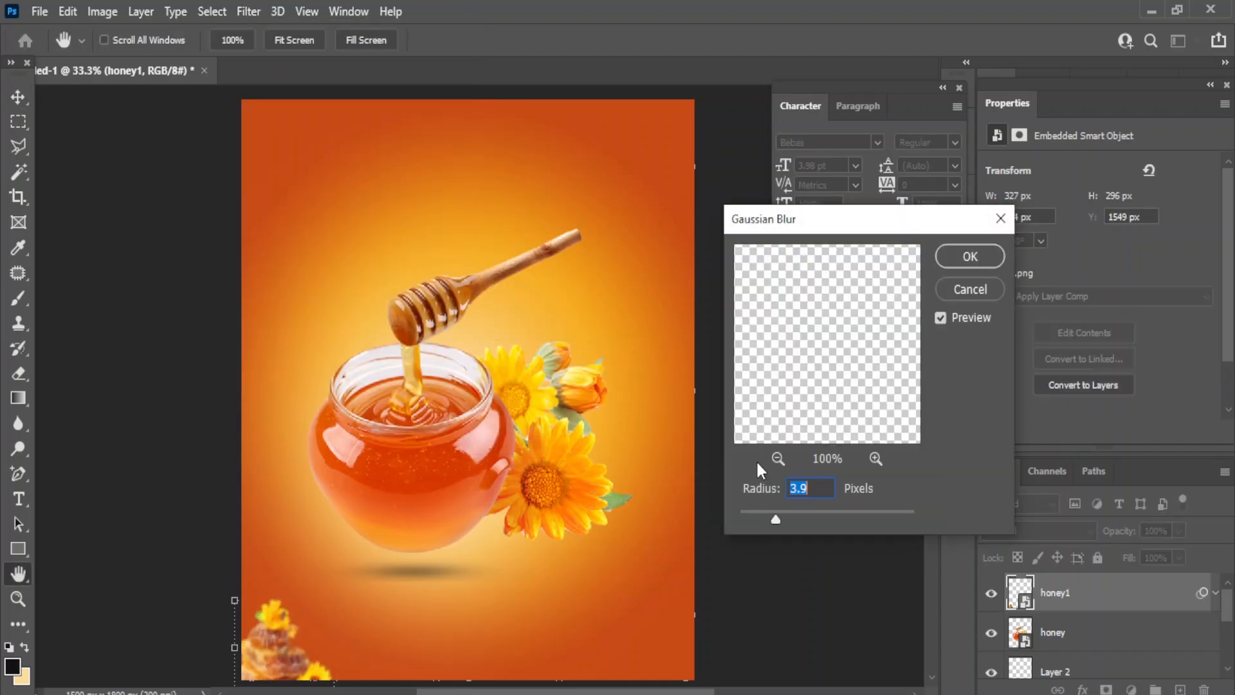
pyautogui.moveTo(775, 515); pyautogui.dragTo(764, 515)
pyautogui.click(970, 256)
pyautogui.click(799, 491)
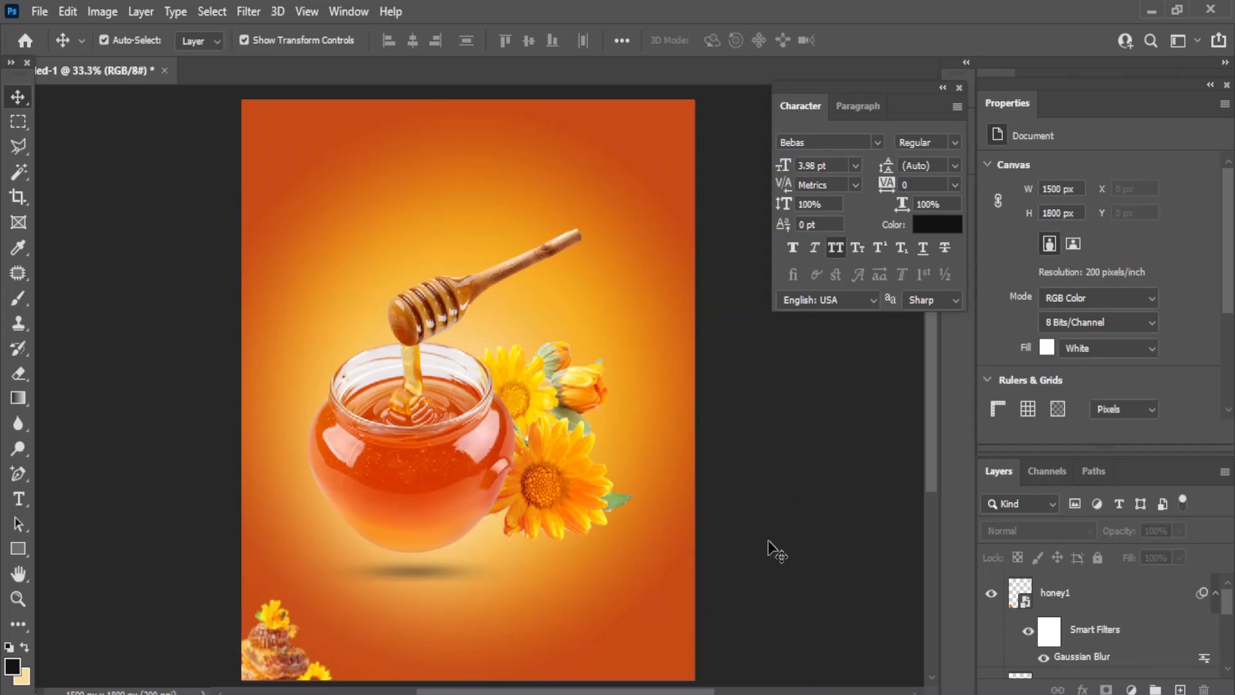
# - Place the sunflower image at 3.54% scale in the poster's top-right corner
pyautogui.hotkey('alt', 'Tab')
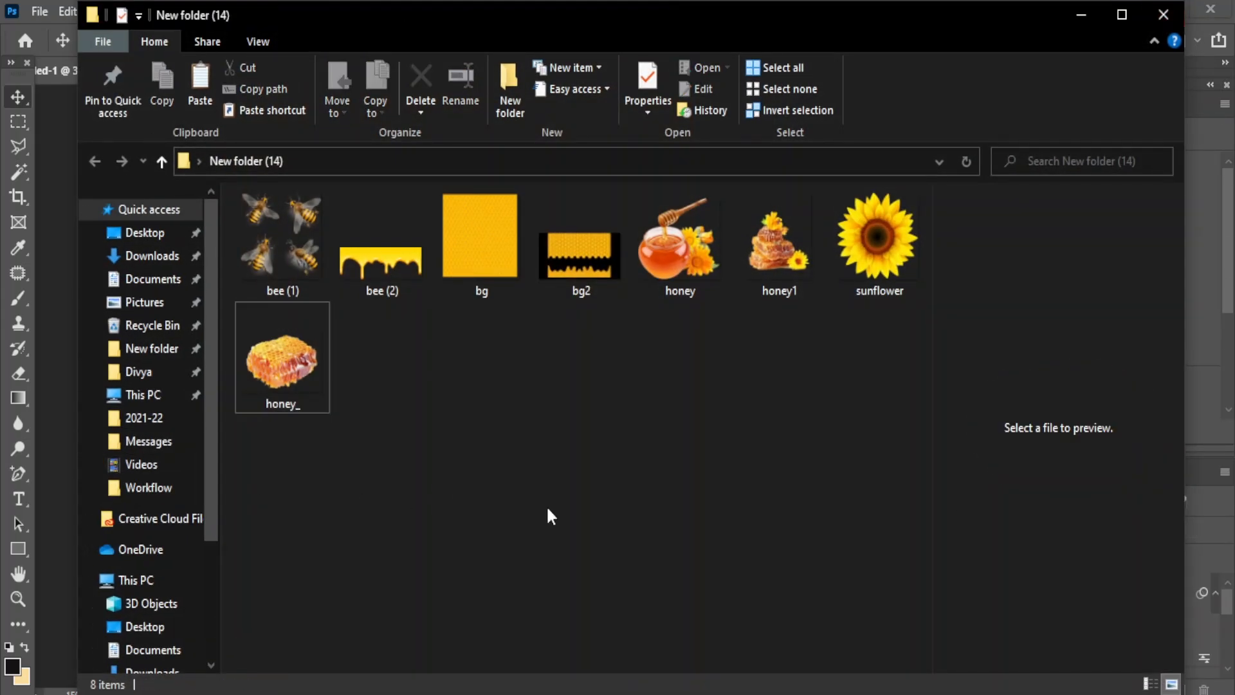
pyautogui.moveTo(878, 236); pyautogui.dragTo(611, 288)
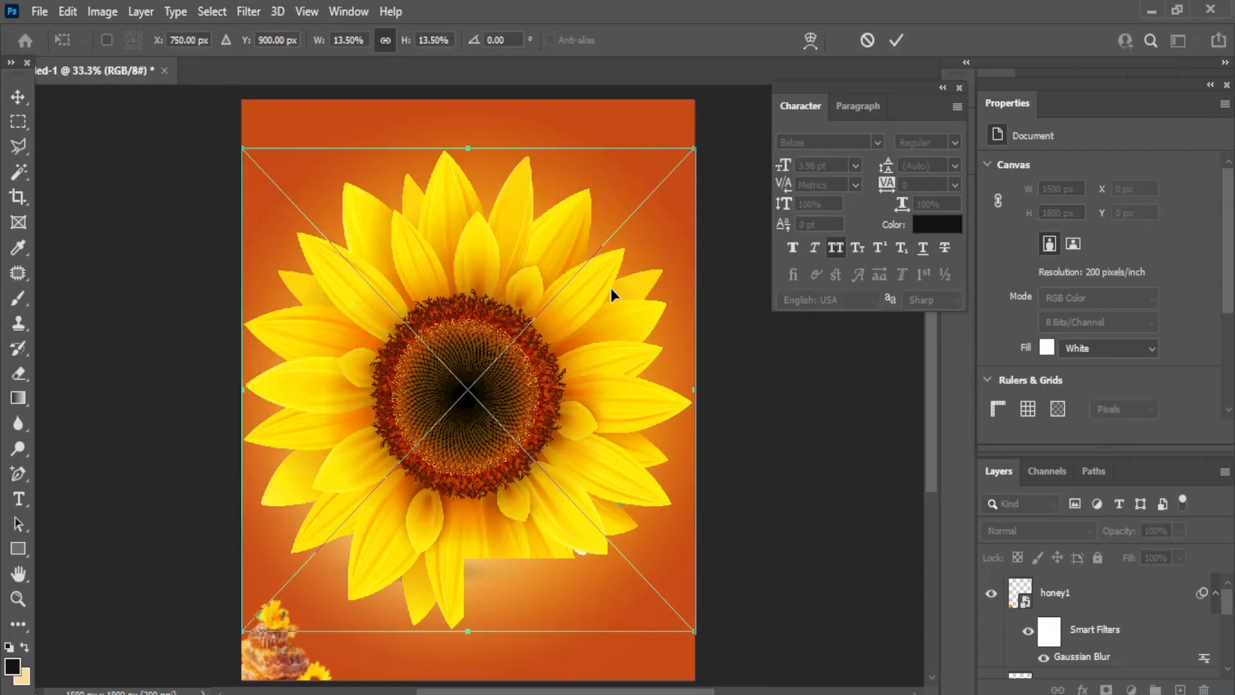
pyautogui.moveTo(243, 631); pyautogui.dragTo(609, 229)
pyautogui.moveTo(660, 176); pyautogui.dragTo(675, 122)
pyautogui.moveTo(631, 169); pyautogui.dragTo(596, 208)
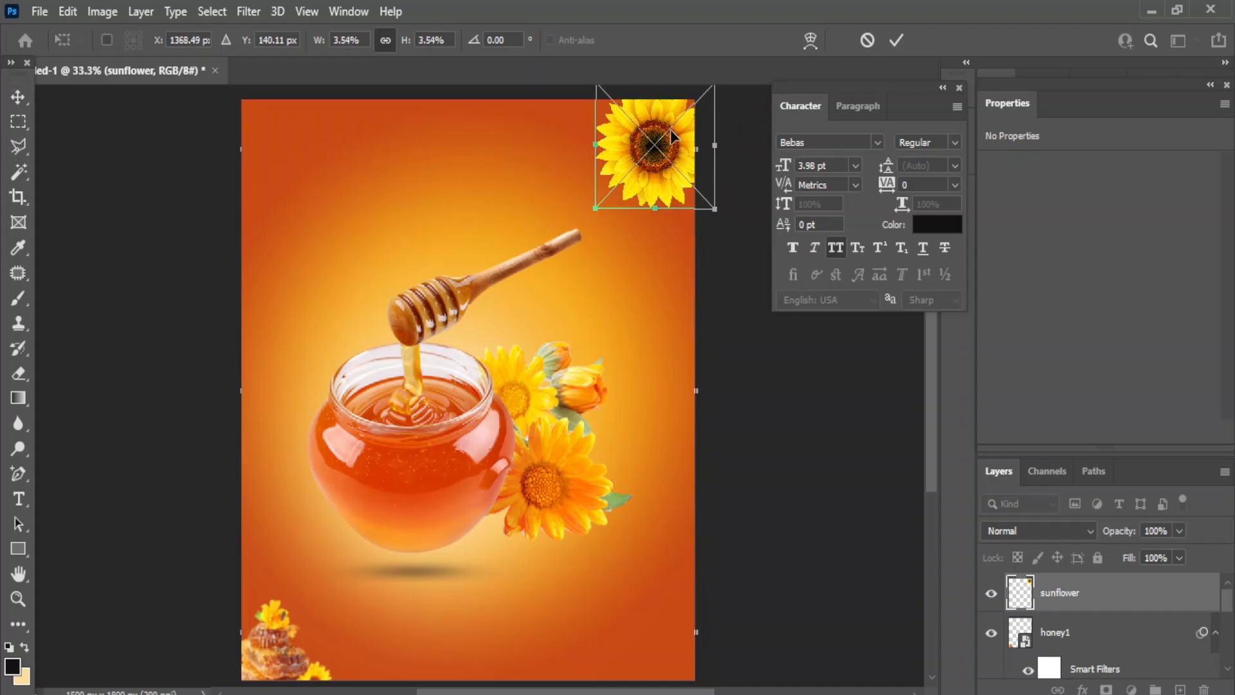
pyautogui.moveTo(671, 135); pyautogui.dragTo(673, 138)
pyautogui.click(12, 98)
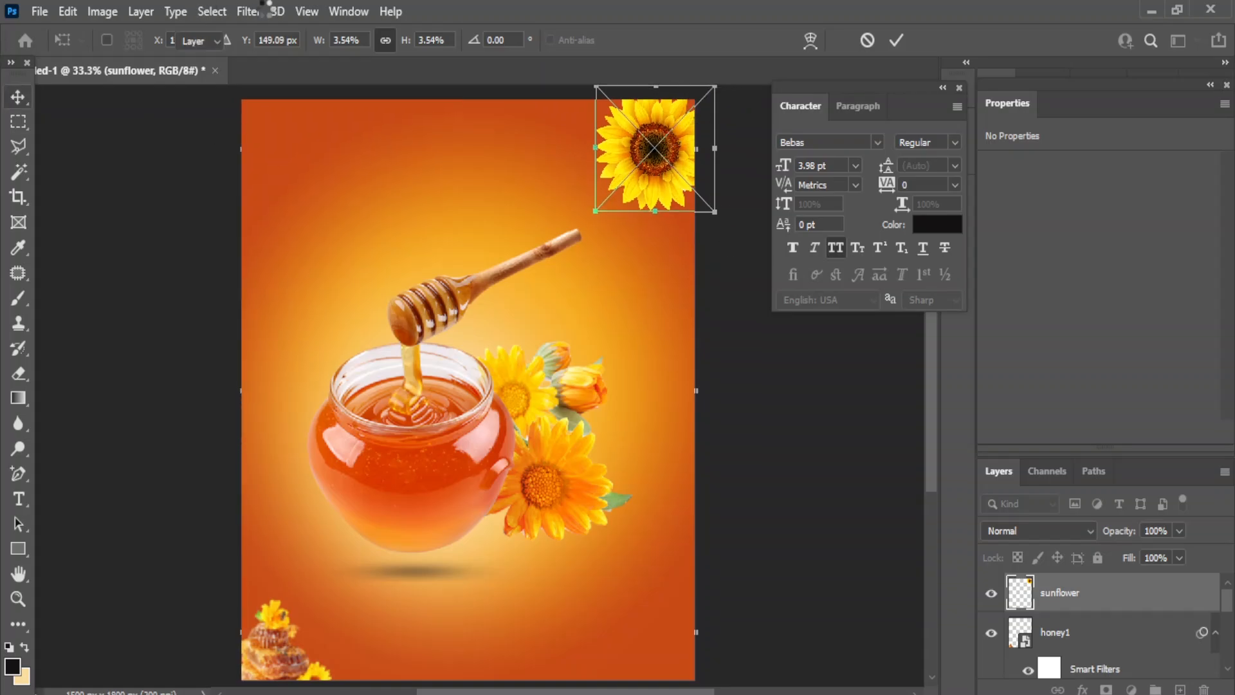
# - Give the sunflower a 4.2 px Gaussian Blur and duplicate its layer
pyautogui.click(249, 12)
pyautogui.moveTo(438, 261)
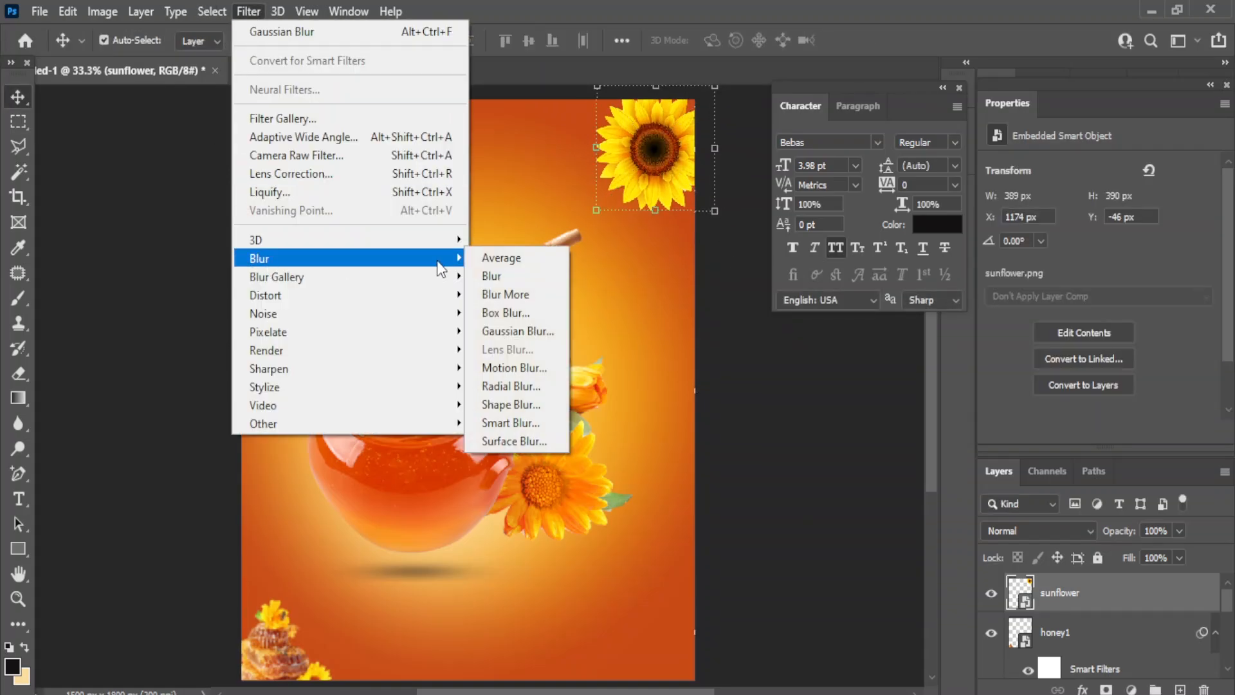
pyautogui.click(508, 331)
pyautogui.moveTo(762, 524); pyautogui.dragTo(780, 516)
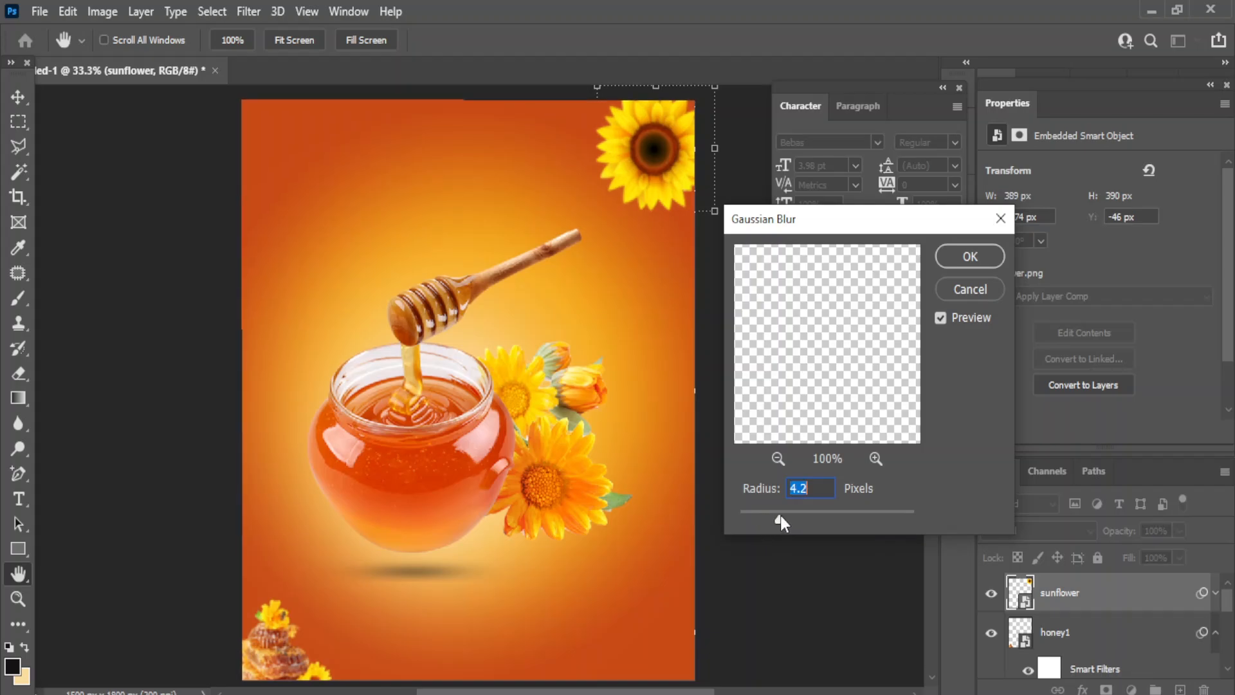
pyautogui.click(969, 256)
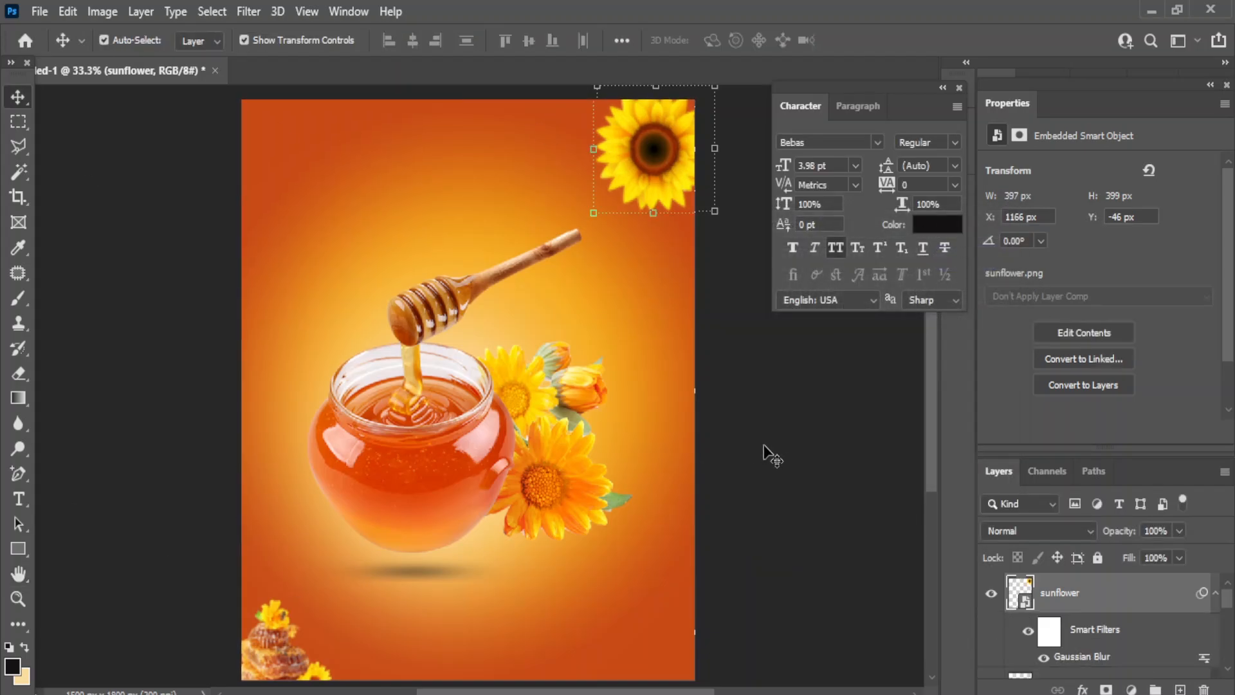
pyautogui.hotkey('ctrl', 'j')
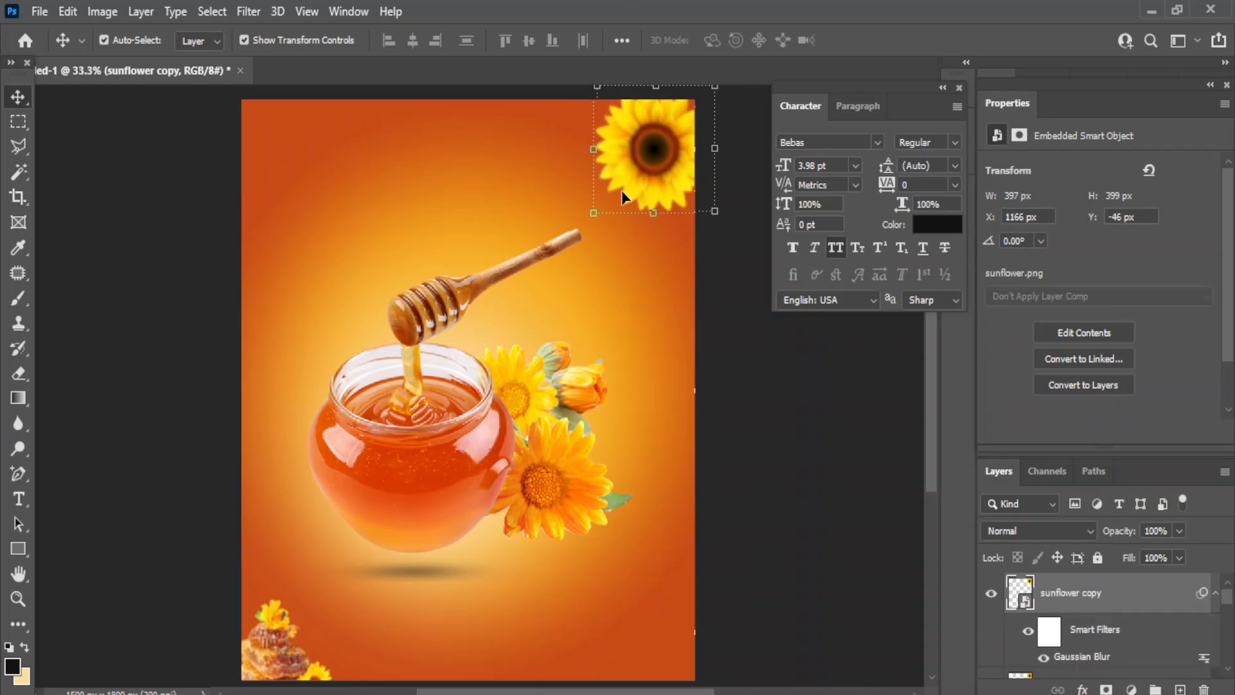
# - Move the sunflower copy to the left edge and shrink it to a small flower
pyautogui.moveTo(707, 110); pyautogui.dragTo(621, 126)
pyautogui.hotkey('ctrl', 'z')
pyautogui.moveTo(676, 157); pyautogui.dragTo(320, 272)
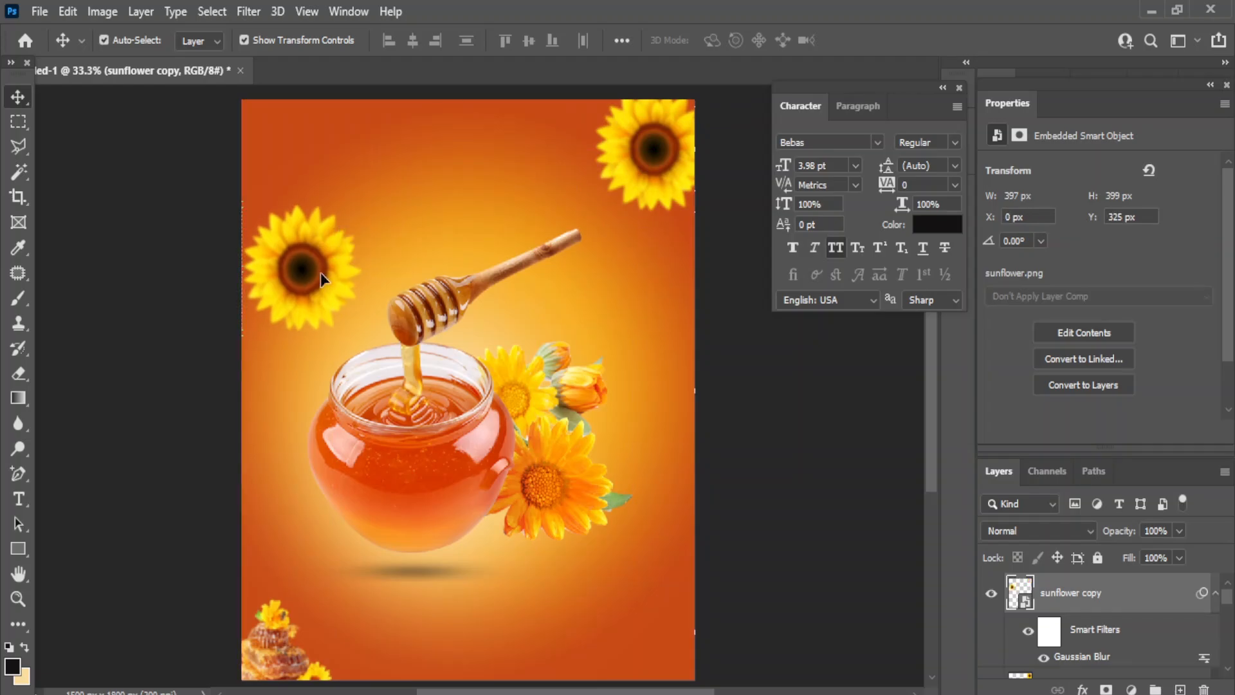
pyautogui.hotkey('ctrl', 't')
pyautogui.click(631, 296)
pyautogui.moveTo(243, 333); pyautogui.dragTo(293, 416)
pyautogui.click(16, 91)
# - Re-confirm the sunflower copy's size, deselect it, and bring up the honey images folder
pyautogui.hotkey('ctrl', 't')
pyautogui.click(653, 288)
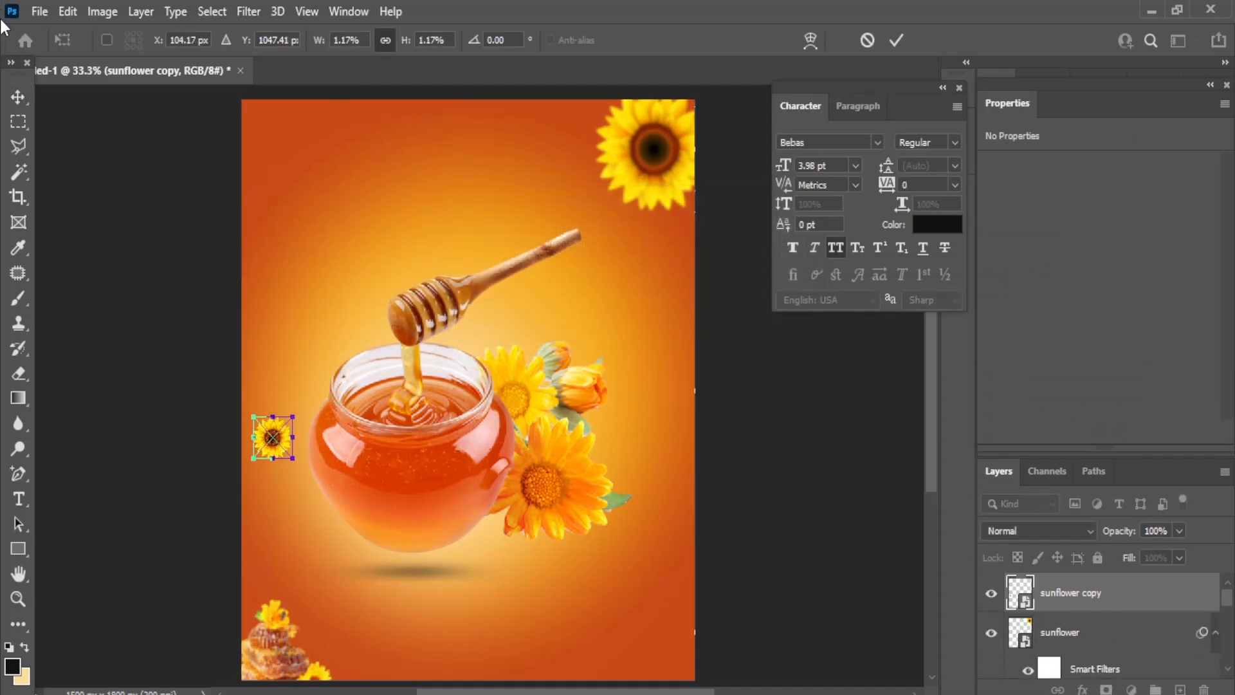
pyautogui.click(15, 96)
pyautogui.click(780, 455)
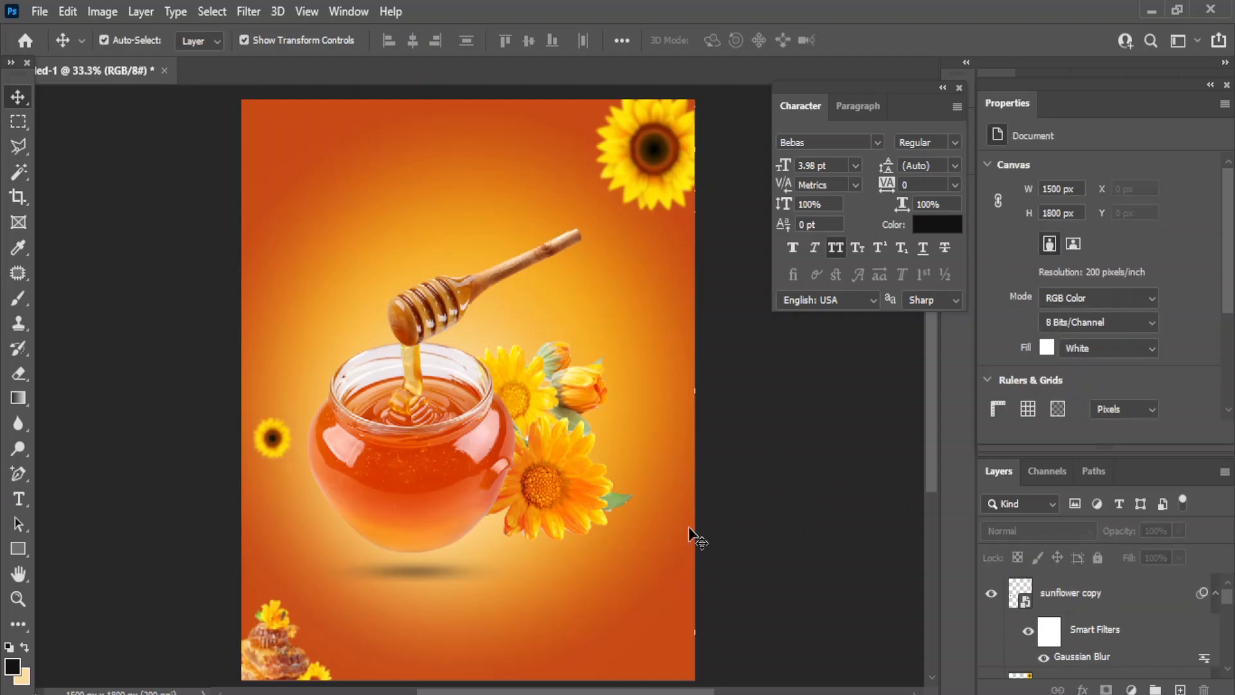
pyautogui.click(650, 646)
# - Place the bee image on the poster at about 44% size
pyautogui.moveTo(291, 263); pyautogui.dragTo(355, 295)
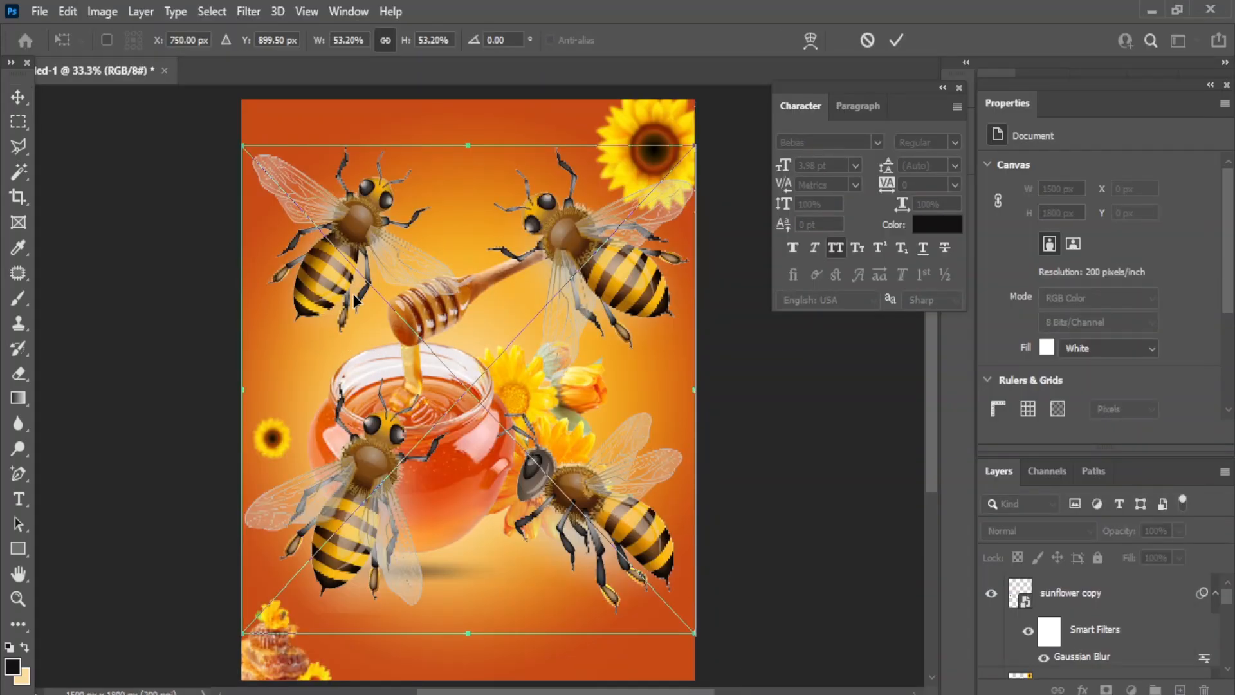
pyautogui.moveTo(257, 634); pyautogui.dragTo(320, 550)
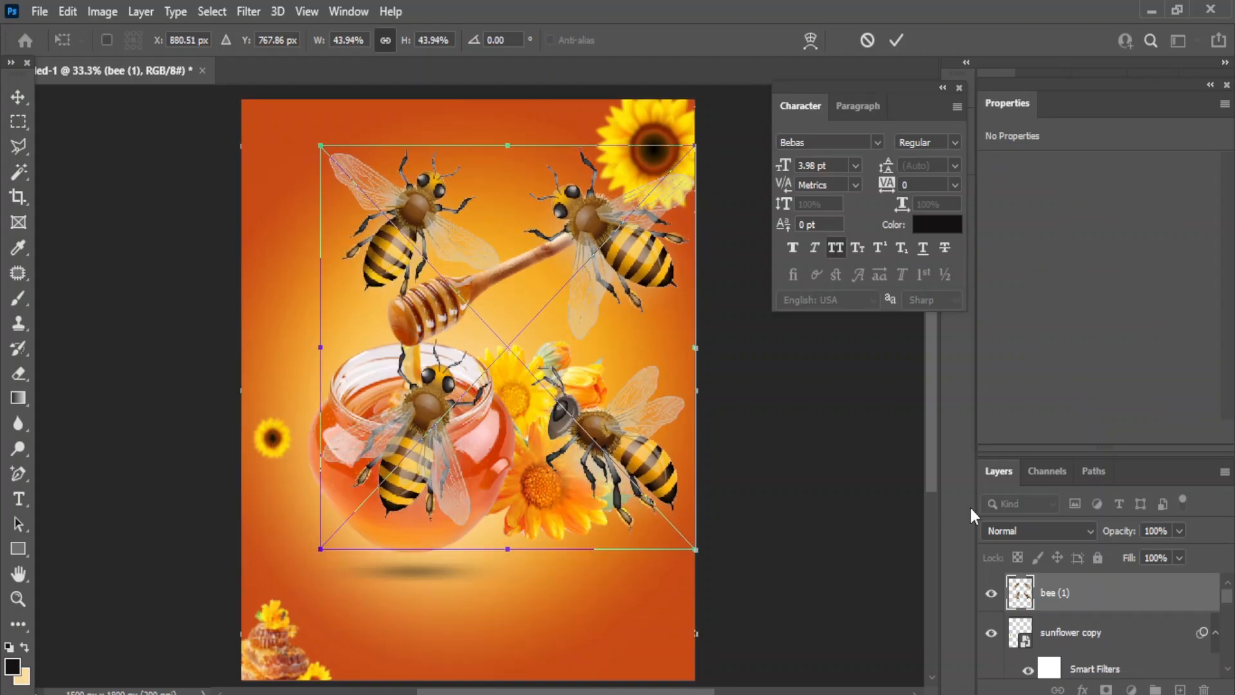
pyautogui.click(16, 97)
# - Mask out the lower bees and upper-right bee with a 100% opacity brush
pyautogui.click(1105, 691)
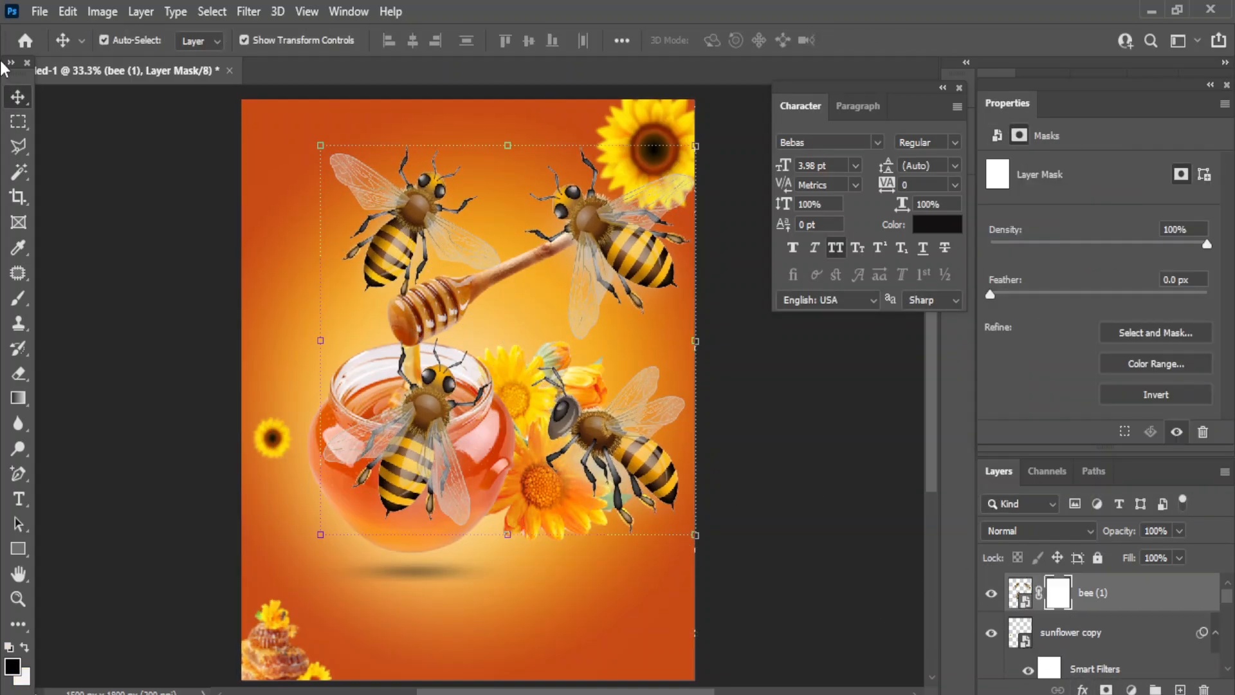
pyautogui.rightClick(19, 300)
pyautogui.click(68, 299)
pyautogui.moveTo(389, 409)
pyautogui.mouseDown()
pyautogui.moveTo(455, 475)
pyautogui.moveTo(704, 414)
pyautogui.mouseUp()
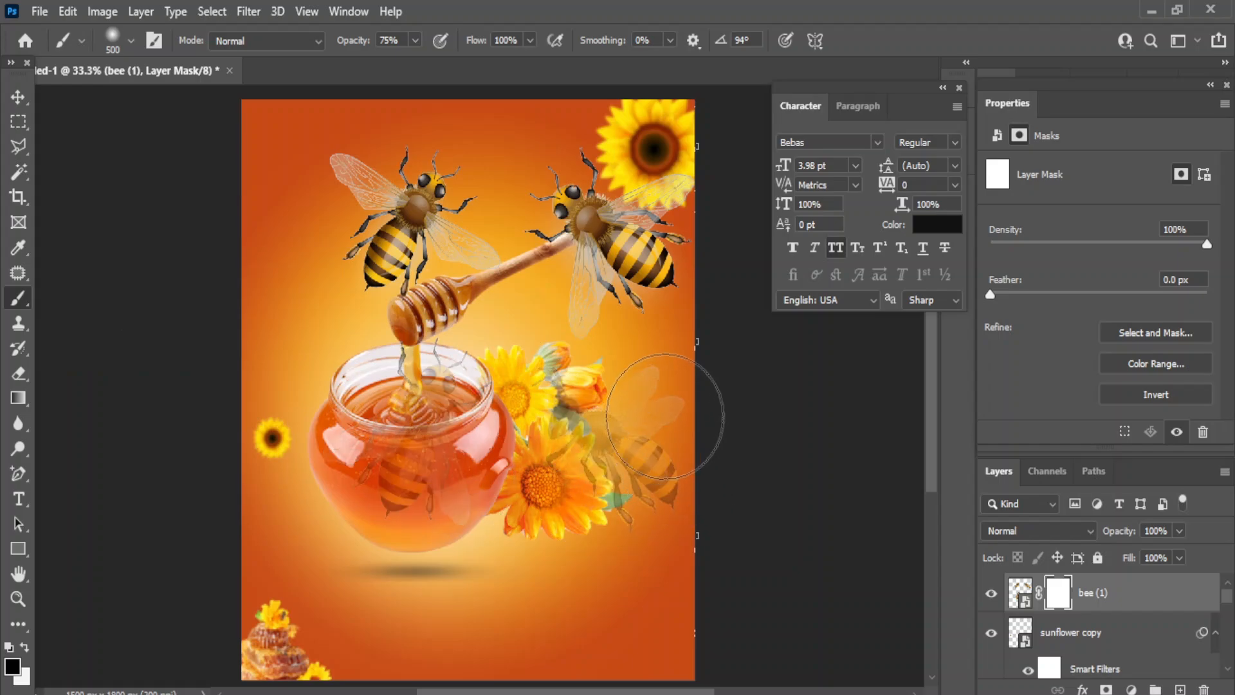
pyautogui.click(416, 40)
pyautogui.moveTo(416, 63); pyautogui.dragTo(436, 62)
pyautogui.moveTo(602, 473)
pyautogui.mouseDown()
pyautogui.moveTo(377, 460)
pyautogui.moveTo(365, 409)
pyautogui.moveTo(530, 375)
pyautogui.moveTo(554, 350)
pyautogui.moveTo(596, 176)
pyautogui.moveTo(573, 229)
pyautogui.moveTo(692, 203)
pyautogui.moveTo(685, 233)
pyautogui.moveTo(586, 223)
pyautogui.moveTo(560, 206)
pyautogui.mouseUp()
# - Shrink and rotate the bee about 55° left of the dipper, then duplicate it
pyautogui.press('v')
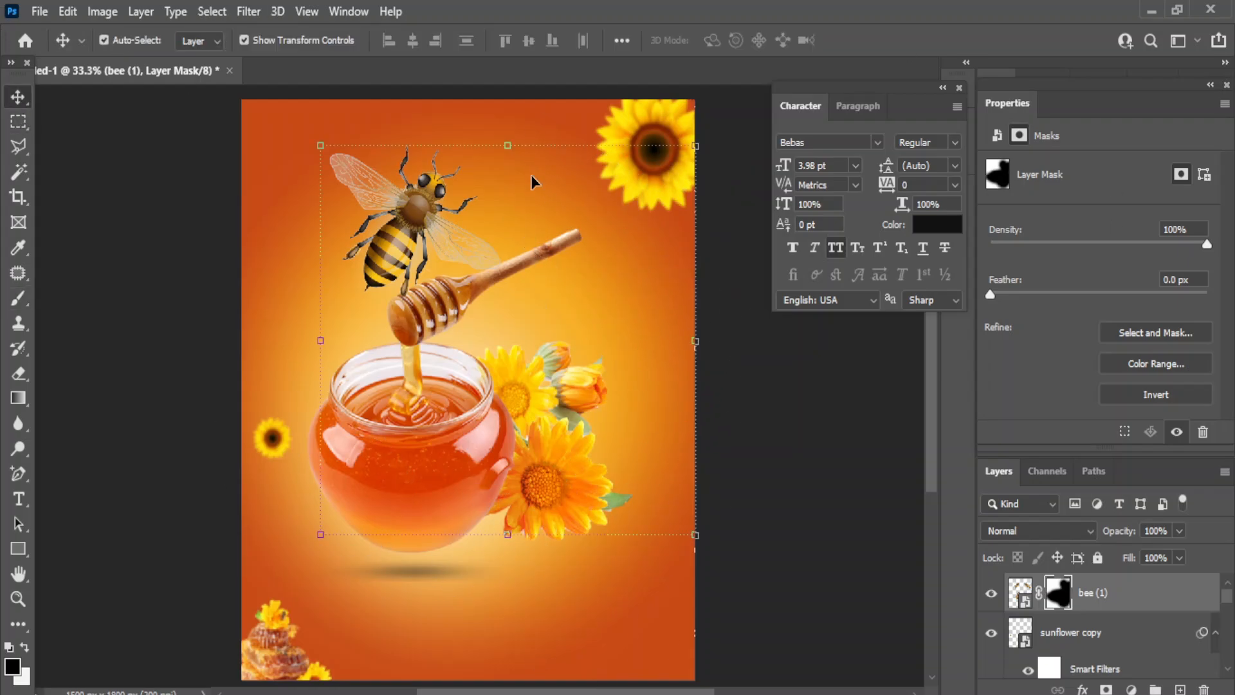
pyautogui.moveTo(324, 502); pyautogui.dragTo(451, 385)
pyautogui.moveTo(516, 283); pyautogui.dragTo(346, 299)
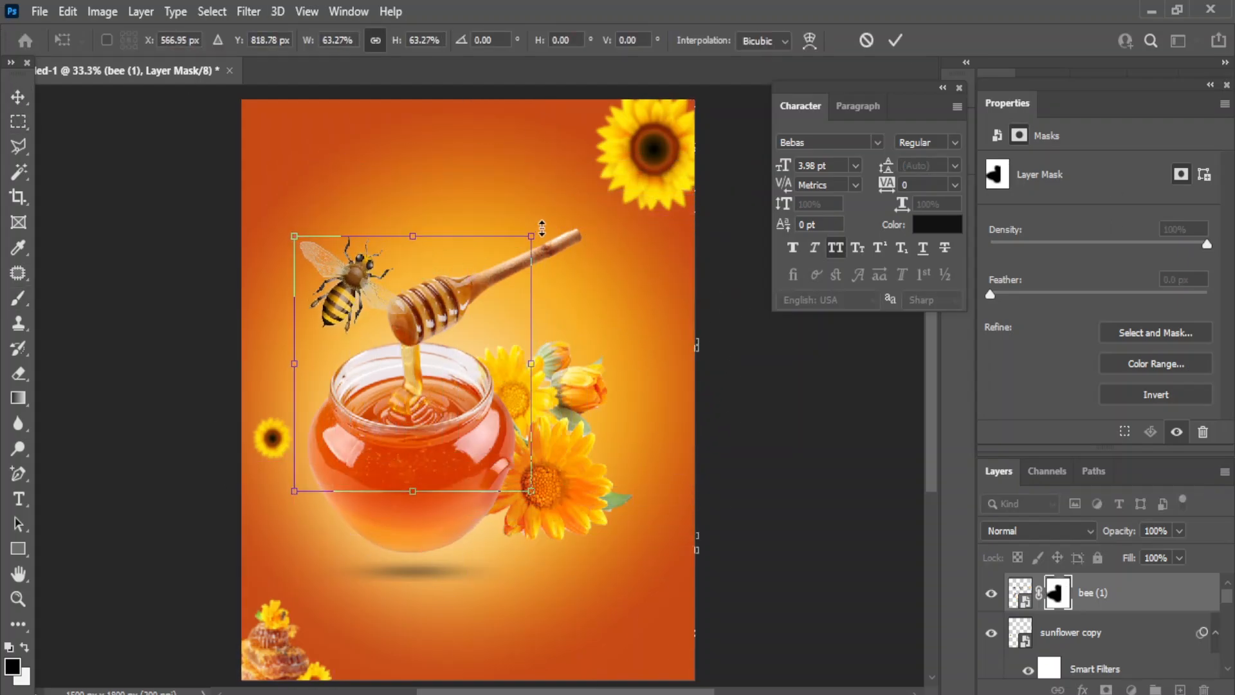
pyautogui.moveTo(545, 228); pyautogui.dragTo(518, 323)
pyautogui.moveTo(447, 496); pyautogui.dragTo(406, 347)
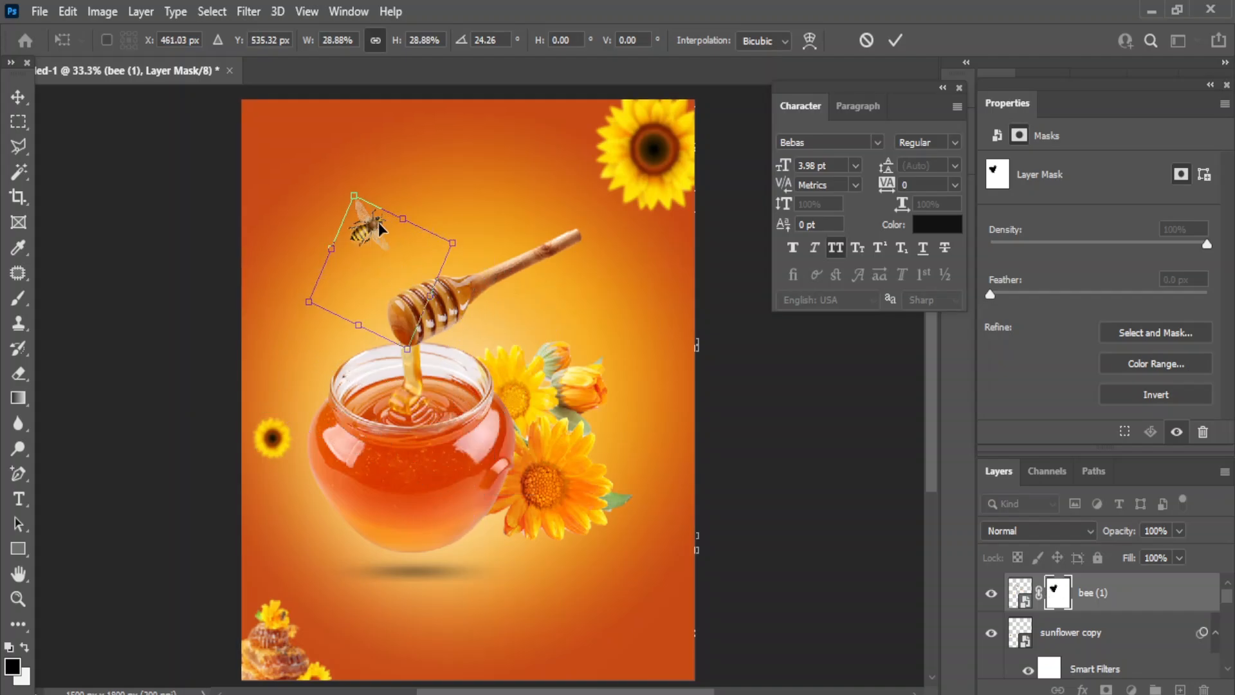
pyautogui.moveTo(377, 228); pyautogui.dragTo(429, 328)
pyautogui.moveTo(357, 306); pyautogui.dragTo(353, 241)
pyautogui.moveTo(344, 279); pyautogui.dragTo(339, 303)
pyautogui.press('Return')
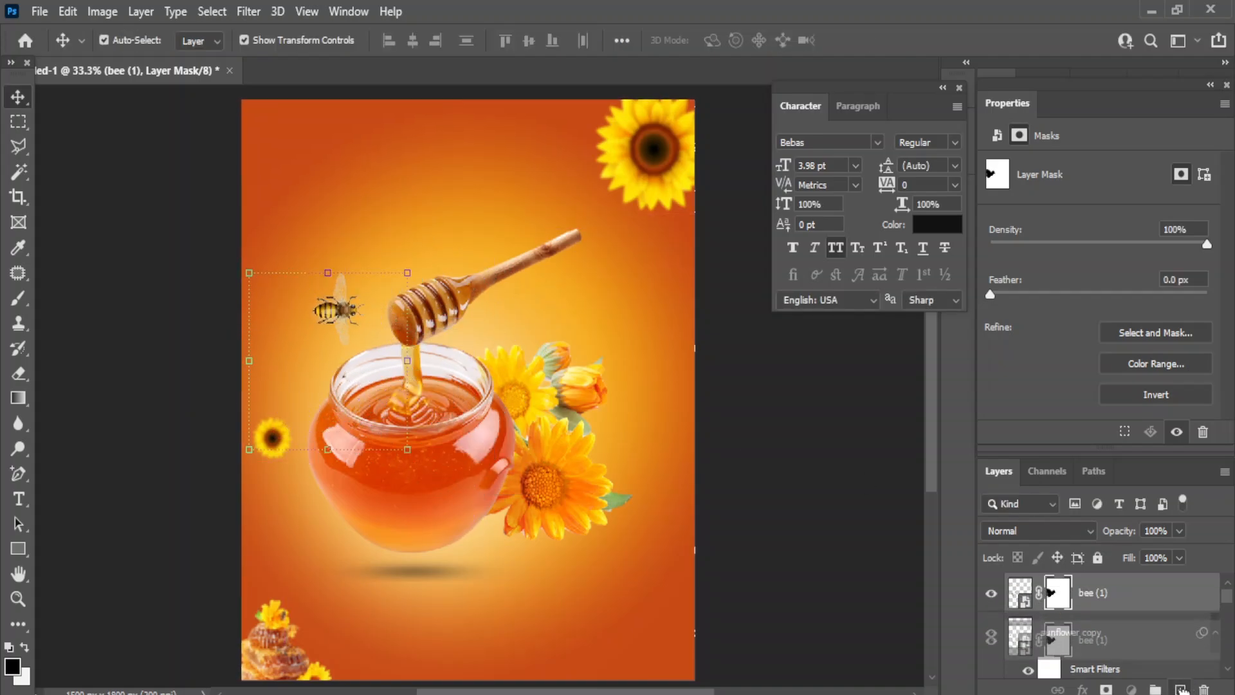
pyautogui.hotkey('ctrl', 'j')
# - Move the bee copy right of the dipper and flip it horizontally
pyautogui.moveTo(336, 310); pyautogui.dragTo(571, 310)
pyautogui.click(67, 10)
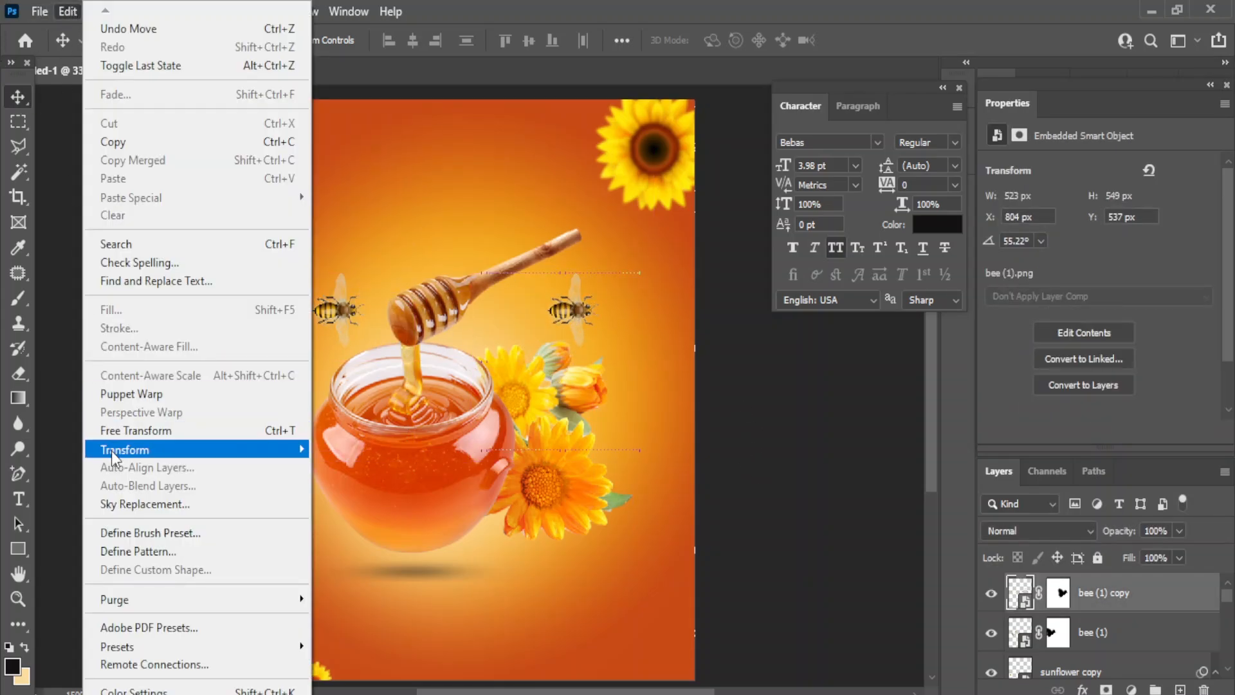
pyautogui.moveTo(129, 449)
pyautogui.click(364, 431)
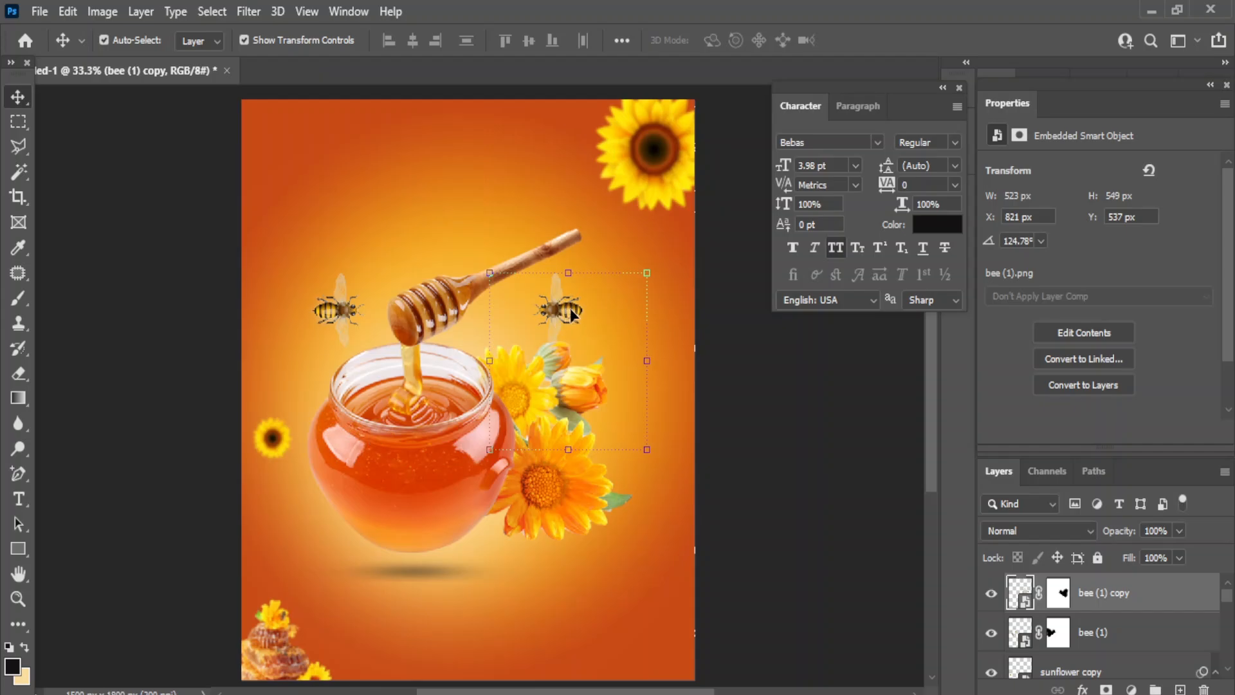
pyautogui.moveTo(572, 312); pyautogui.dragTo(598, 313)
pyautogui.click(828, 482)
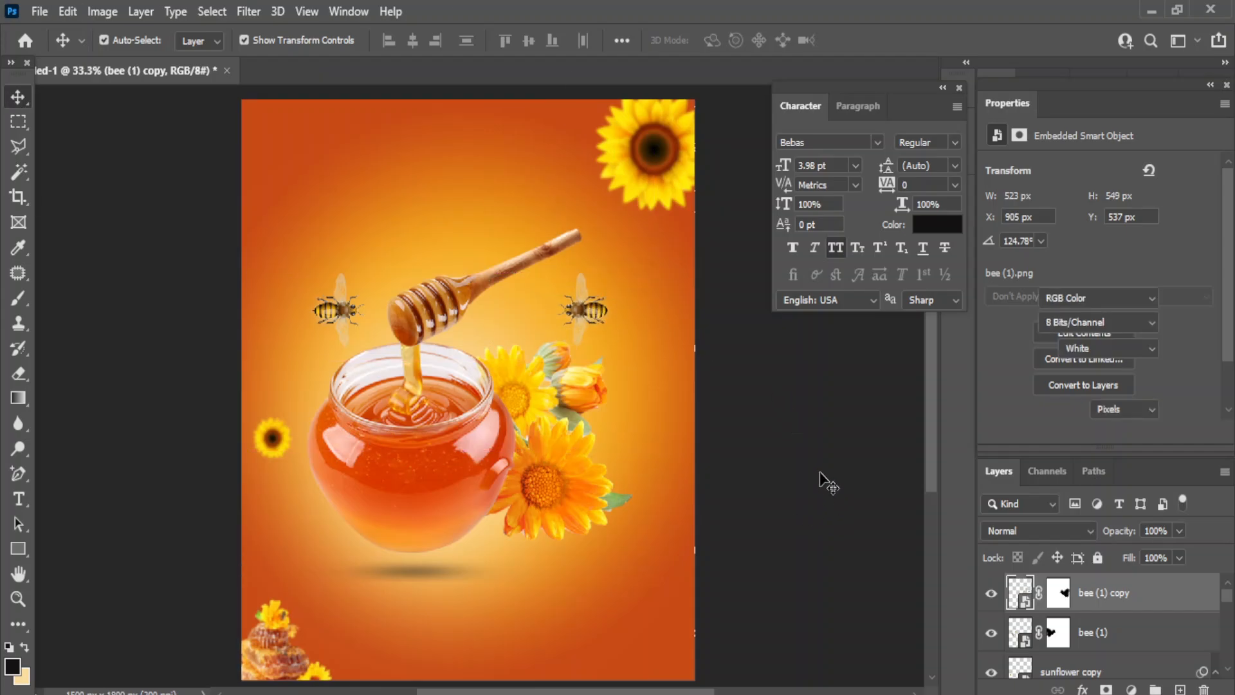
# - Tilt the right bee about -10° and nudge it into place above the flowers
pyautogui.click(587, 311)
pyautogui.hotkey('ctrl', 't')
pyautogui.moveTo(516, 479); pyautogui.dragTo(640, 505)
pyautogui.moveTo(556, 332); pyautogui.dragTo(562, 332)
pyautogui.hotkey('shift', 'Right')
pyautogui.hotkey('shift', 'Up')
pyautogui.hotkey('shift', 'Up')
pyautogui.hotkey('shift', 'Right')
pyautogui.hotkey('shift', 'Right')
pyautogui.hotkey('shift', 'Right')
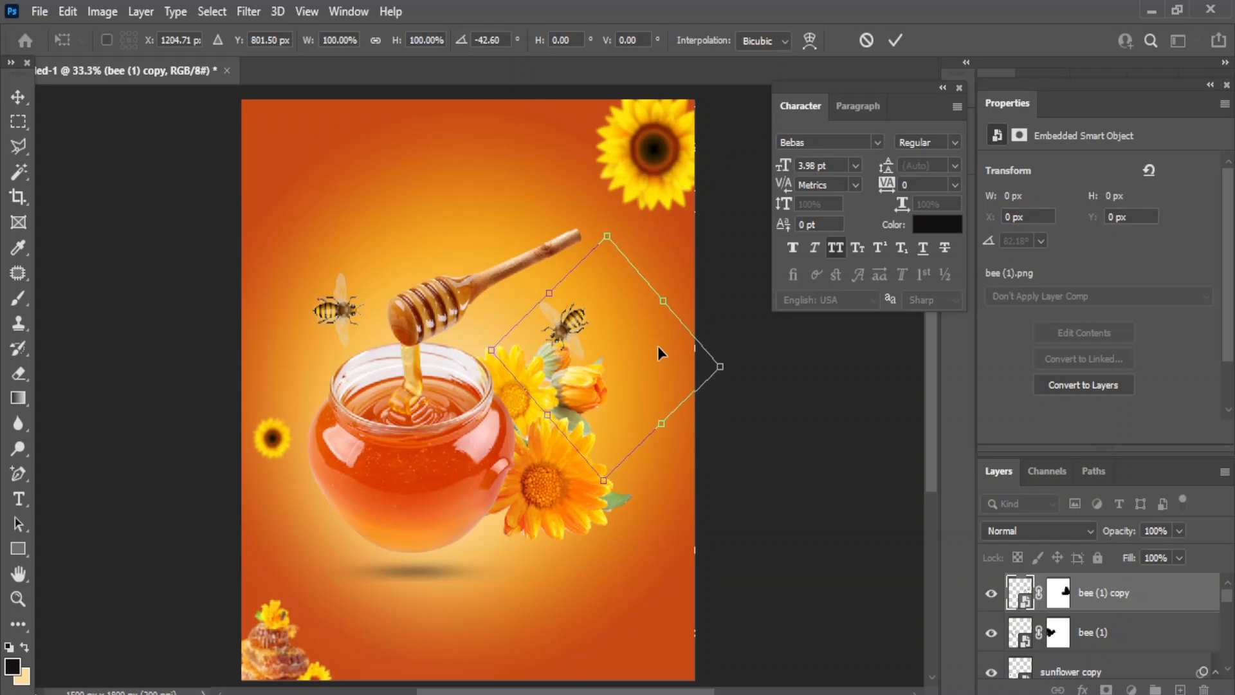
pyautogui.hotkey('shift', 'Down')
pyautogui.press('Return')
pyautogui.click(798, 499)
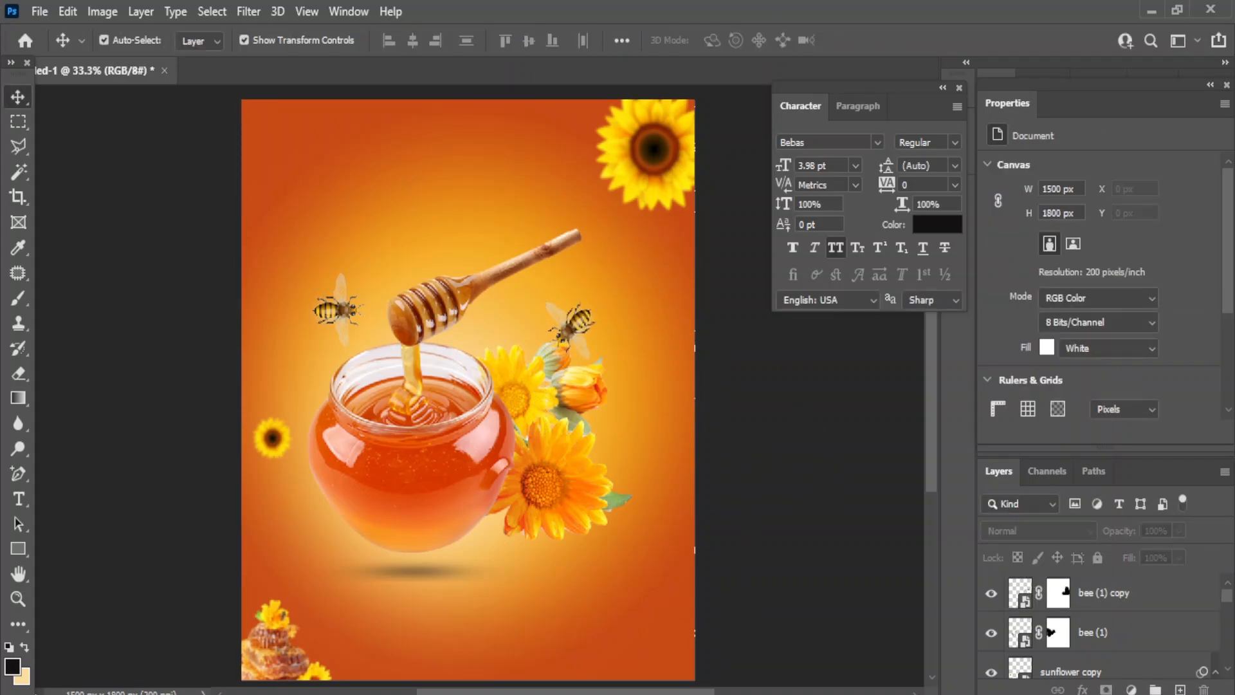
pyautogui.moveTo(609, 693)
pyautogui.click(610, 627)
# - Place the honey drip image along the top edge, sized to the poster width
pyautogui.click(611, 543)
pyautogui.moveTo(379, 265); pyautogui.dragTo(372, 222)
pyautogui.moveTo(544, 357); pyautogui.dragTo(515, 125)
pyautogui.press('Return')
pyautogui.moveTo(1116, 591); pyautogui.dragTo(1077, 624)
pyautogui.moveTo(667, 249); pyautogui.dragTo(731, 270)
pyautogui.press('Down')
pyautogui.press('Down')
pyautogui.press('Down')
pyautogui.press('Down')
pyautogui.press('Down')
pyautogui.press('Down')
pyautogui.press('Down')
pyautogui.press('Down')
pyautogui.press('Down')
pyautogui.press('Down')
pyautogui.press('Down')
pyautogui.press('Down')
pyautogui.press('Down')
pyautogui.press('Down')
pyautogui.press('Down')
pyautogui.press('Down')
pyautogui.press('Down')
pyautogui.press('Down')
pyautogui.press('Down')
pyautogui.press('Down')
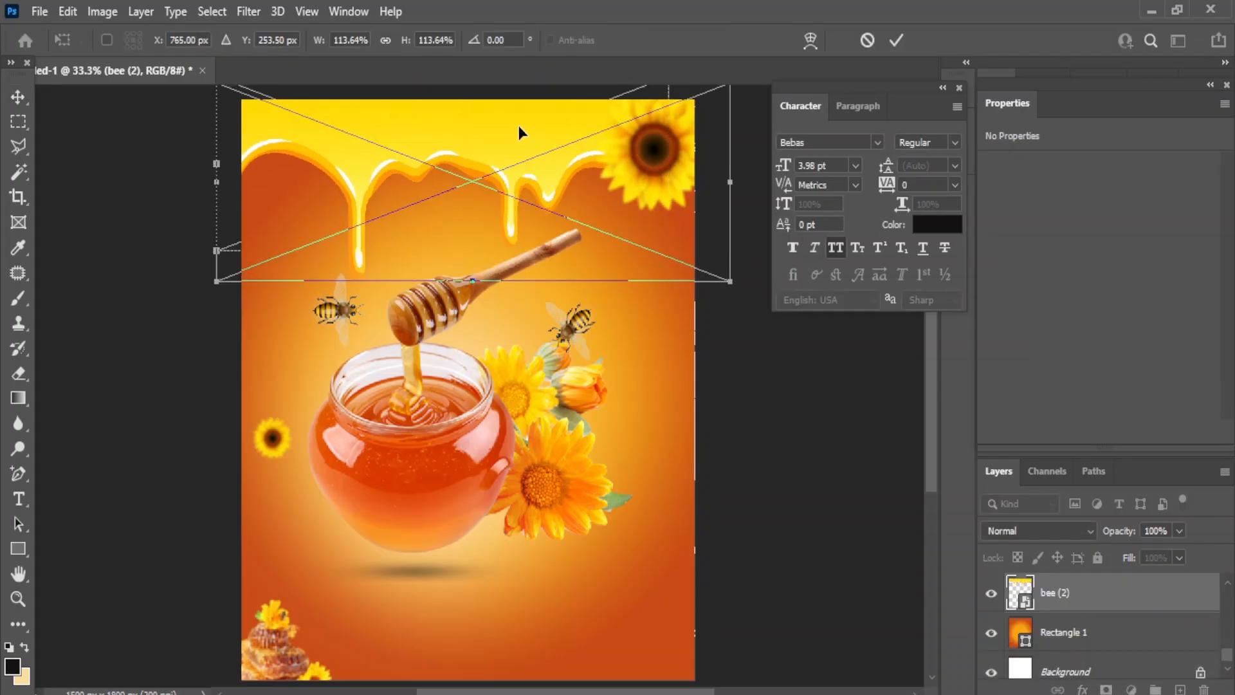
pyautogui.moveTo(217, 294); pyautogui.dragTo(238, 285)
pyautogui.moveTo(730, 285); pyautogui.dragTo(691, 288)
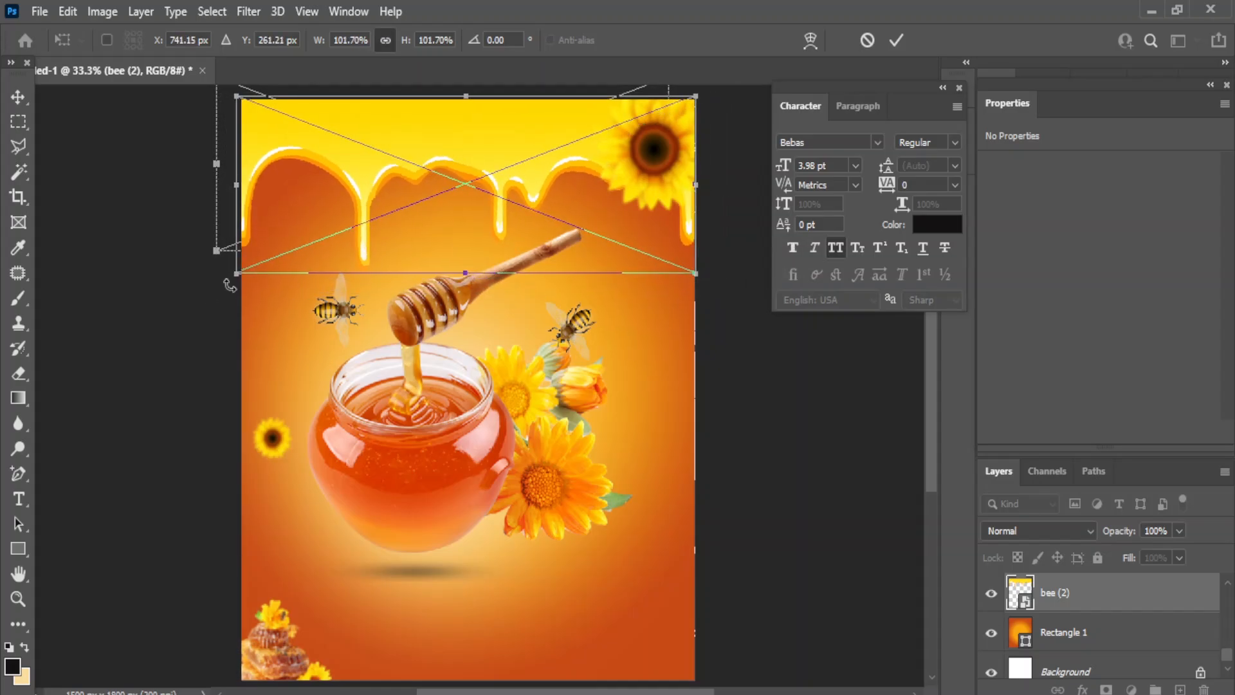
pyautogui.press('Return')
pyautogui.click(794, 419)
# - Move the top-right sunflower down and slightly left, and reposition the left bee
pyautogui.moveTo(660, 145); pyautogui.dragTo(657, 207)
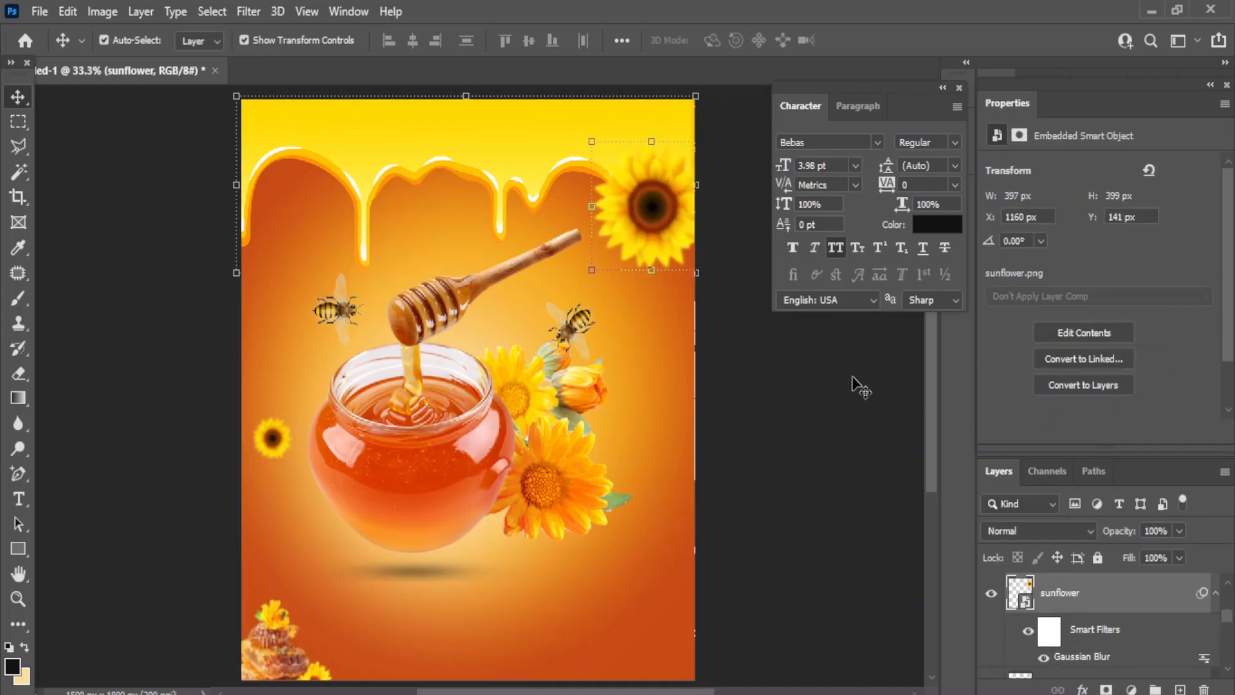
pyautogui.press('Left')
pyautogui.press('Left')
pyautogui.press('Left')
pyautogui.press('Left')
pyautogui.press('Left')
pyautogui.press('Left')
pyautogui.press('Left')
pyautogui.press('Left')
pyautogui.press('Left')
pyautogui.press('Left')
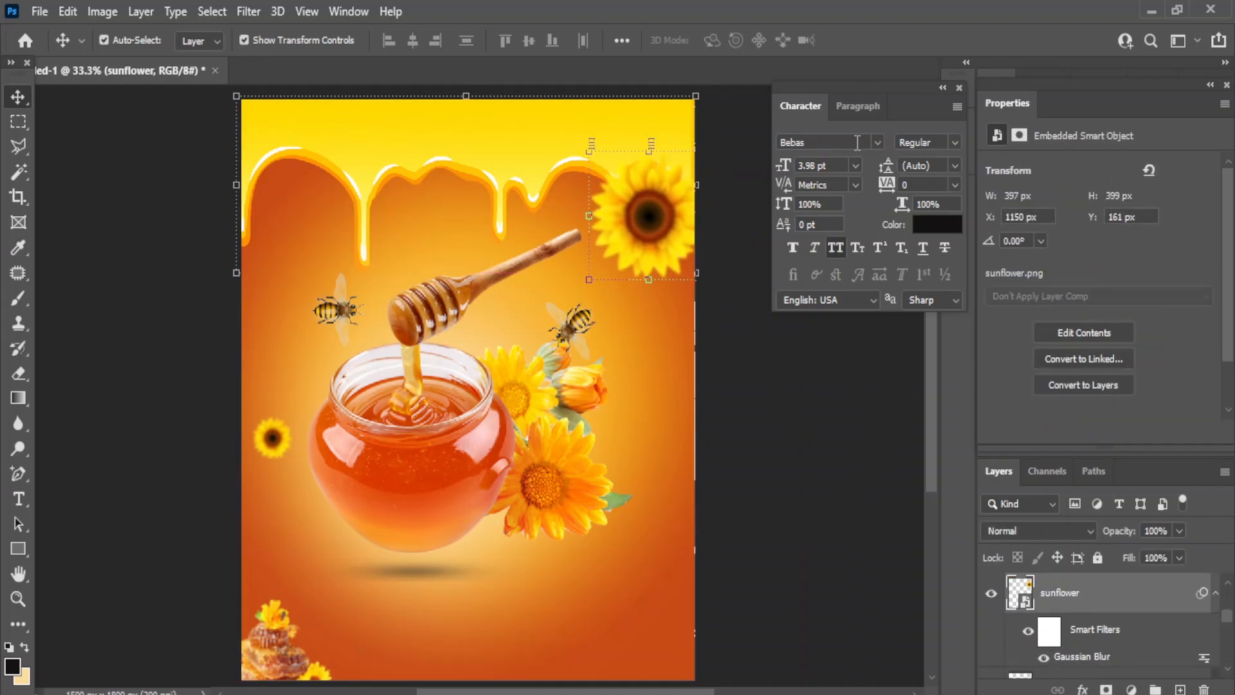
pyautogui.click(784, 531)
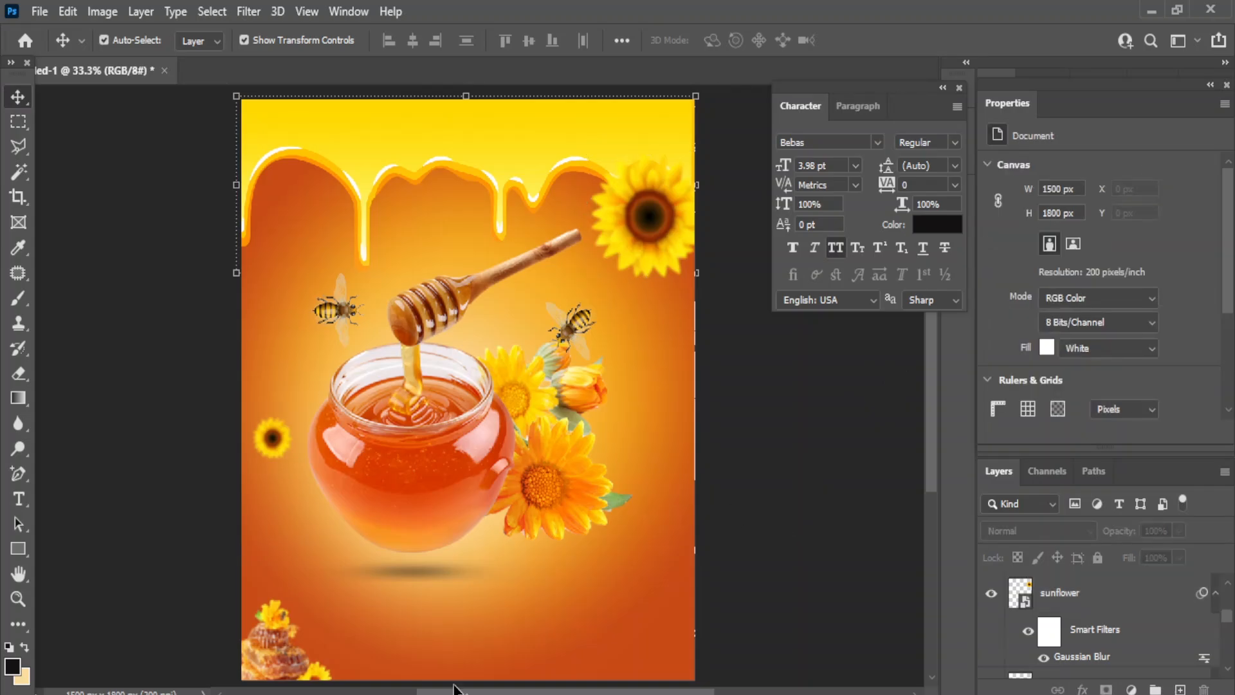
pyautogui.moveTo(341, 332); pyautogui.dragTo(335, 316)
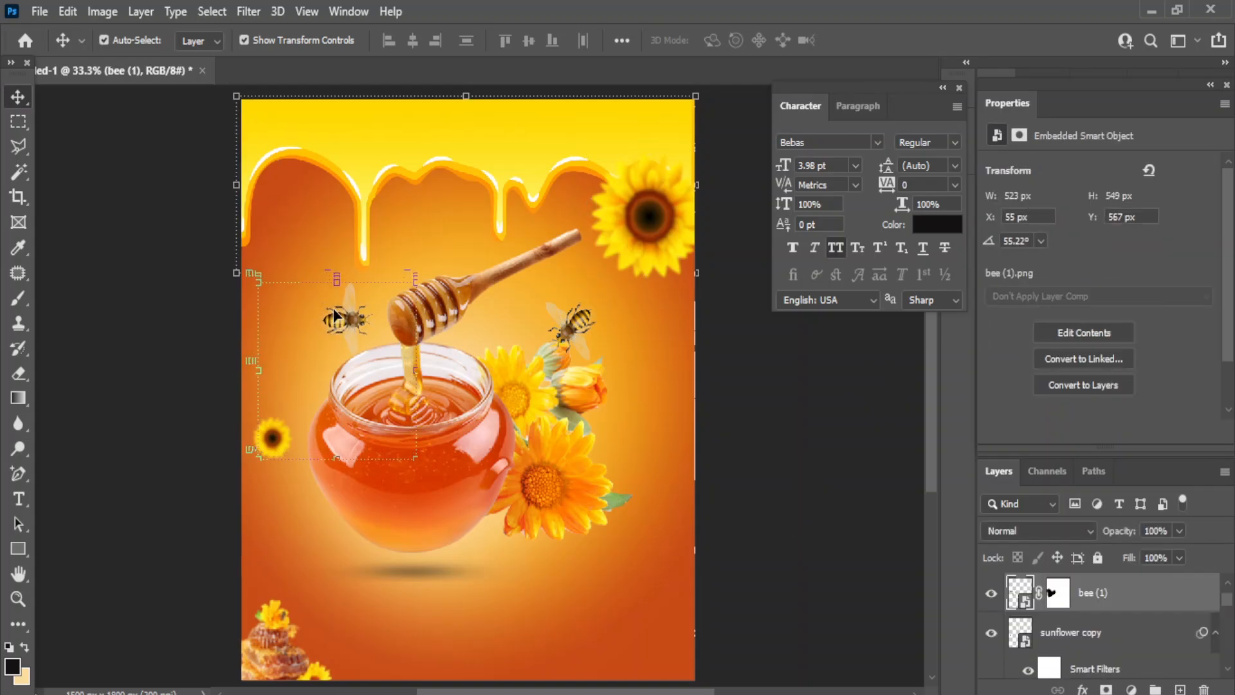
pyautogui.moveTo(426, 476); pyautogui.dragTo(424, 484)
pyautogui.press('Escape')
pyautogui.press('Escape')
pyautogui.click(785, 450)
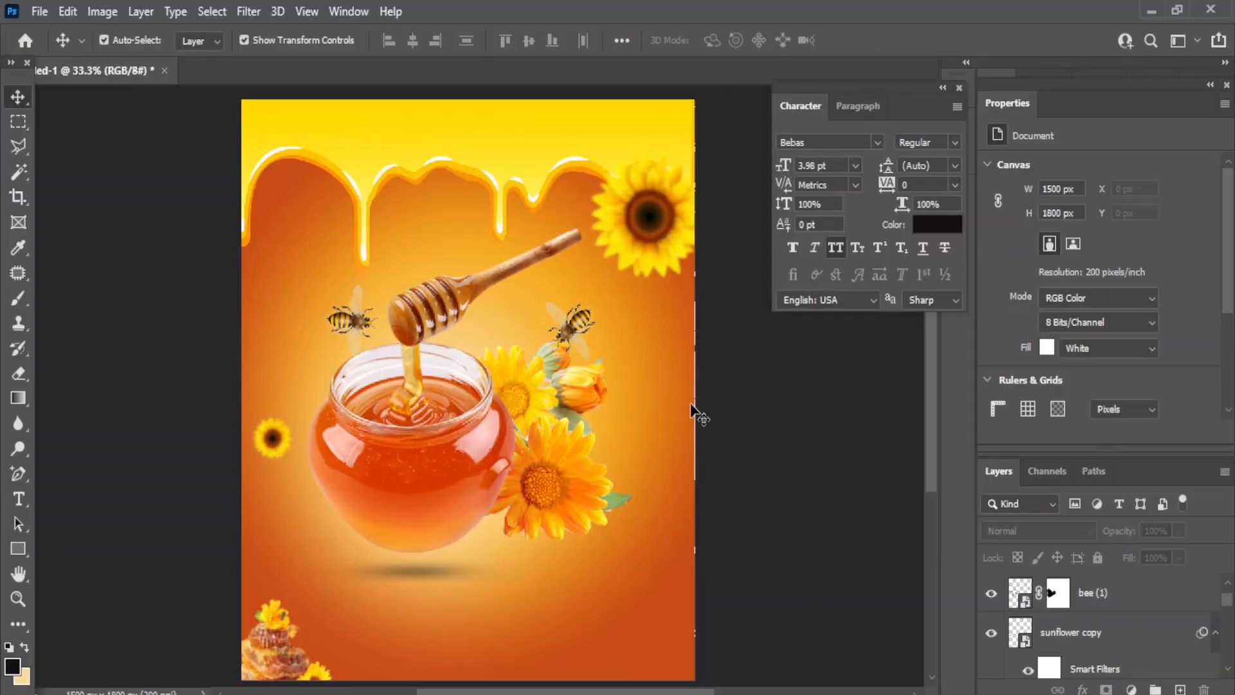
# - Nudge the honey drip border and the top-right sunflower up toward the top edge
pyautogui.click(447, 141)
pyautogui.press('Up')
pyautogui.press('Up')
pyautogui.press('Up')
pyautogui.press('Up')
pyautogui.press('Up')
pyautogui.press('Up')
pyautogui.press('Up')
pyautogui.press('Up')
pyautogui.press('Up')
pyautogui.press('Up')
pyautogui.press('Up')
pyautogui.press('Up')
pyautogui.press('Up')
pyautogui.press('Up')
pyautogui.press('Up')
pyautogui.press('Up')
pyautogui.press('Up')
pyautogui.press('Up')
pyautogui.press('Up')
pyautogui.press('Up')
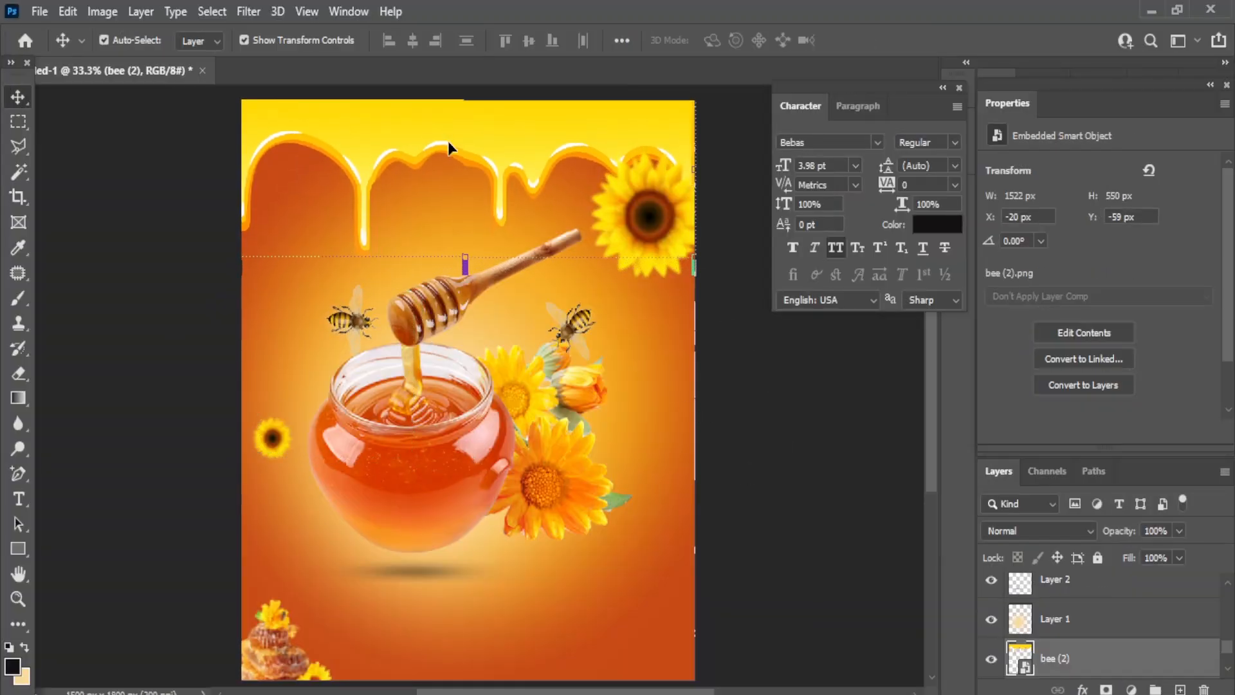
pyautogui.press('Up')
pyautogui.press('Up')
pyautogui.press('Up')
pyautogui.press('Up')
pyautogui.press('Up')
pyautogui.press('Up')
pyautogui.press('Up')
pyautogui.press('Up')
pyautogui.press('Up')
pyautogui.press('Up')
pyautogui.press('Up')
pyautogui.press('Up')
pyautogui.press('Up')
pyautogui.press('Up')
pyautogui.press('Up')
pyautogui.press('Up')
pyautogui.press('Up')
pyautogui.press('Up')
pyautogui.press('Up')
pyautogui.press('Up')
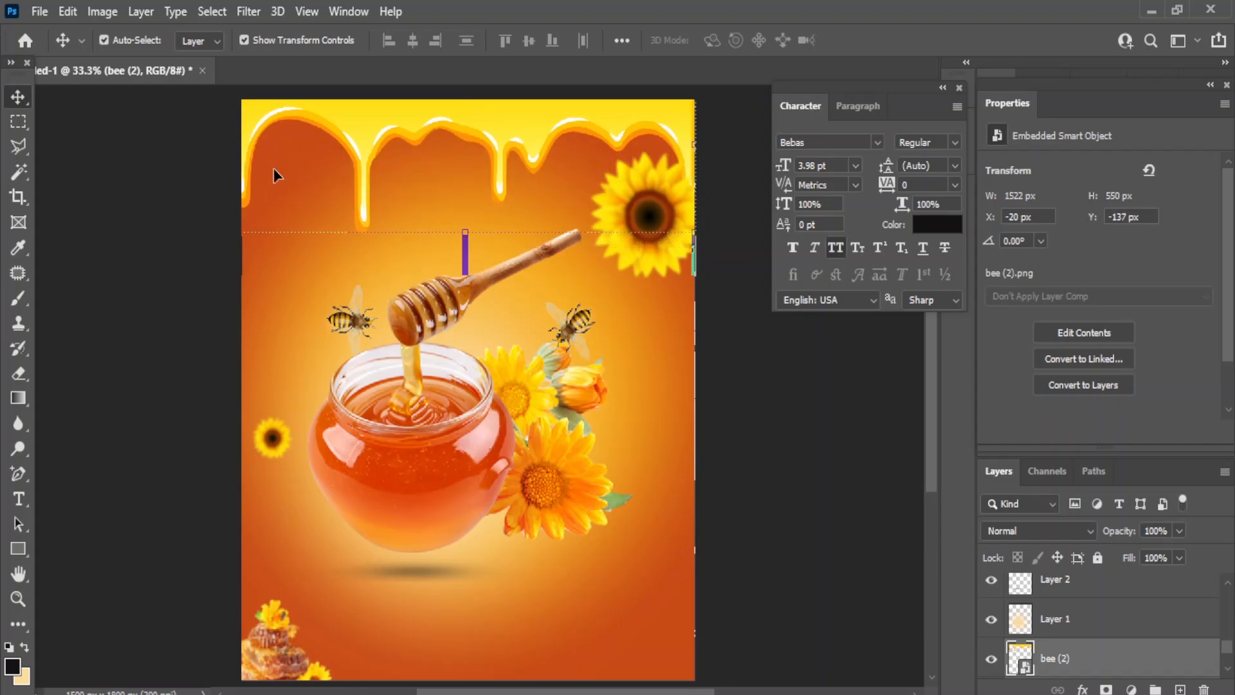
pyautogui.click(657, 205)
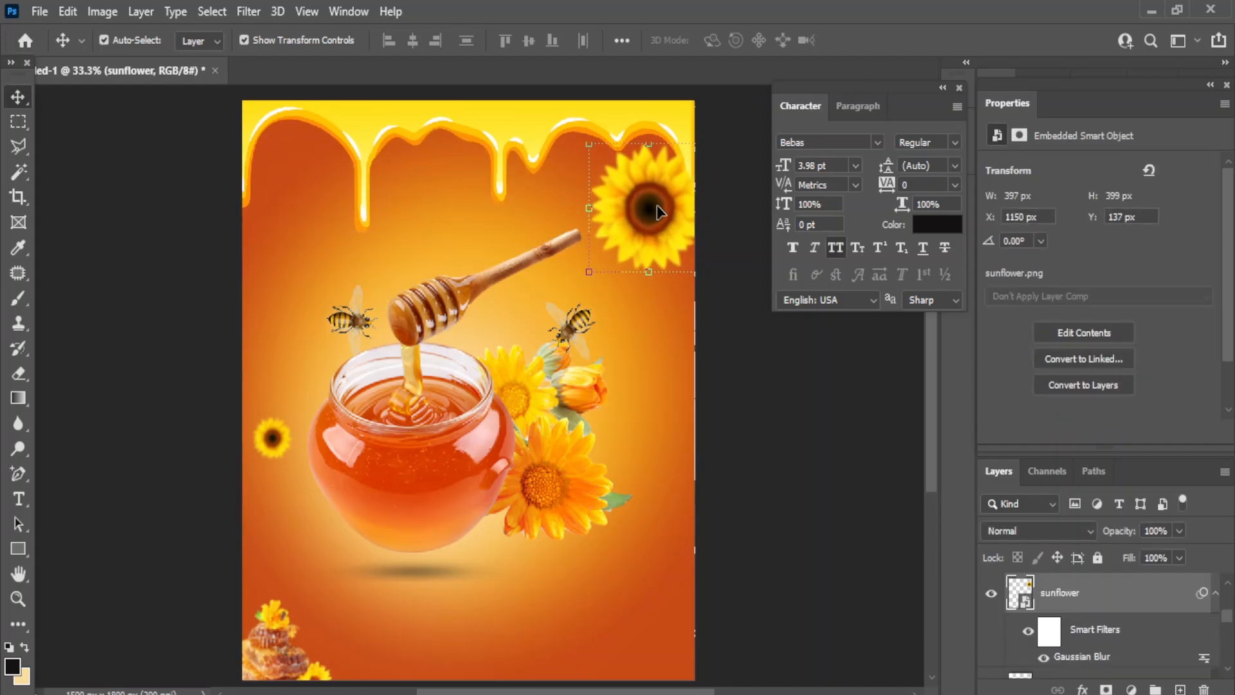
pyautogui.press('Up')
pyautogui.press('Up')
pyautogui.press('Up')
pyautogui.press('Up')
pyautogui.press('Up')
pyautogui.press('Up')
pyautogui.press('Up')
pyautogui.press('Up')
pyautogui.press('Up')
pyautogui.press('Up')
pyautogui.press('Up')
pyautogui.press('Up')
pyautogui.press('Up')
pyautogui.press('Up')
pyautogui.press('Up')
pyautogui.press('Up')
pyautogui.press('Up')
pyautogui.press('Up')
pyautogui.press('Up')
pyautogui.press('Up')
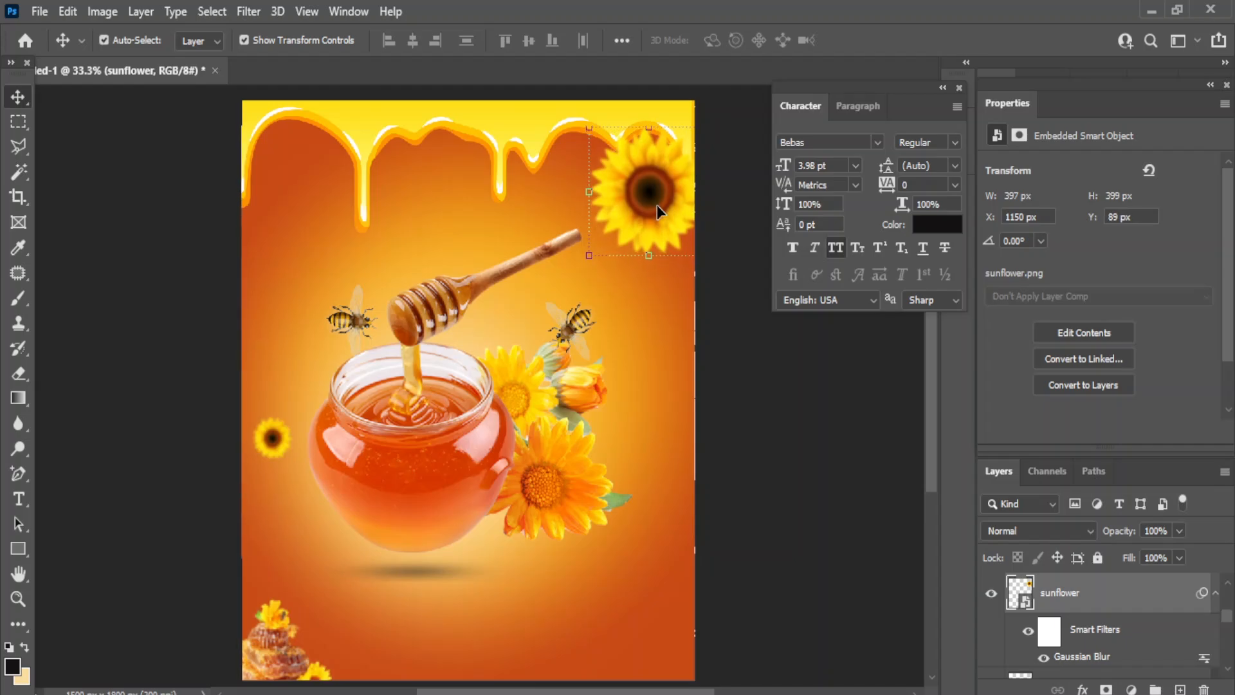
pyautogui.press('Up')
pyautogui.press('Up')
pyautogui.press('Up')
pyautogui.press('Up')
pyautogui.press('Up')
pyautogui.press('Up')
pyautogui.press('Up')
pyautogui.press('Up')
pyautogui.press('Up')
pyautogui.press('Up')
pyautogui.press('Up')
pyautogui.press('Up')
pyautogui.press('Up')
pyautogui.press('Up')
pyautogui.press('Up')
pyautogui.press('Up')
pyautogui.press('Up')
pyautogui.press('Up')
pyautogui.press('Up')
pyautogui.press('Up')
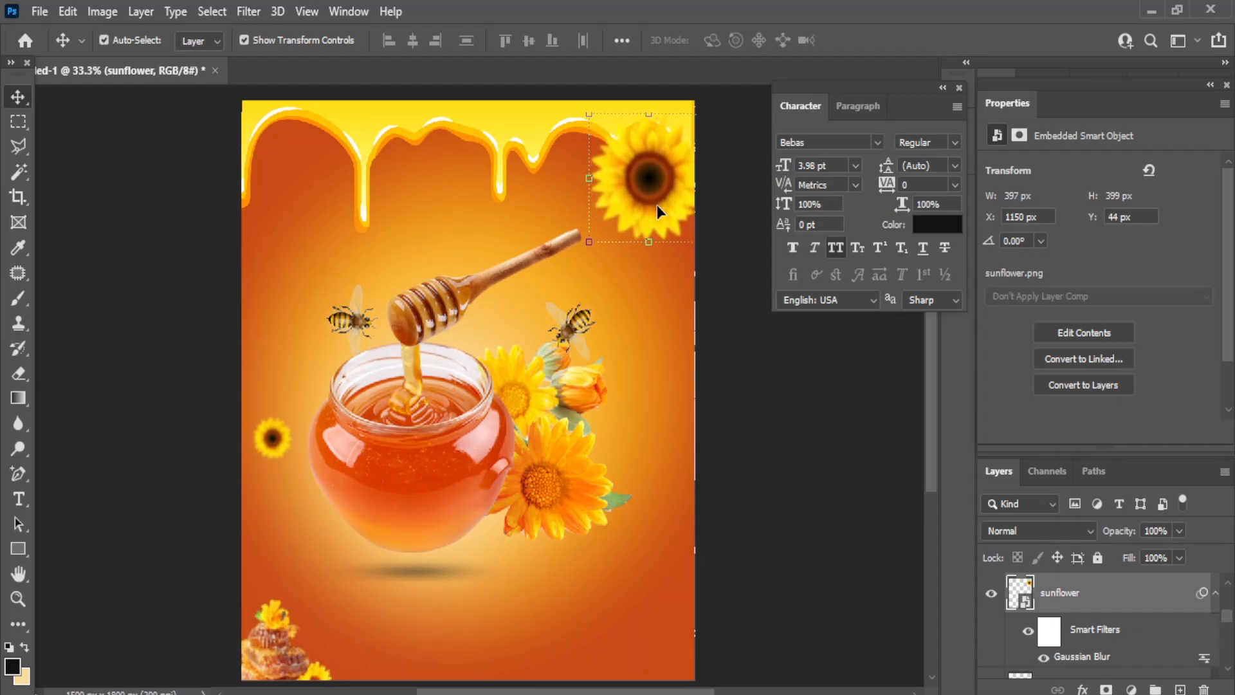
pyautogui.click(890, 534)
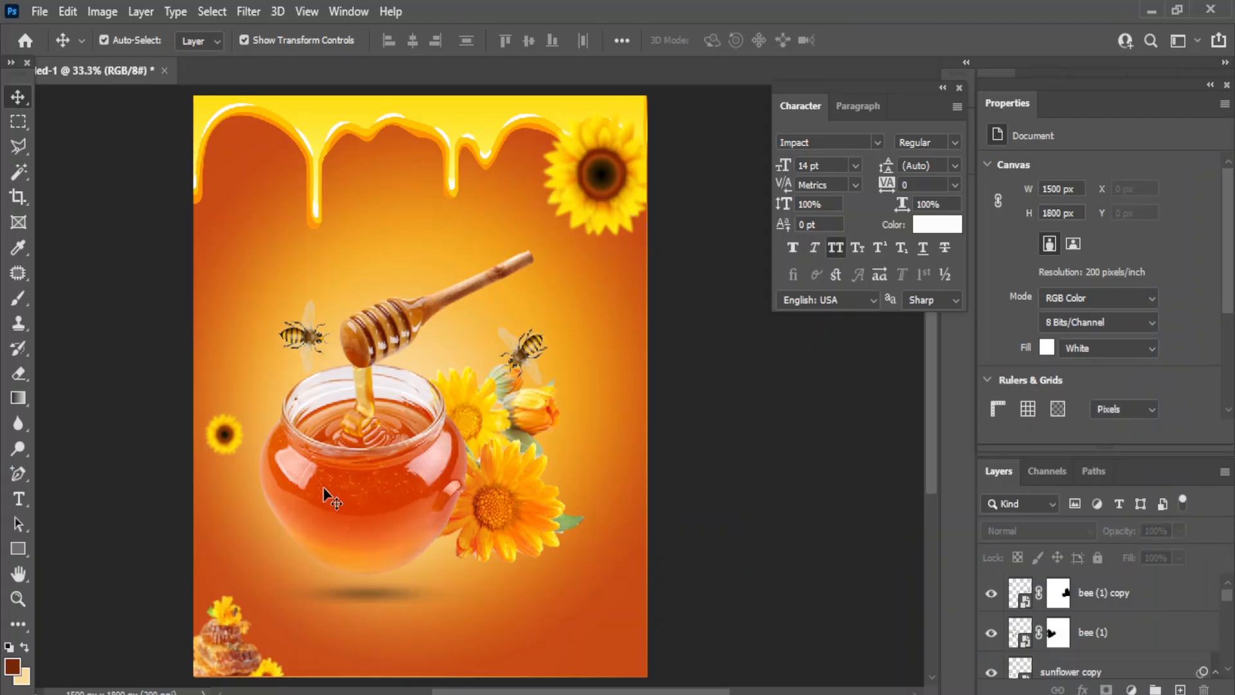
# - Shrink the honey jar slightly with Free Transform
pyautogui.click(323, 492)
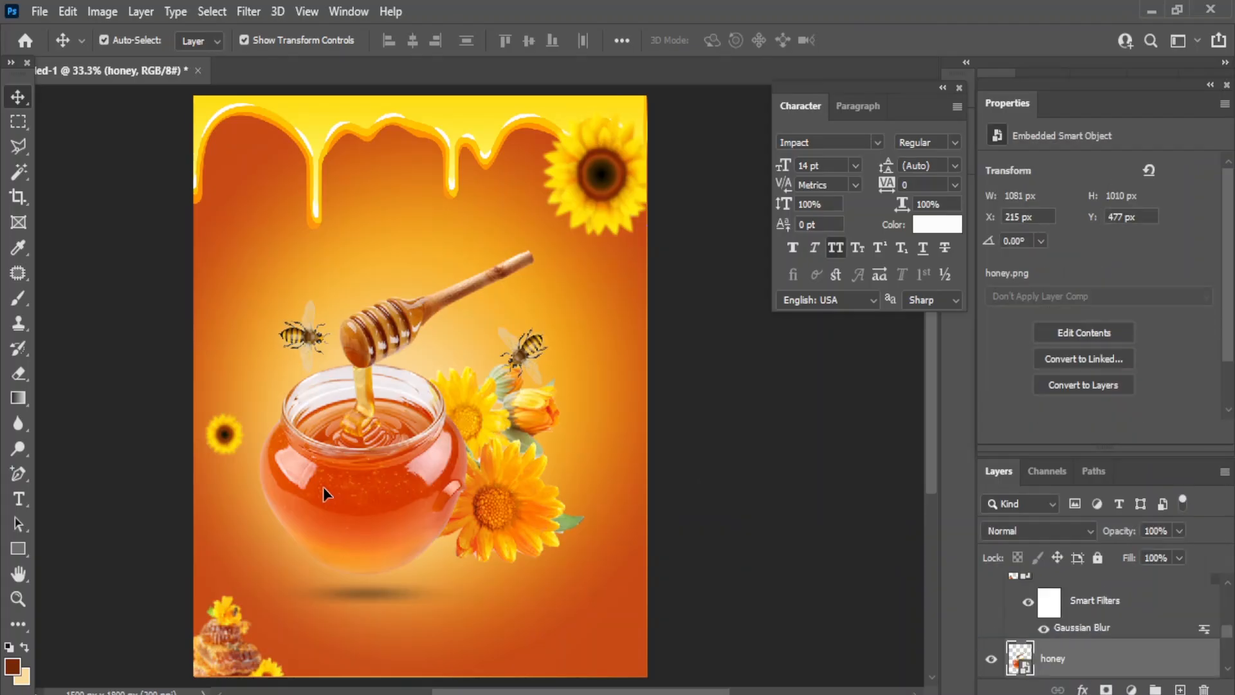
pyautogui.hotkey('ctrl', 't')
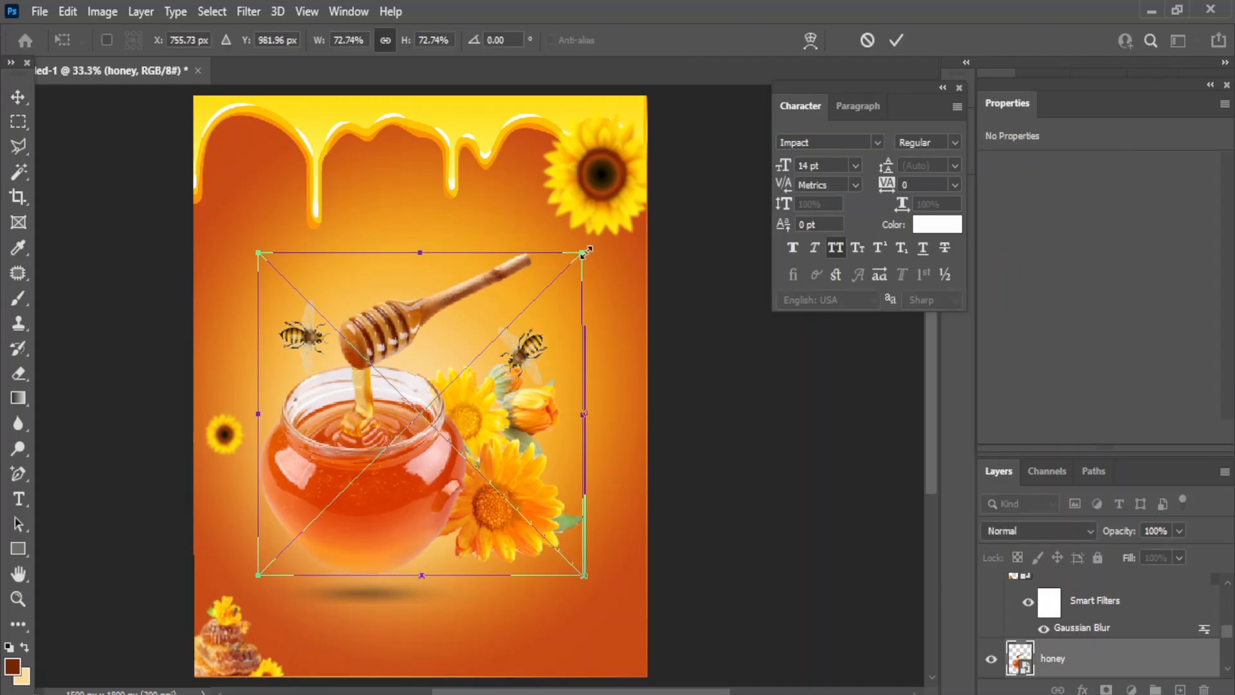
pyautogui.moveTo(585, 251); pyautogui.dragTo(580, 273)
pyautogui.click(24, 100)
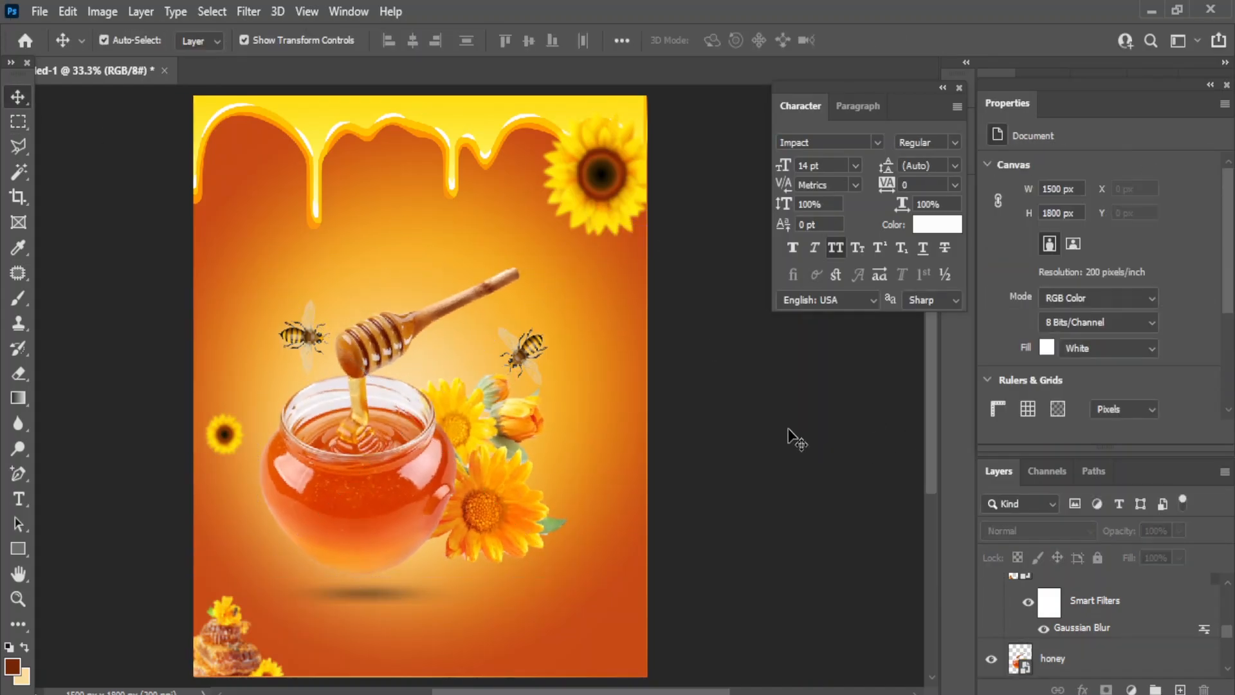
# - Rotate the left bee clockwise and nudge it left and up
pyautogui.click(524, 347)
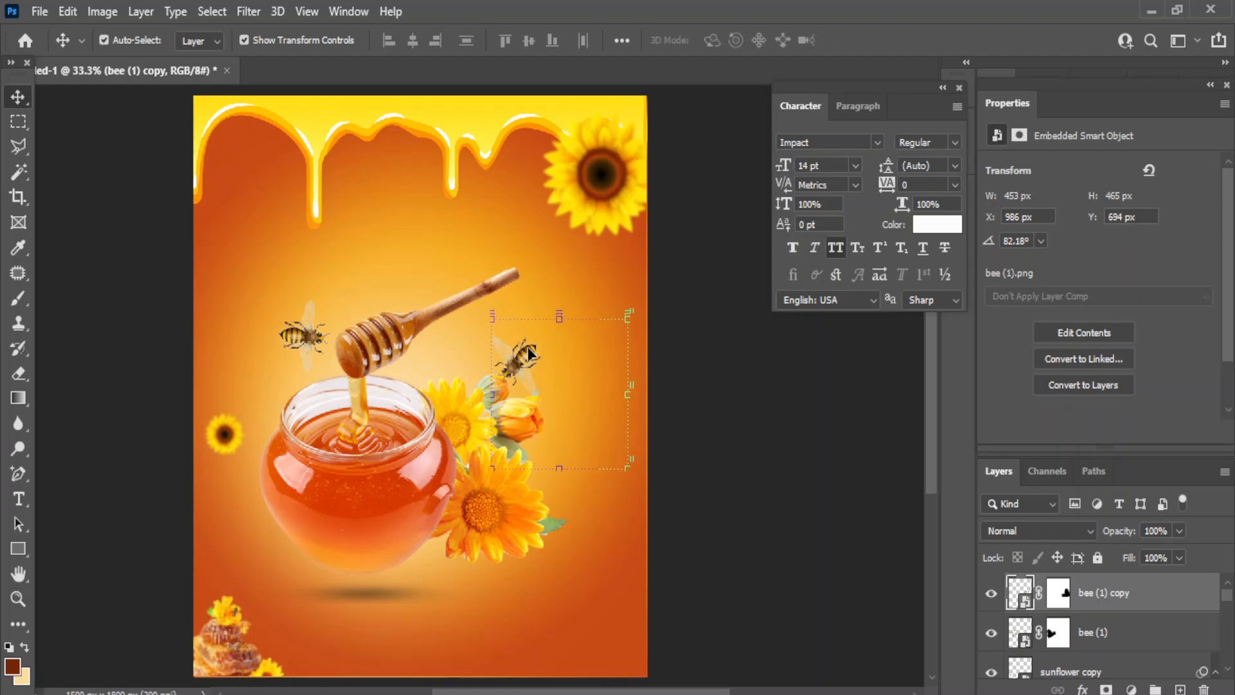
pyautogui.click(731, 455)
pyautogui.click(310, 343)
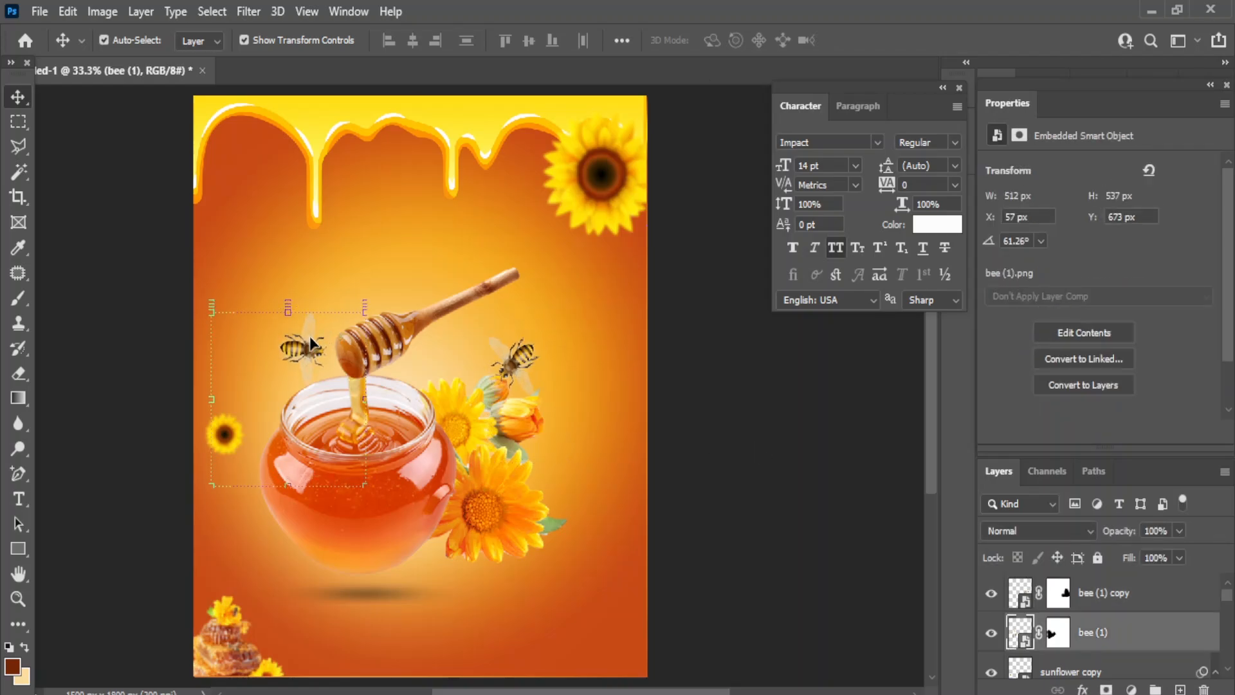
pyautogui.hotkey('ctrl', 't')
pyautogui.moveTo(399, 296); pyautogui.dragTo(471, 301)
pyautogui.hotkey('shift', 'Left')
pyautogui.hotkey('shift', 'Left')
pyautogui.hotkey('shift', 'Left')
pyautogui.hotkey('shift', 'Left')
pyautogui.hotkey('shift', 'Left')
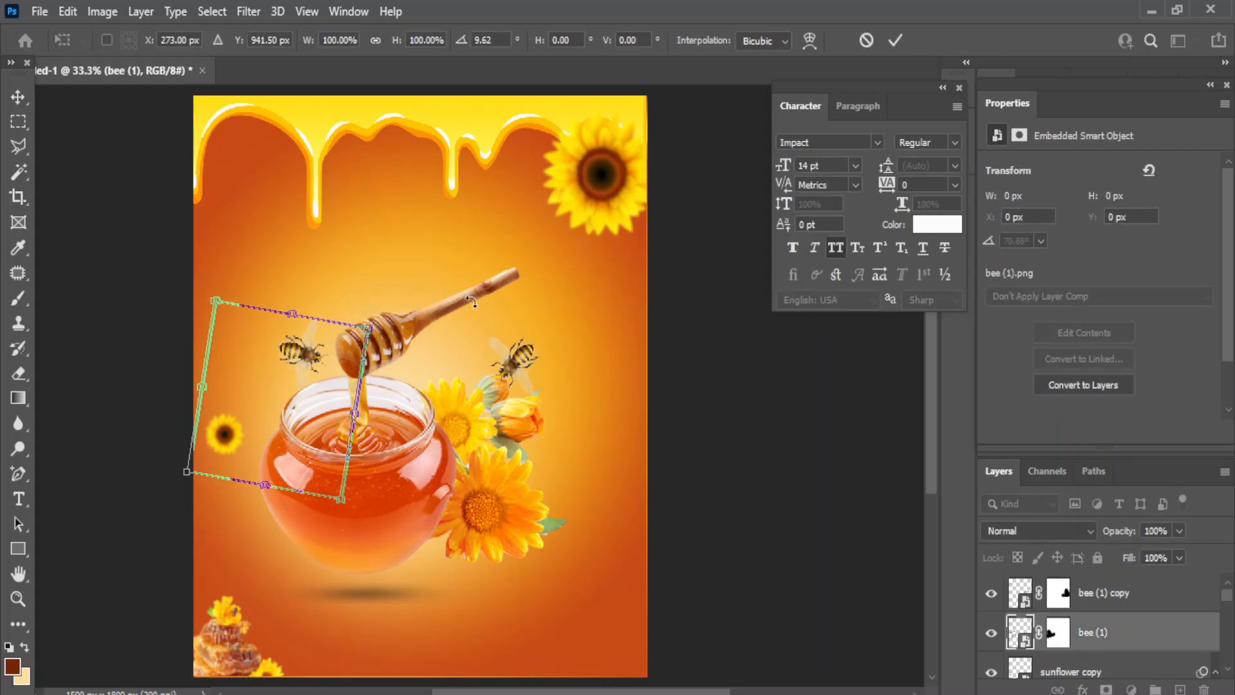
pyautogui.hotkey('shift', 'Up')
pyautogui.press('Return')
pyautogui.click(752, 418)
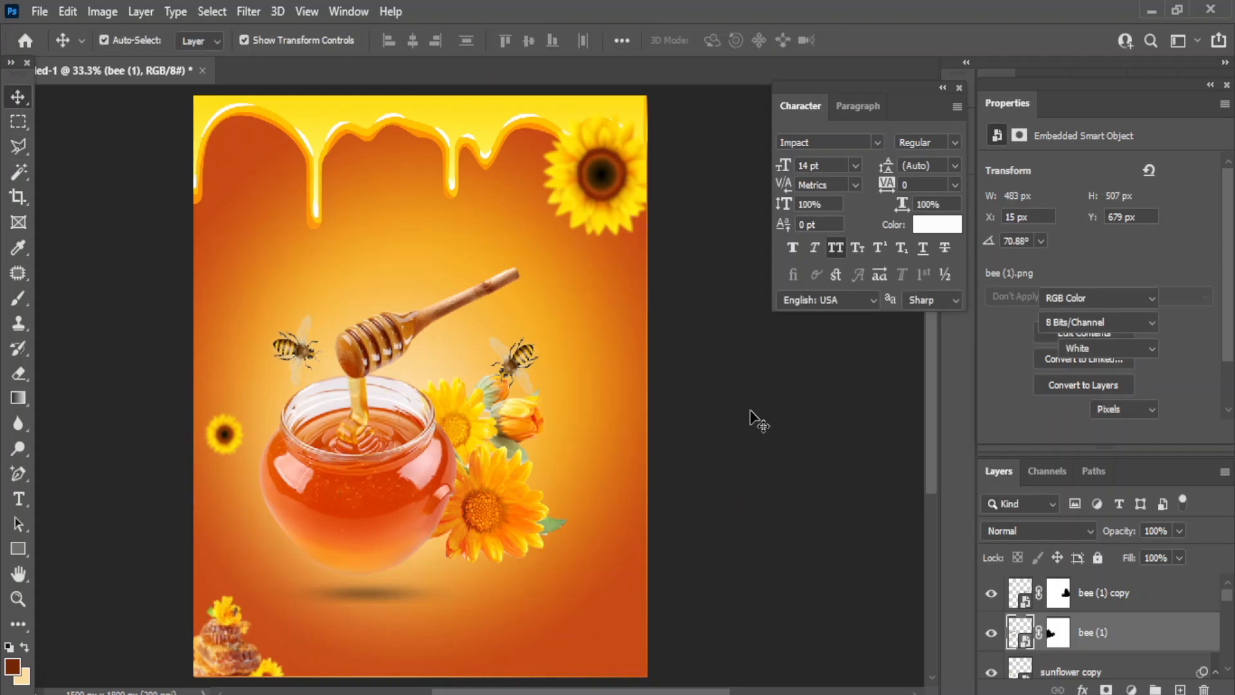
pyautogui.click(18, 499)
# - Add a 'honey' text line above the bee
pyautogui.click(96, 502)
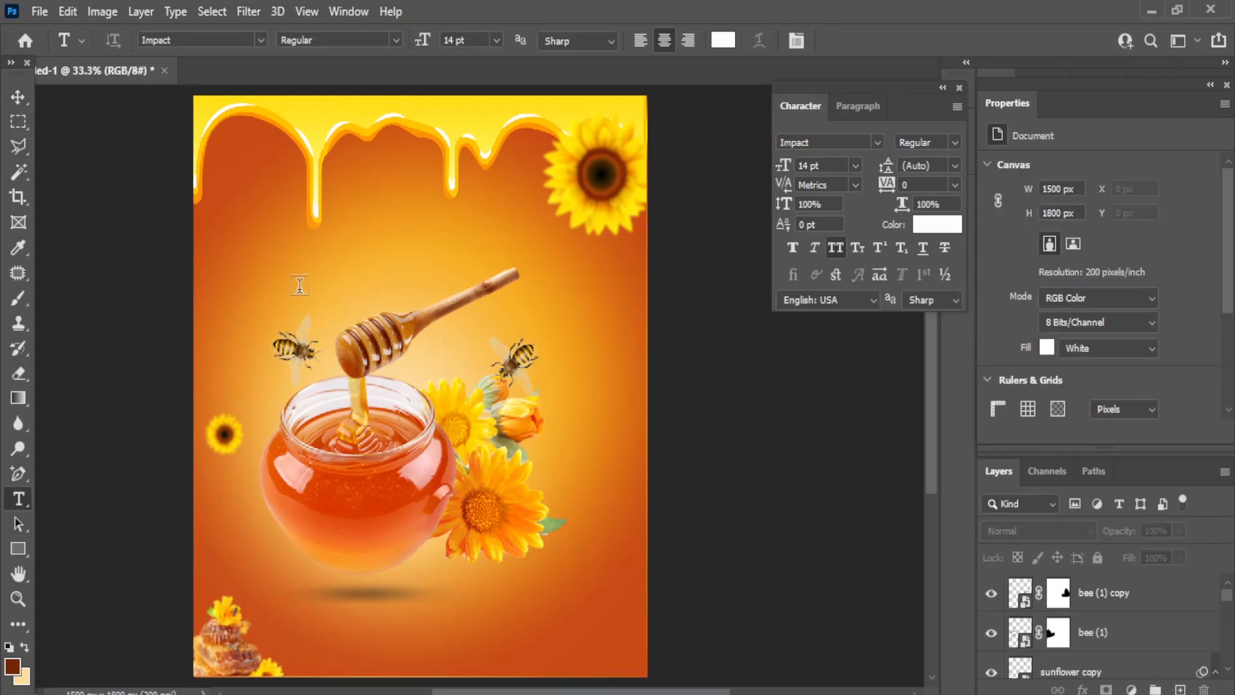
pyautogui.click(300, 284)
pyautogui.press('BackSpace')
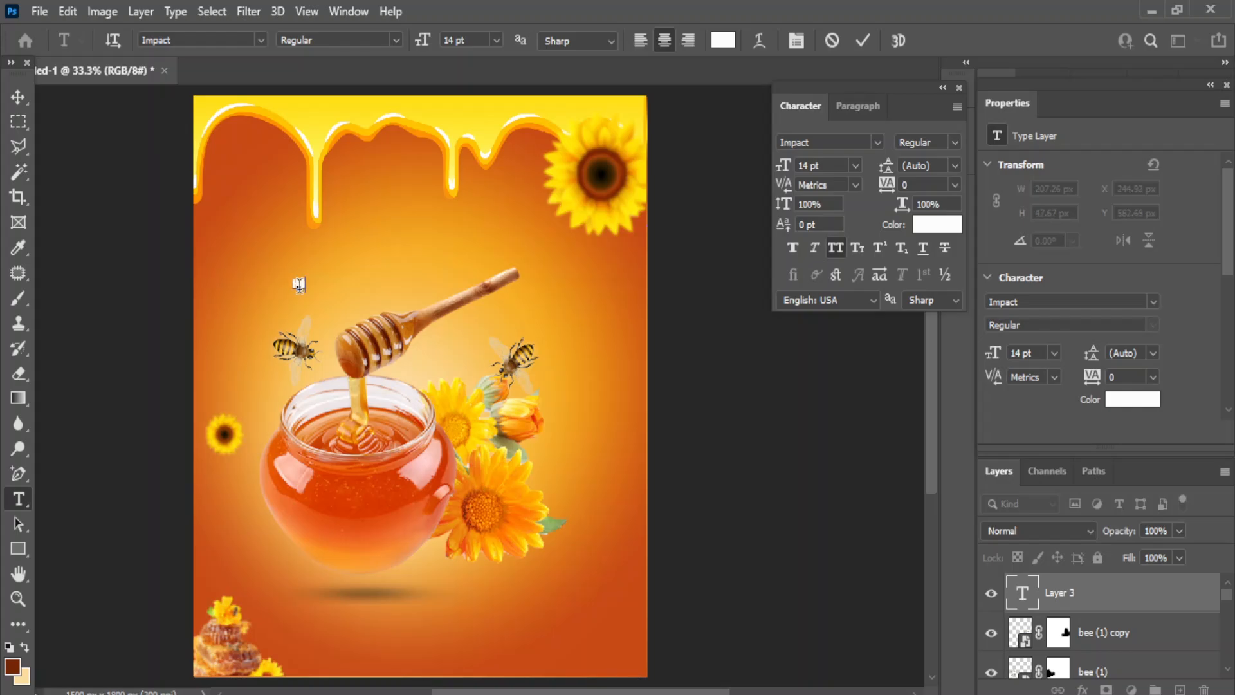
pyautogui.write('honey')
pyautogui.click(18, 97)
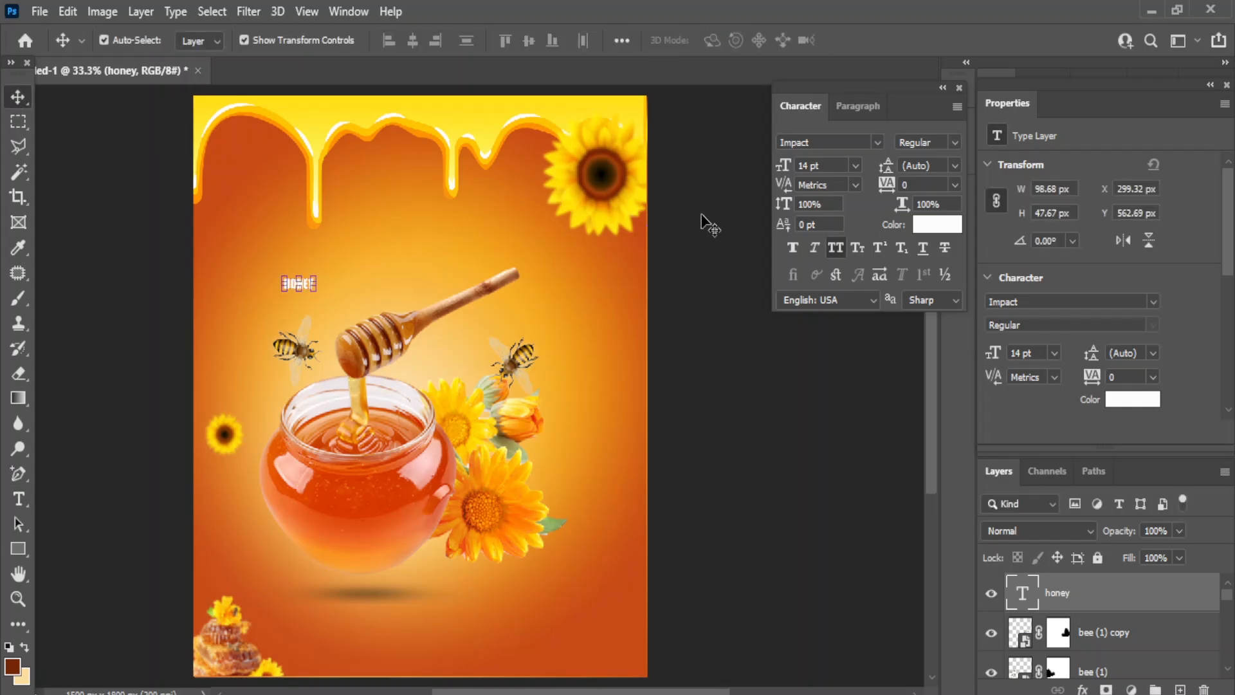
# - Enlarge the HONEY title and keep it in the upper left
pyautogui.moveTo(316, 291); pyautogui.dragTo(398, 269)
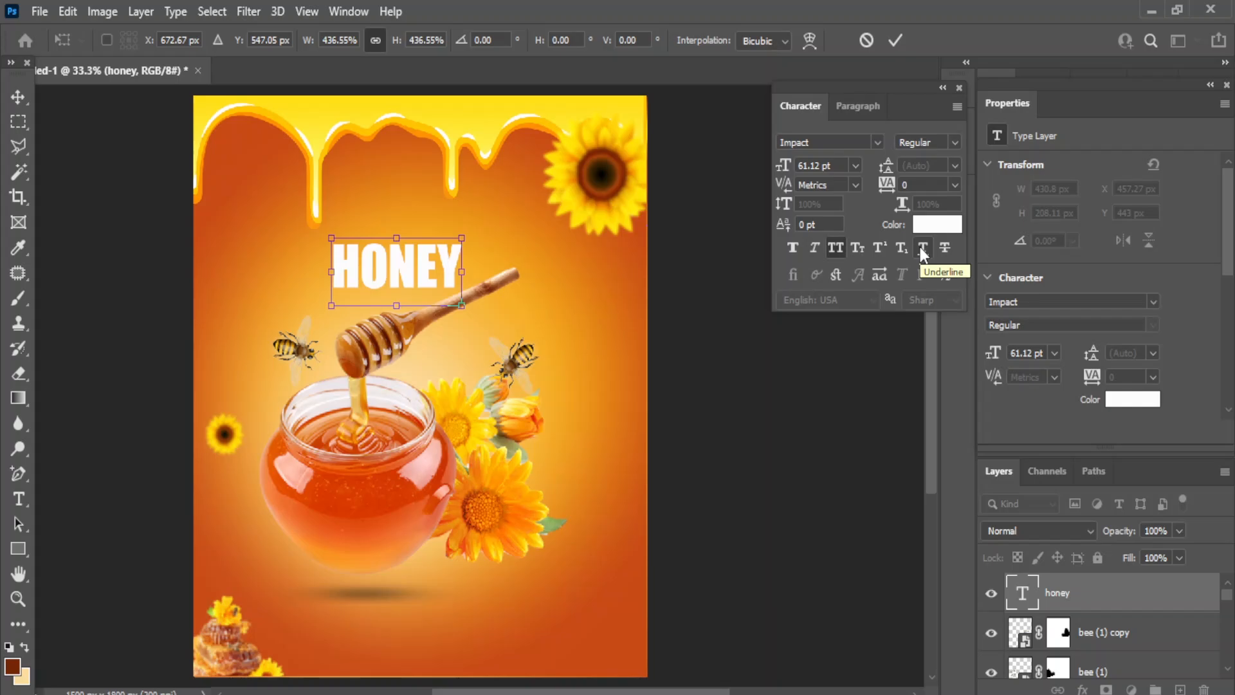
pyautogui.moveTo(348, 275); pyautogui.dragTo(345, 281)
pyautogui.scroll(-2, 694, 377)
pyautogui.scroll(-2, 1093, 611)
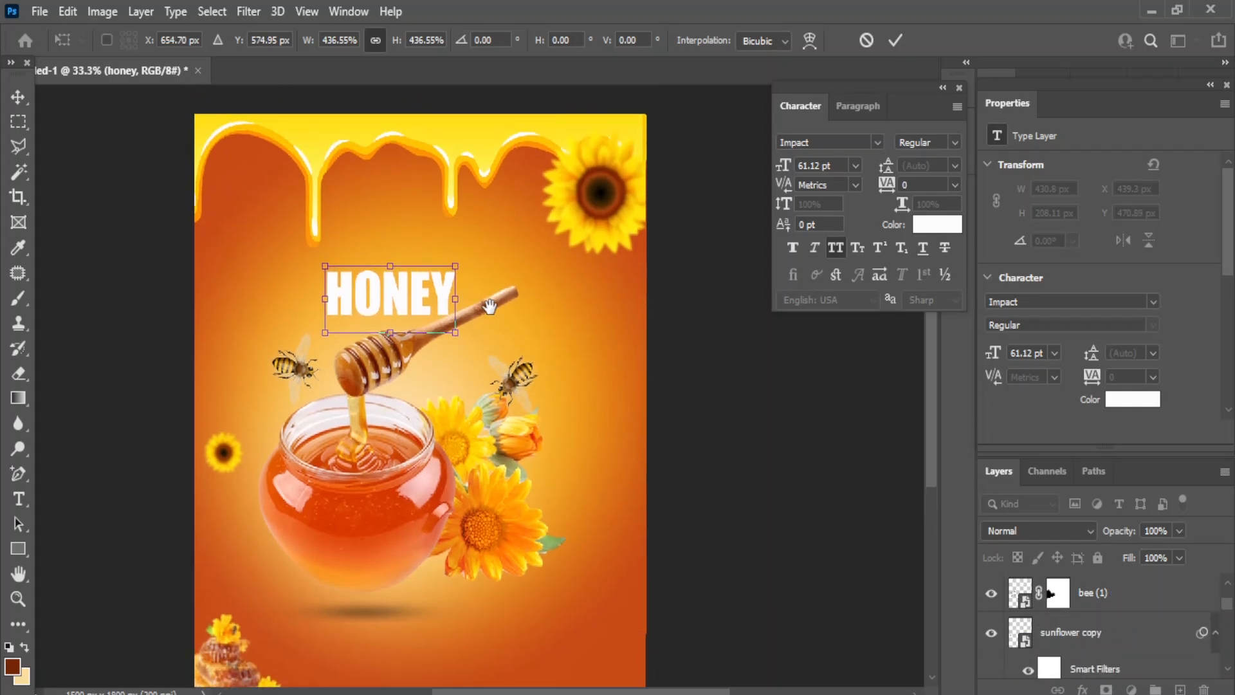
pyautogui.scroll(-4, 1068, 618)
pyautogui.click(1079, 632)
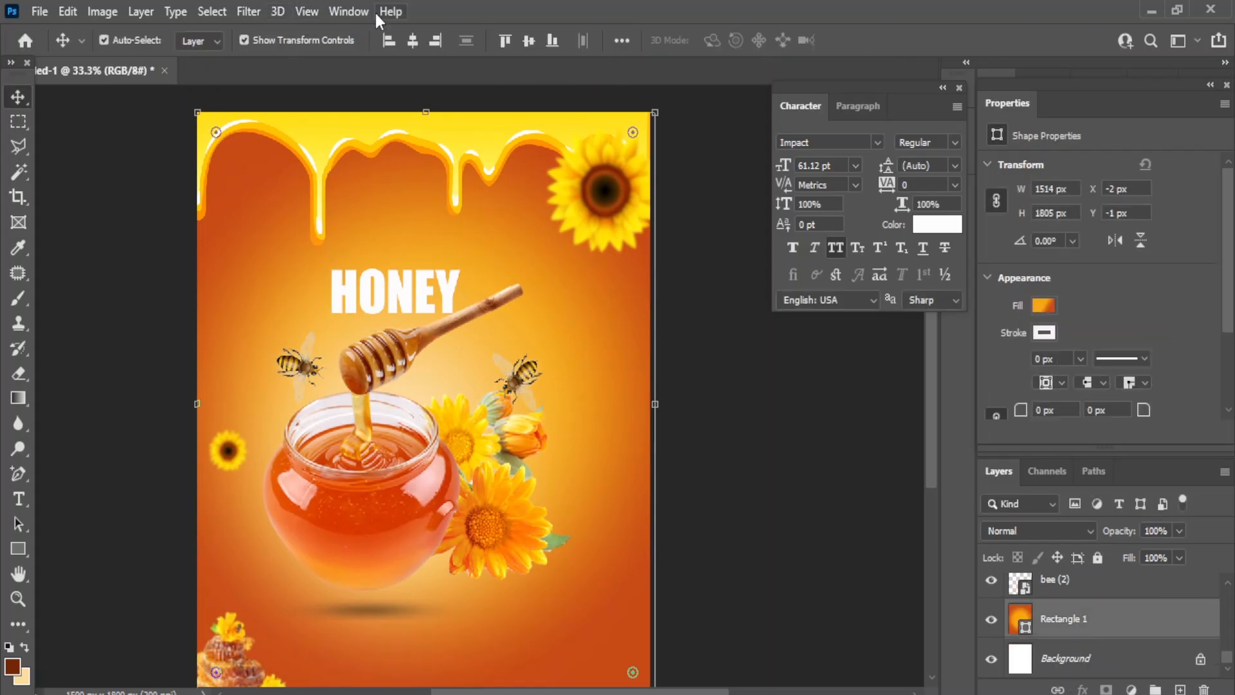
pyautogui.click(412, 40)
pyautogui.hotkey('ctrl', 'z')
pyautogui.click(745, 415)
# - Colour the HONEY text dark red #722304
pyautogui.click(426, 287)
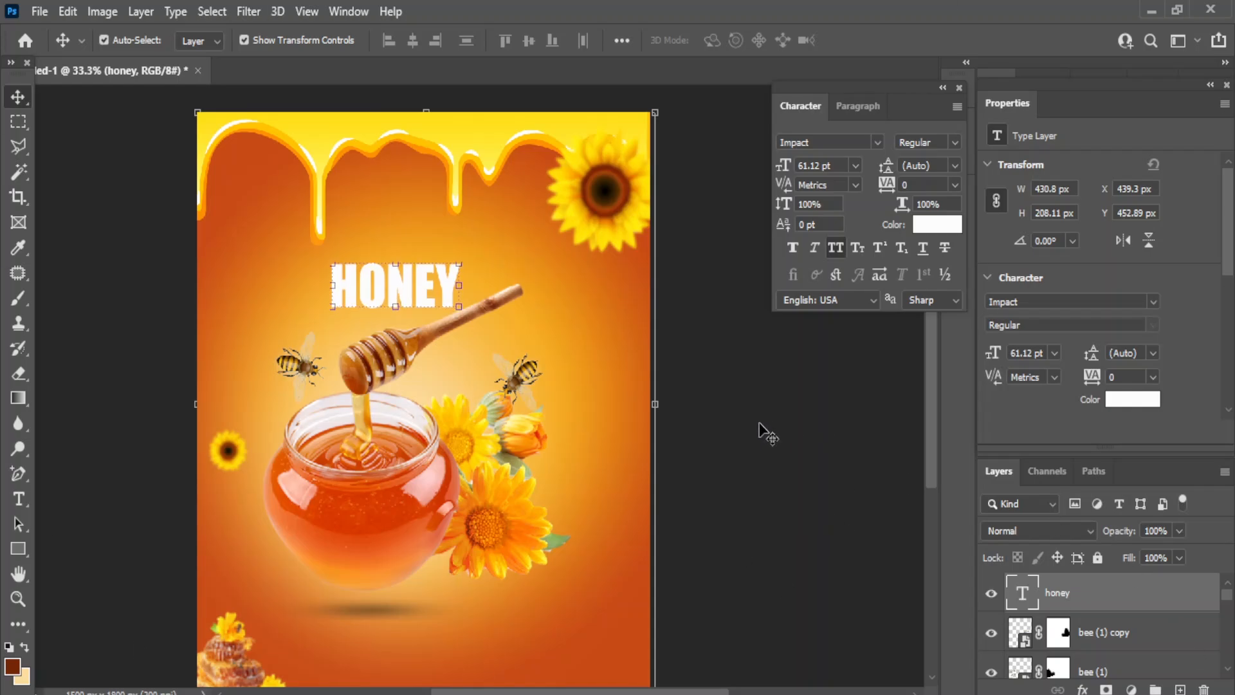
pyautogui.click(933, 225)
pyautogui.click(978, 455)
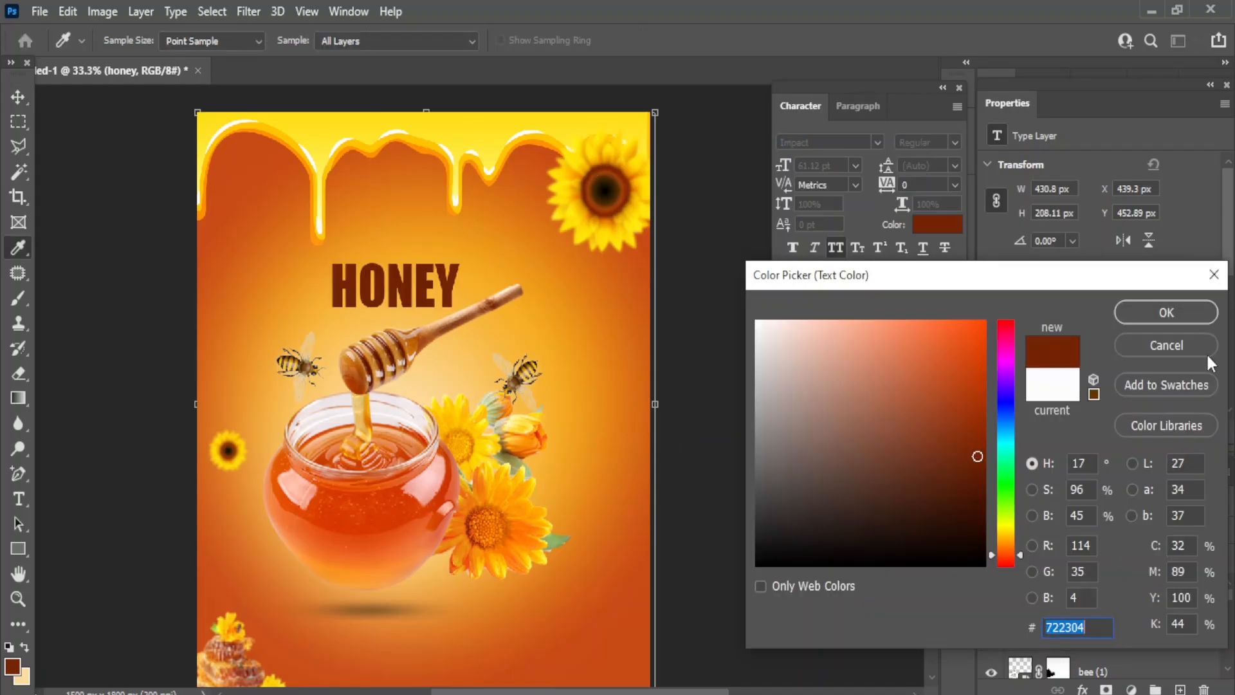
pyautogui.click(1160, 312)
pyautogui.click(1083, 689)
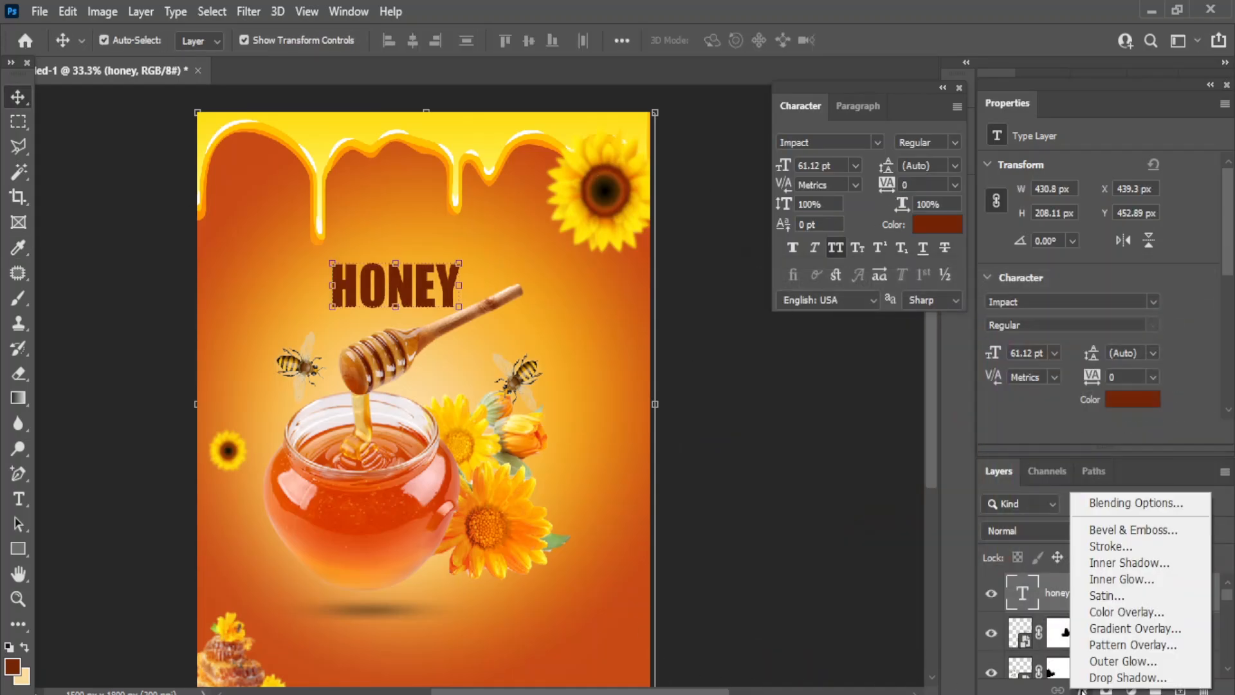
# - Add an Outer Glow to HONEY: Screen blending, 20% noise, 28% spread, 9 px size
pyautogui.click(1097, 504)
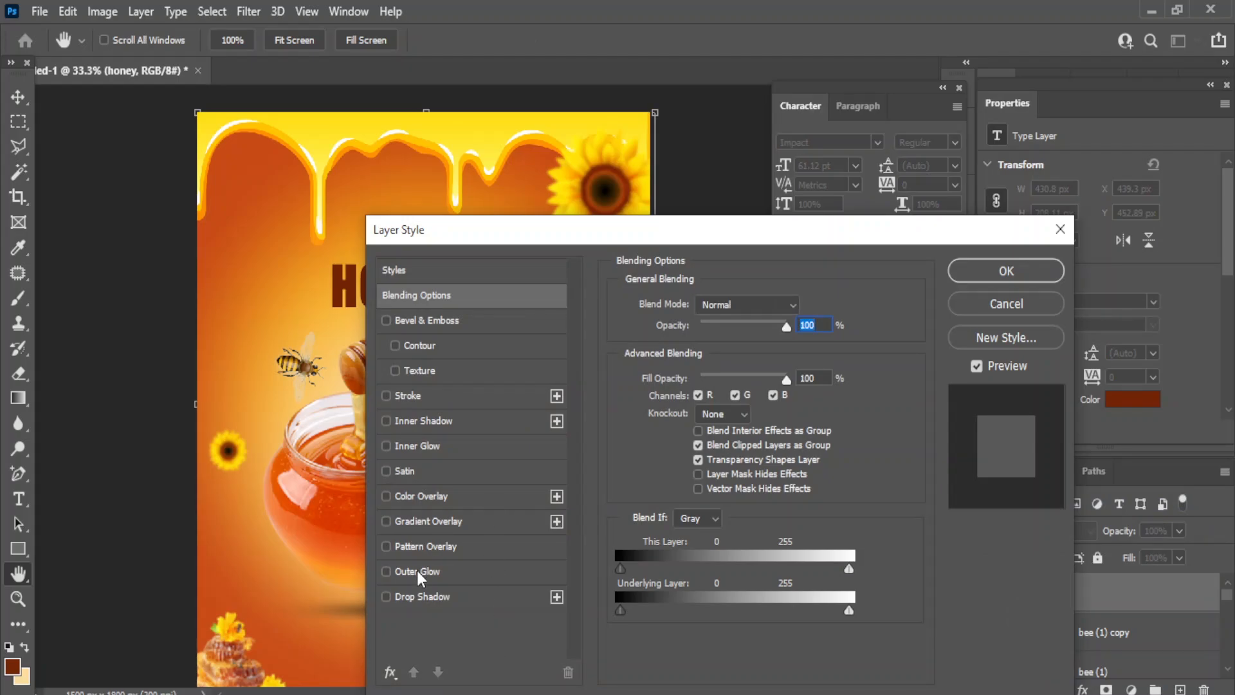
pyautogui.moveTo(448, 221); pyautogui.dragTo(596, 229)
pyautogui.click(541, 574)
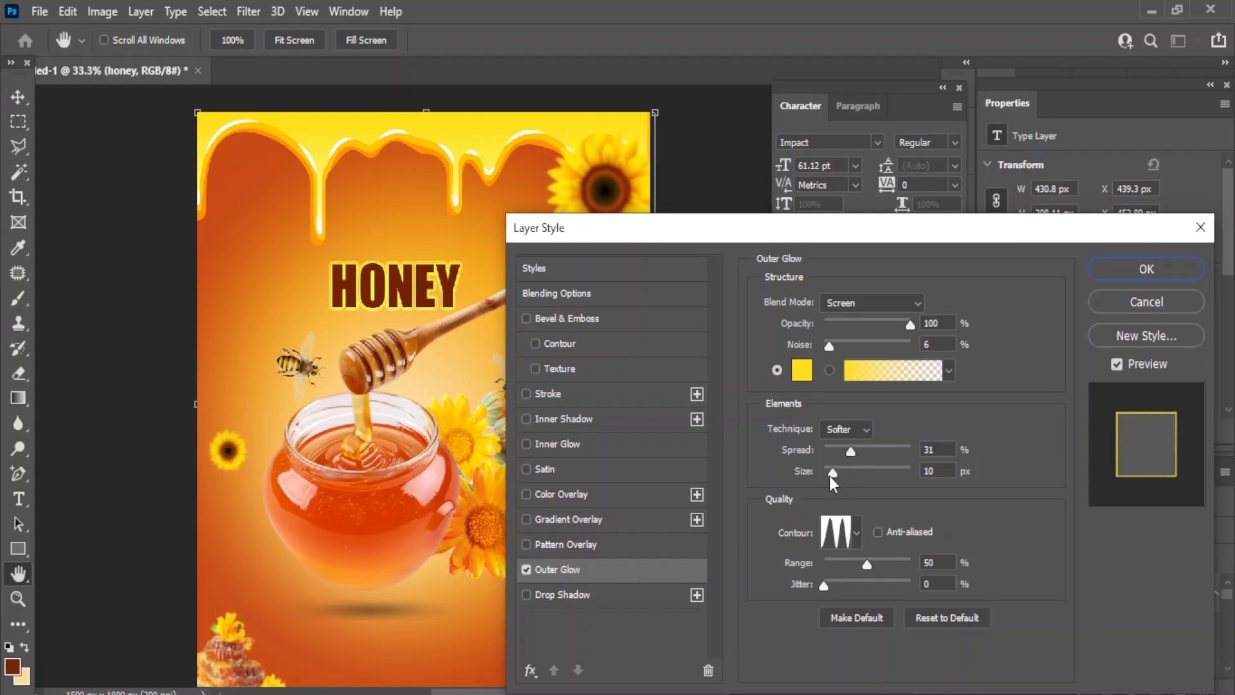
pyautogui.moveTo(834, 474); pyautogui.dragTo(833, 474)
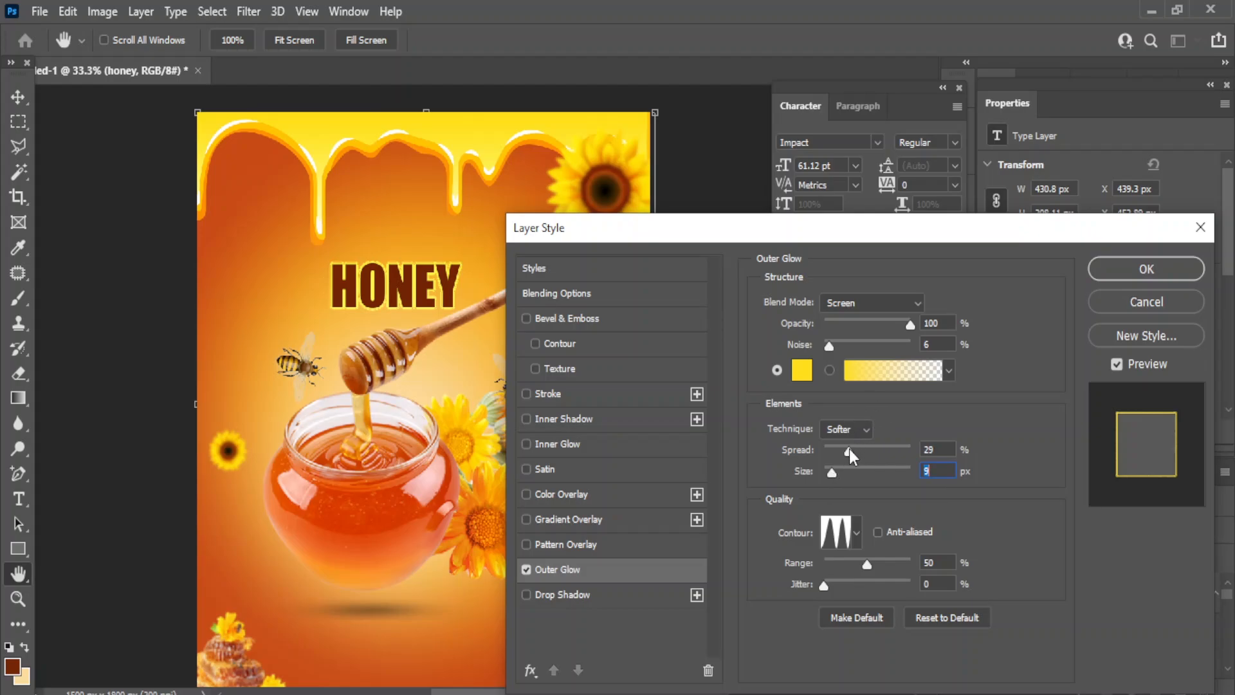
pyautogui.click(849, 449)
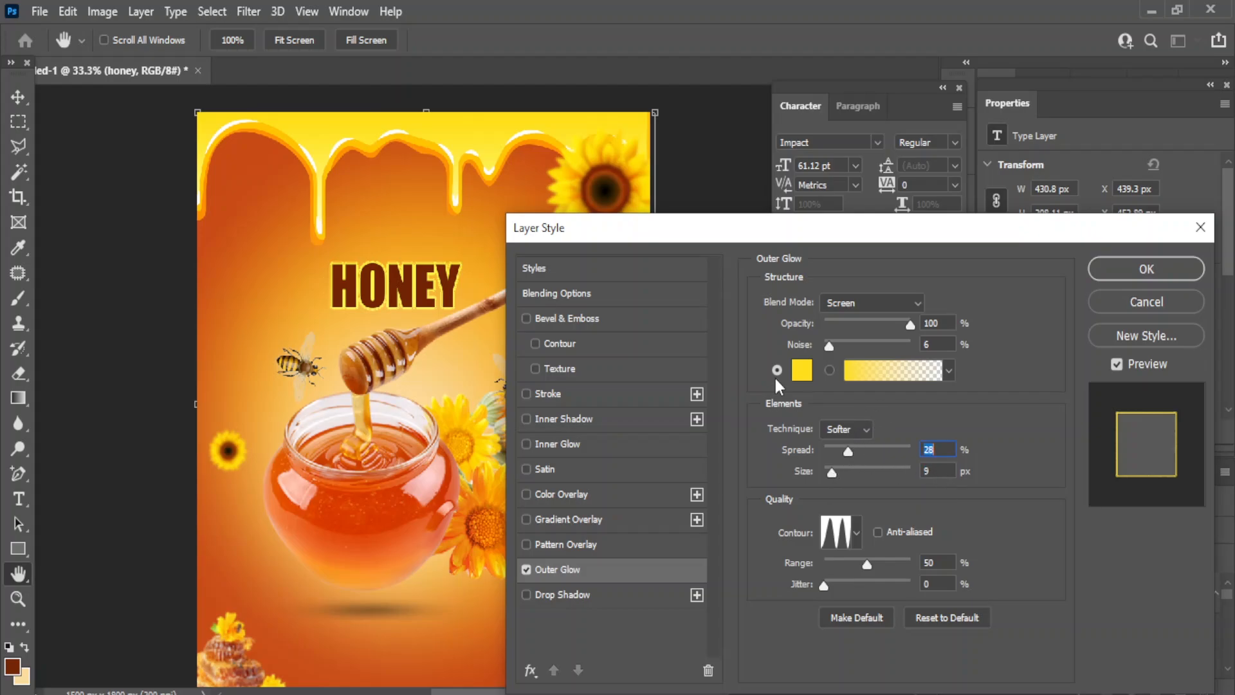
pyautogui.moveTo(830, 345)
pyautogui.mouseDown()
pyautogui.moveTo(851, 345)
pyautogui.moveTo(843, 356)
pyautogui.mouseUp()
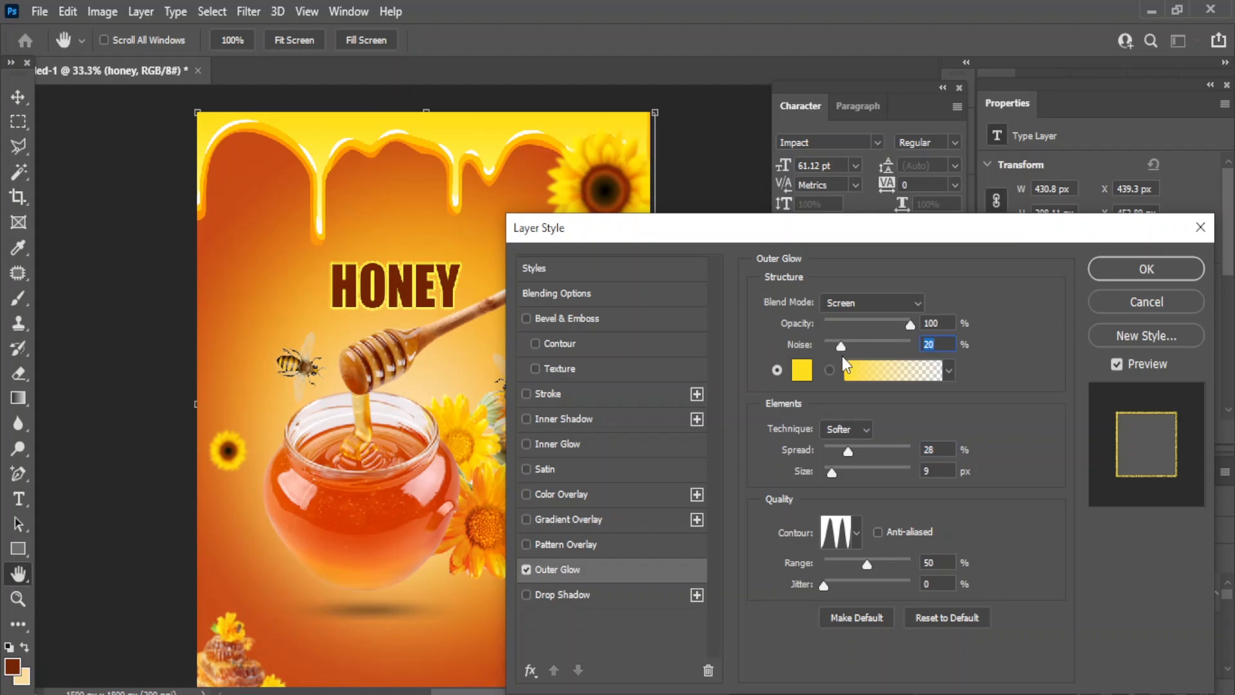
pyautogui.click(912, 298)
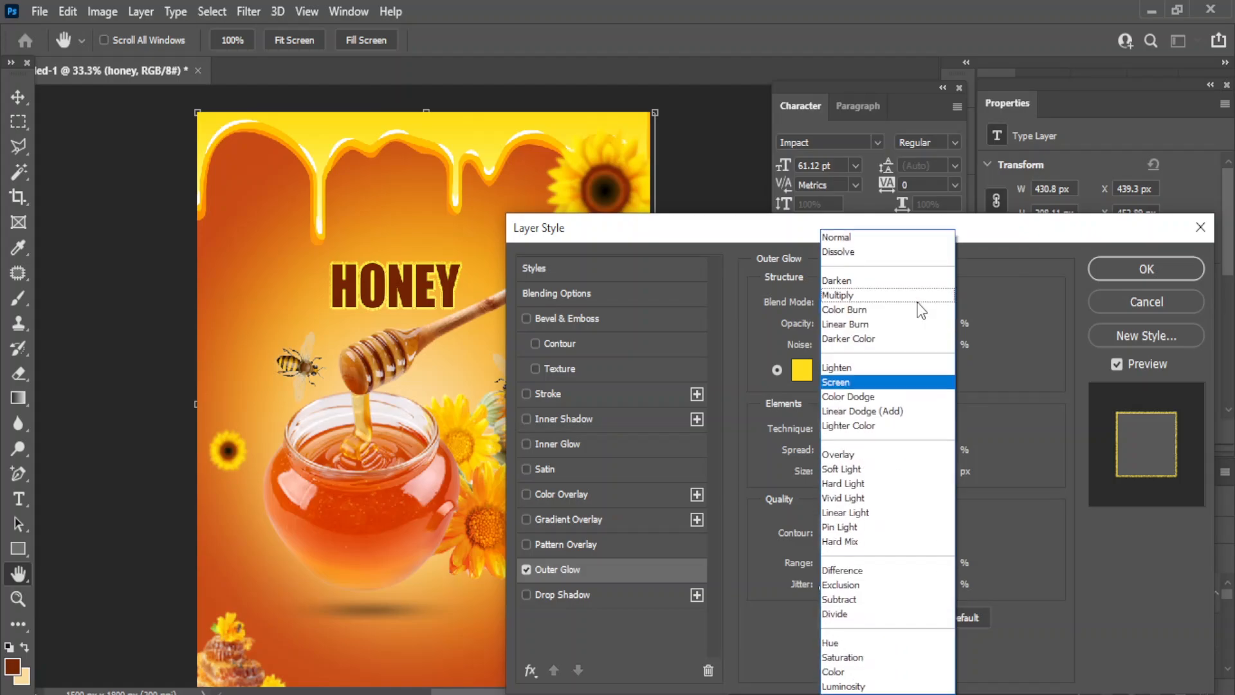
pyautogui.click(842, 367)
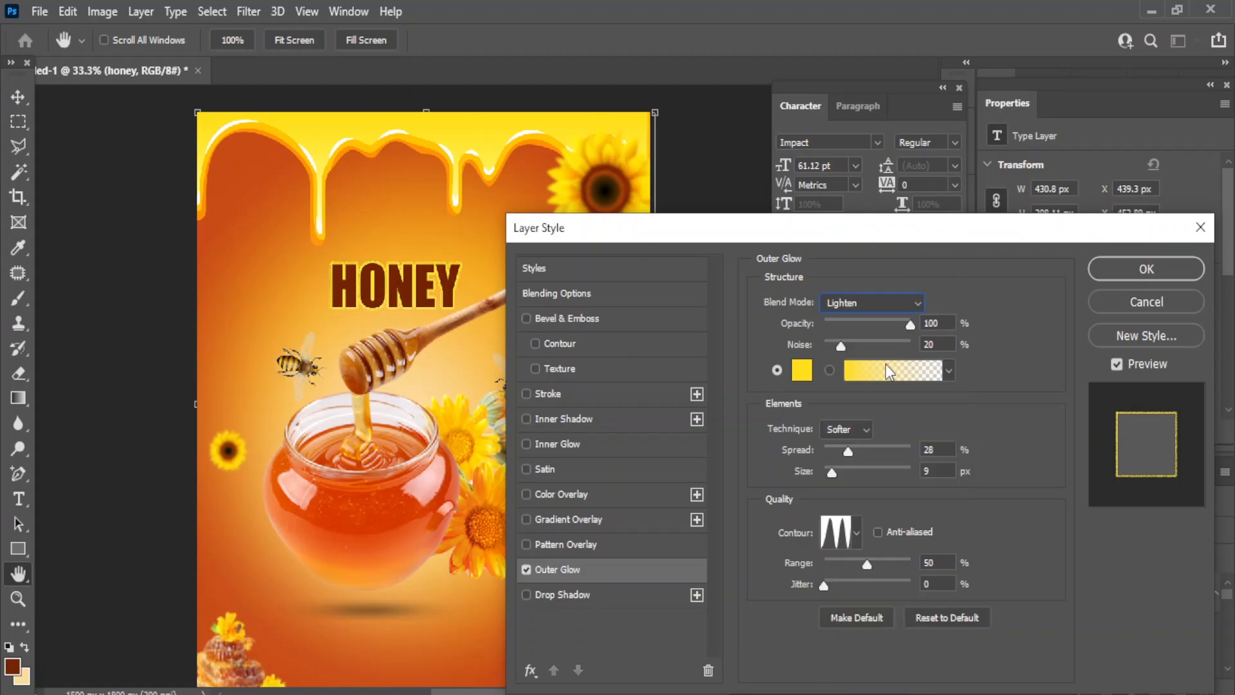
pyautogui.click(866, 425)
pyautogui.click(865, 422)
pyautogui.click(919, 298)
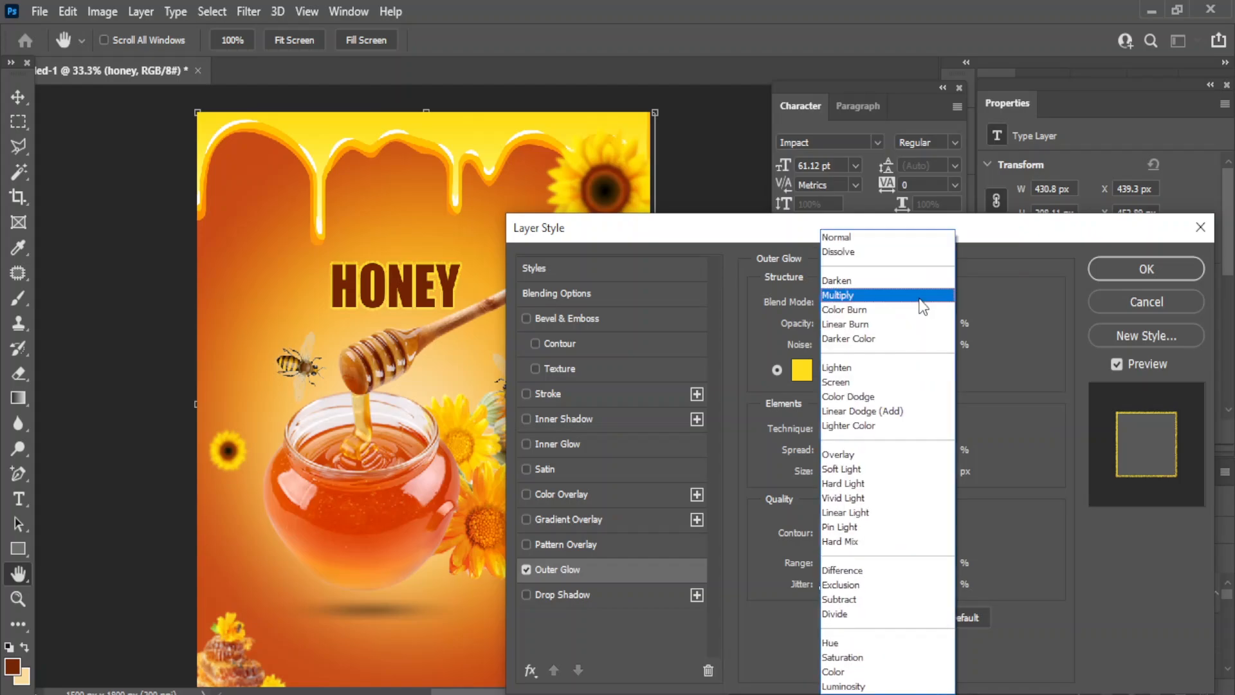
pyautogui.click(844, 383)
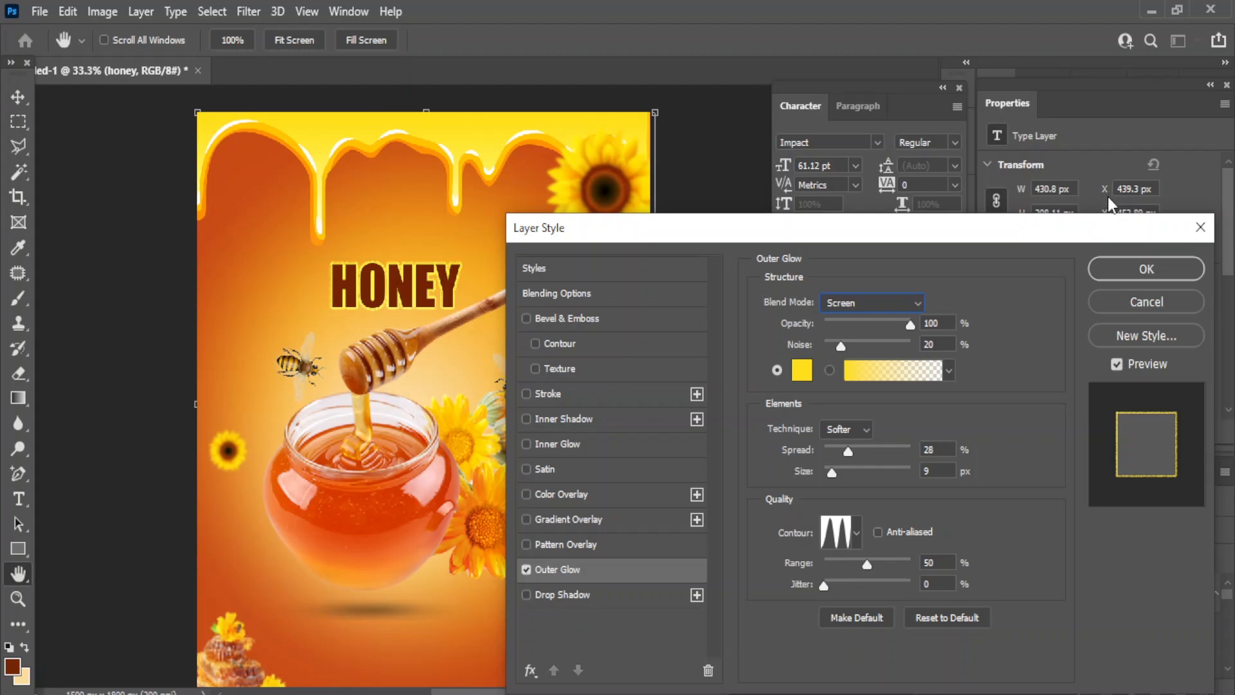
# - Add a Drop Shadow with cone contour and 9 px size, then apply the styles
pyautogui.click(562, 594)
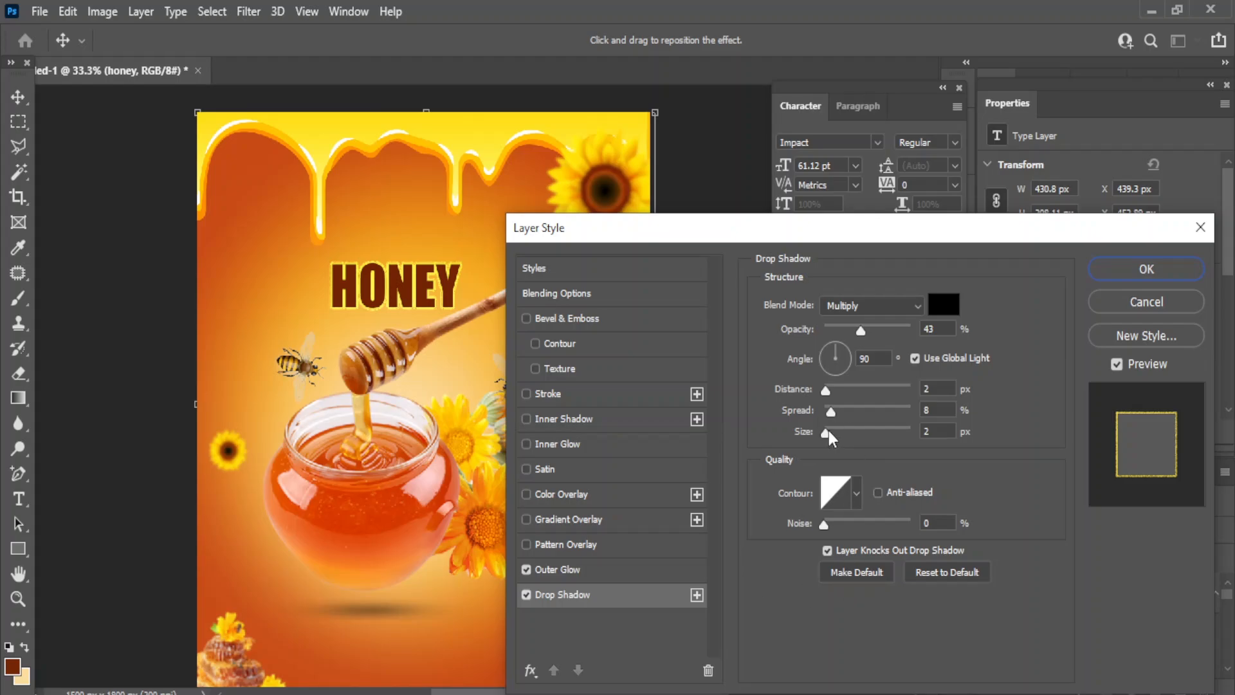
pyautogui.moveTo(826, 432); pyautogui.dragTo(837, 434)
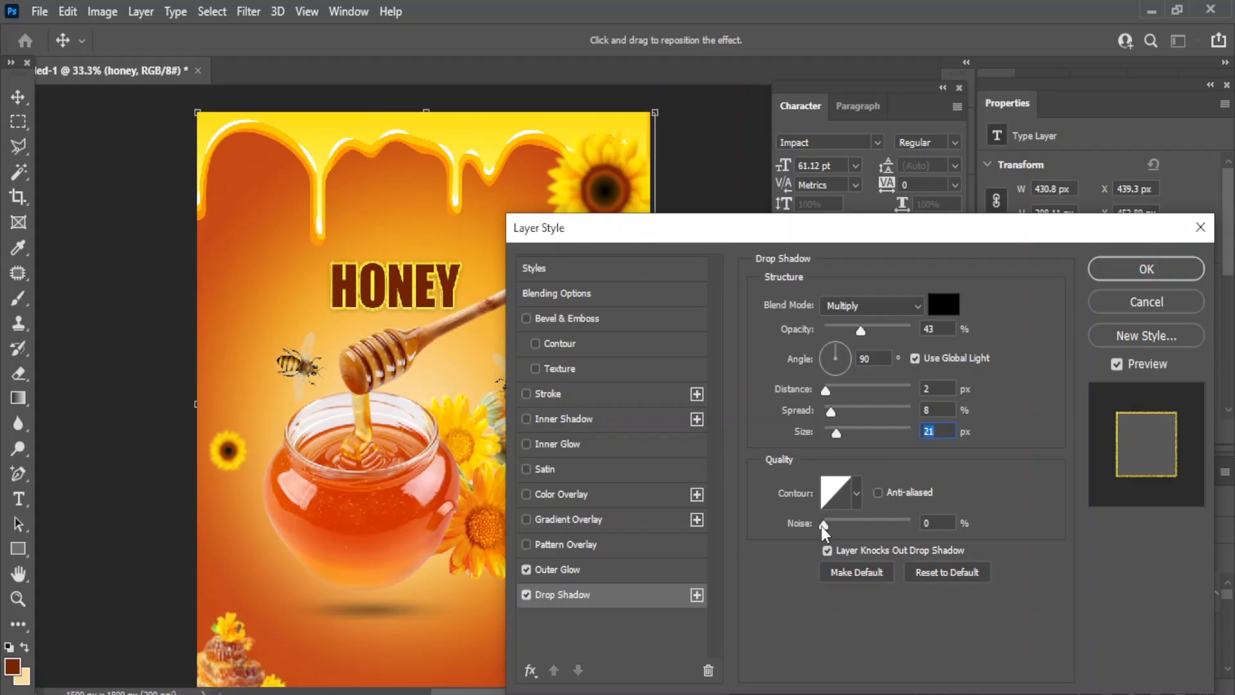
pyautogui.click(857, 494)
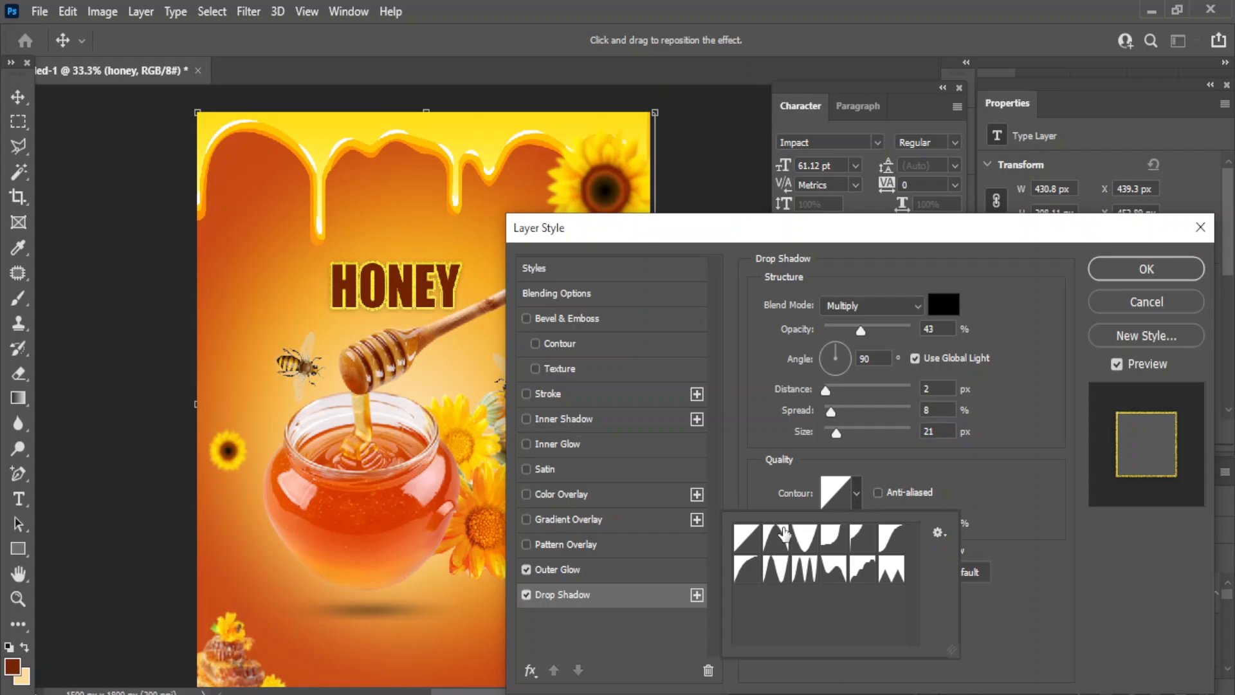
pyautogui.click(785, 532)
pyautogui.moveTo(836, 432); pyautogui.dragTo(833, 434)
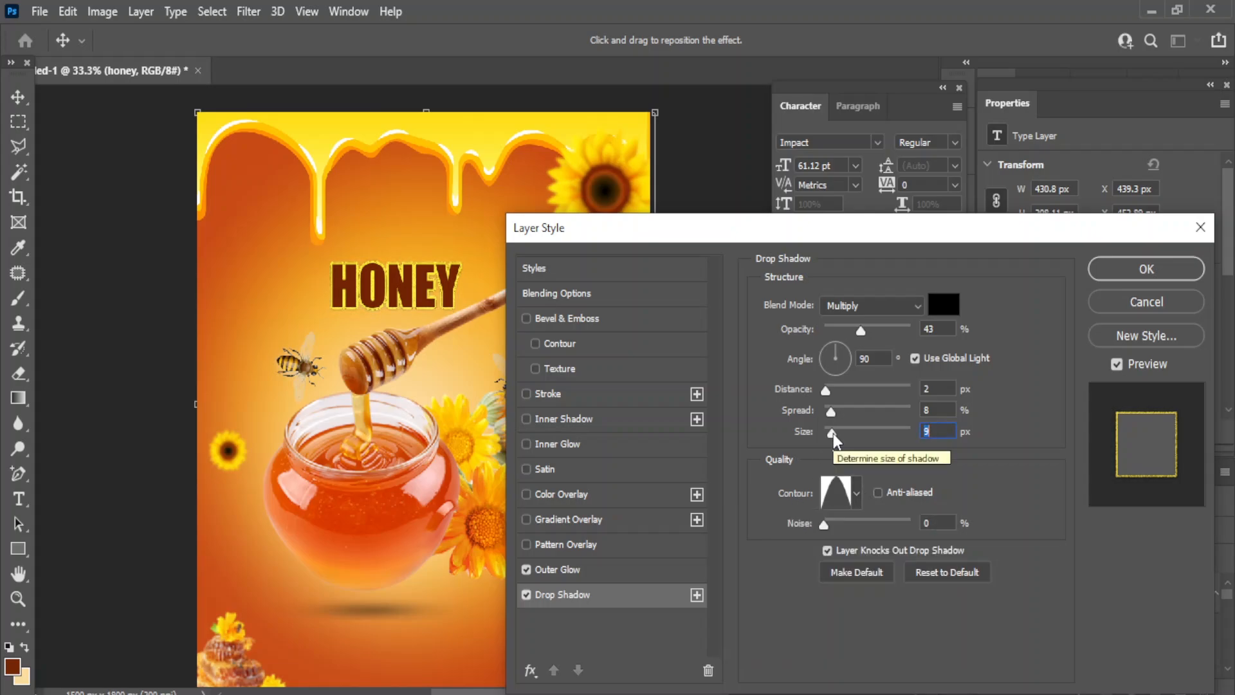
pyautogui.click(1142, 269)
pyautogui.click(634, 389)
# - Add a new ORGANIC text line below the jar with the Horizontal Type Tool
pyautogui.rightClick(18, 499)
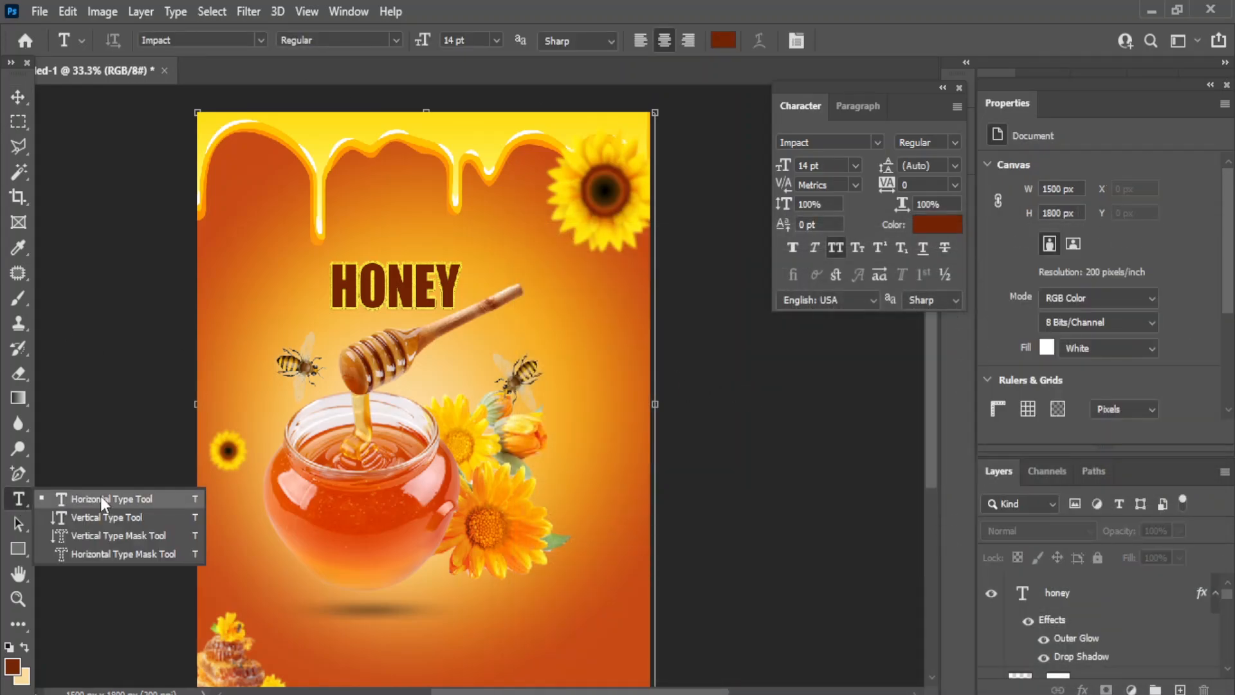
pyautogui.click(96, 500)
pyautogui.click(453, 628)
pyautogui.press('BackSpace')
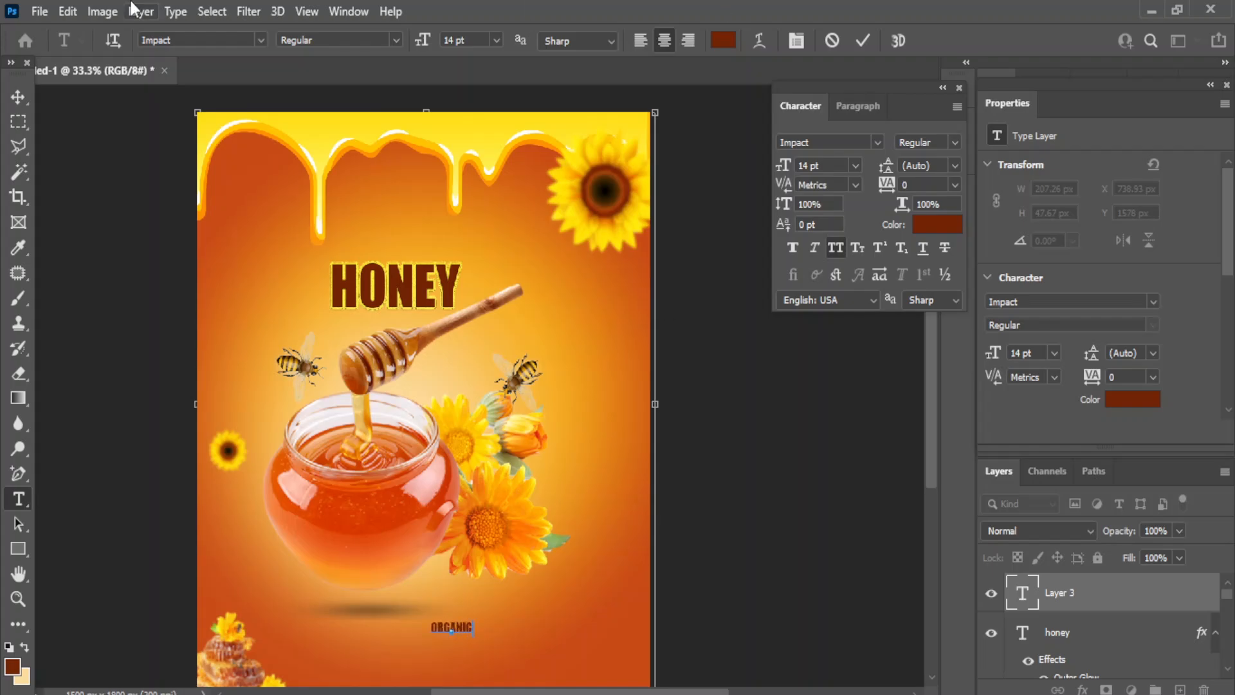
pyautogui.click(18, 97)
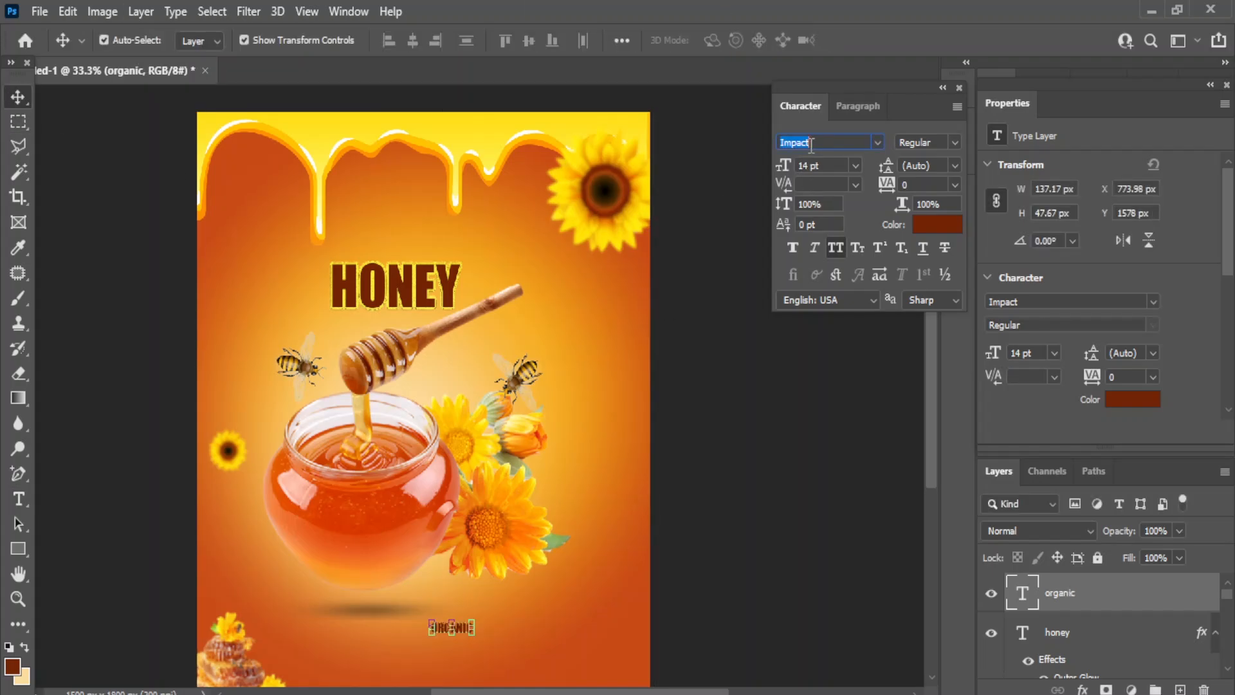
# - Set ORGANIC to Poppins Black 16 pt and move it left of HONEY
pyautogui.write('pop')
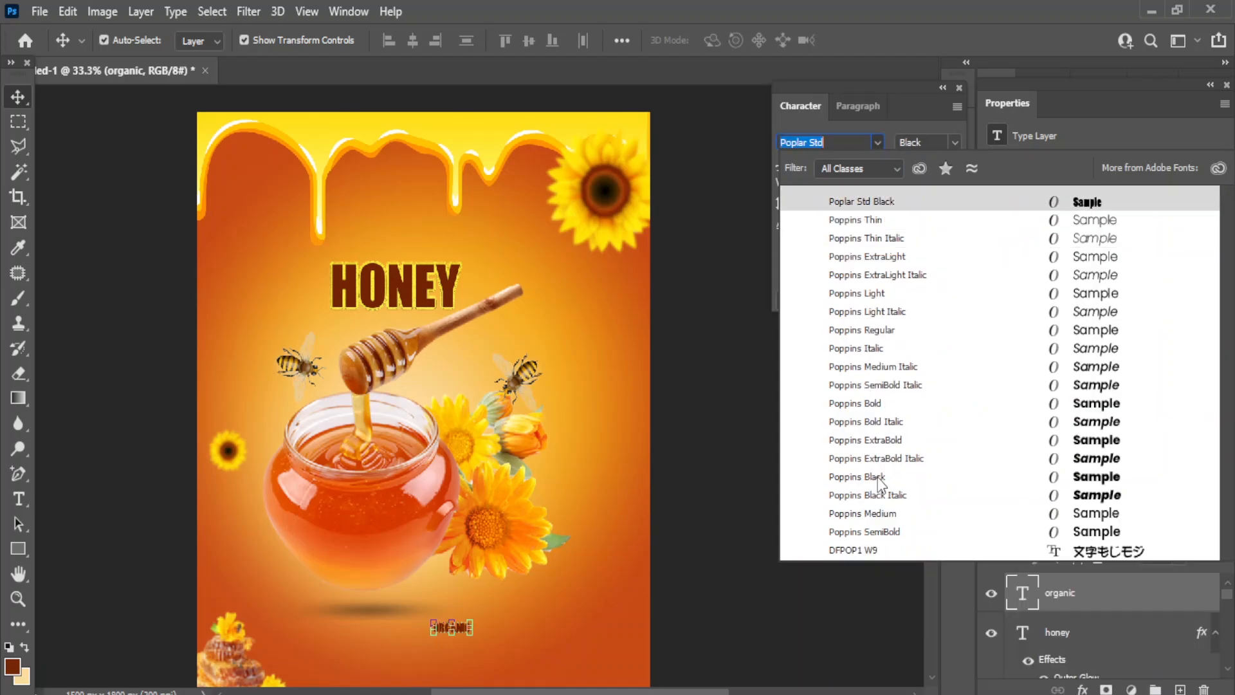
pyautogui.click(878, 478)
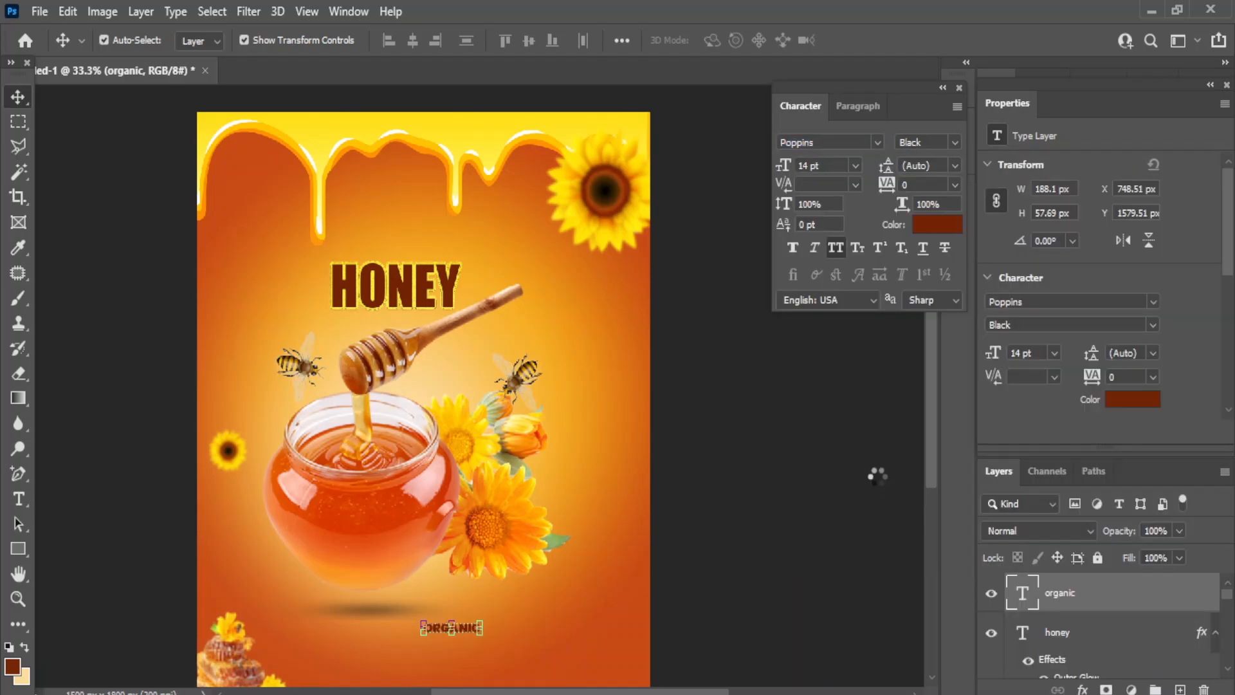
pyautogui.click(855, 165)
pyautogui.click(826, 309)
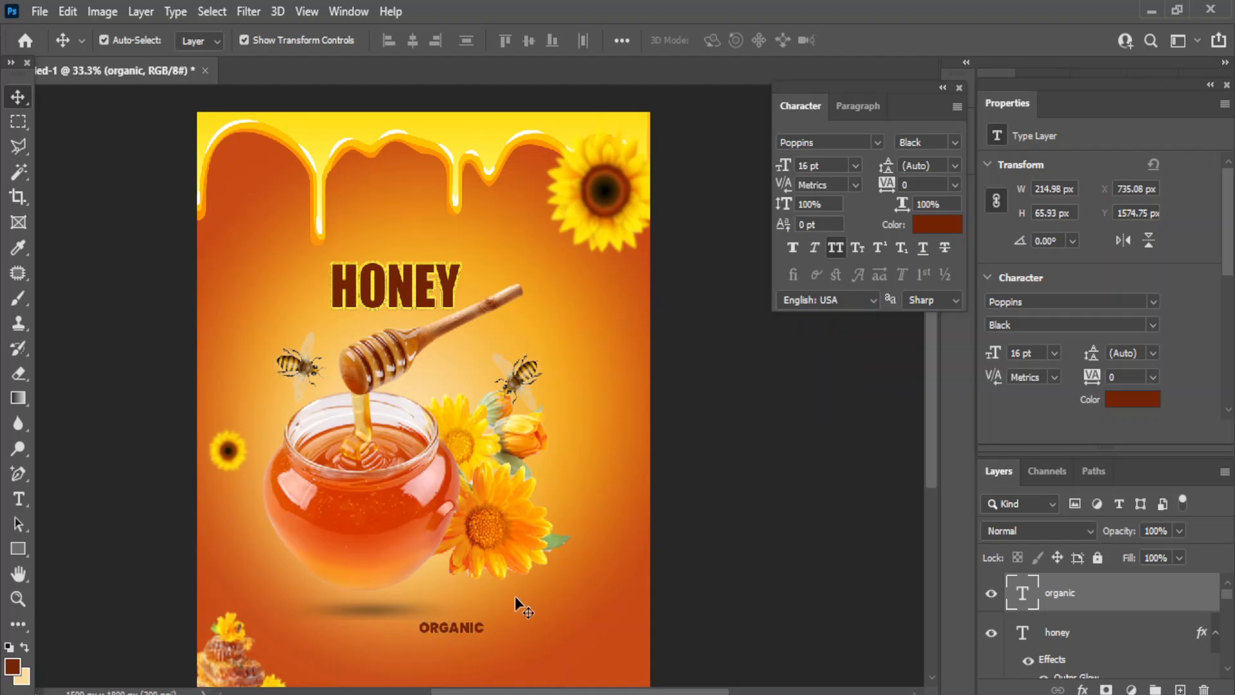
pyautogui.moveTo(454, 625); pyautogui.dragTo(278, 283)
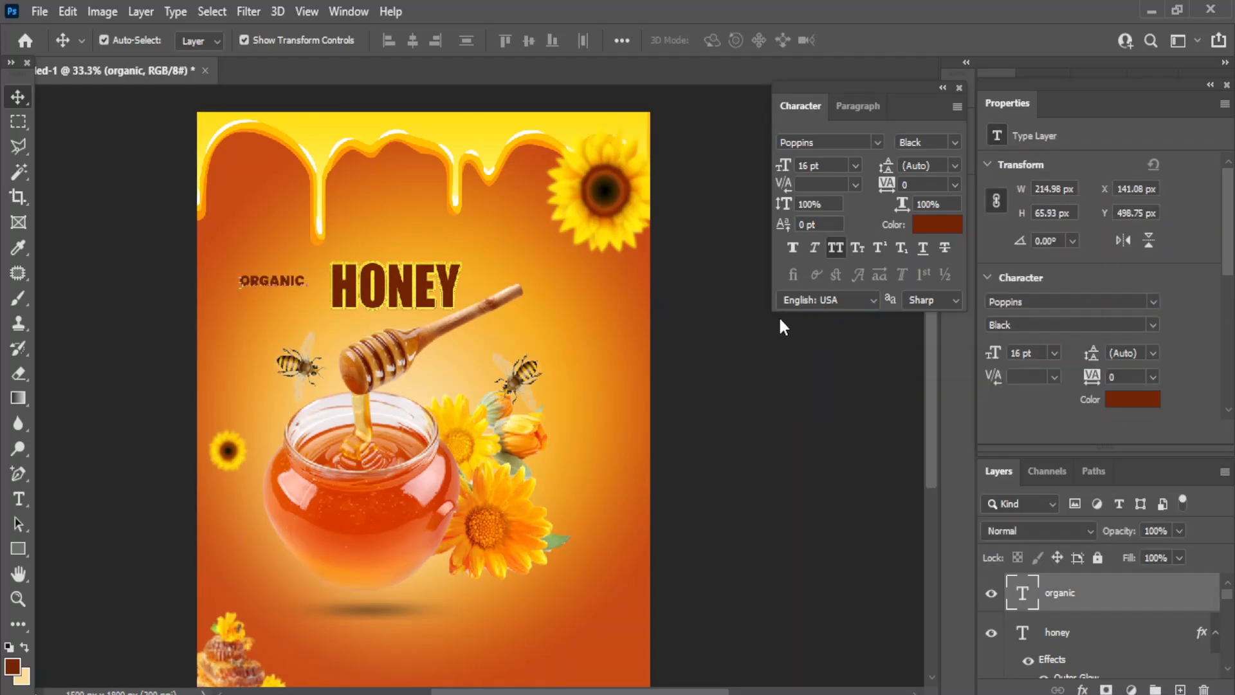
pyautogui.click(18, 548)
# - Draw a tall rectangle beside ORGANIC filled with the dark brown of HONEY
pyautogui.click(71, 548)
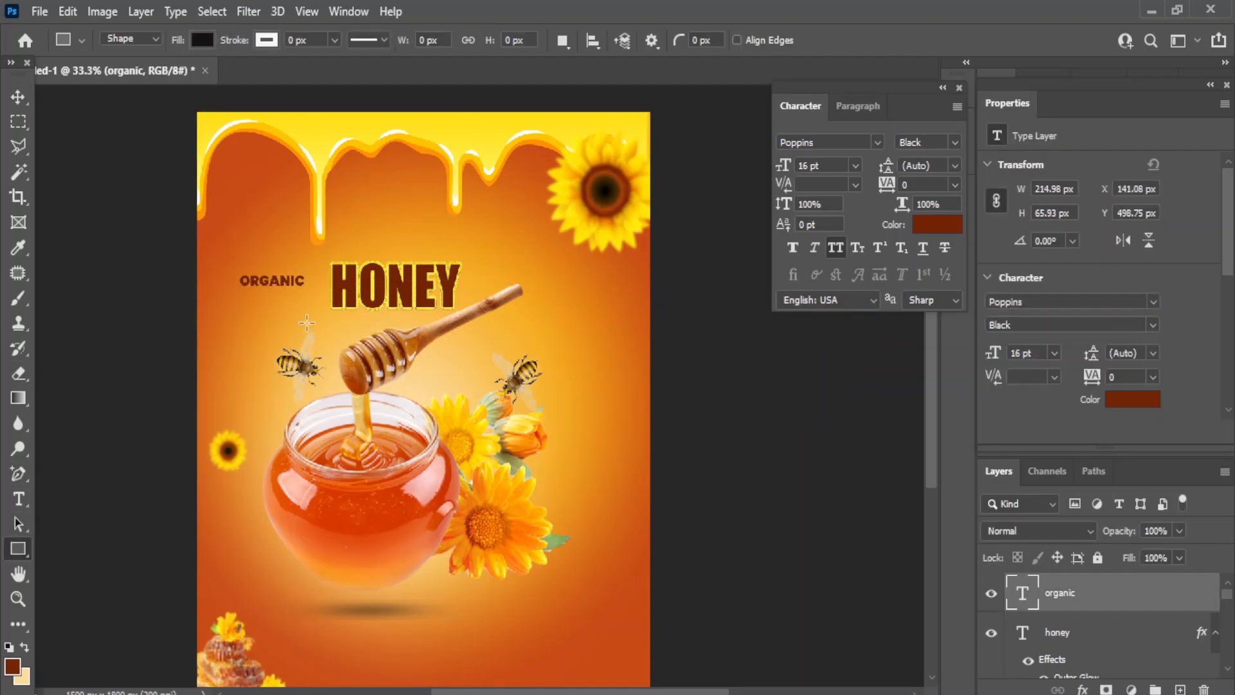
pyautogui.moveTo(274, 257); pyautogui.dragTo(317, 254)
pyautogui.click(18, 96)
pyautogui.hotkey('ctrl', 't')
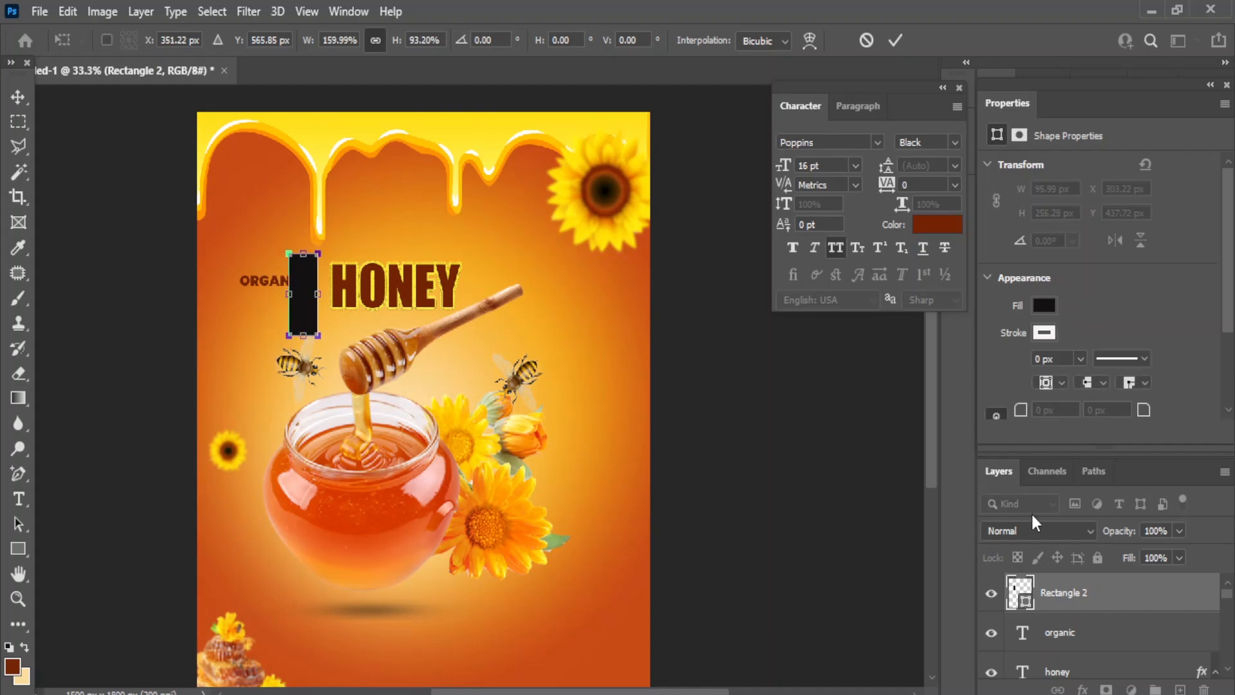
pyautogui.doubleClick(1019, 592)
pyautogui.click(244, 152)
pyautogui.click(360, 275)
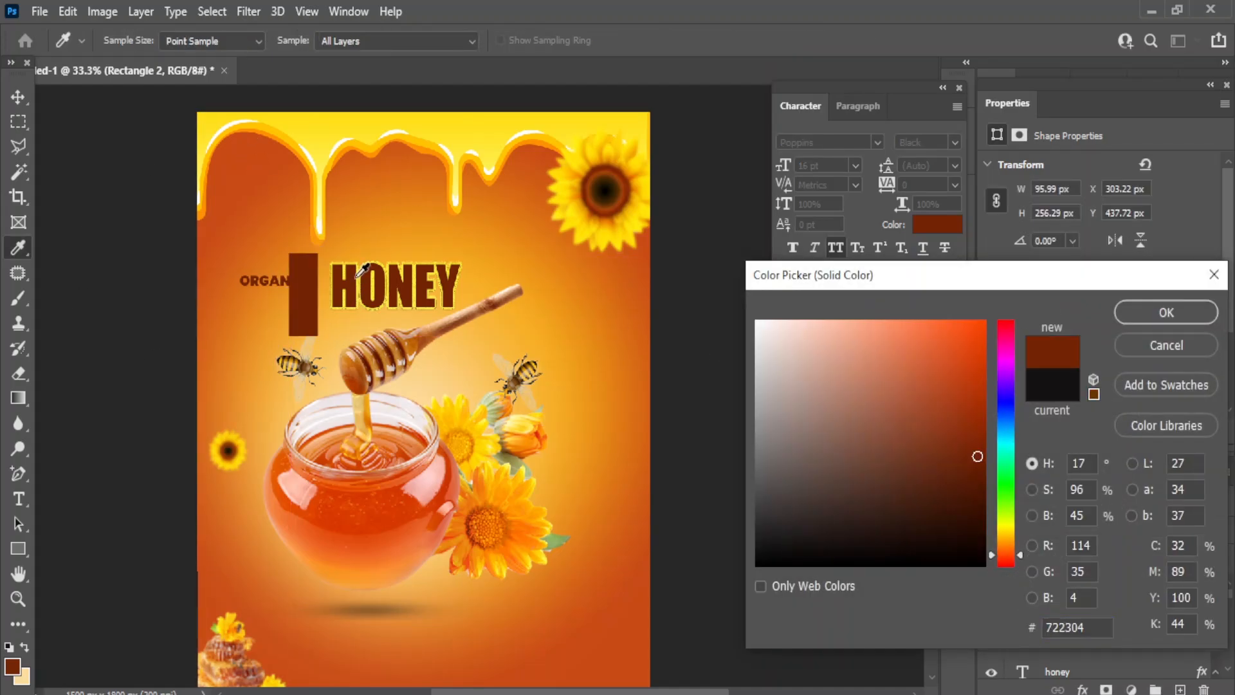
pyautogui.click(1150, 321)
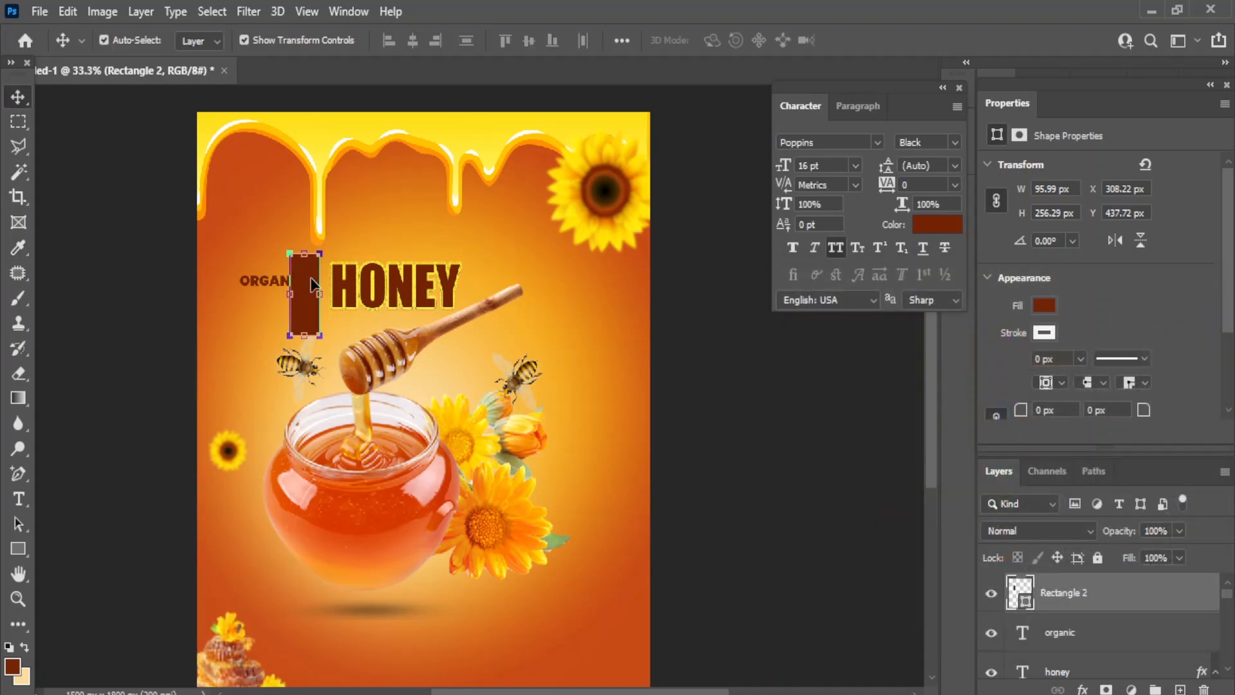
pyautogui.click(201, 242)
# - Make the ORGANIC text white and rotate it to run vertically
pyautogui.moveTo(1073, 595); pyautogui.dragTo(1075, 599)
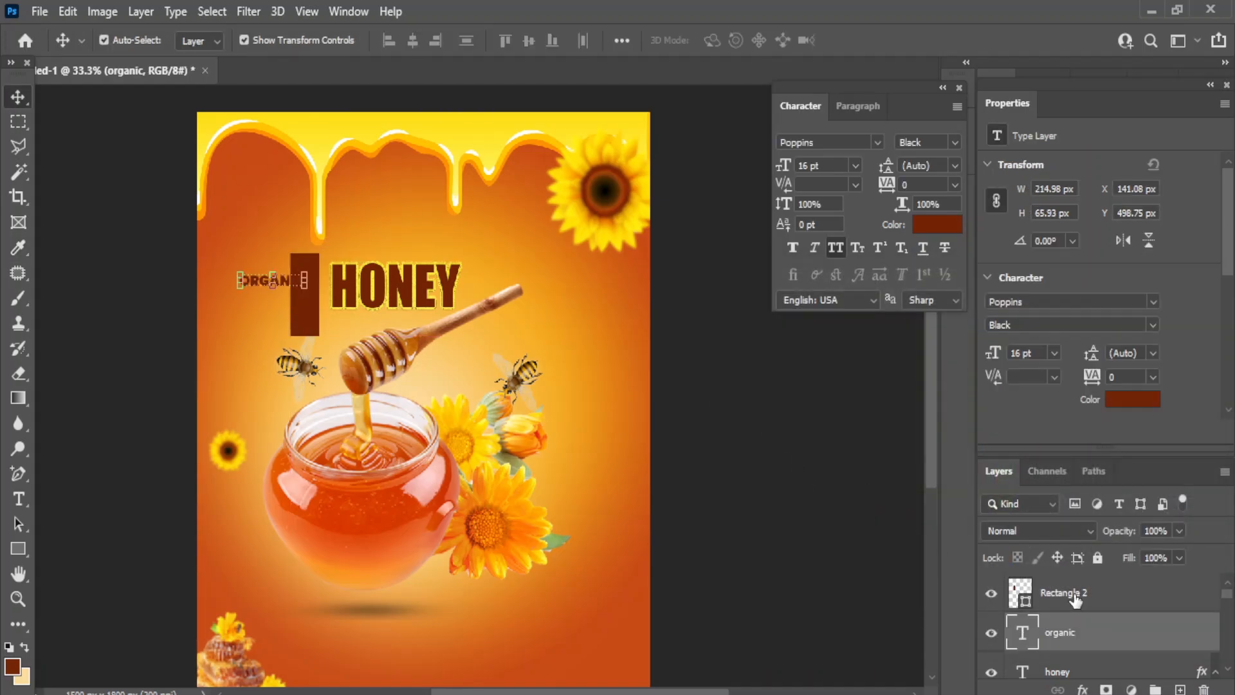
pyautogui.click(937, 225)
pyautogui.click(760, 321)
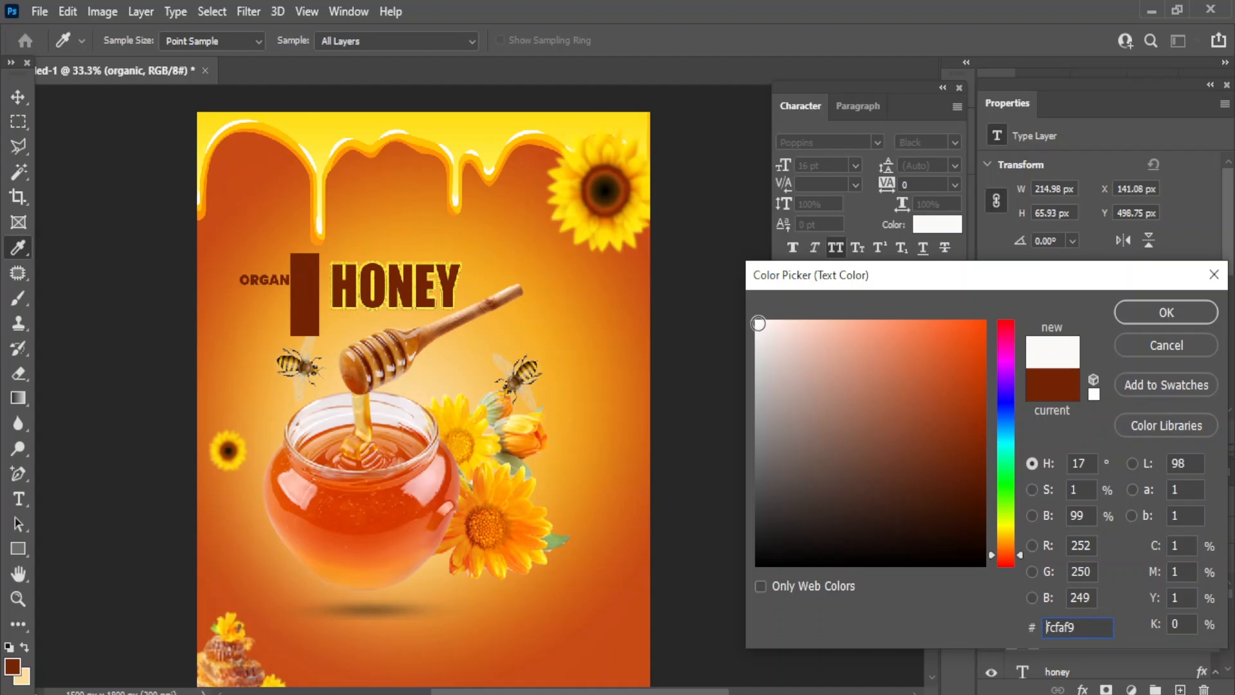
pyautogui.click(1172, 315)
pyautogui.hotkey('ctrl', 't')
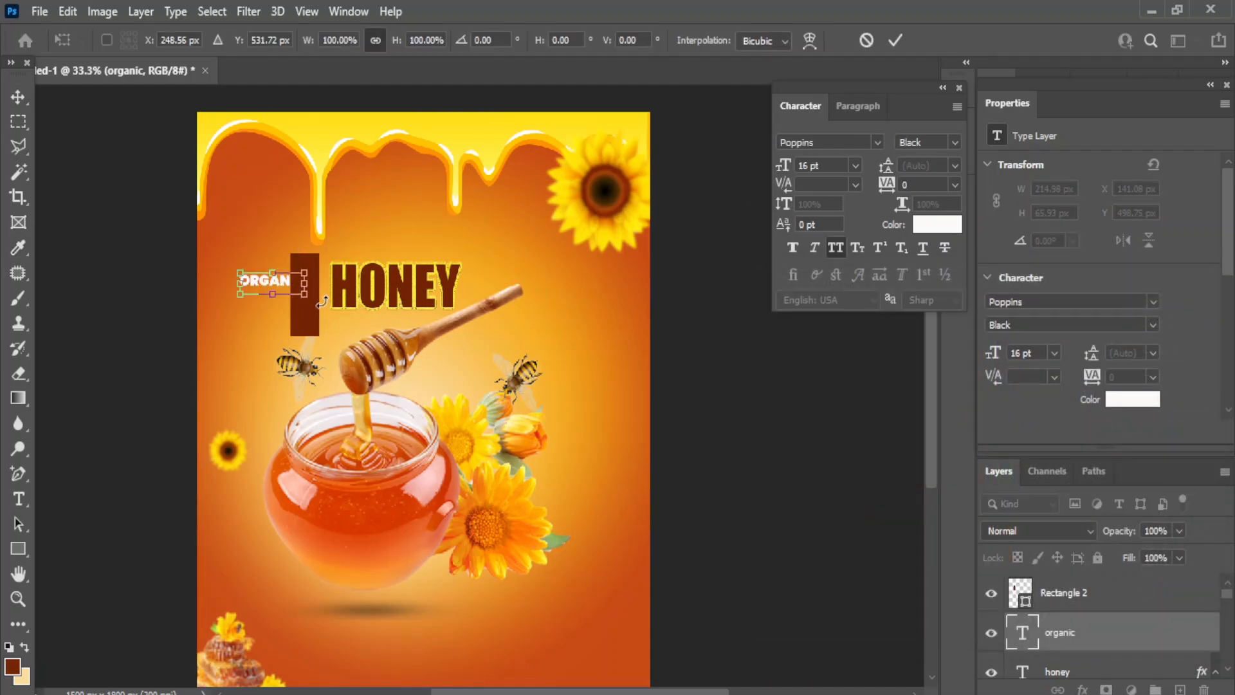
pyautogui.moveTo(321, 301); pyautogui.dragTo(304, 227)
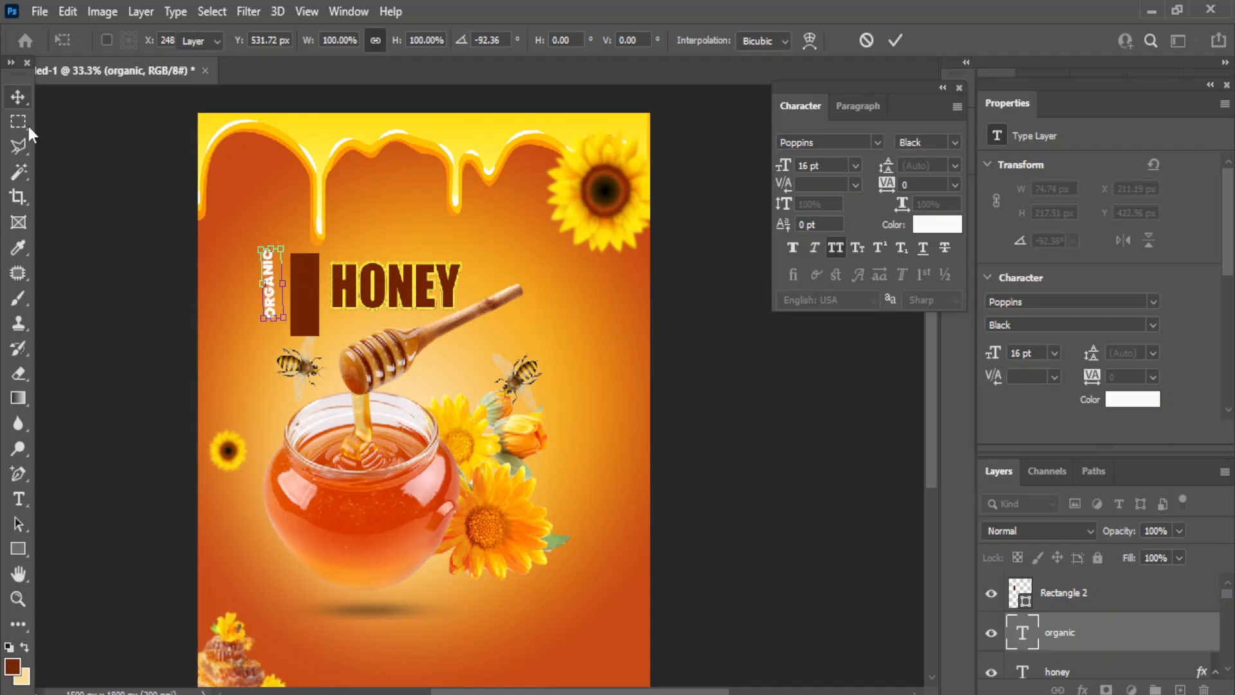
pyautogui.click(19, 98)
# - Put ORGANIC over Rectangle 2 and align their vertical centres
pyautogui.moveTo(267, 268); pyautogui.dragTo(298, 274)
pyautogui.moveTo(1070, 594); pyautogui.dragTo(1072, 637)
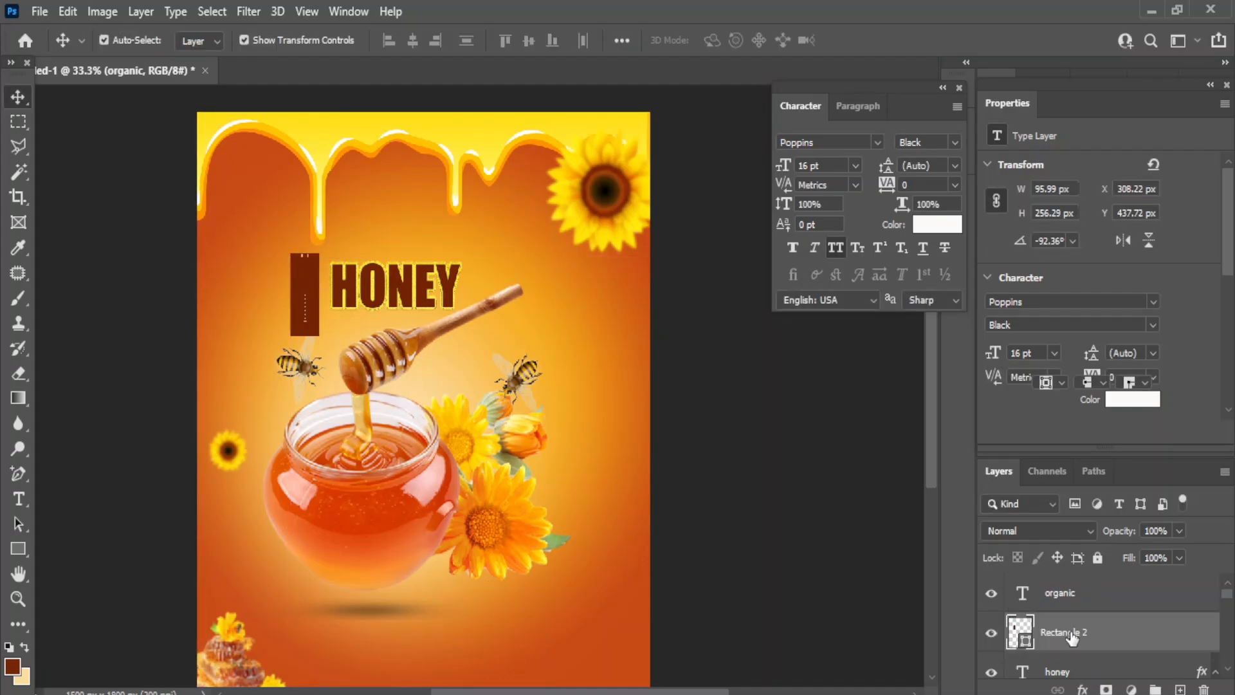
pyautogui.keyDown('shift'); pyautogui.click(1072, 602); pyautogui.keyUp('shift')
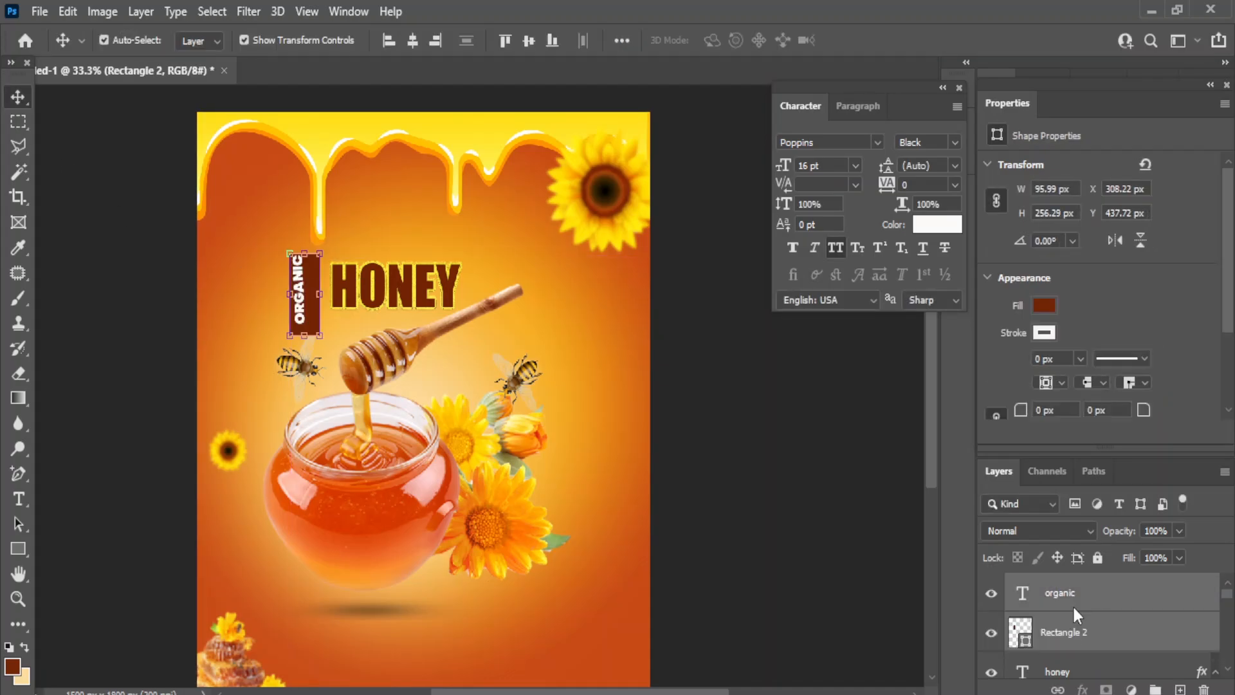
pyautogui.click(532, 39)
pyautogui.click(402, 213)
pyautogui.click(307, 297)
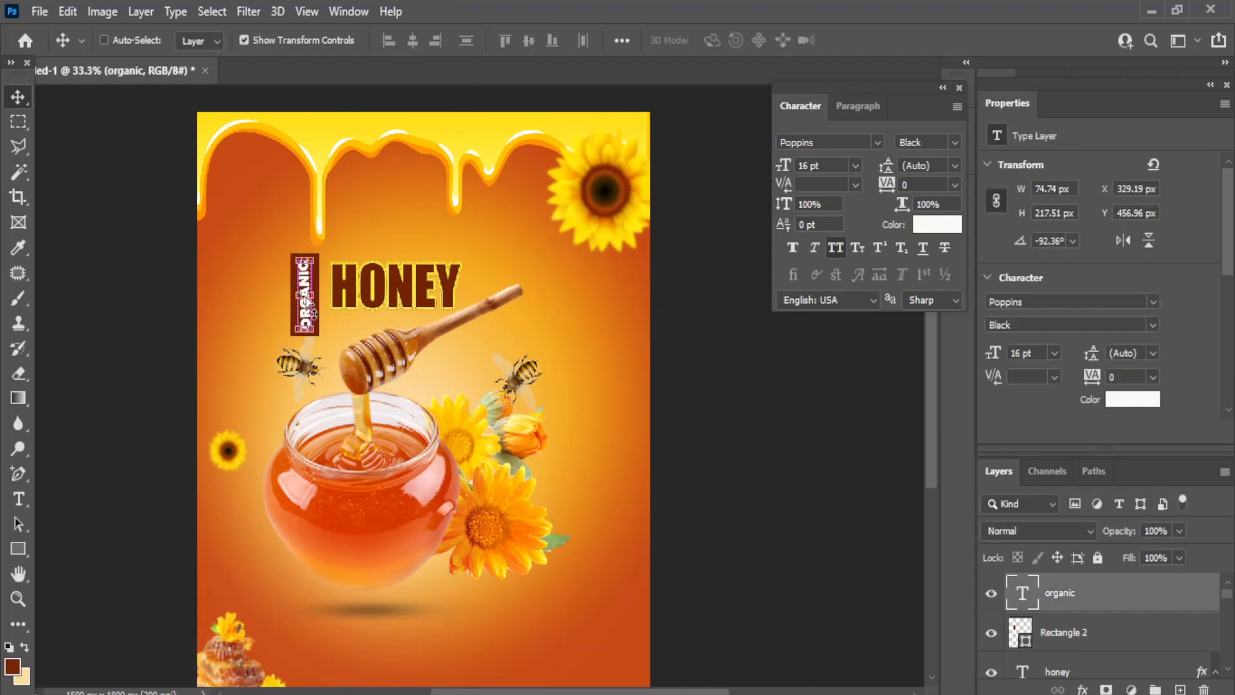
pyautogui.hotkey('ctrl', 't')
pyautogui.moveTo(335, 251); pyautogui.dragTo(338, 253)
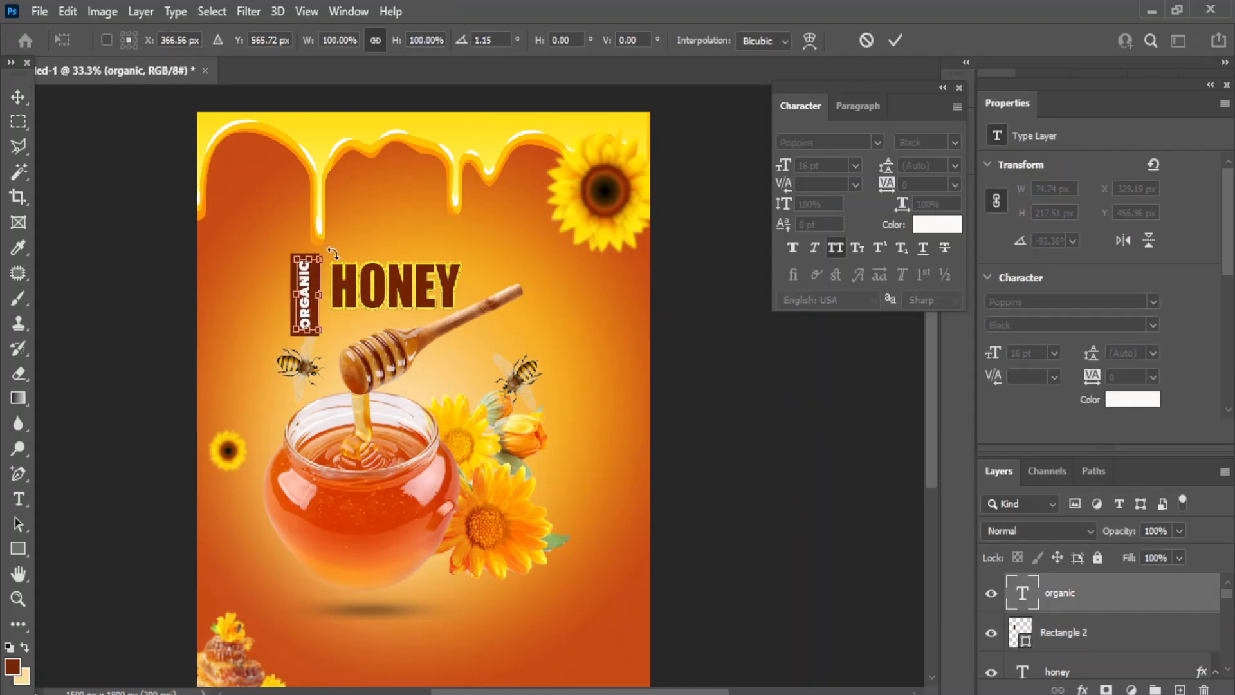
pyautogui.press('Return')
pyautogui.click(780, 462)
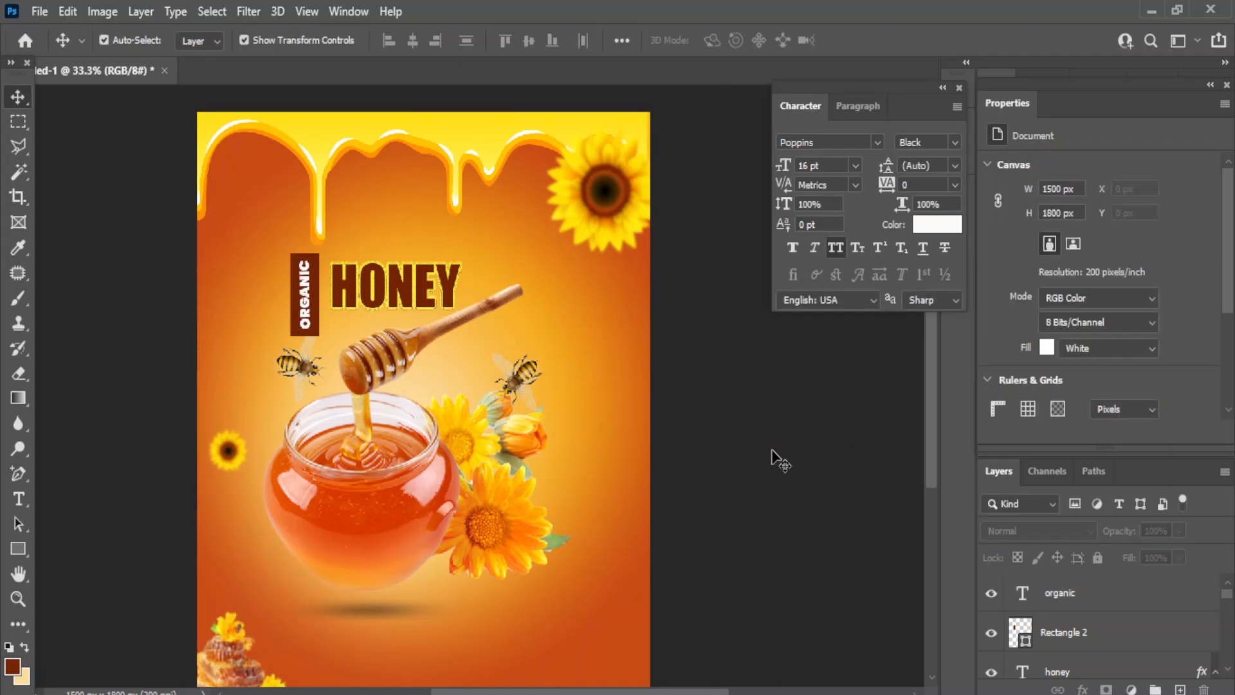
# - Shift the ORGANIC label and rectangle together right, snug against HONEY
pyautogui.click(1071, 637)
pyautogui.keyDown('shift'); pyautogui.click(1069, 605); pyautogui.keyUp('shift')
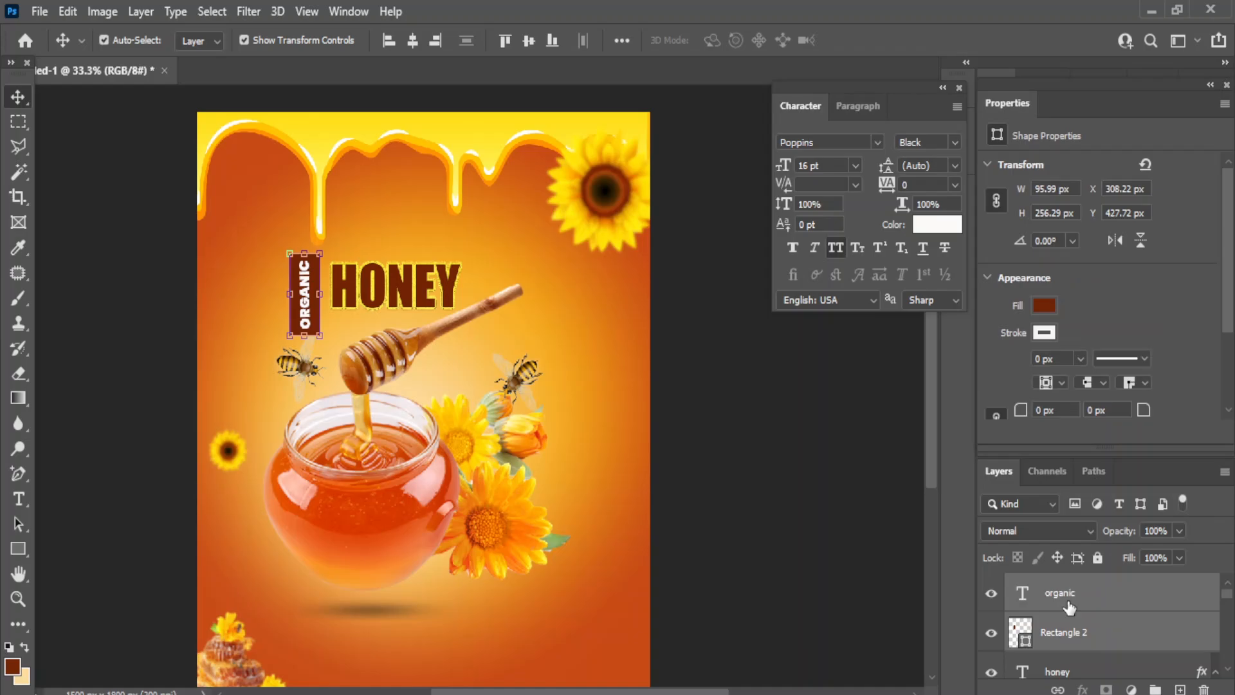
pyautogui.hotkey('shift', 'Up')
pyautogui.hotkey('shift', 'Up')
pyautogui.hotkey('shift', 'Right')
pyautogui.hotkey('shift', 'Right')
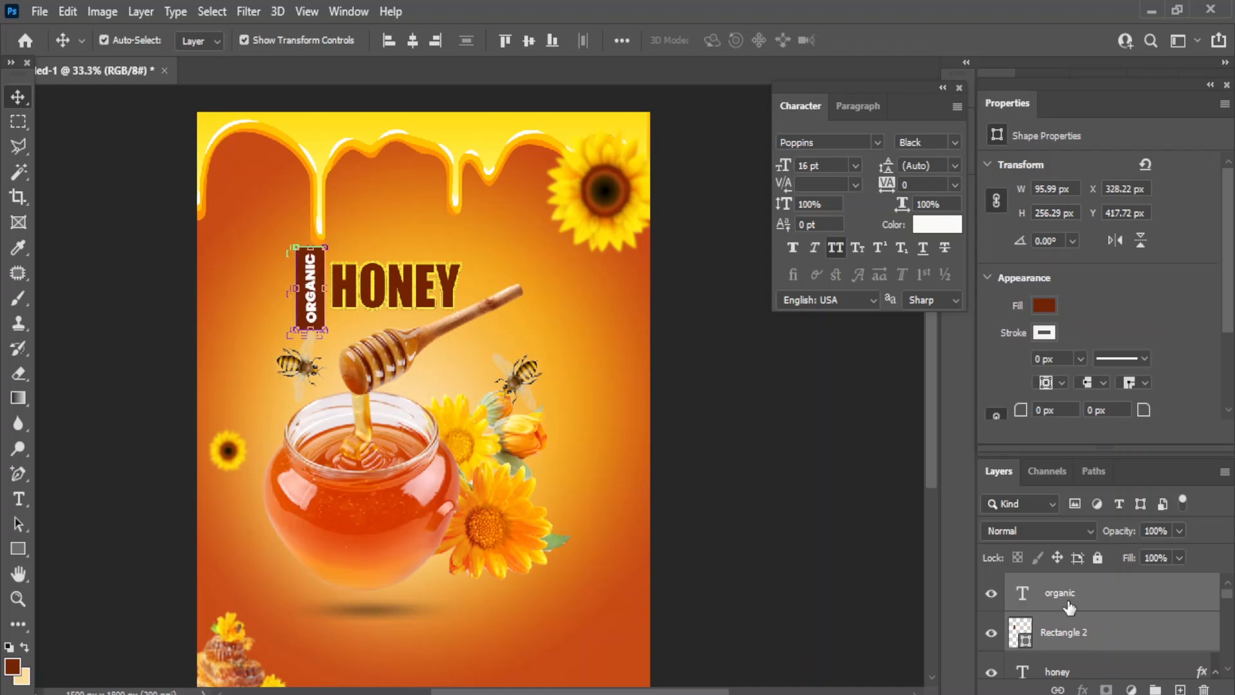
pyautogui.hotkey('shift', 'Down')
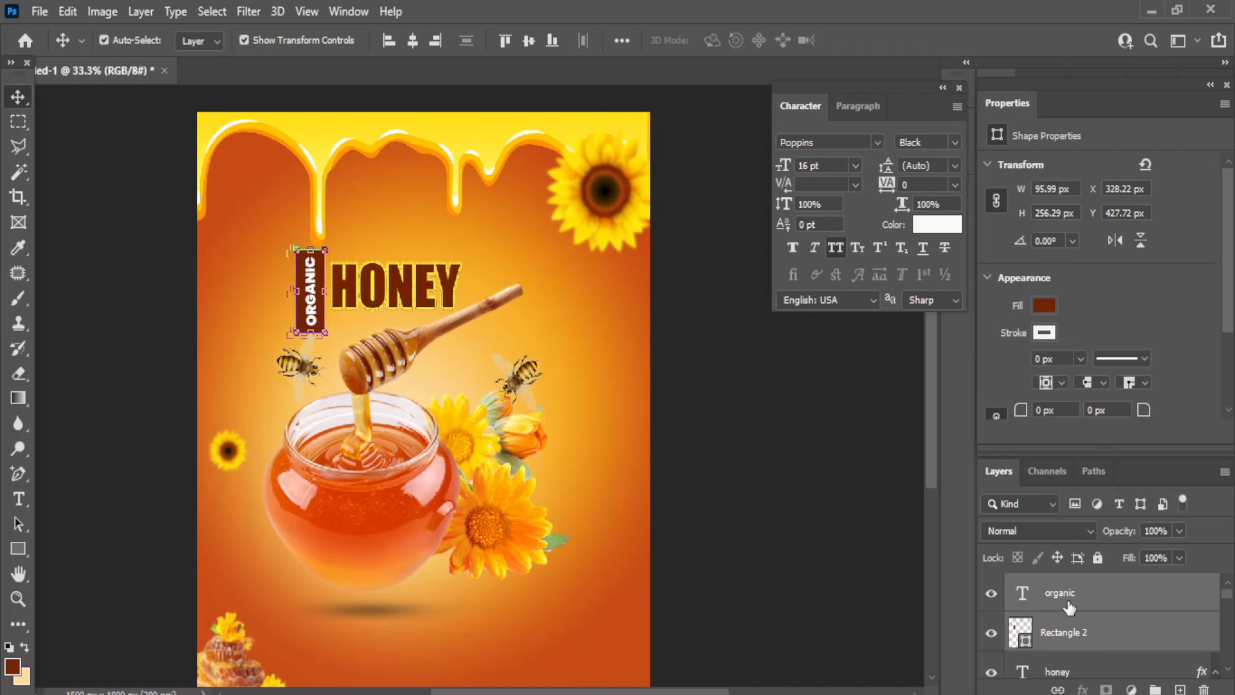
pyautogui.hotkey('shift', 'Down')
pyautogui.hotkey('shift', 'Right')
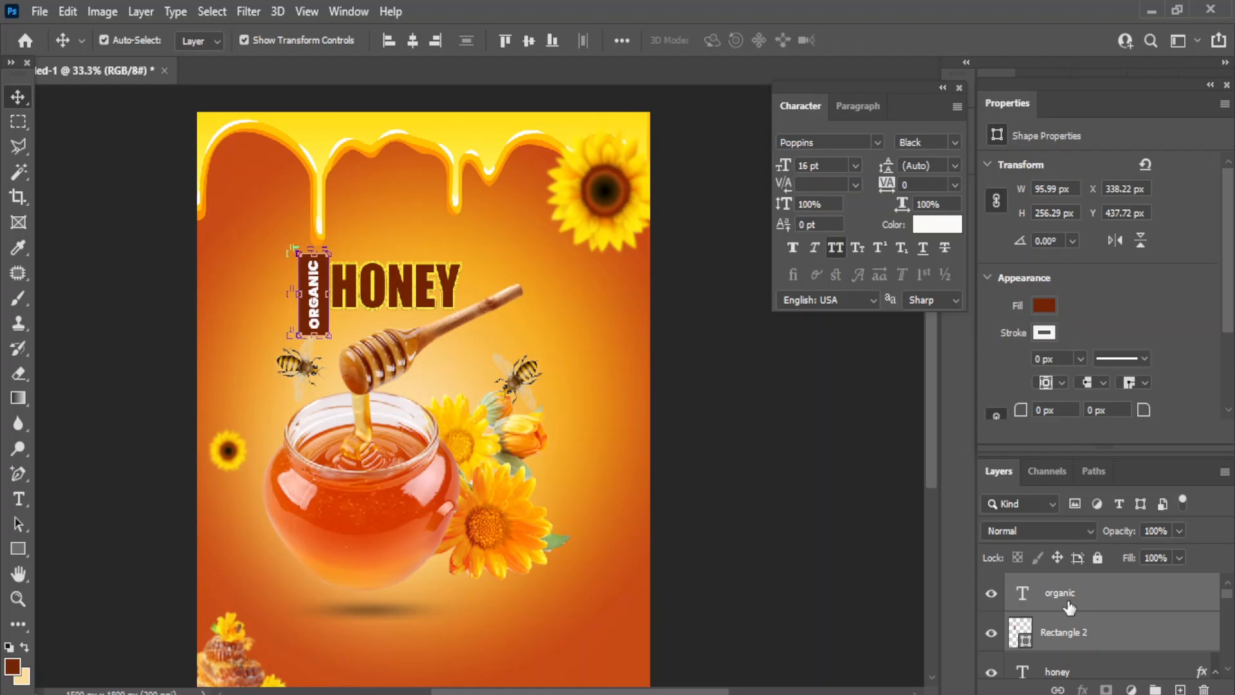
pyautogui.click(863, 585)
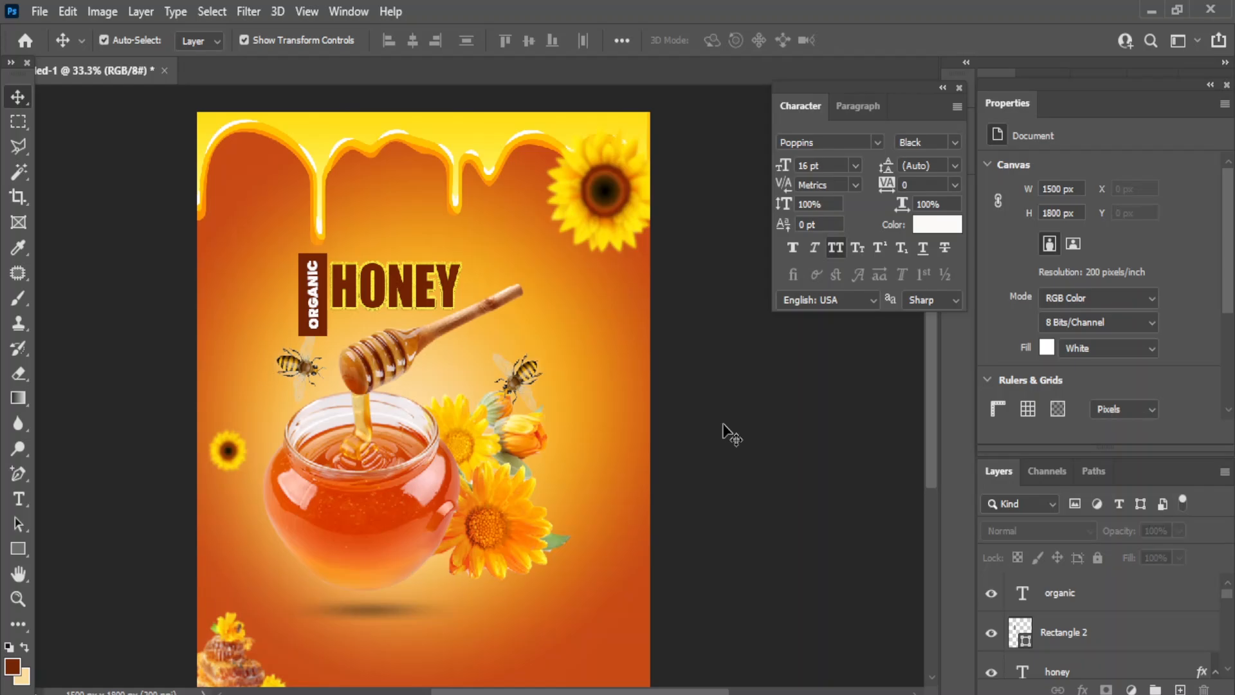
# - Type the line '100% PURE &' on the poster, left of ORGANIC
pyautogui.click(18, 499)
pyautogui.click(137, 499)
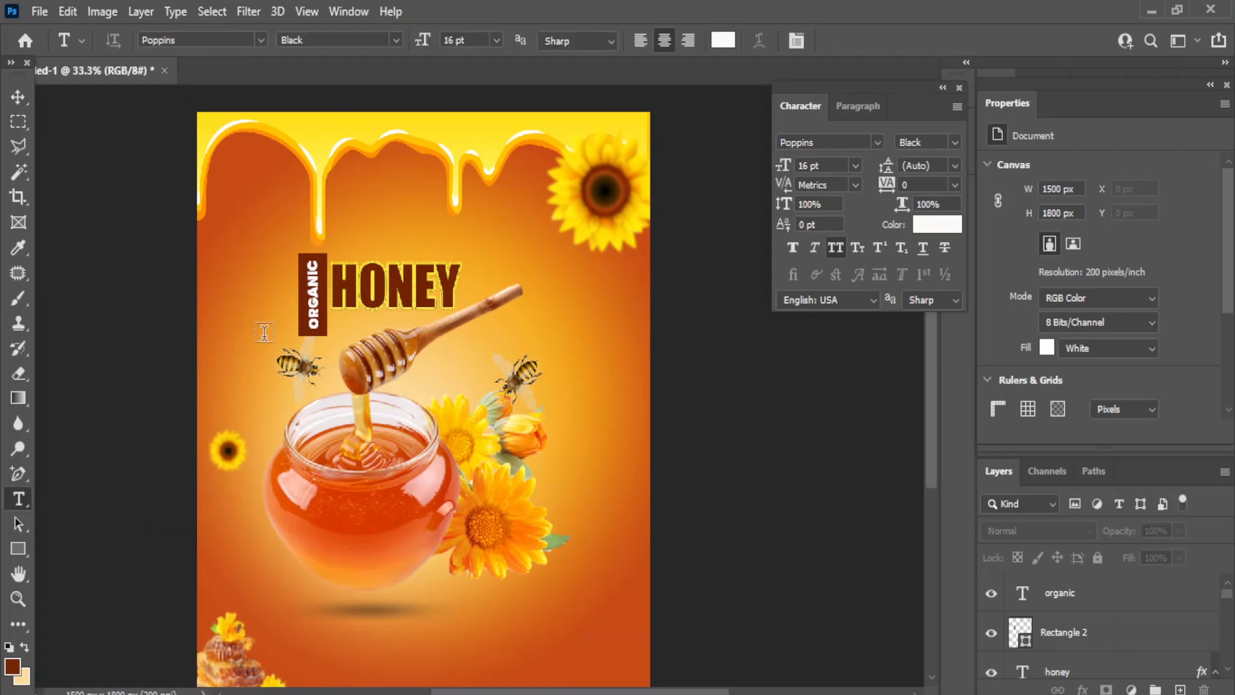
pyautogui.click(257, 328)
pyautogui.write('100')
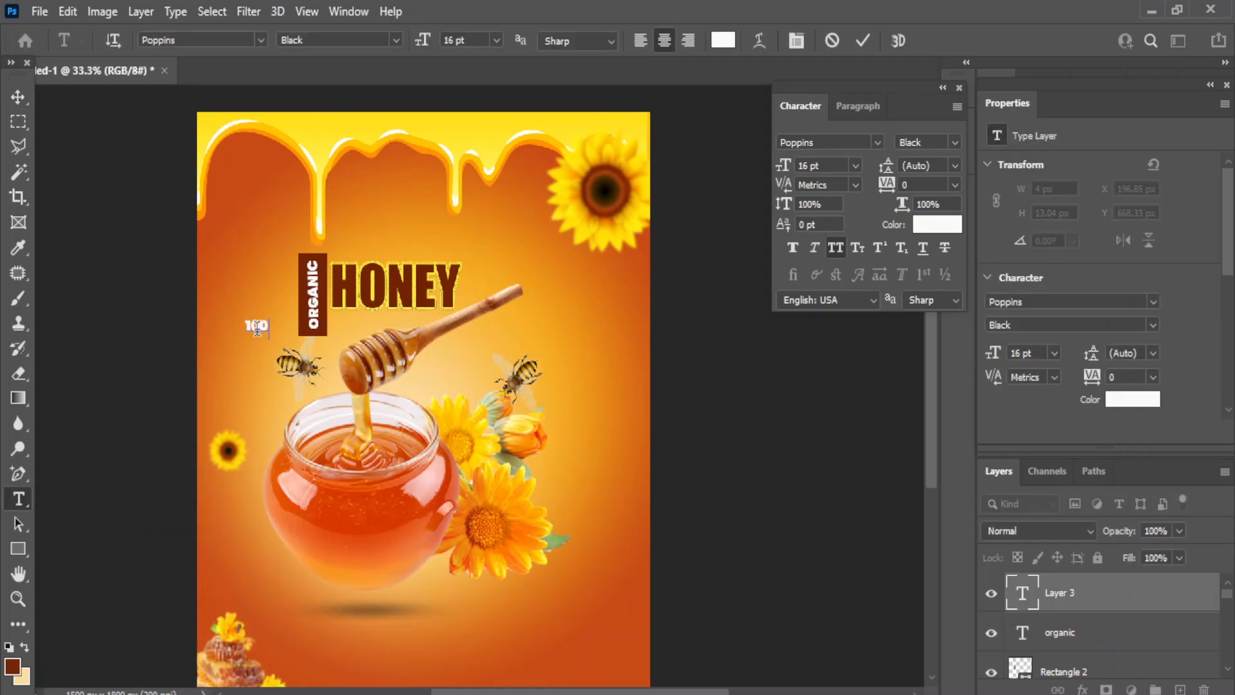
pyautogui.write('% PURE &')
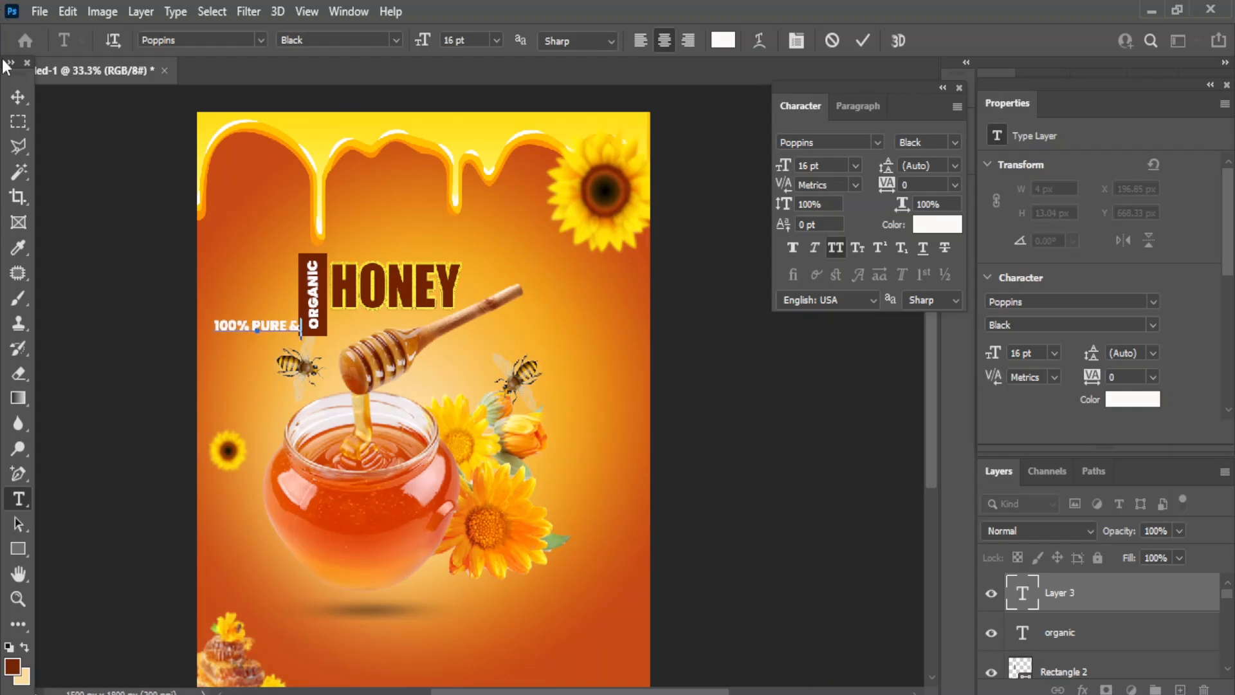
pyautogui.hotkey('ctrl', 'Return')
# - Set the '100% PURE &' text to Poppins Medium Italic at 18 pt
pyautogui.press('v')
pyautogui.click(878, 141)
pyautogui.click(879, 141)
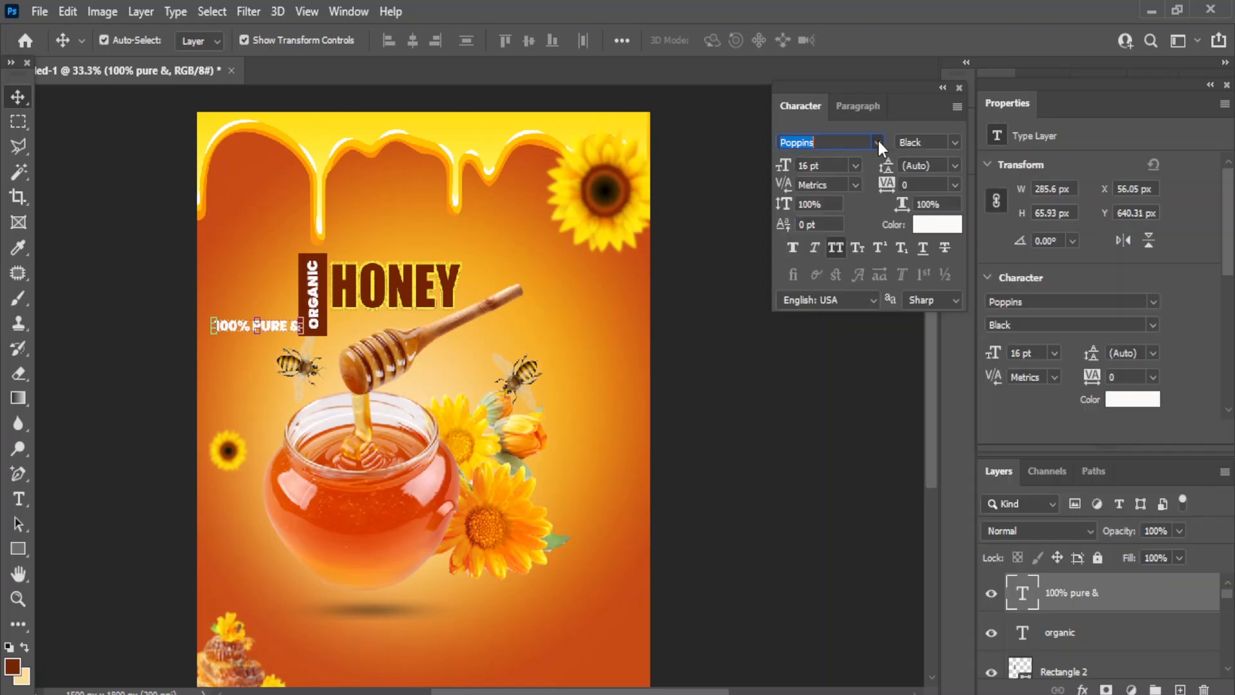
pyautogui.click(946, 143)
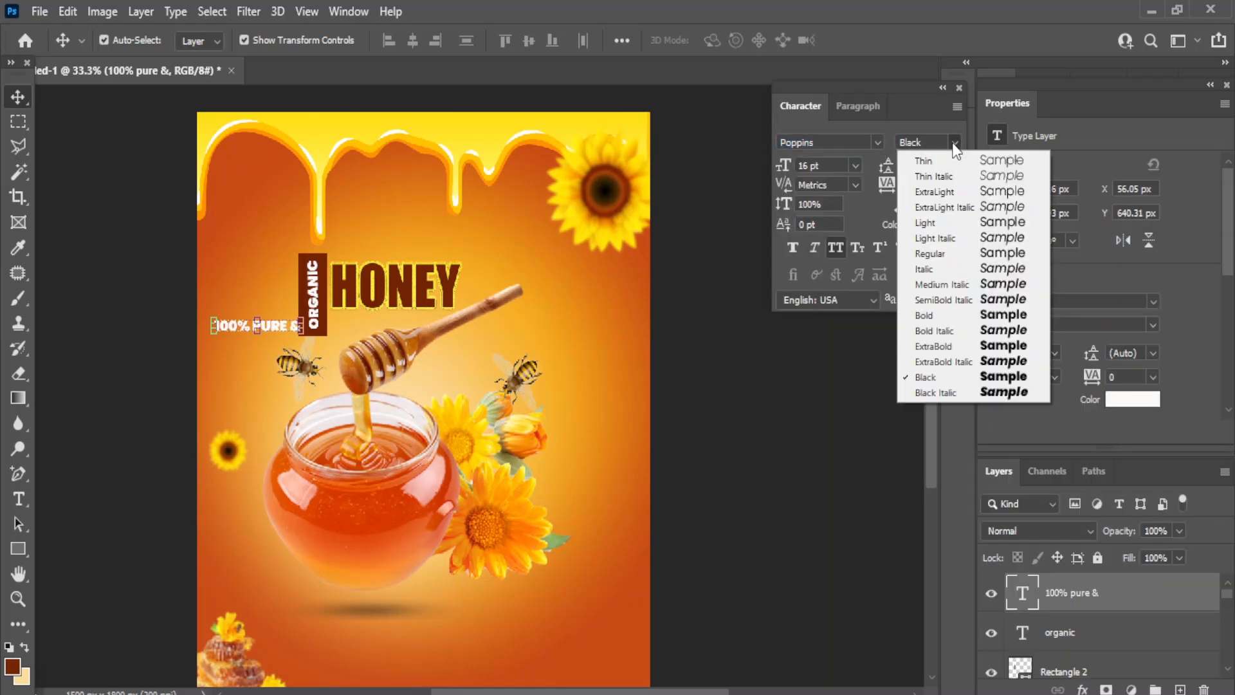
pyautogui.click(936, 283)
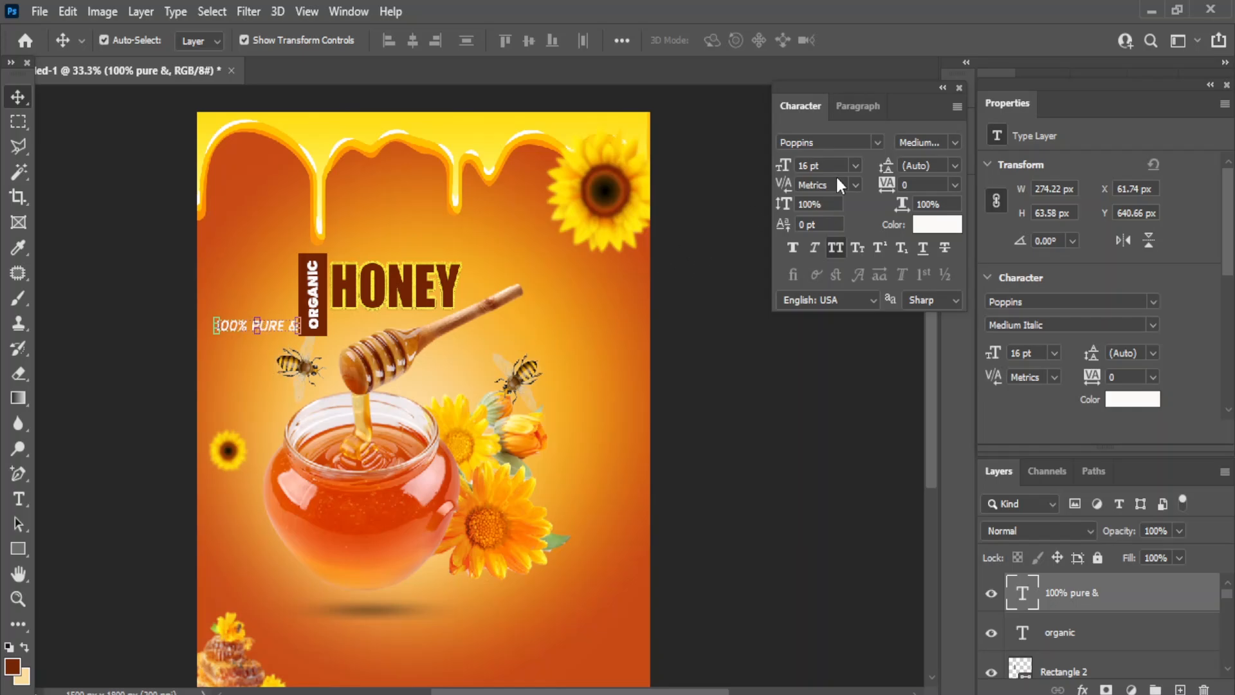
pyautogui.click(856, 165)
pyautogui.click(818, 320)
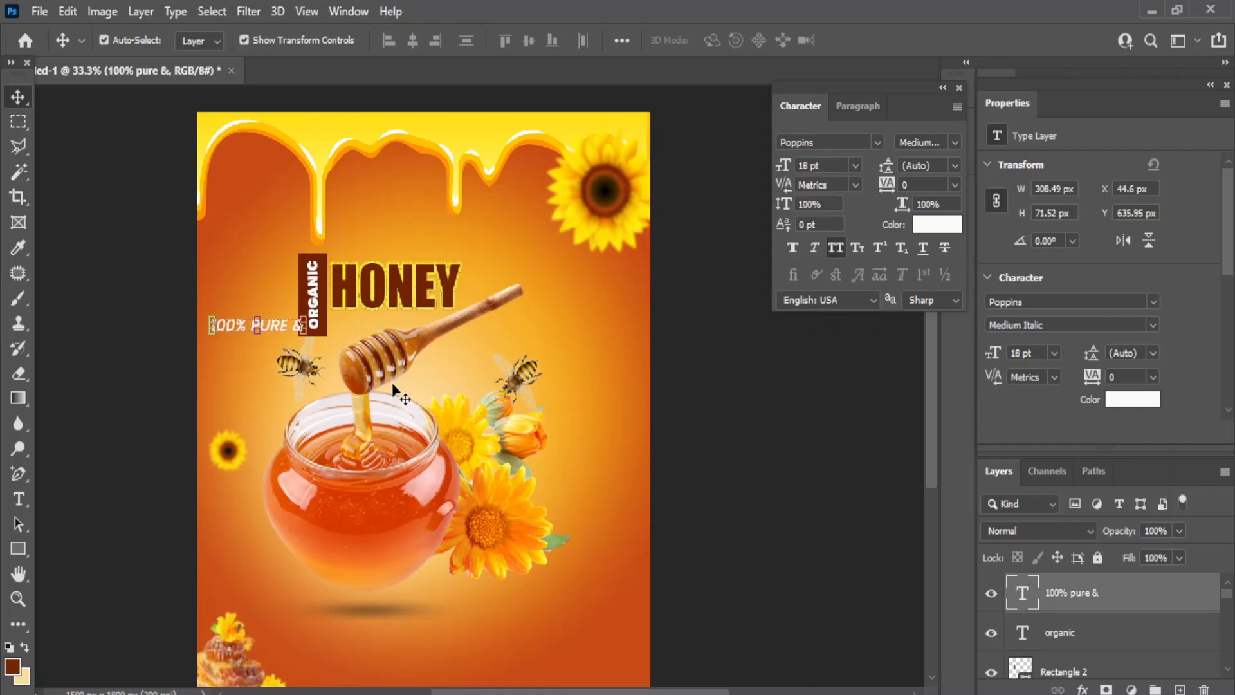
# - Move '100% PURE &' just above HONEY and centre it horizontally on the HONEY layer
pyautogui.moveTo(233, 323); pyautogui.dragTo(361, 249)
pyautogui.keyDown('shift'); pyautogui.click(402, 300); pyautogui.keyUp('shift')
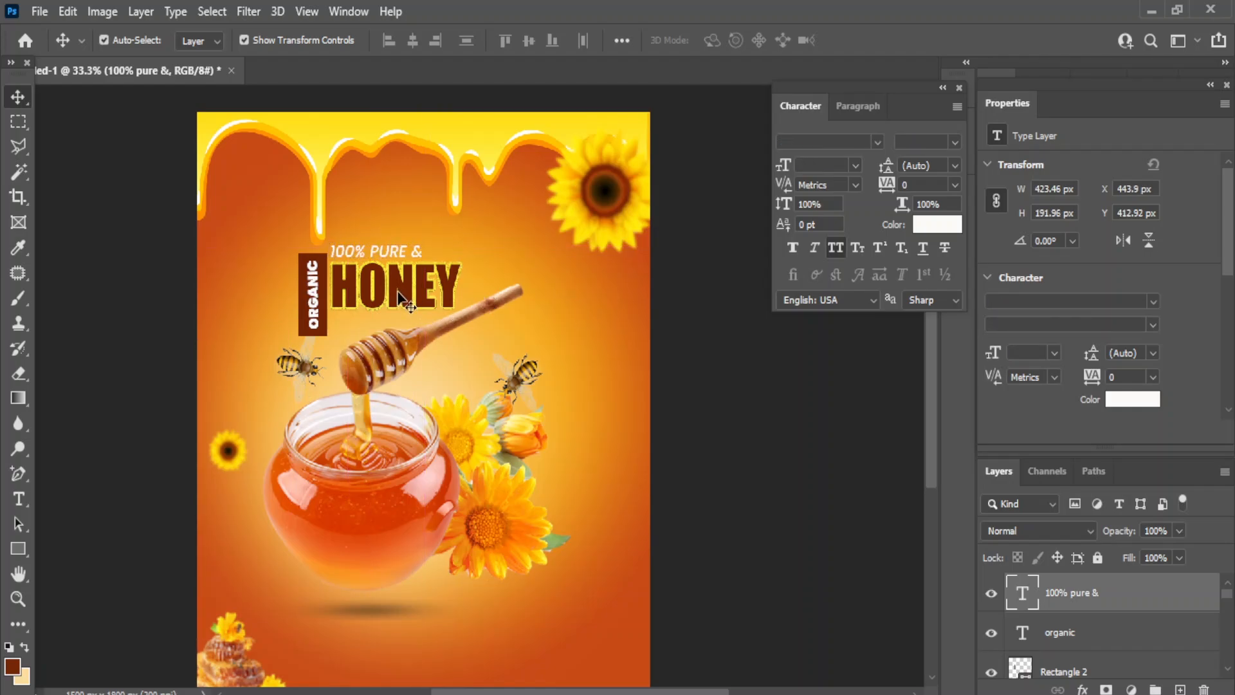
pyautogui.click(410, 44)
pyautogui.click(767, 415)
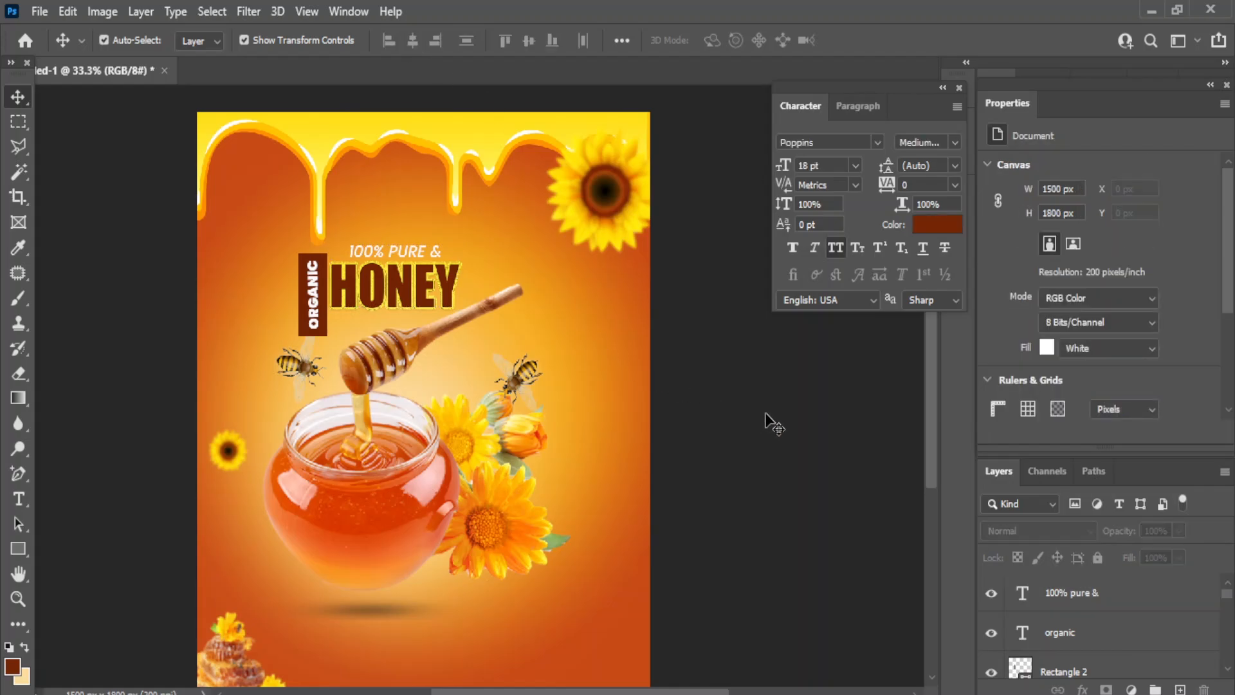
pyautogui.click(410, 254)
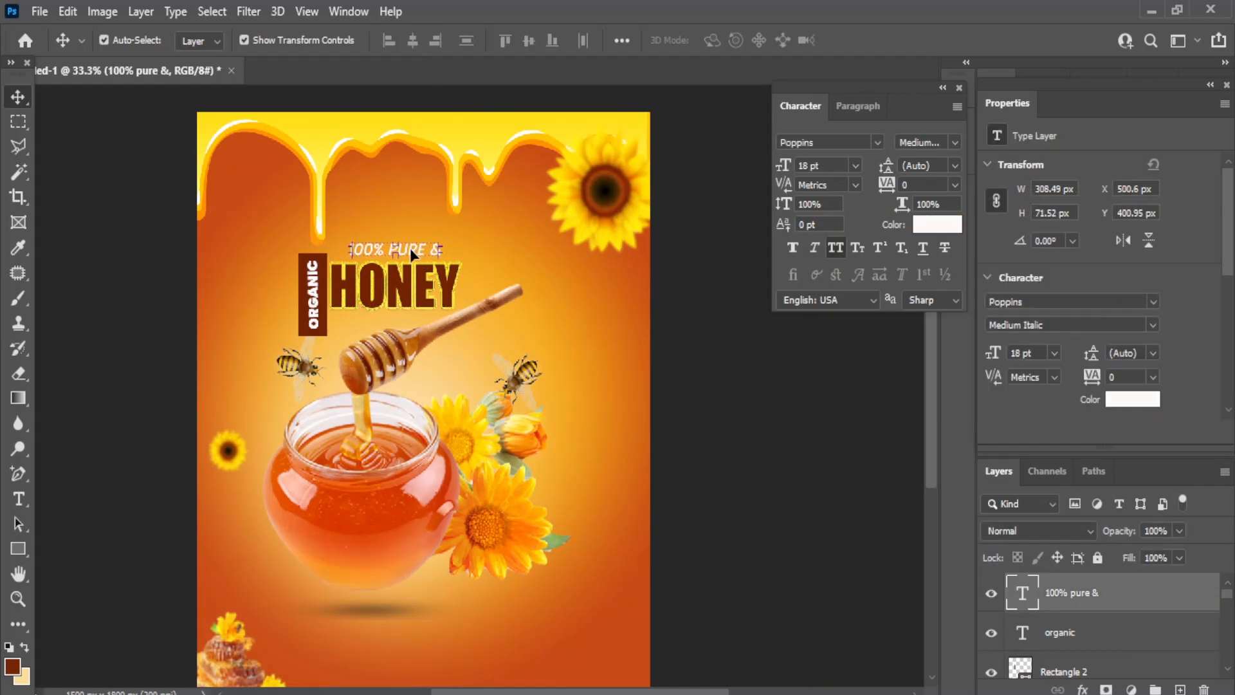
pyautogui.click(752, 397)
pyautogui.hotkey('ctrl', '-')
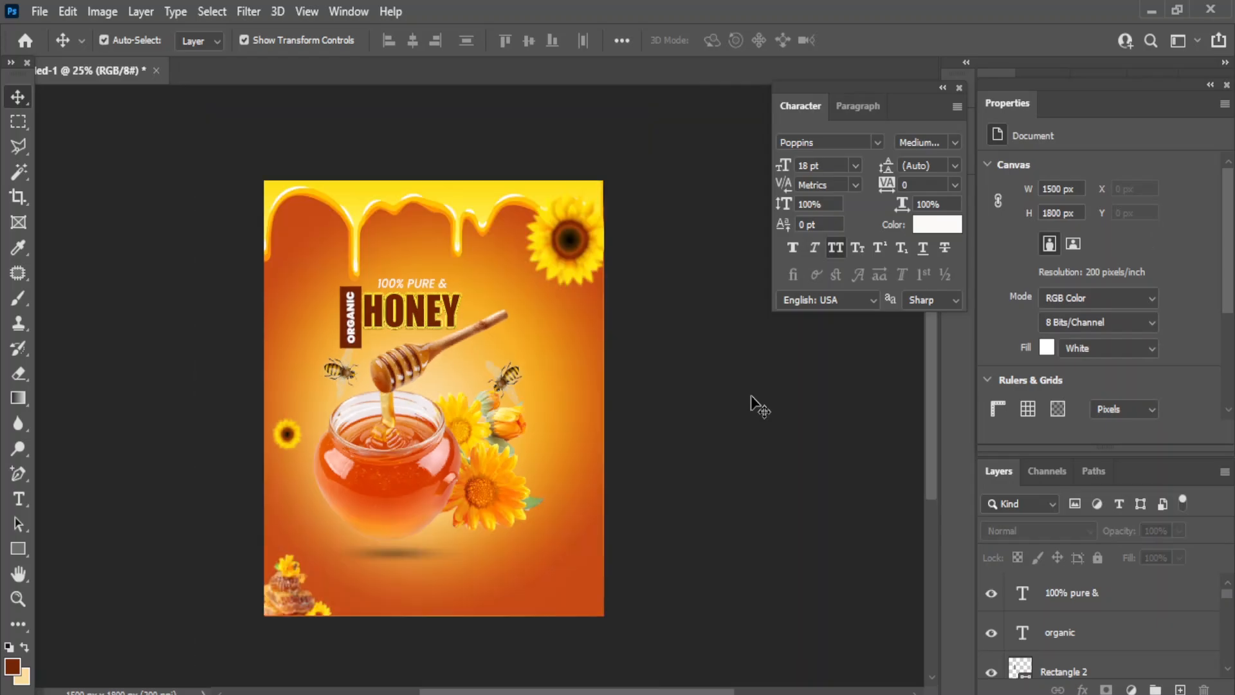
pyautogui.hotkey('ctrl', '+')
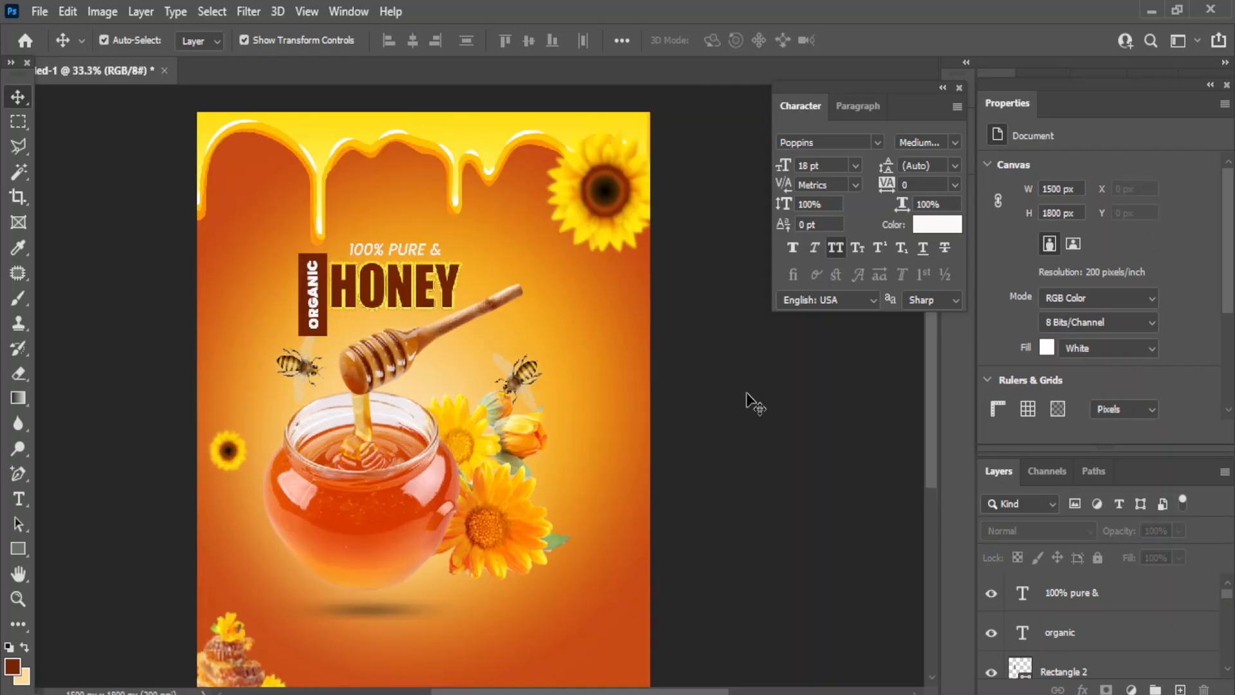
# - Add the 40 text to the right of the honey jar
pyautogui.click(19, 498)
pyautogui.click(110, 499)
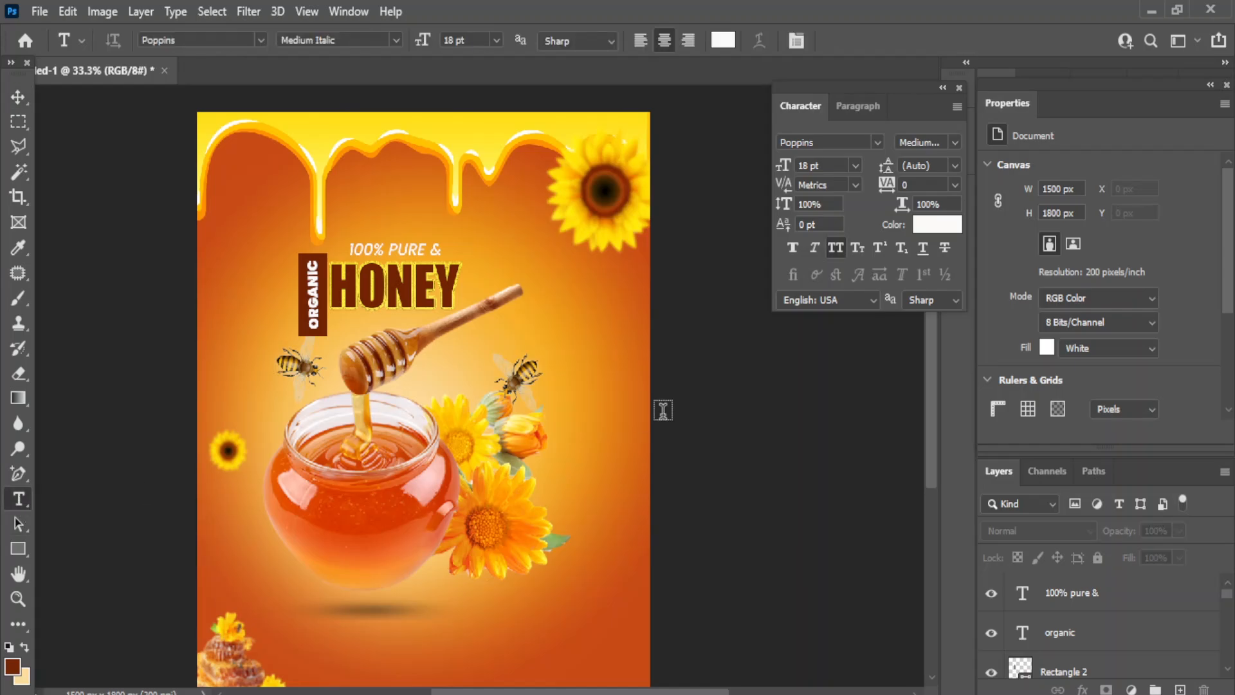
pyautogui.click(561, 373)
pyautogui.write('40')
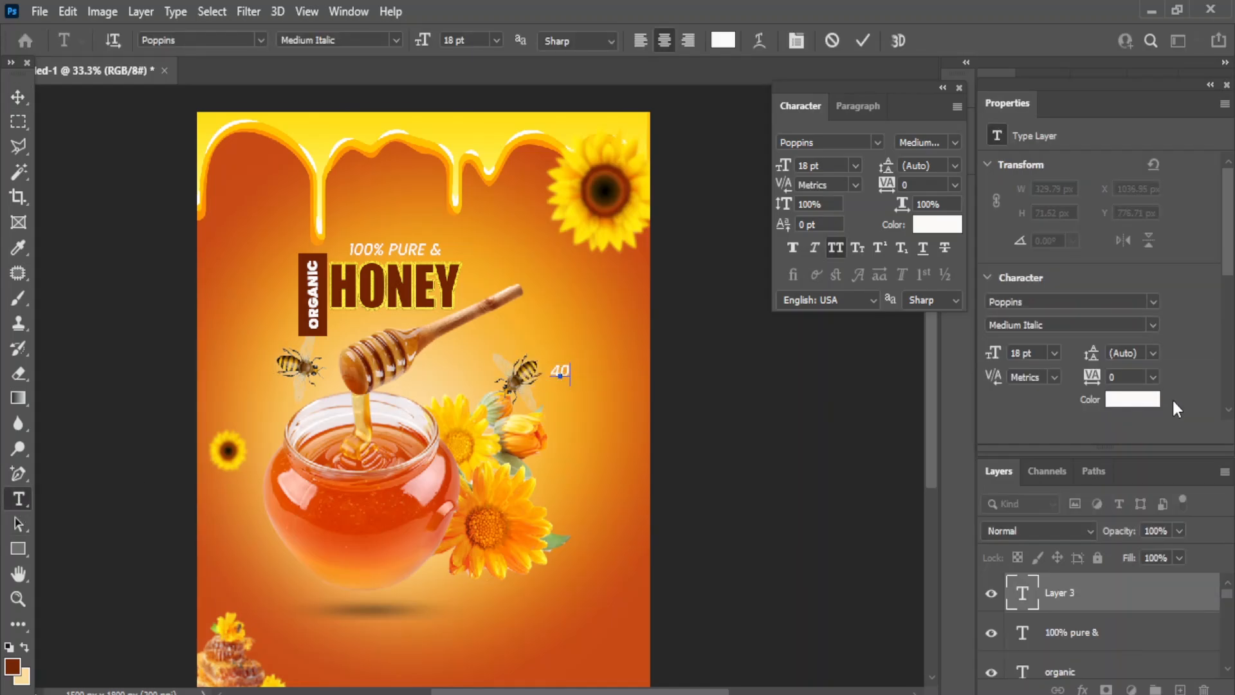
pyautogui.click(19, 96)
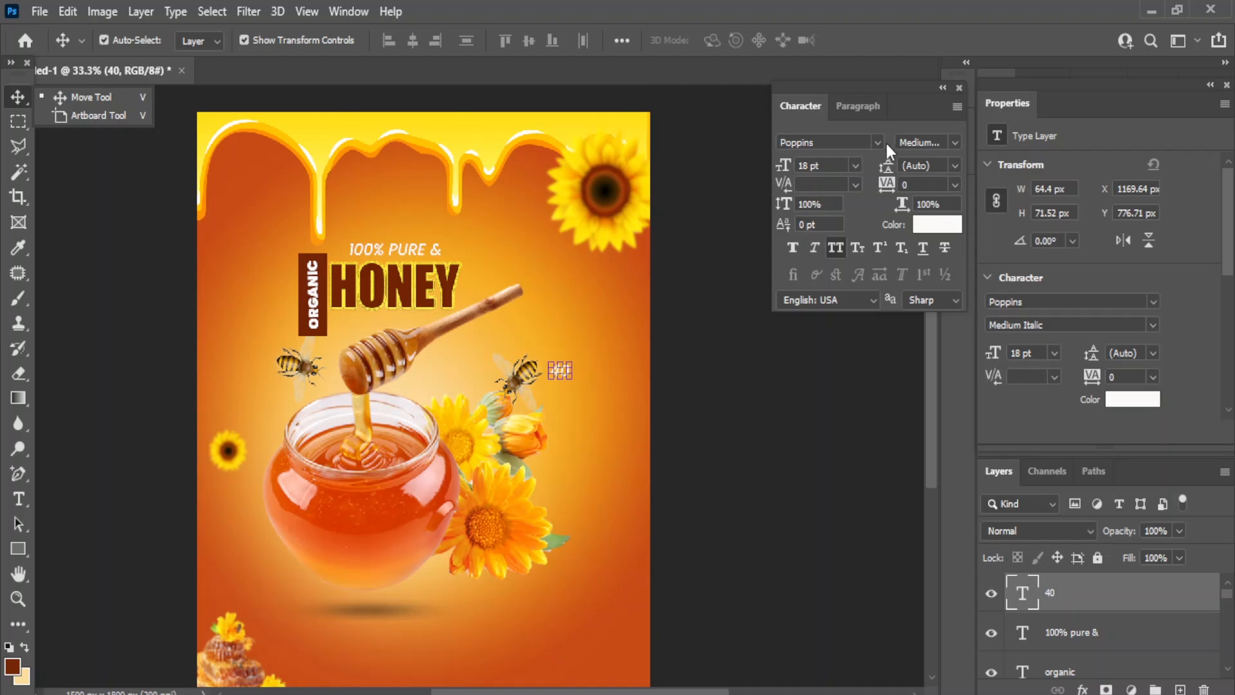
# - Make the 40 bold, enlarge it, and shift it slightly right and down
pyautogui.click(955, 142)
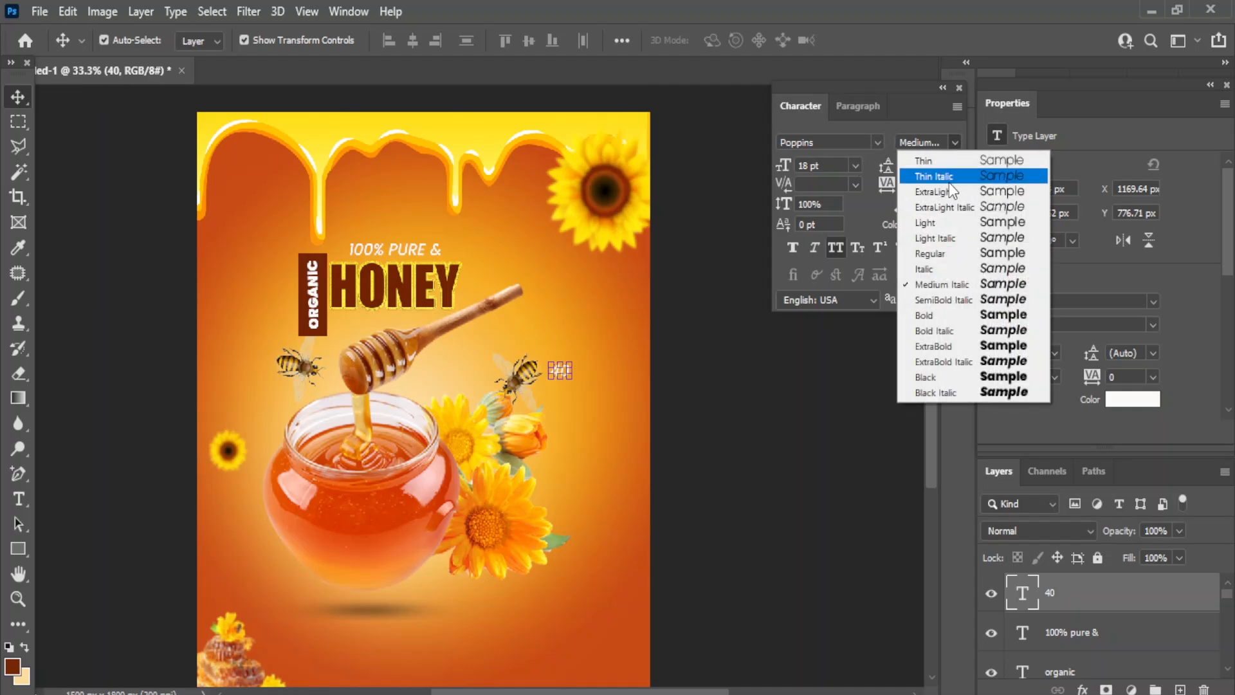
pyautogui.click(1001, 316)
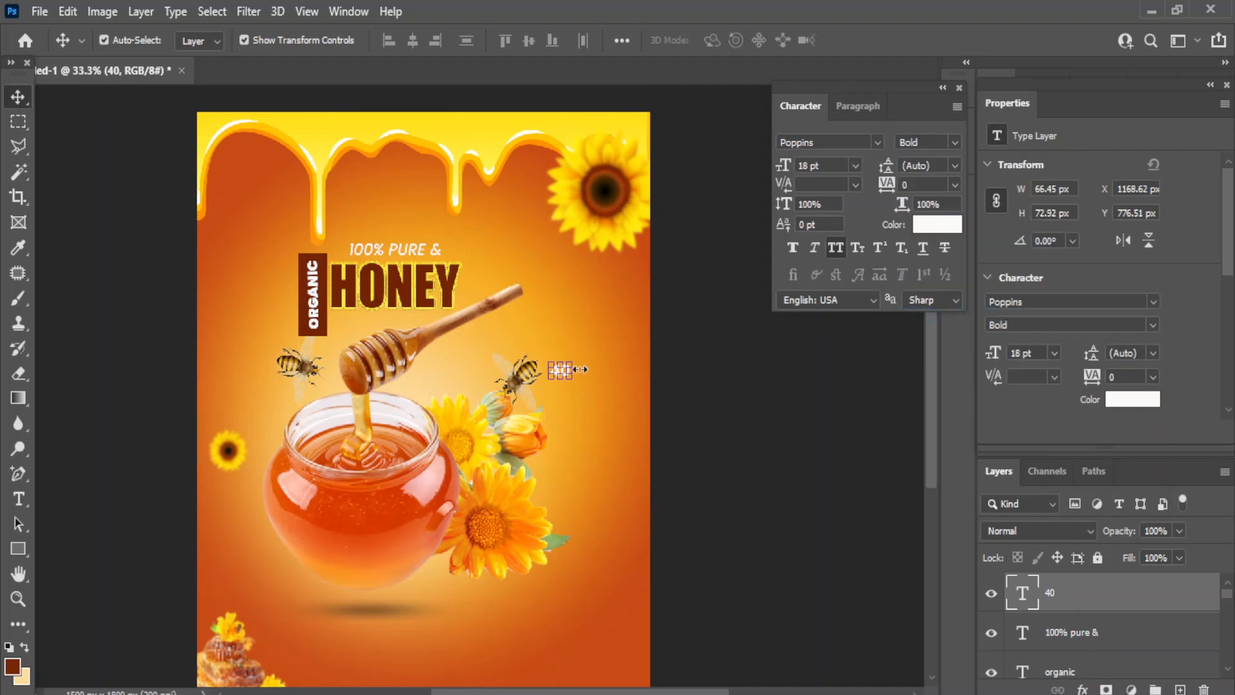
pyautogui.moveTo(575, 362); pyautogui.dragTo(607, 328)
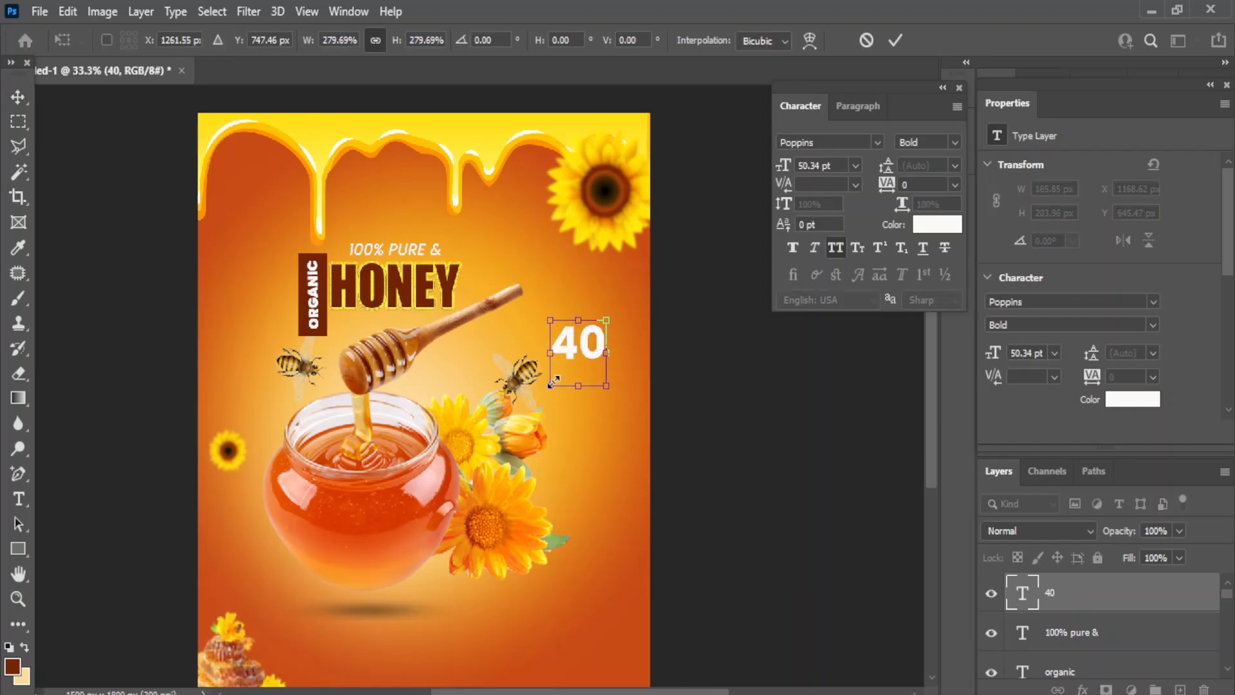
pyautogui.moveTo(553, 384); pyautogui.dragTo(548, 406)
pyautogui.moveTo(573, 360); pyautogui.dragTo(581, 402)
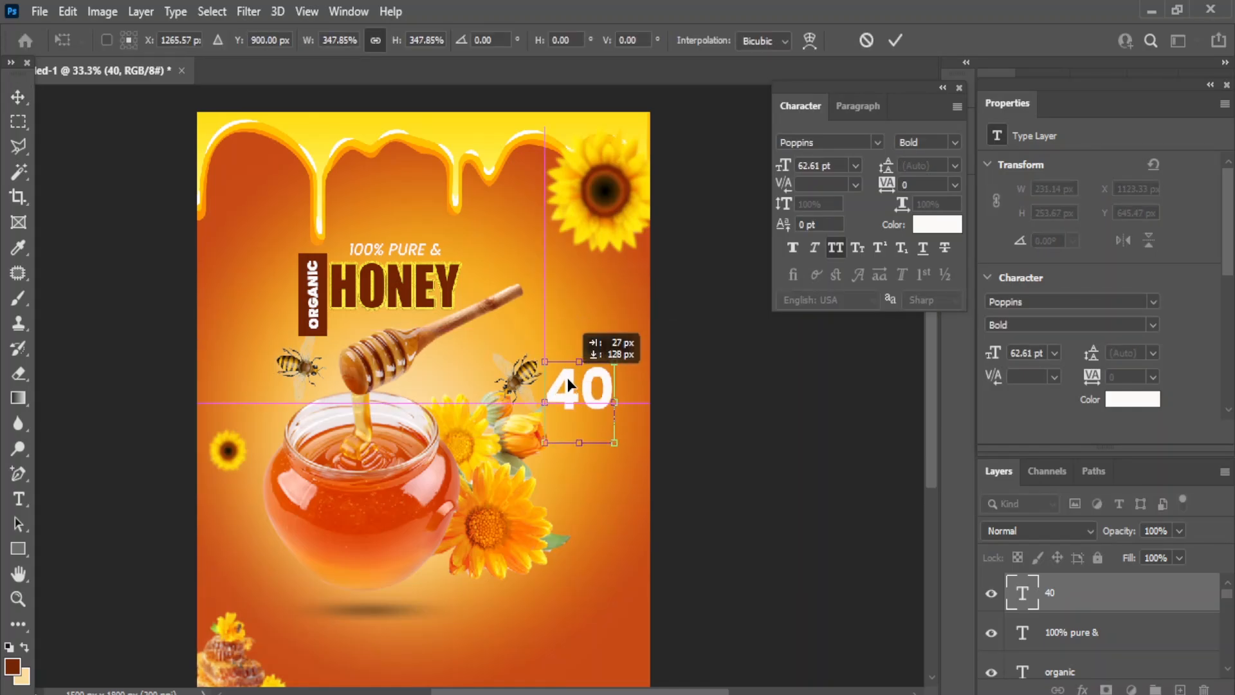
pyautogui.click(21, 500)
# - Remove the unwanted placeholder text layer created over the 40
pyautogui.click(60, 502)
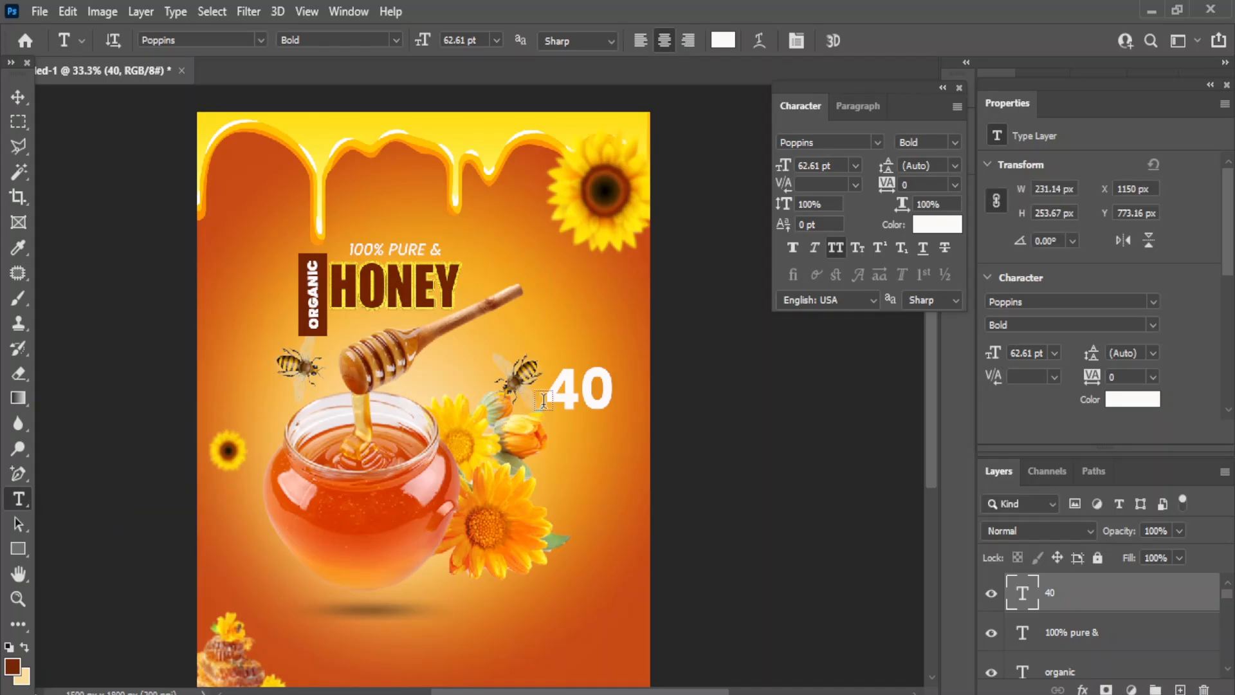
pyautogui.click(616, 384)
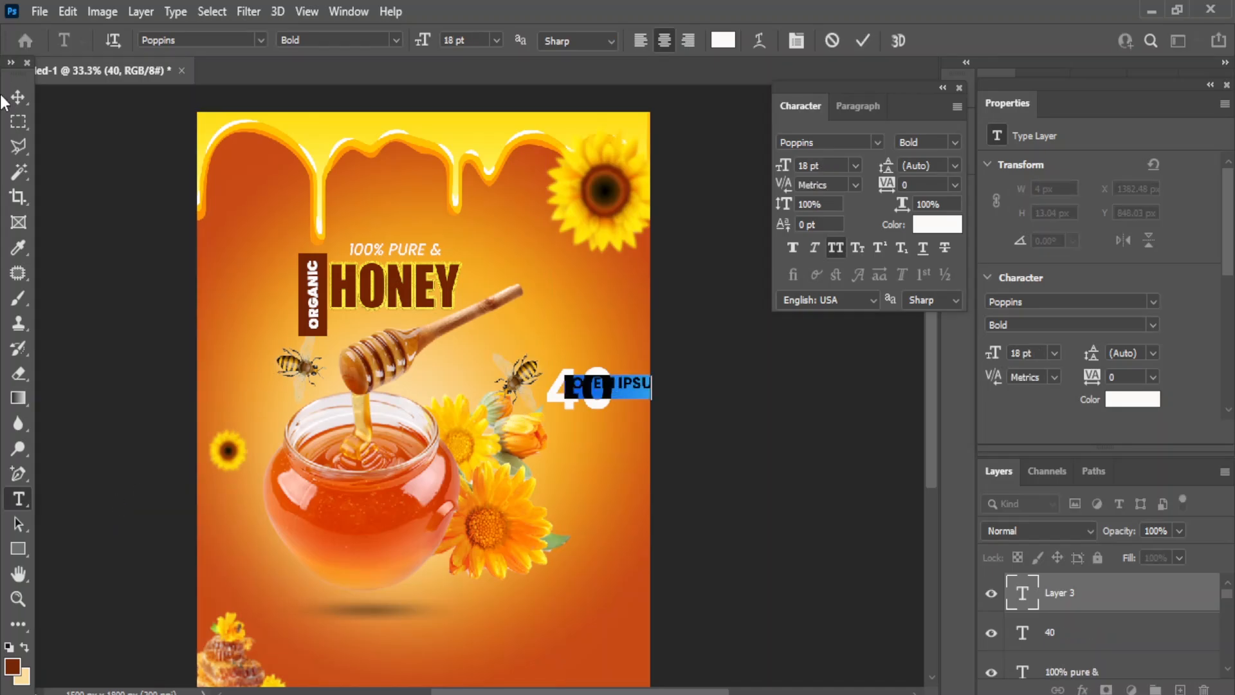
pyautogui.click(18, 96)
pyautogui.moveTo(1083, 587); pyautogui.dragTo(1203, 688)
pyautogui.click(18, 499)
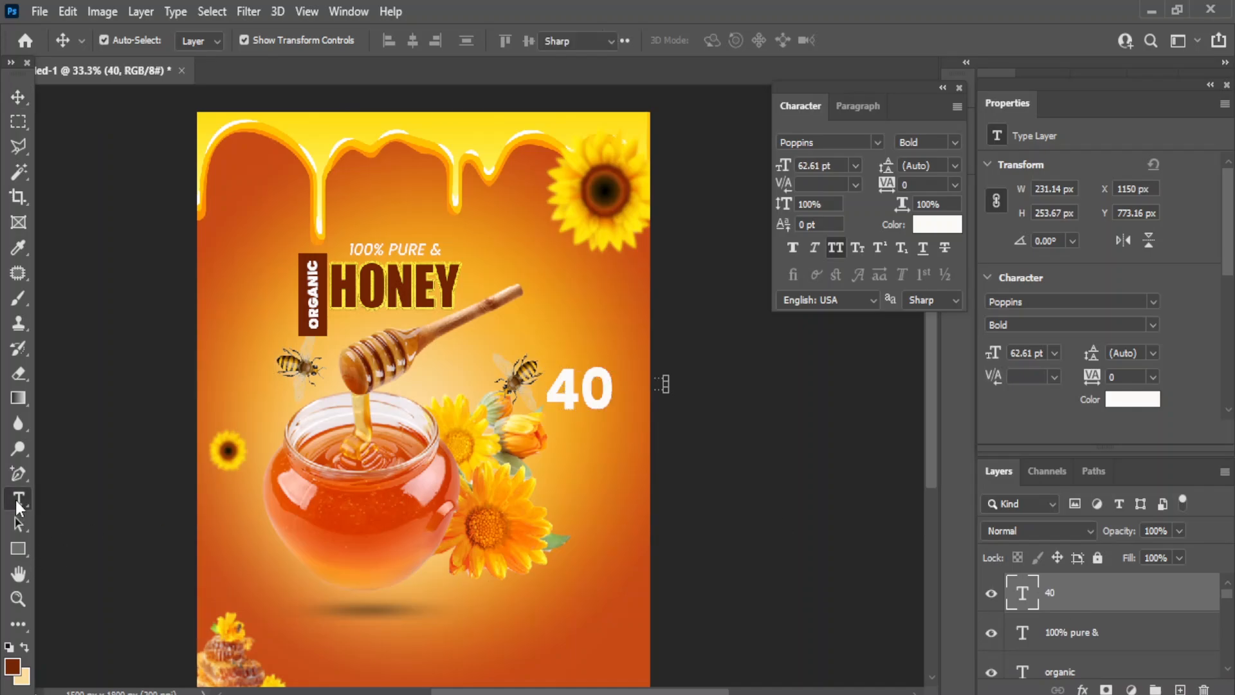
# - Change the 40 to '40%' and set it to 60 pt SemiBold Italic
pyautogui.click(608, 386)
pyautogui.write('%')
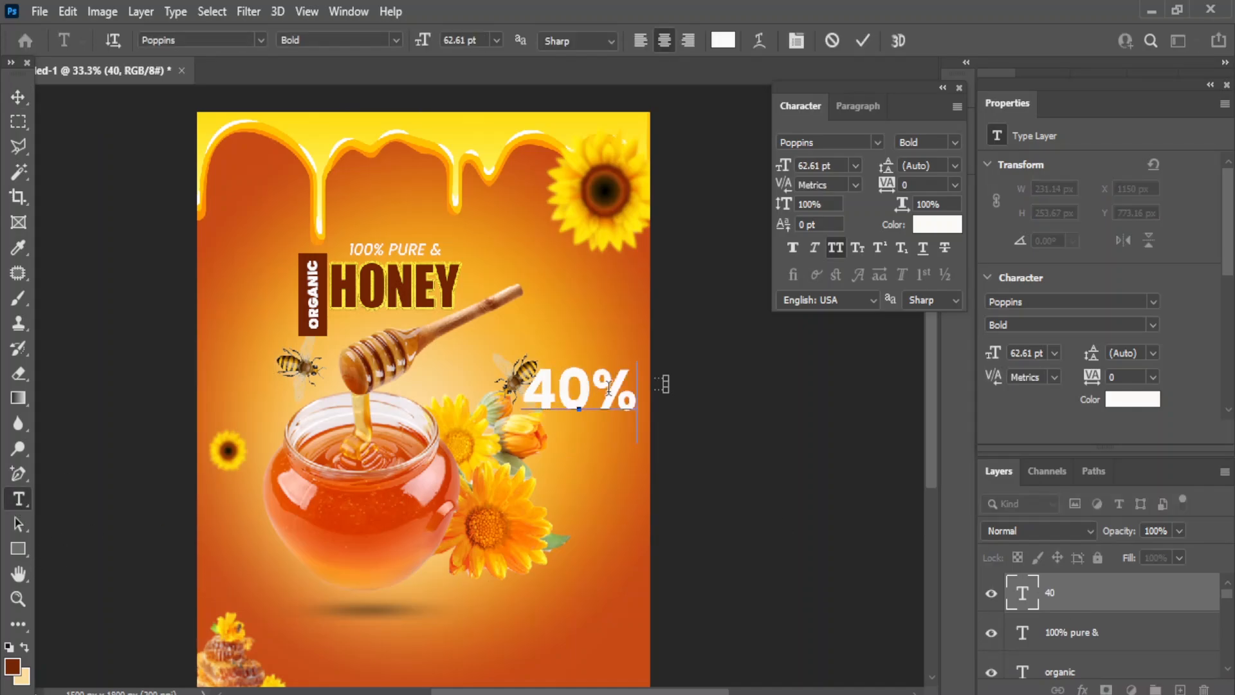
pyautogui.click(18, 97)
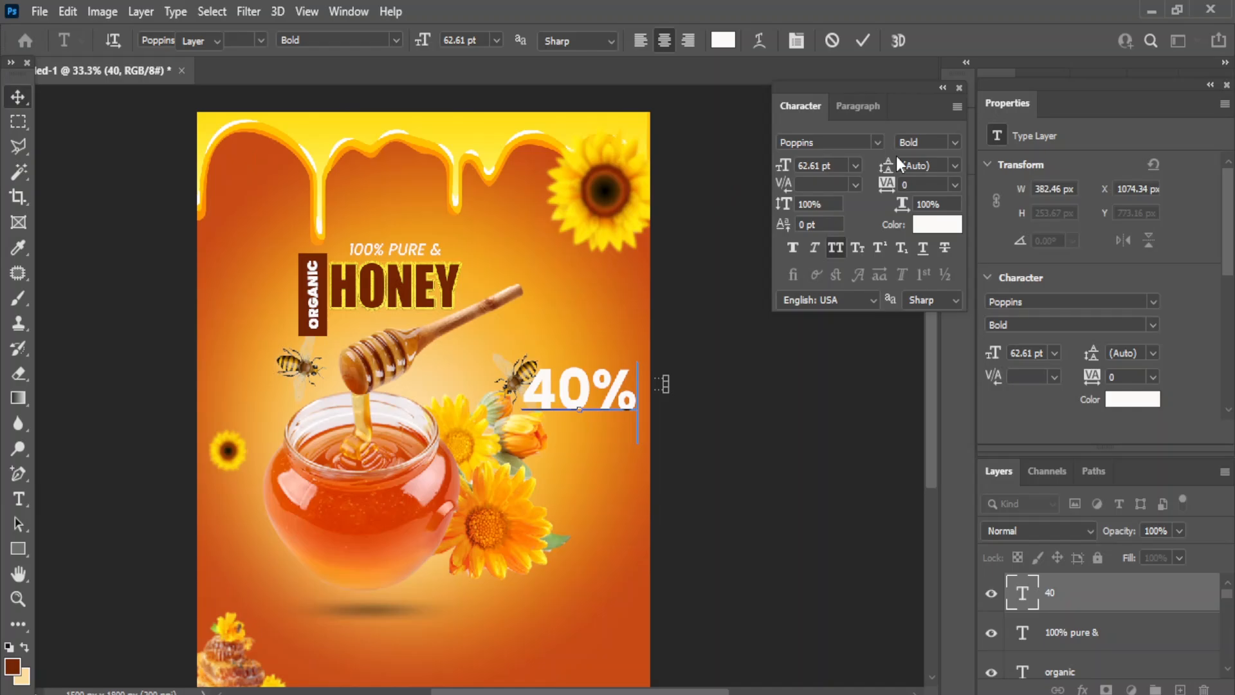
pyautogui.click(856, 166)
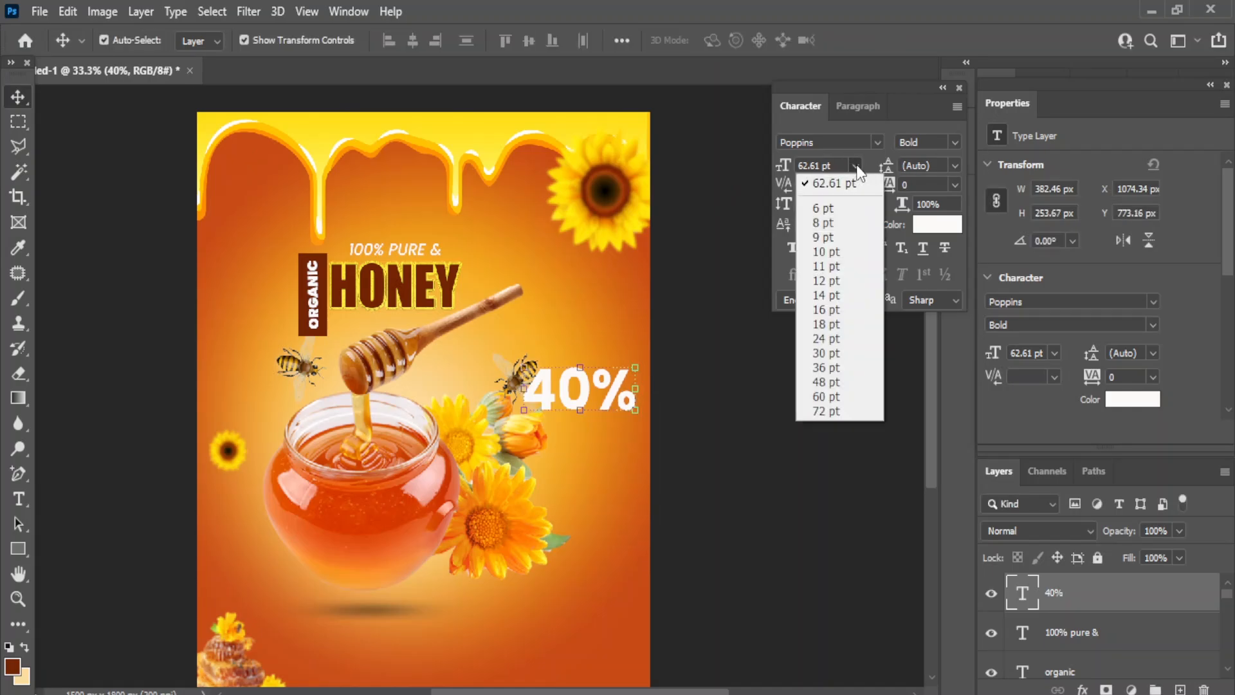
pyautogui.click(824, 396)
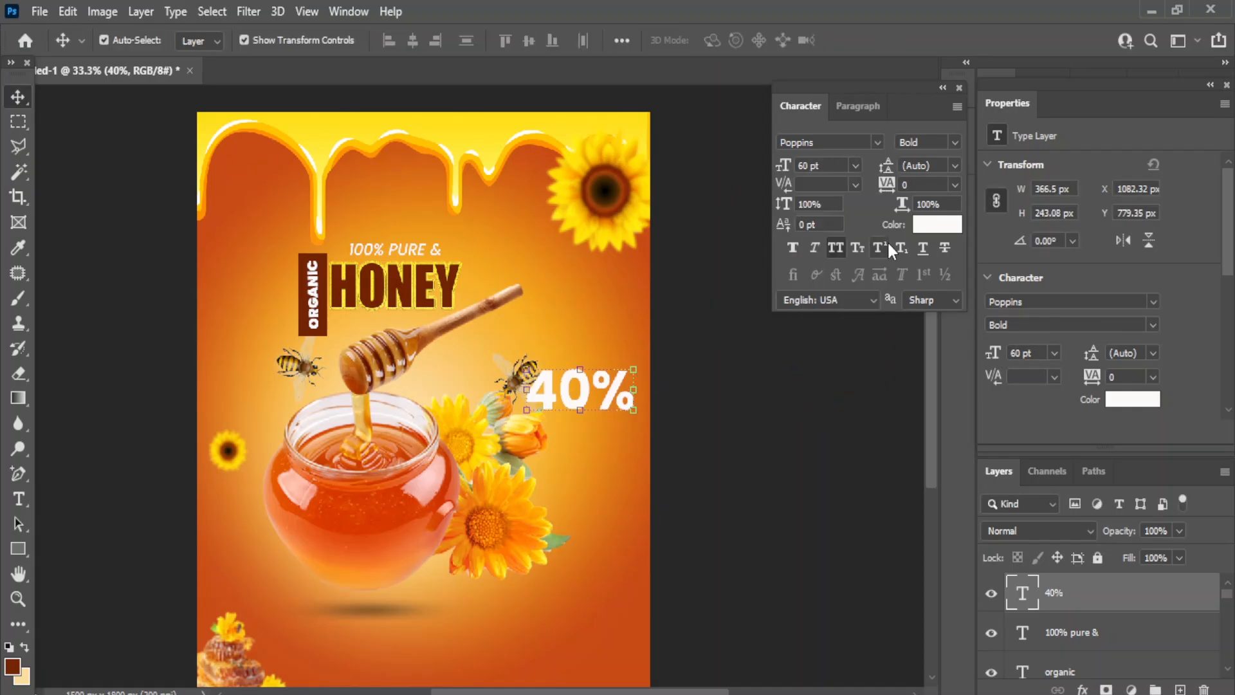
pyautogui.click(954, 143)
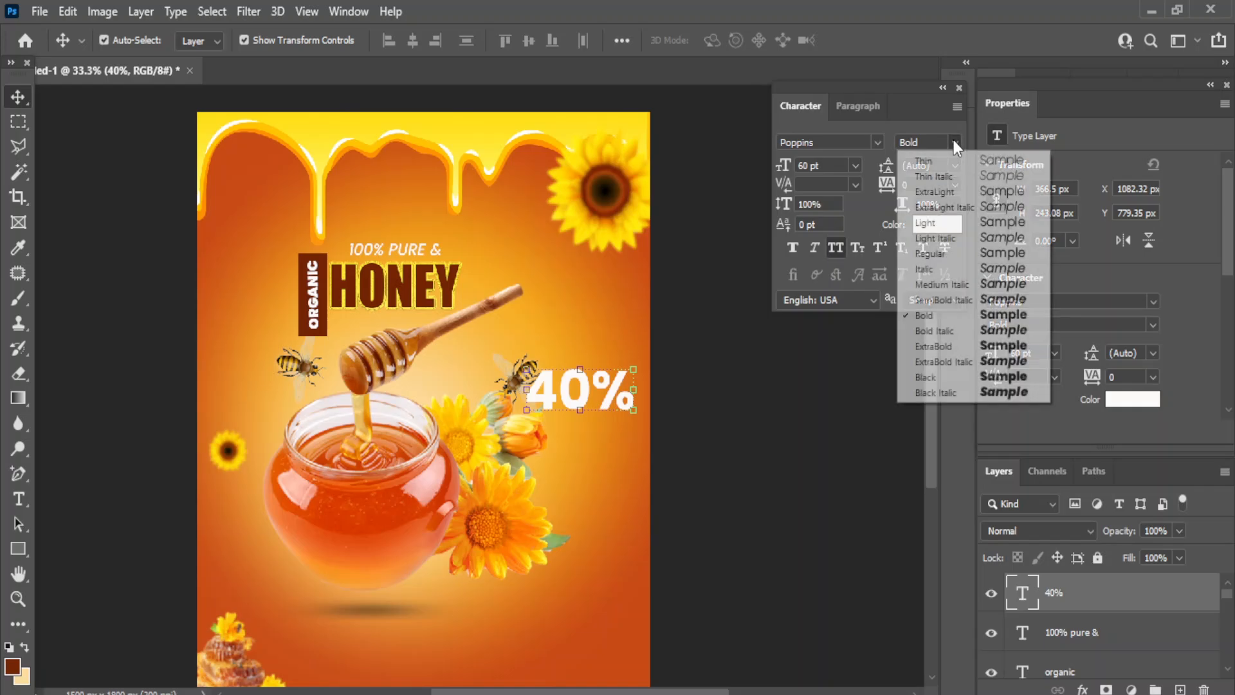
pyautogui.click(960, 300)
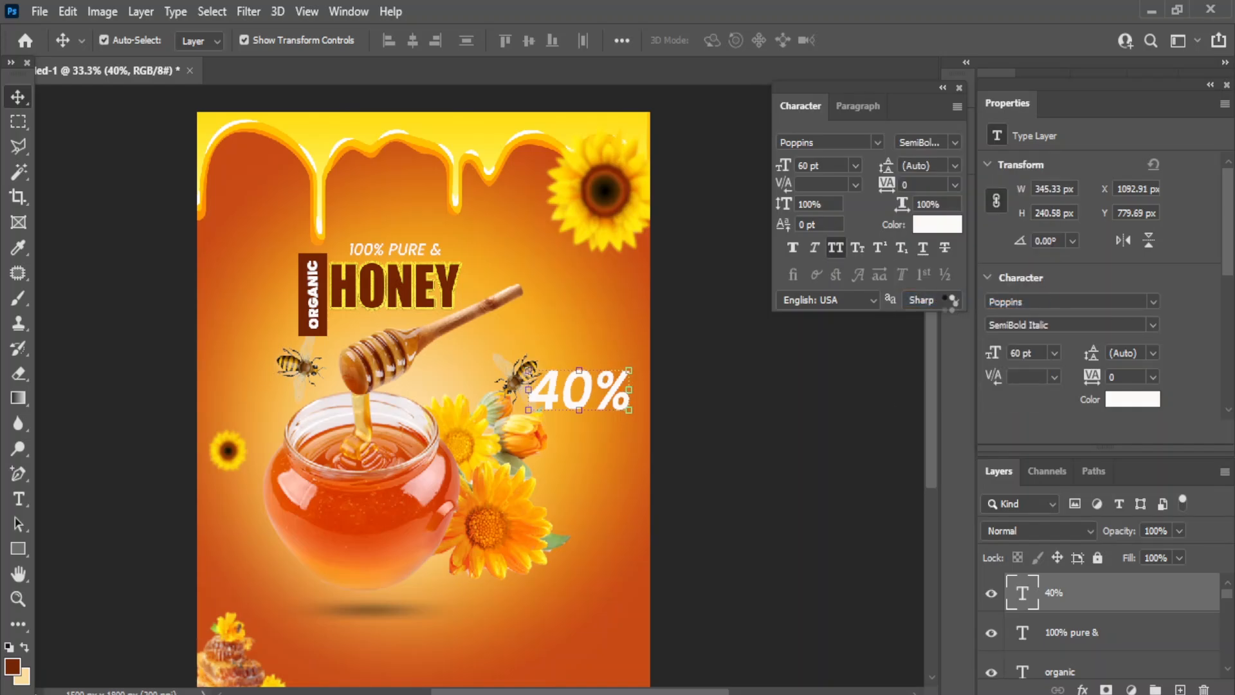
# - Scale the 40% down to about 44 pt and nudge it slightly upward
pyautogui.moveTo(528, 410); pyautogui.dragTo(546, 402)
pyautogui.moveTo(631, 436); pyautogui.dragTo(621, 427)
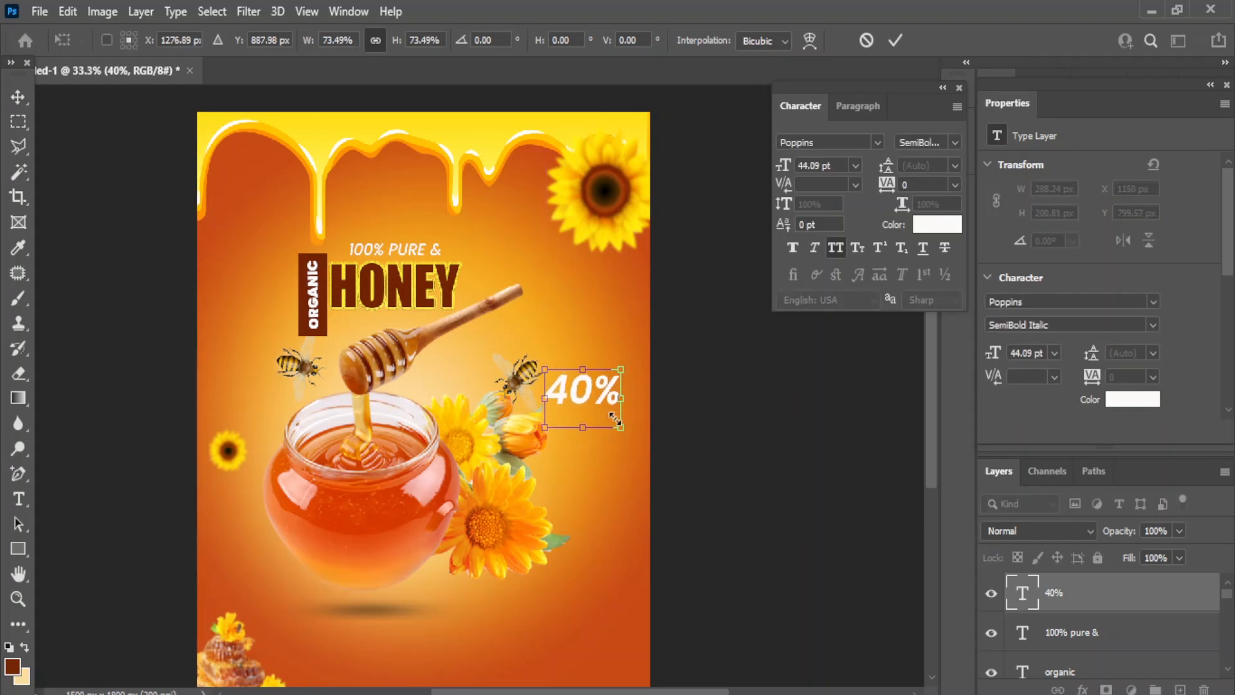
pyautogui.moveTo(578, 393); pyautogui.dragTo(578, 391)
pyautogui.click(13, 95)
pyautogui.click(754, 388)
# - Start a new horizontal text line on the poster below the 40%
pyautogui.click(18, 502)
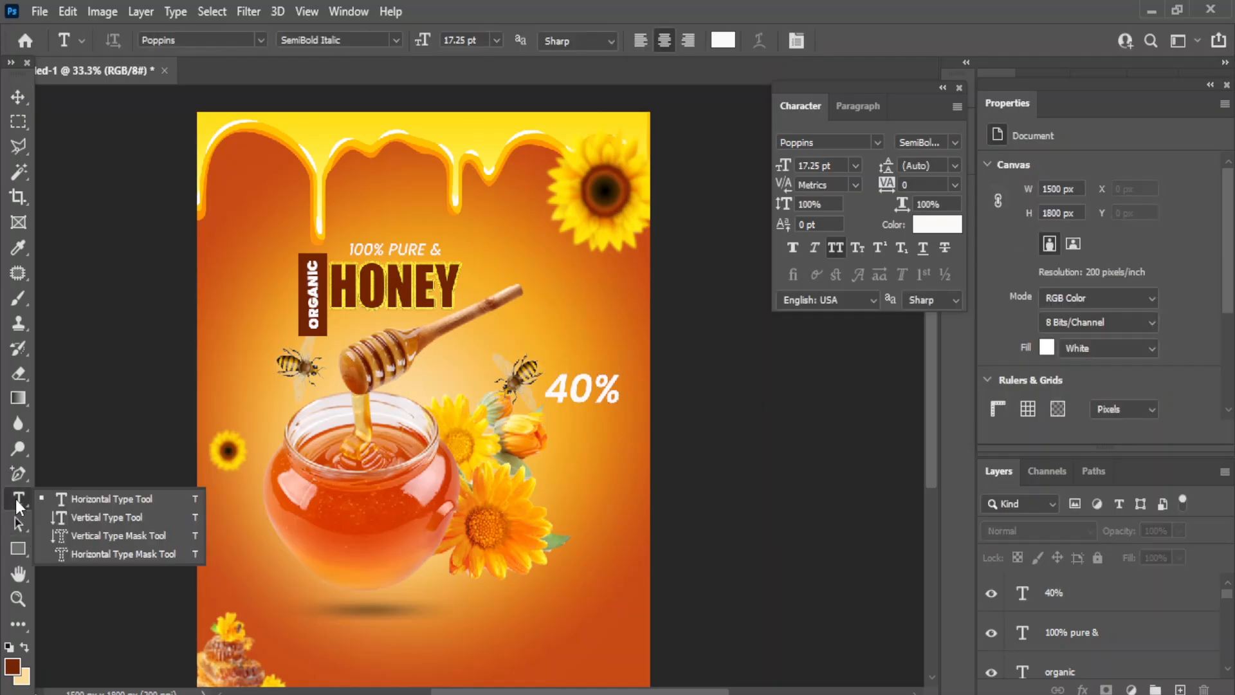
pyautogui.click(110, 500)
pyautogui.click(568, 497)
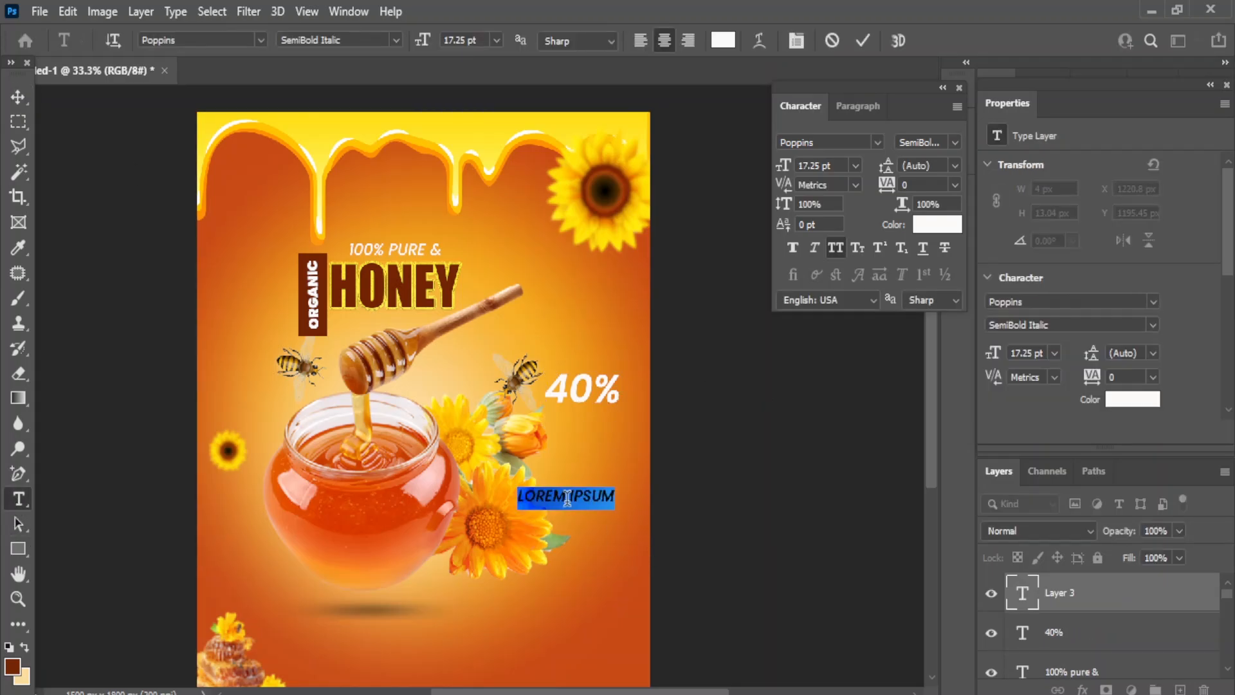
# - Add 'OFF' at 14 pt and place it right beside the 40%
pyautogui.write('off')
pyautogui.hotkey('ctrl', 'Return')
pyautogui.press('v')
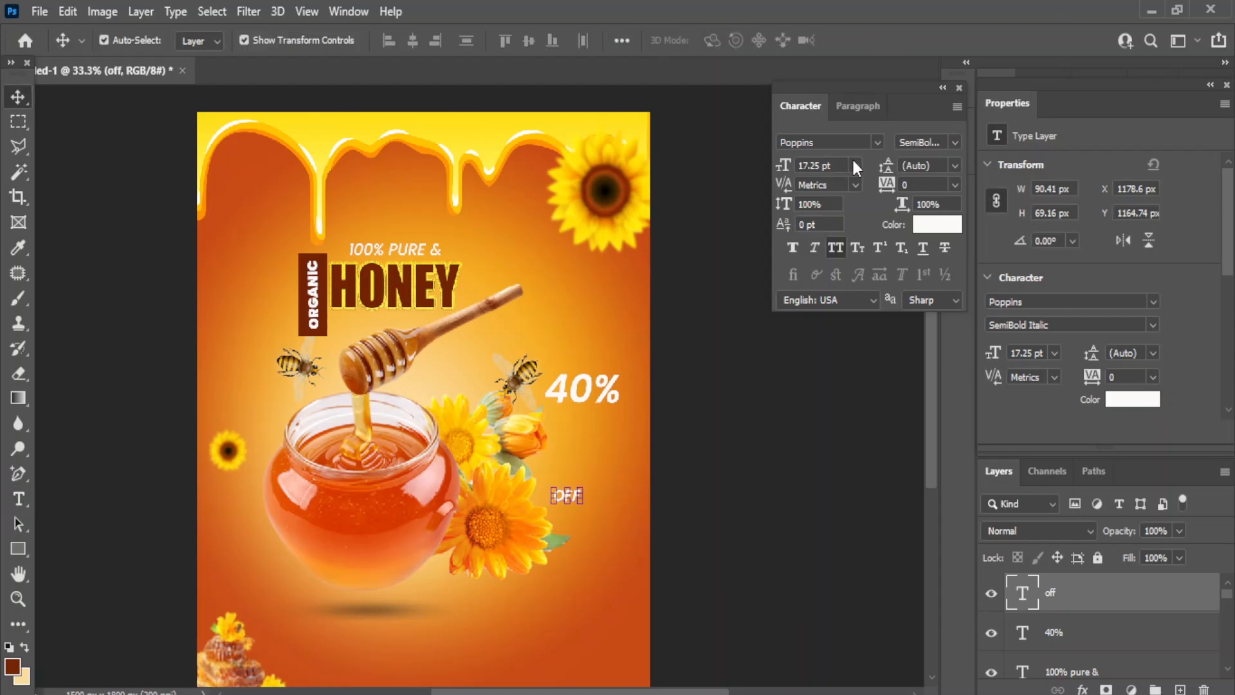
pyautogui.click(855, 166)
pyautogui.click(823, 295)
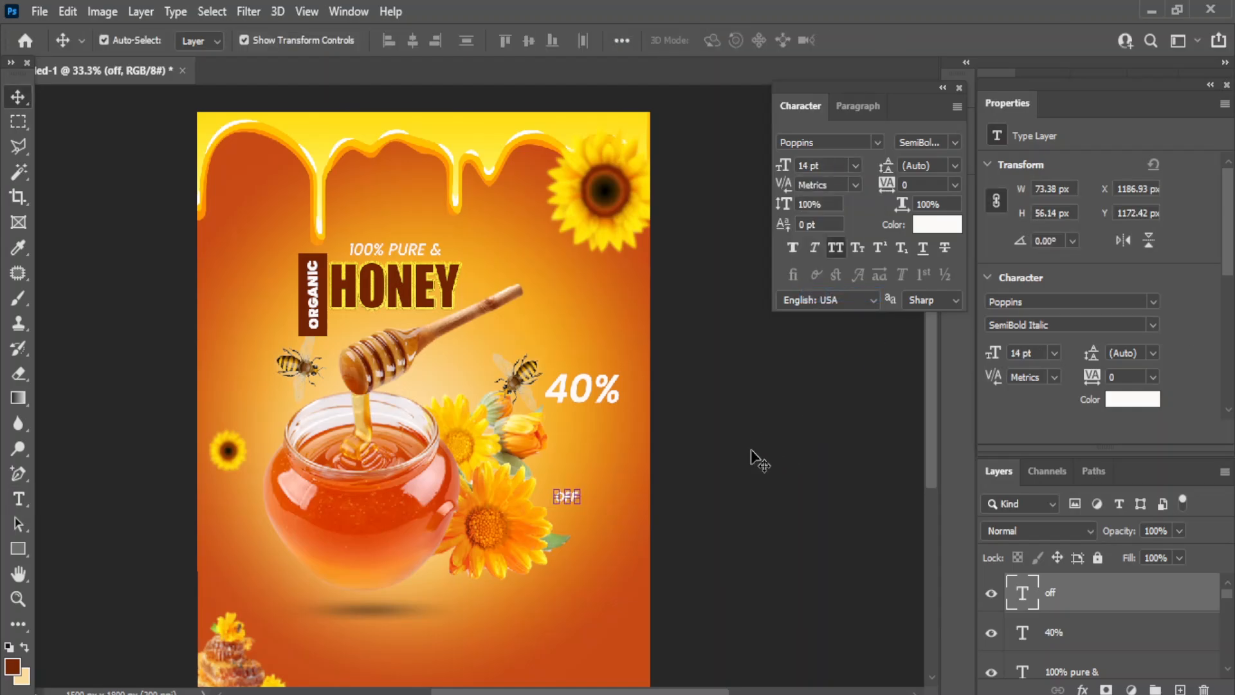
pyautogui.moveTo(565, 498); pyautogui.dragTo(639, 378)
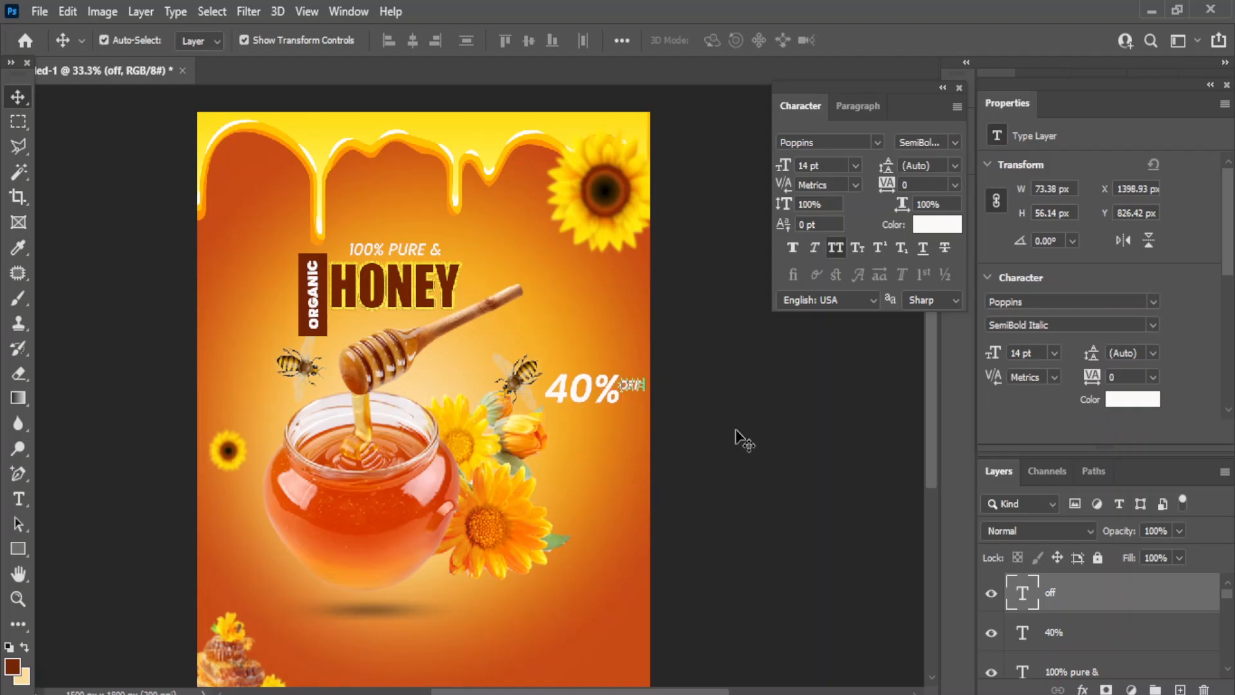
pyautogui.click(744, 441)
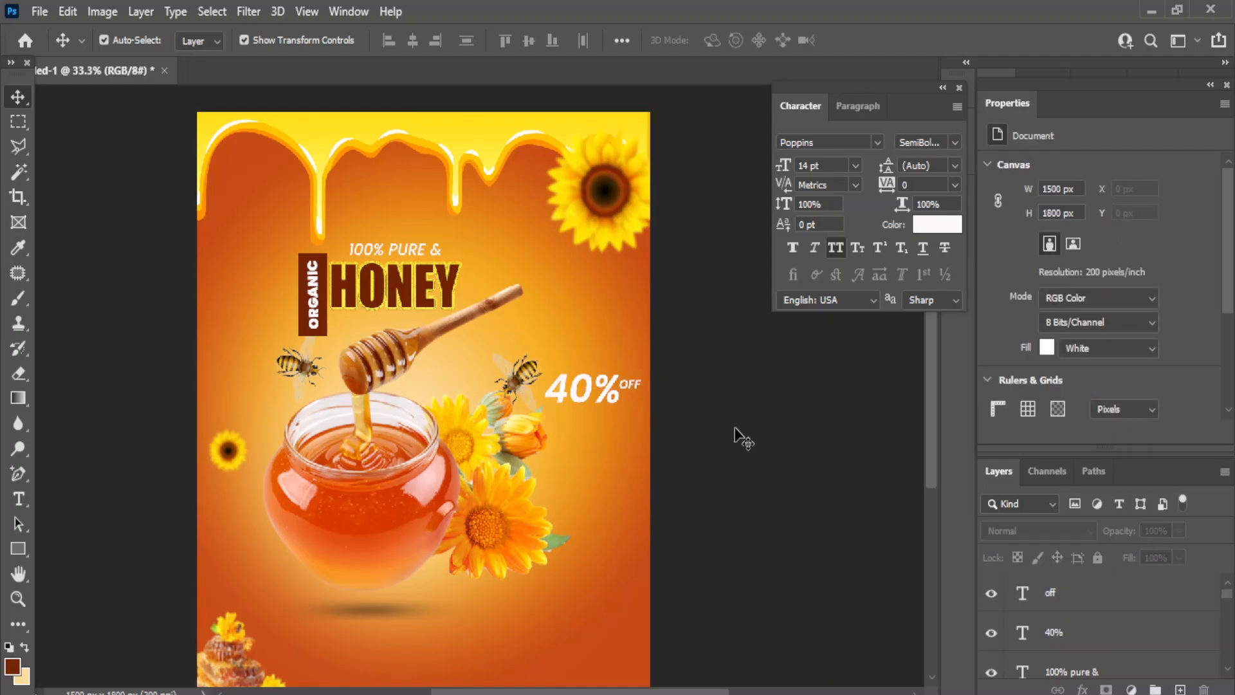
# - Add 'LIMITED OFFER' under 40% OFF, with a new empty layer beneath it
pyautogui.click(18, 494)
pyautogui.click(77, 499)
pyautogui.click(457, 617)
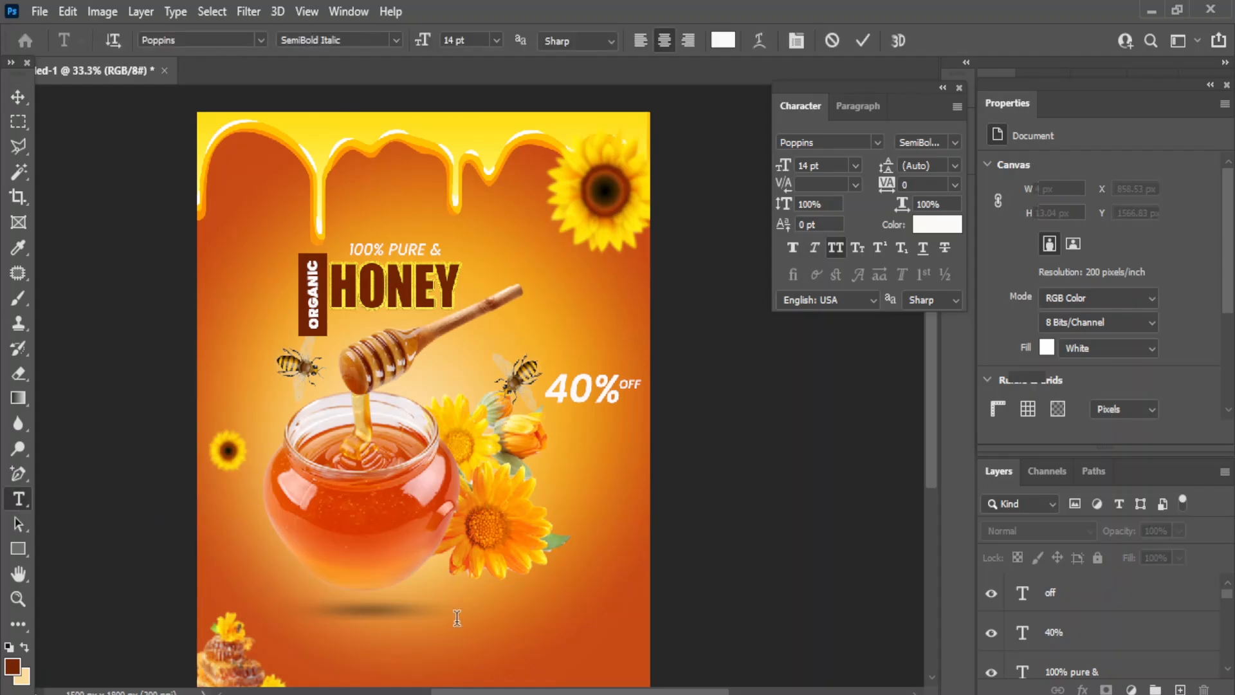
pyautogui.write('LIMITED')
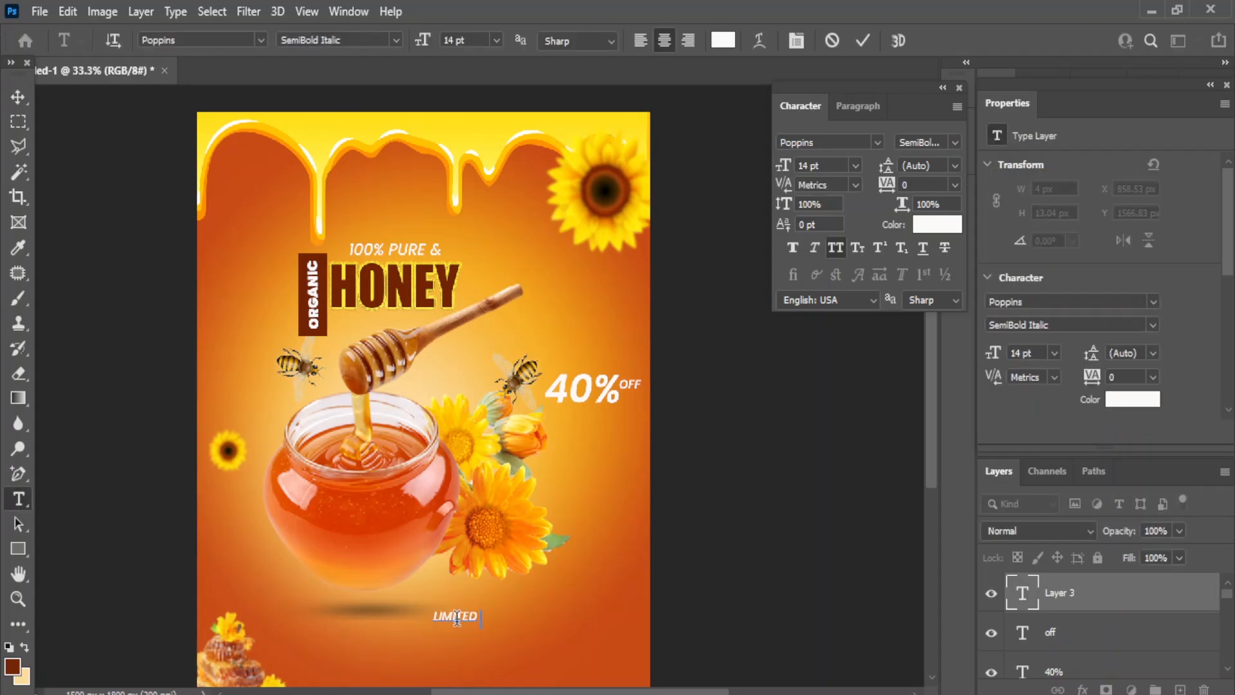
pyautogui.write(' OFFER')
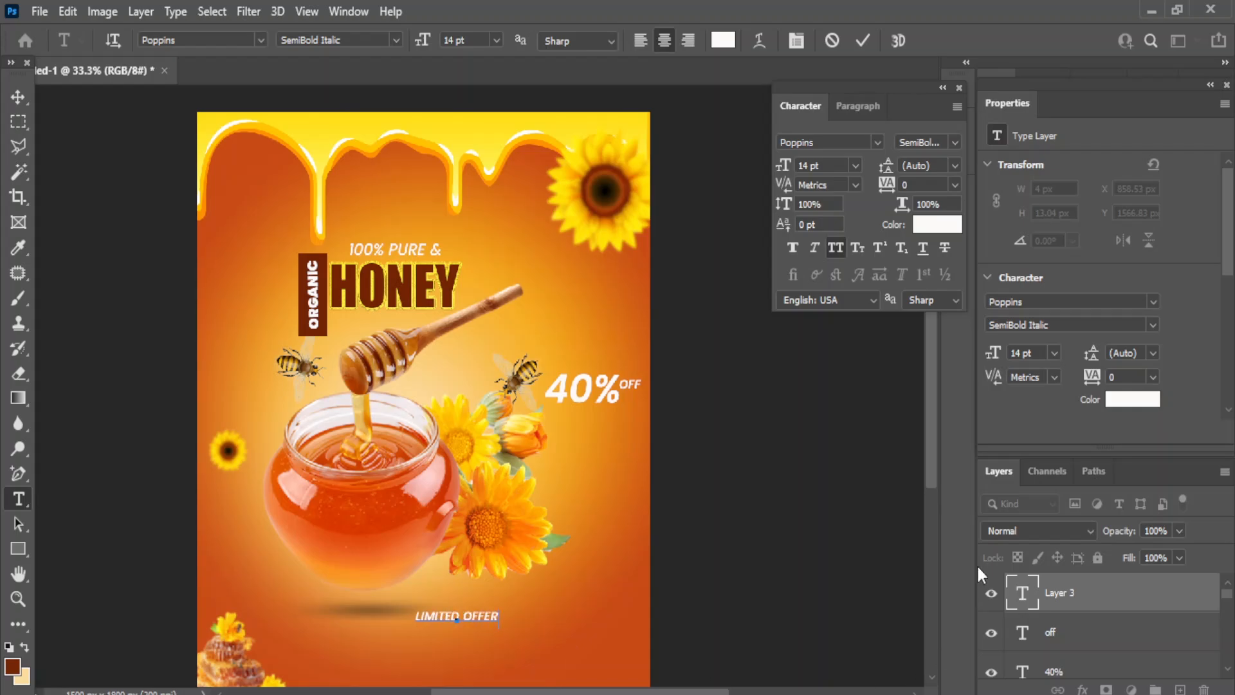
pyautogui.click(18, 96)
pyautogui.moveTo(461, 608); pyautogui.dragTo(581, 422)
pyautogui.click(1180, 689)
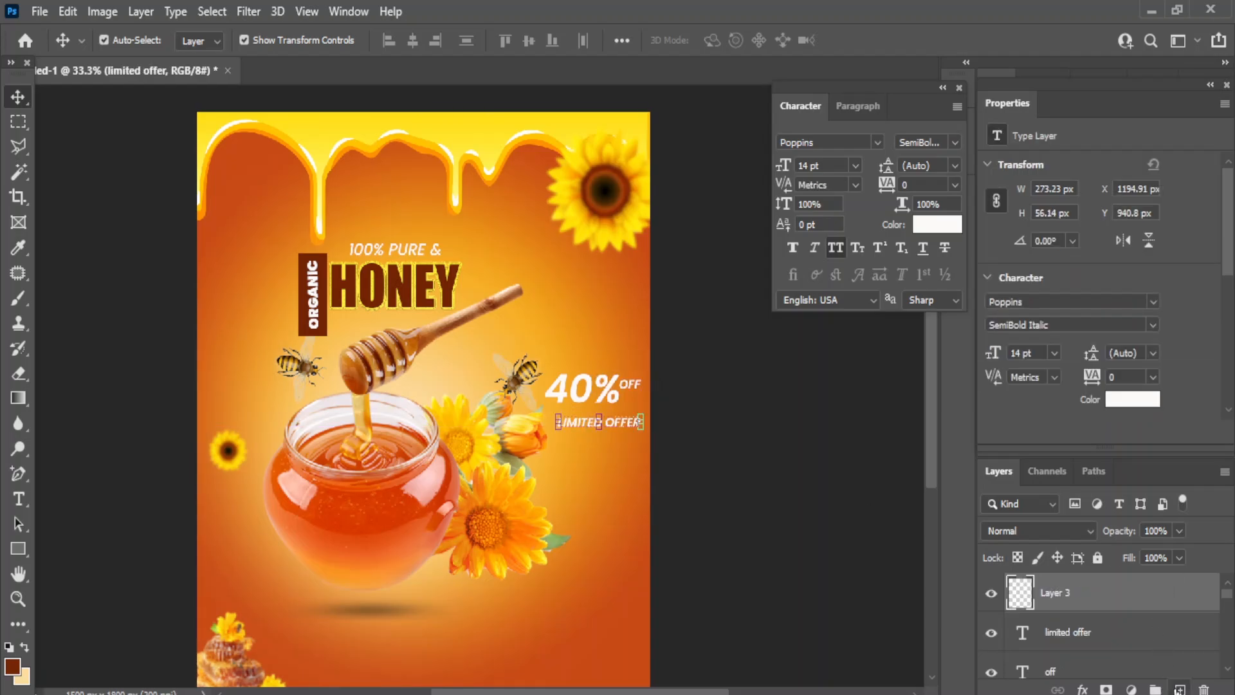
pyautogui.moveTo(1077, 591); pyautogui.dragTo(1068, 640)
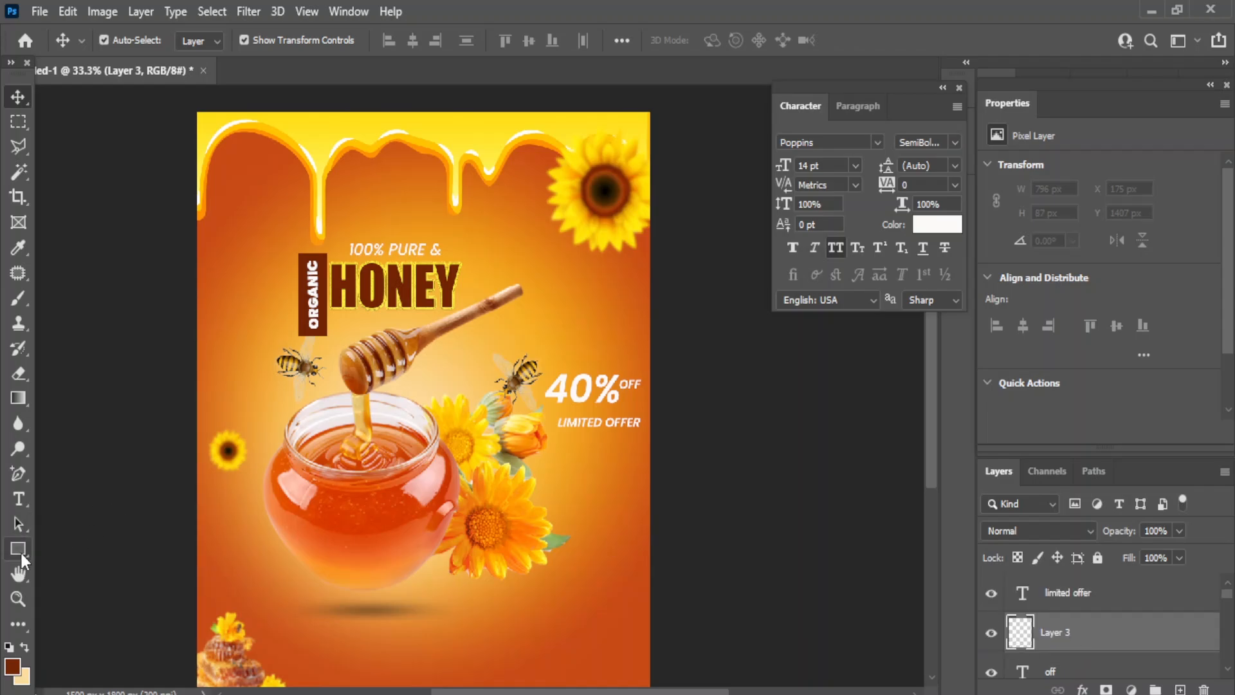
# - Draw a near-white rectangle bar behind the LIMITED OFFER text
pyautogui.click(18, 548)
pyautogui.click(83, 549)
pyautogui.moveTo(554, 415); pyautogui.dragTo(647, 433)
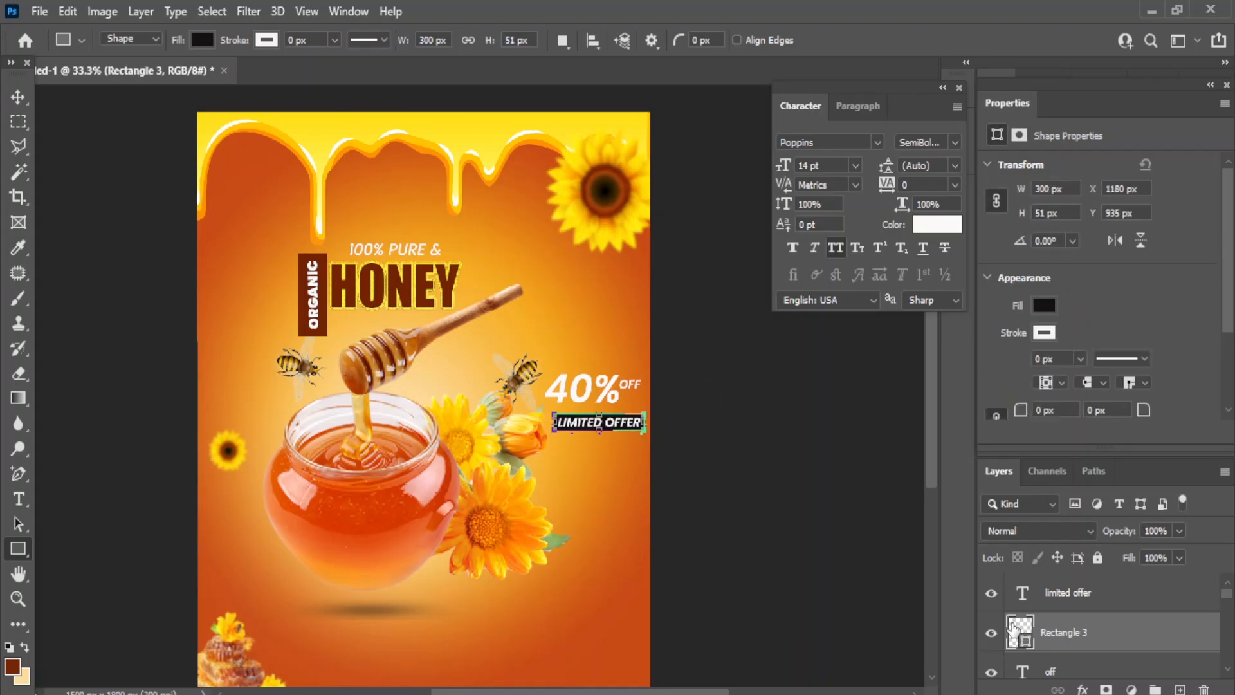
pyautogui.doubleClick(1019, 631)
pyautogui.click(757, 325)
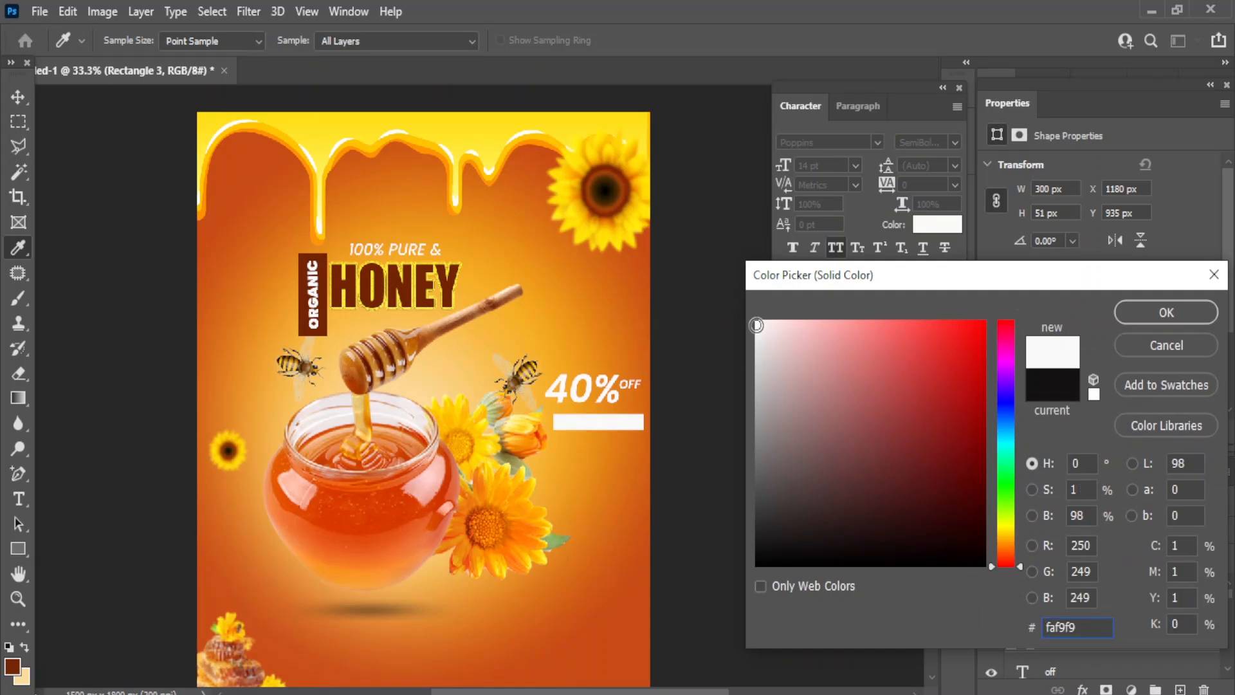
pyautogui.click(1147, 312)
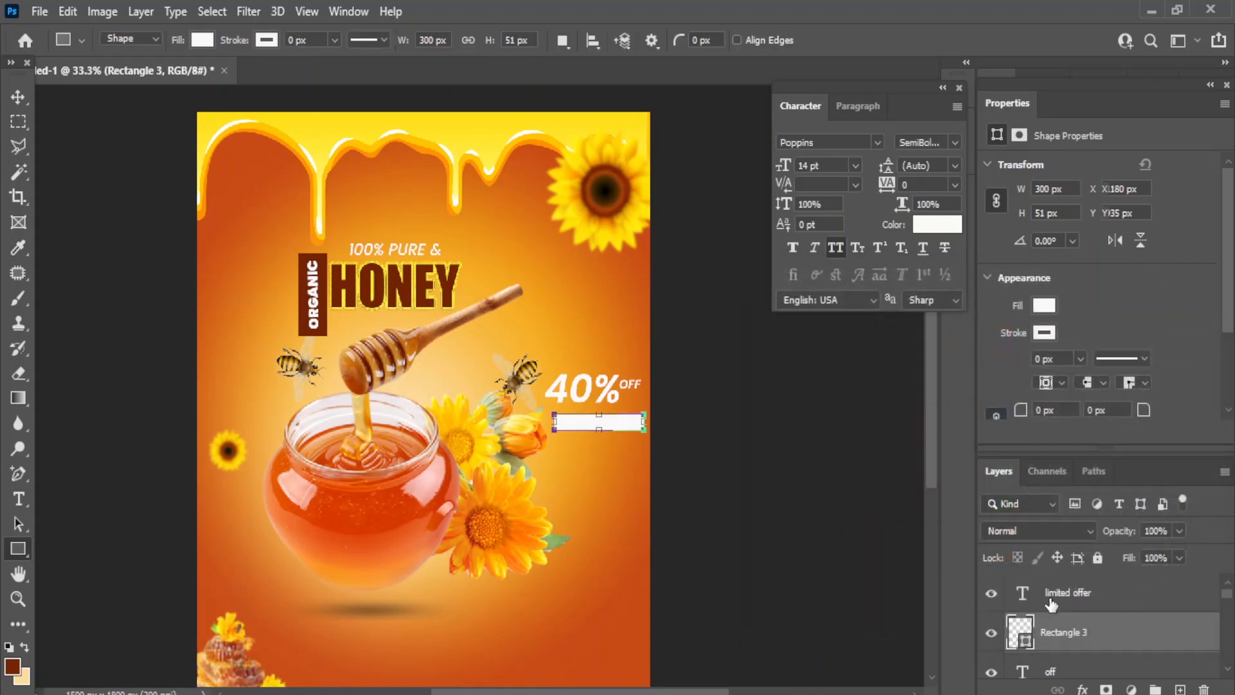
# - Colour LIMITED OFFER with the dark brown sampled from HONEY and set it to 12 pt
pyautogui.click(1082, 594)
pyautogui.click(933, 226)
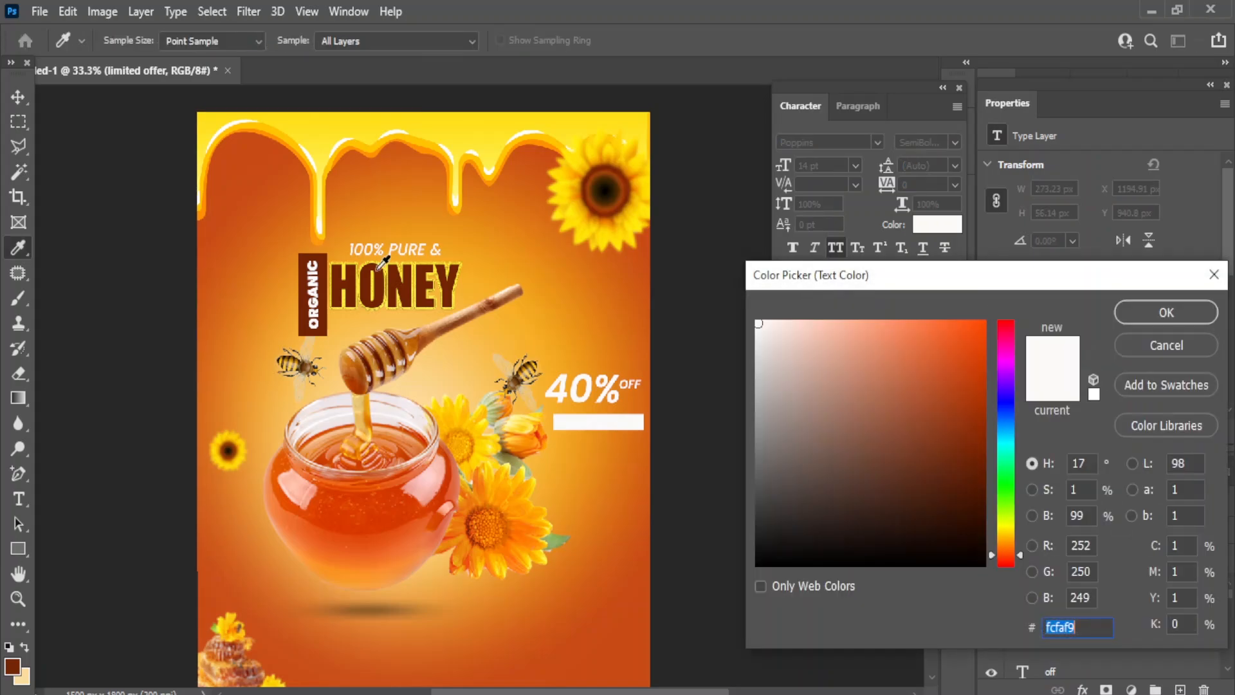
pyautogui.click(324, 293)
pyautogui.click(1171, 308)
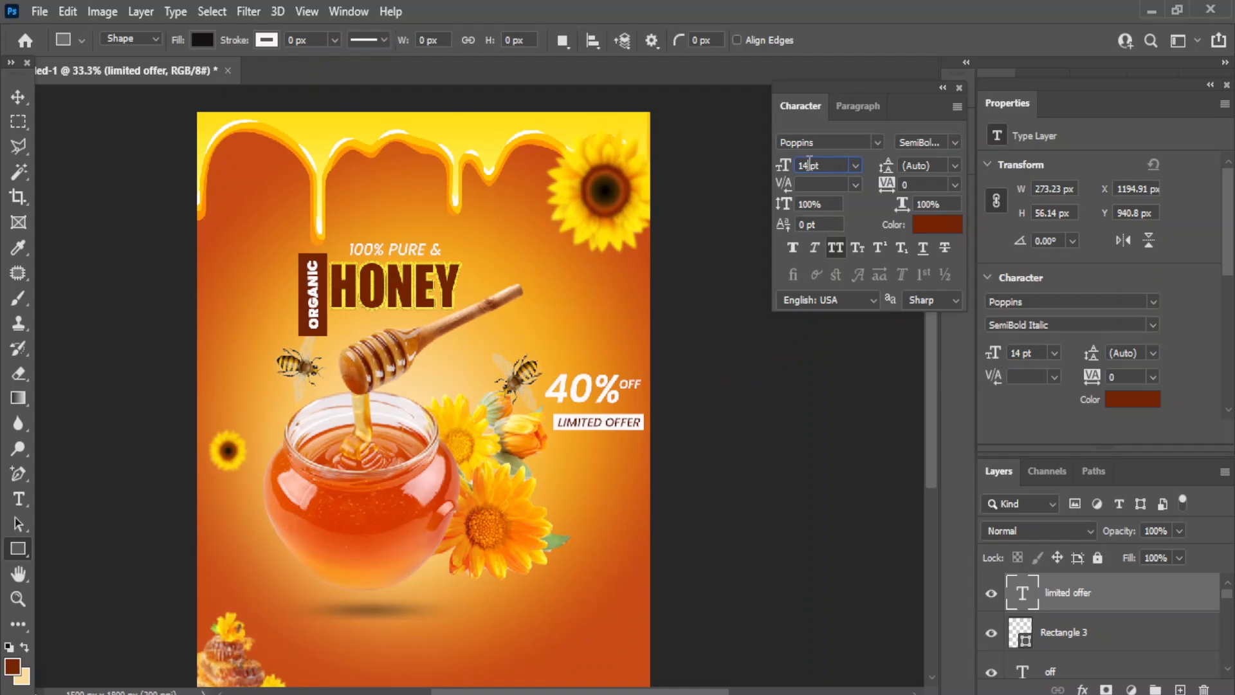
pyautogui.press('Return')
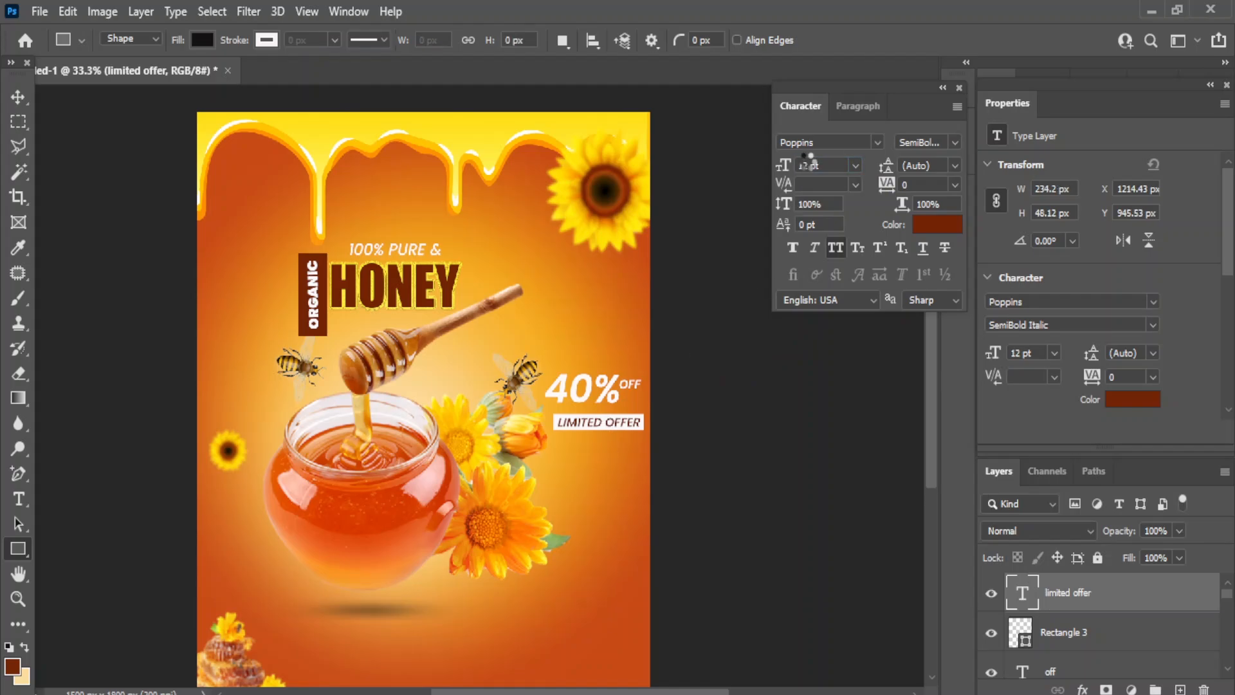
# - Nudge the LIMITED OFFER text and its bar together up and left beneath 40% OFF
pyautogui.click(1061, 634)
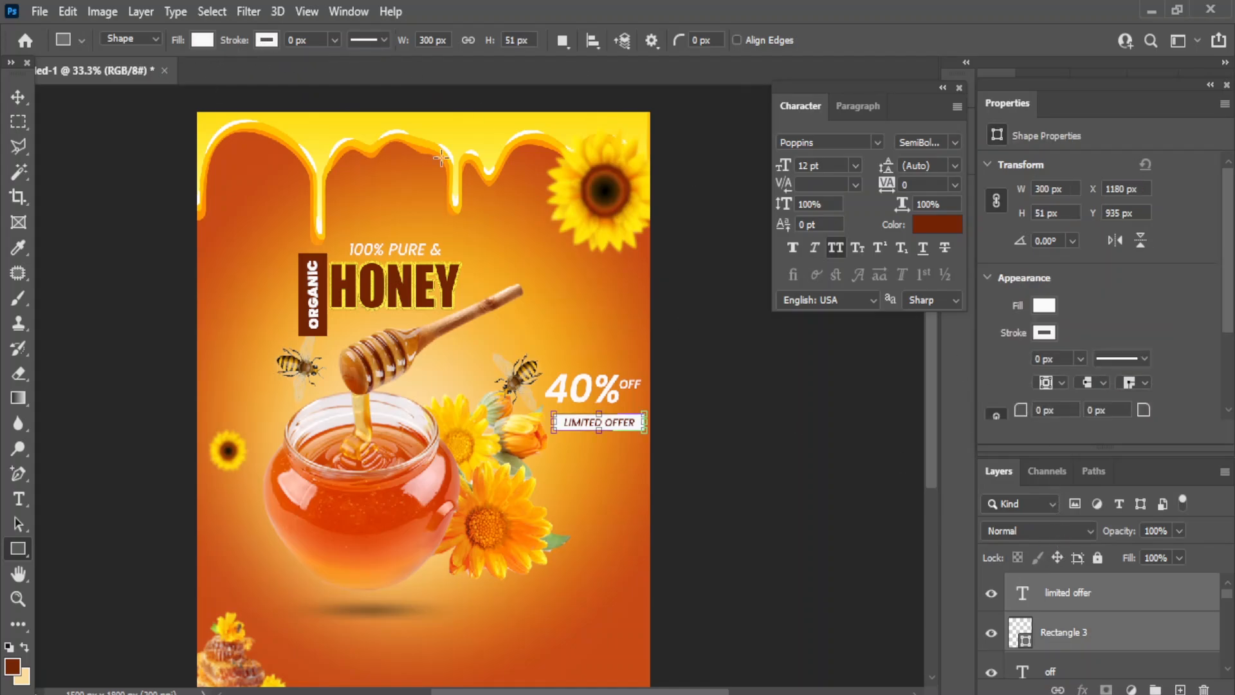
pyautogui.press('v')
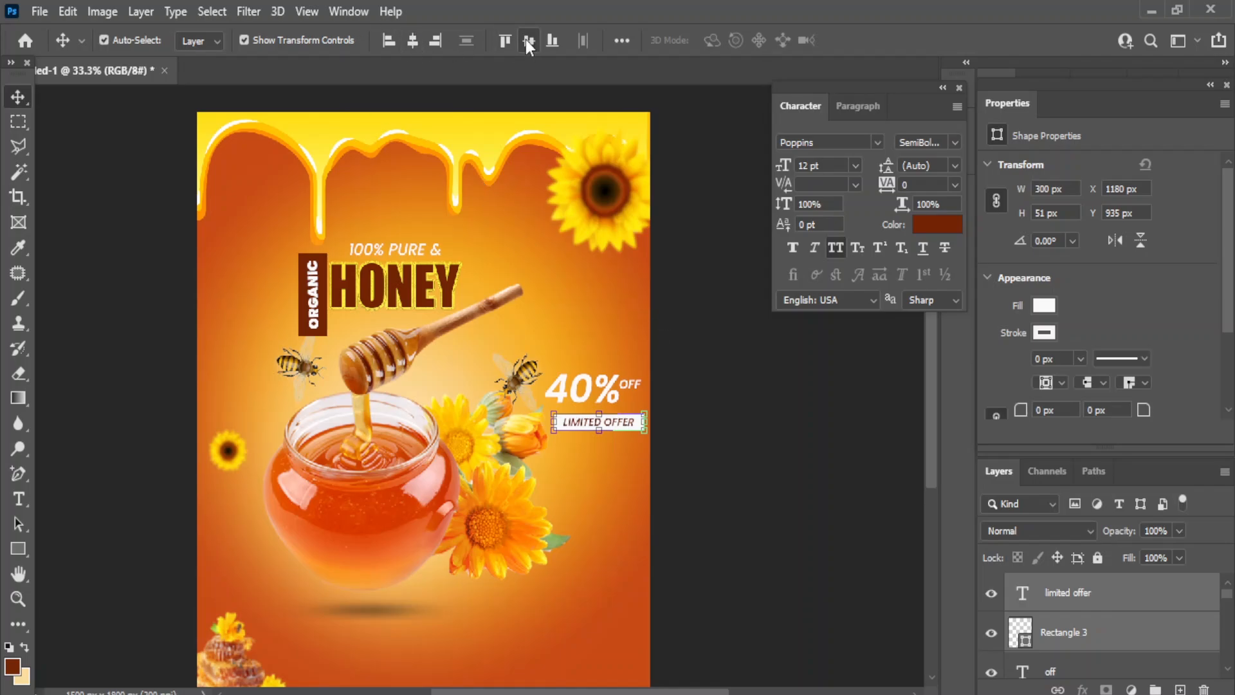
pyautogui.hotkey('shift', 'Up')
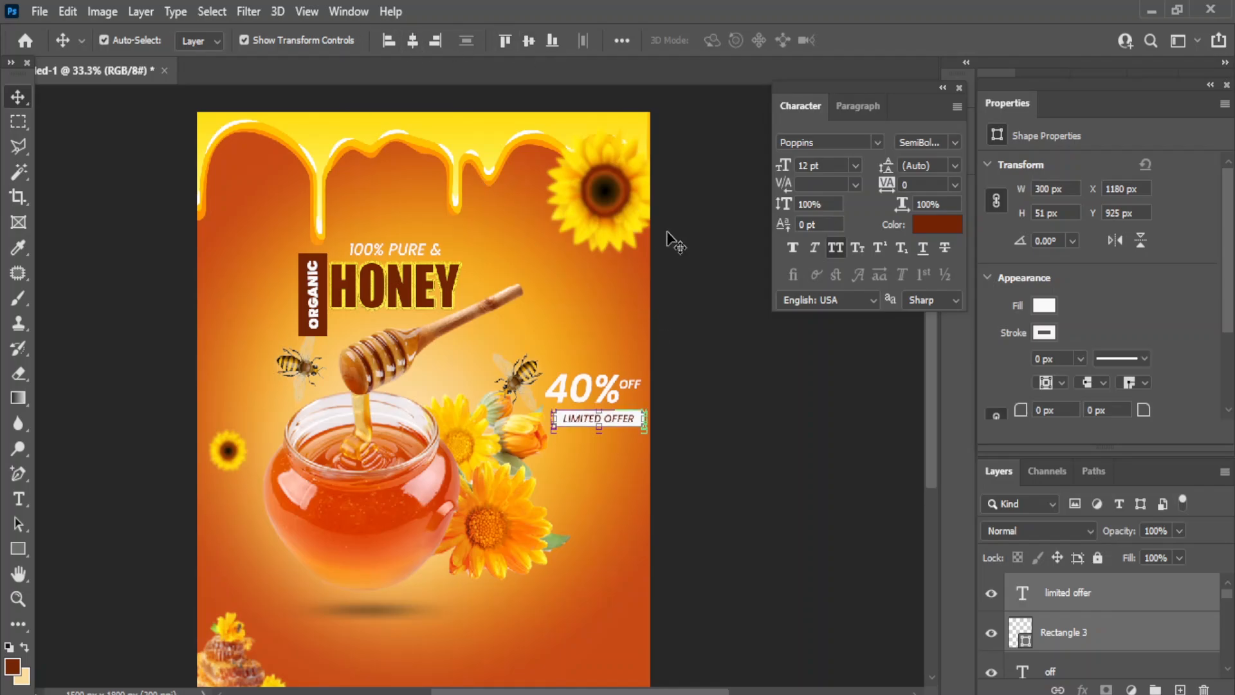
pyautogui.press('Left')
pyautogui.press('Left')
pyautogui.press('Left')
pyautogui.click(779, 421)
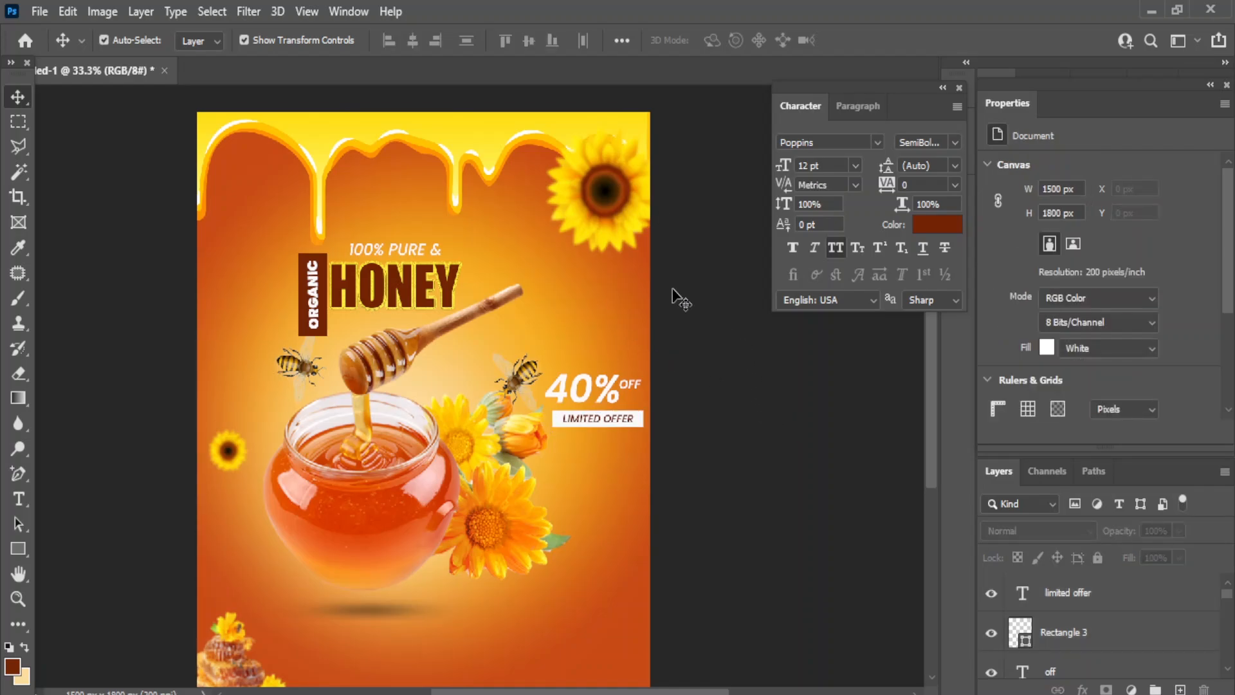
# - Drag the honeycomb image from the honey images folder onto the poster
pyautogui.moveTo(471, 294); pyautogui.dragTo(489, 244)
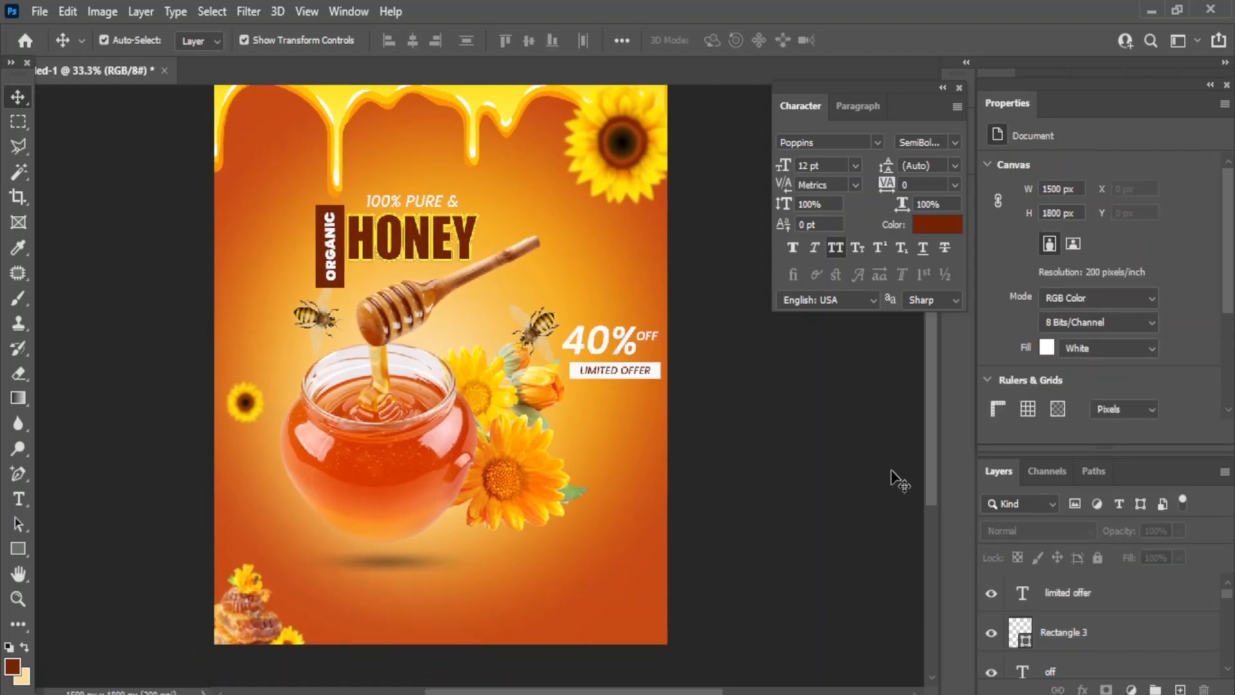
pyautogui.click(623, 651)
pyautogui.moveTo(282, 362); pyautogui.dragTo(598, 598)
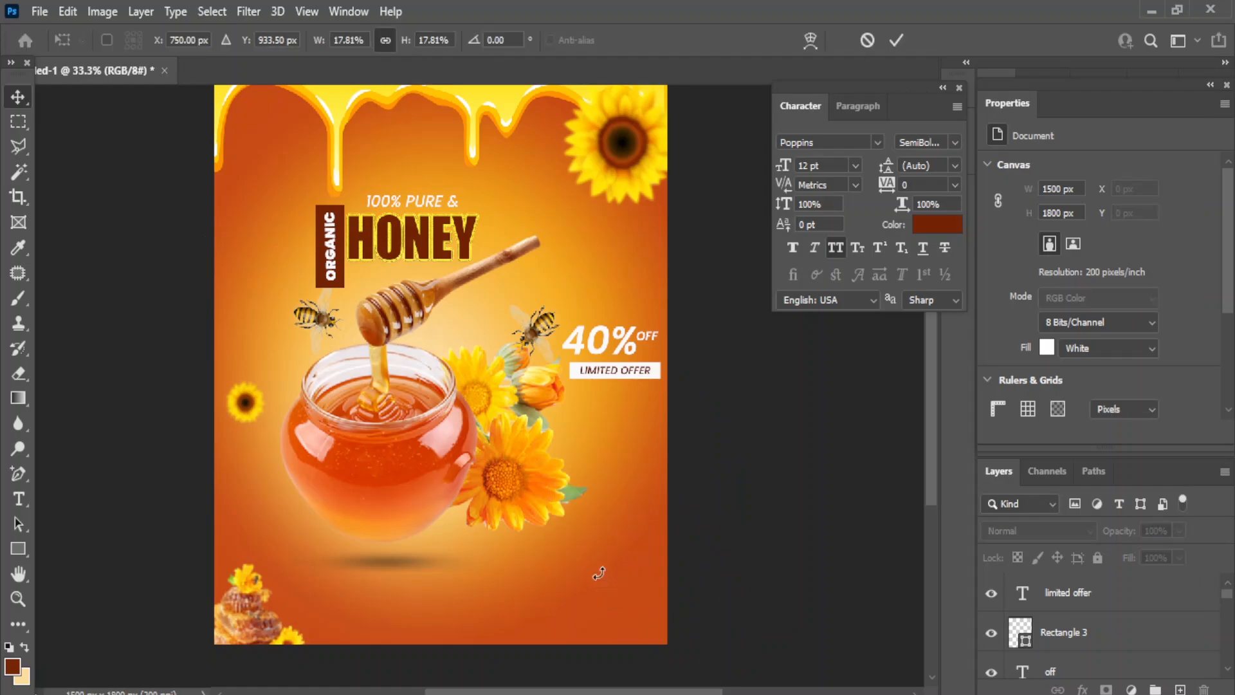
# - Shrink the honeycomb to about 93 × 127 px, tilt it −64°, and place it below LIMITED OFFER
pyautogui.moveTo(215, 537); pyautogui.dragTo(565, 269)
pyautogui.moveTo(628, 229); pyautogui.dragTo(623, 434)
pyautogui.moveTo(557, 478); pyautogui.dragTo(640, 427)
pyautogui.moveTo(648, 478); pyautogui.dragTo(699, 421)
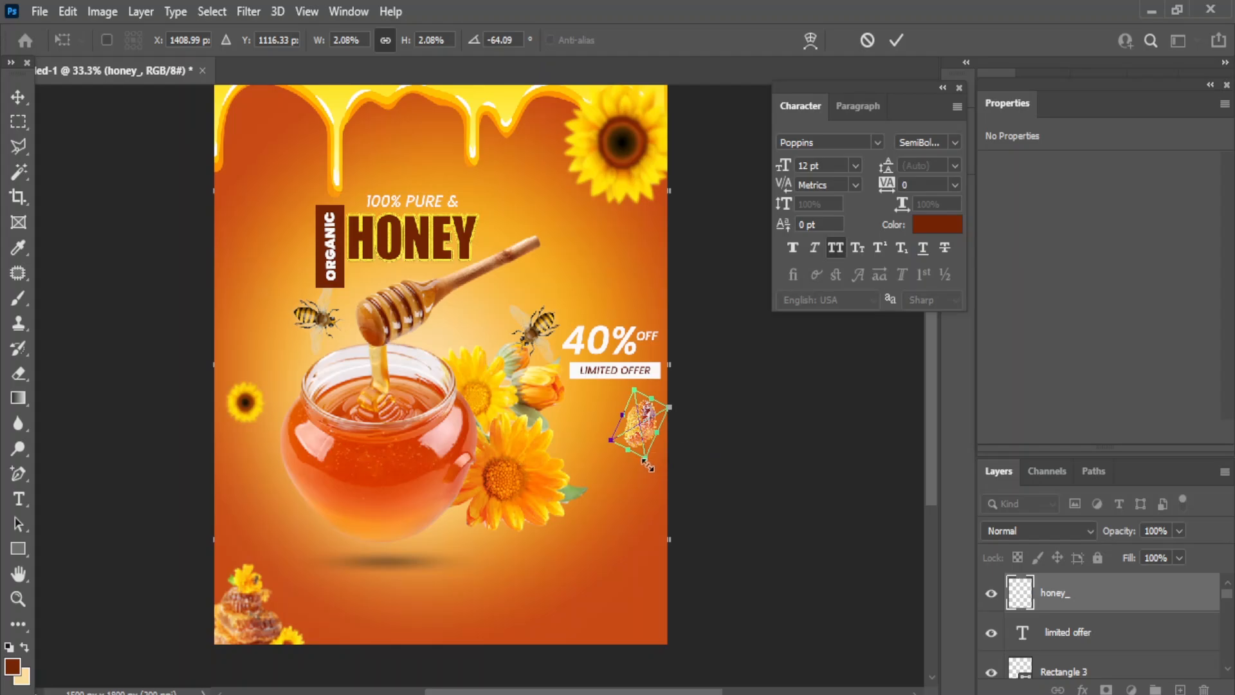
pyautogui.moveTo(647, 462); pyautogui.dragTo(644, 451)
pyautogui.click(18, 97)
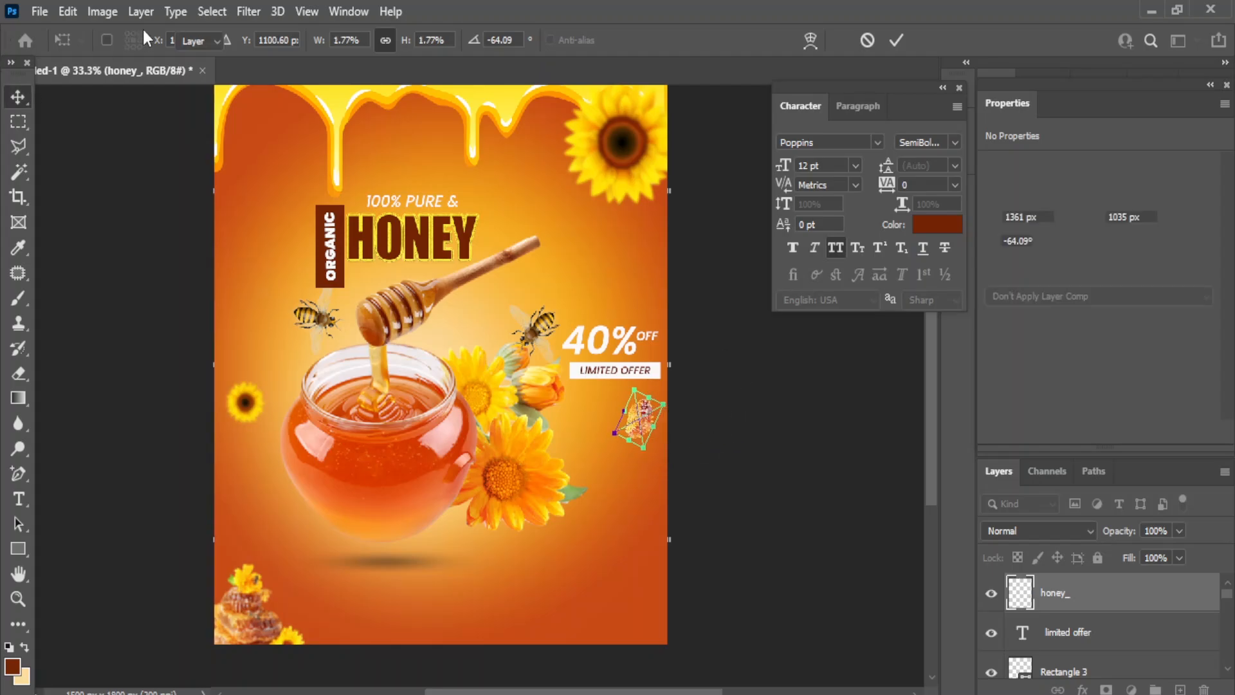
# - Apply a Gaussian Blur with a 2.8 px radius to the small honeycomb
pyautogui.click(252, 9)
pyautogui.moveTo(295, 256)
pyautogui.click(515, 330)
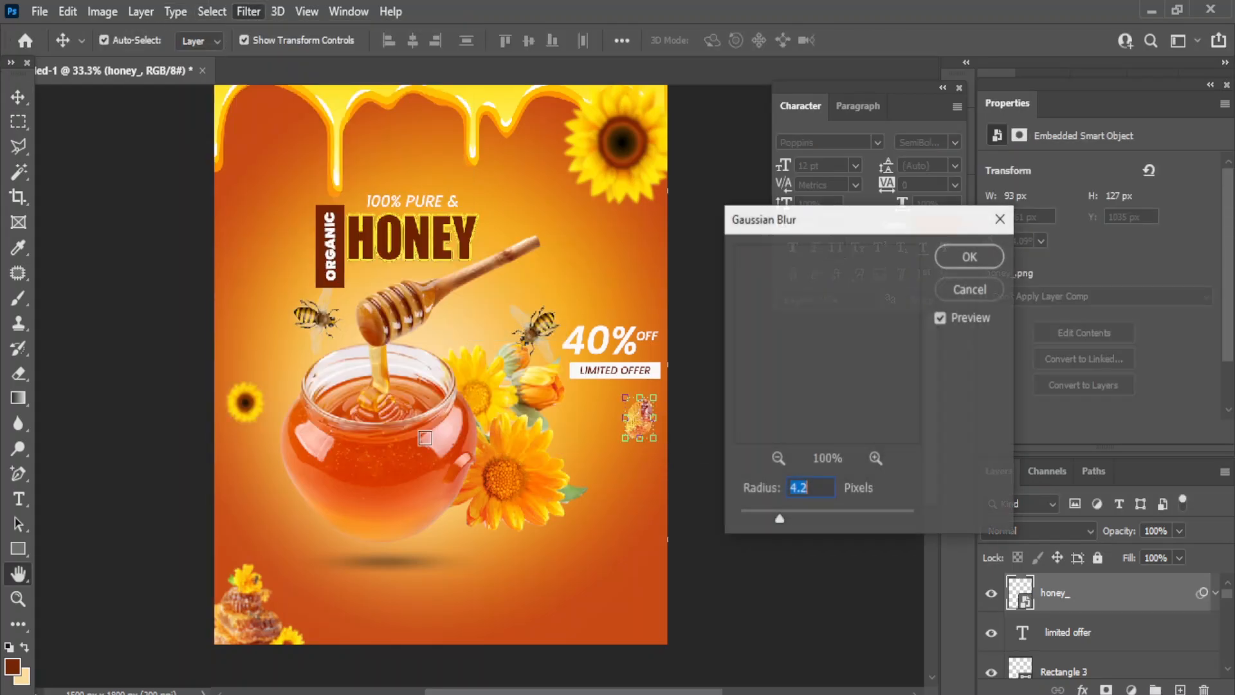
pyautogui.moveTo(780, 520); pyautogui.dragTo(767, 519)
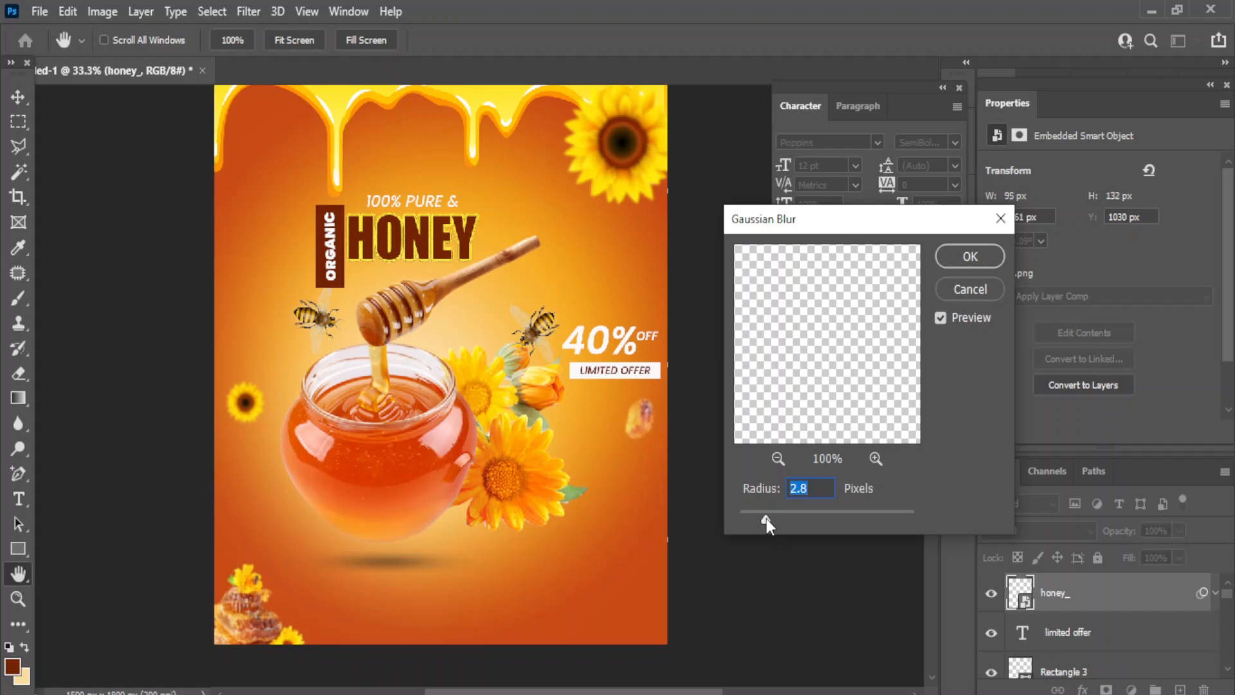
pyautogui.click(970, 256)
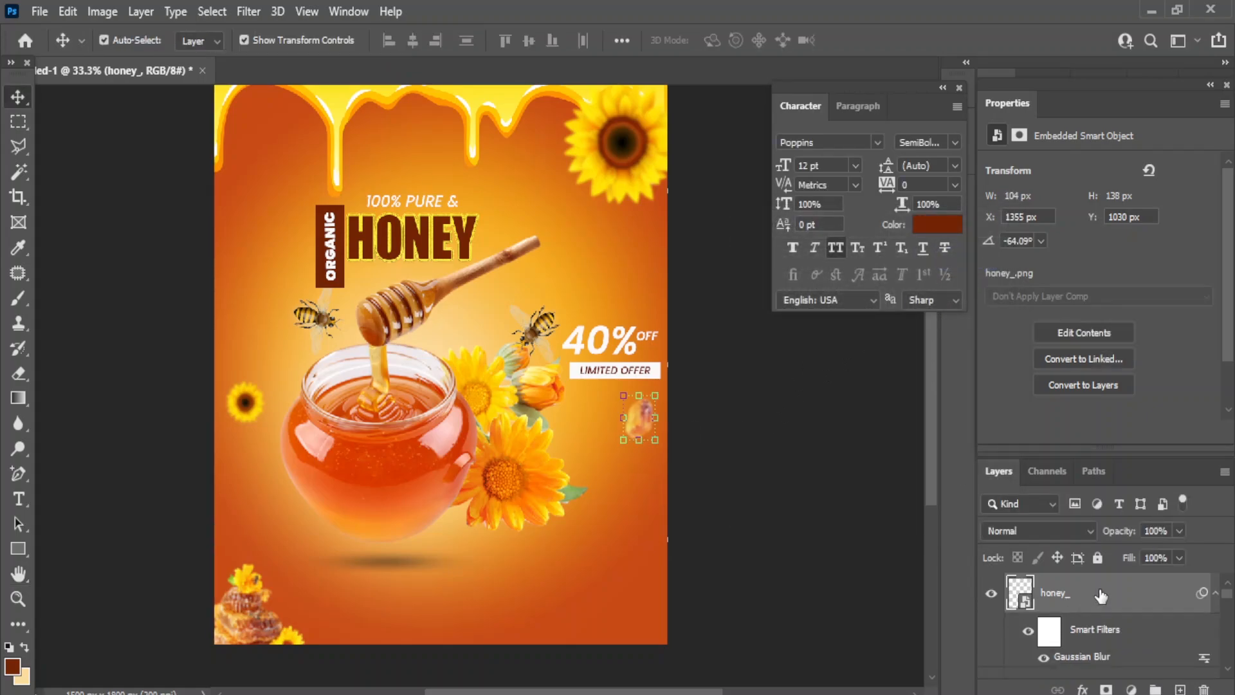
# - Duplicate the blurred honeycomb and move the copy, enlarged to about 142 × 189 px, left of ORGANIC
pyautogui.moveTo(1102, 596); pyautogui.dragTo(1183, 688)
pyautogui.moveTo(641, 418); pyautogui.dragTo(300, 215)
pyautogui.hotkey('ctrl', 't')
pyautogui.click(628, 294)
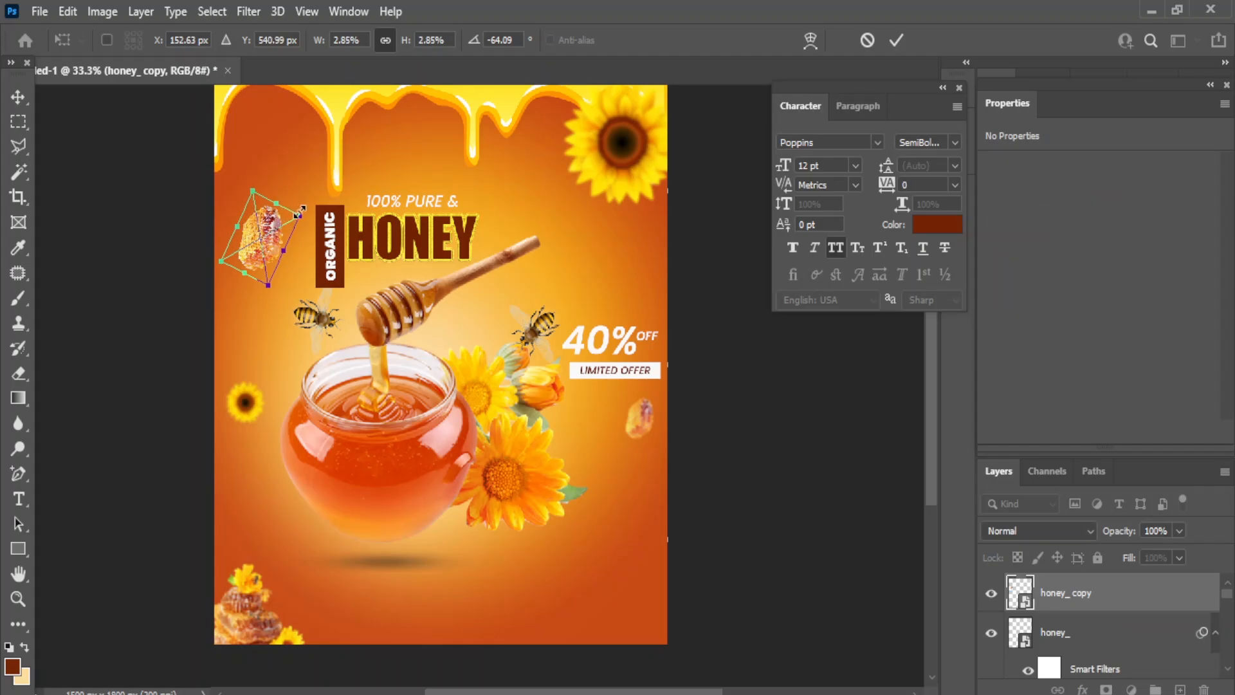
pyautogui.press('Return')
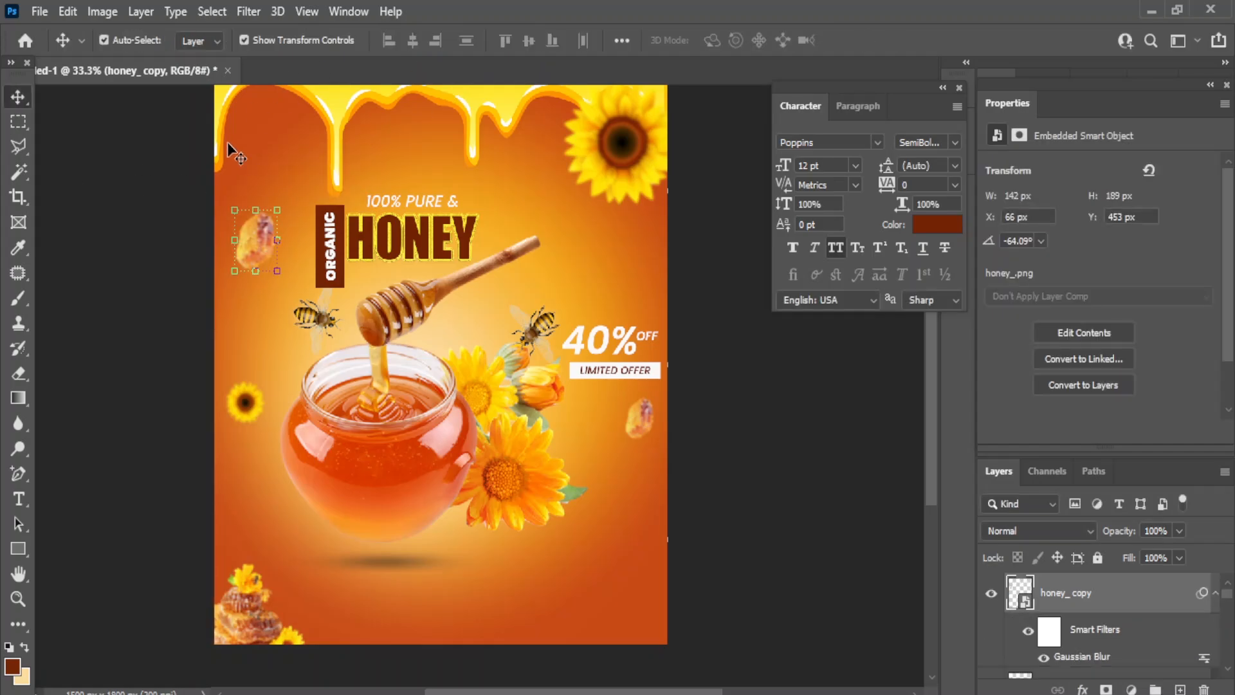
pyautogui.click(789, 480)
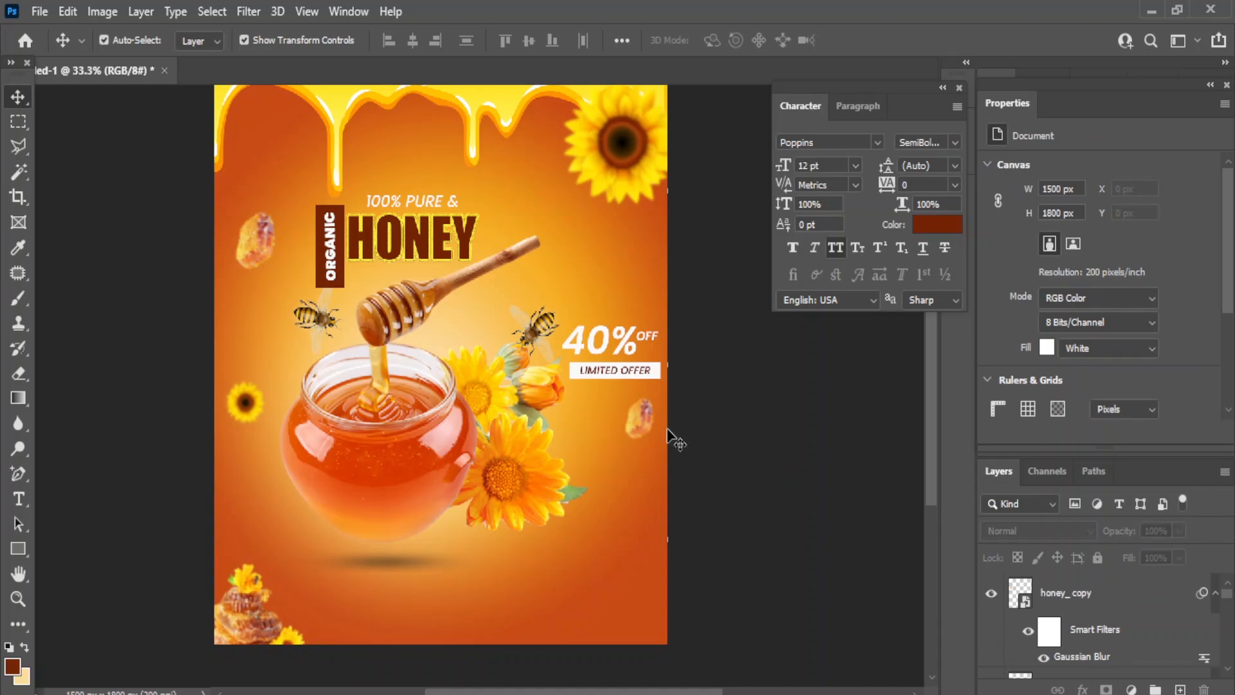
# - Type 'ORDER NOW' near the bottom centre of the poster
pyautogui.rightClick(20, 502)
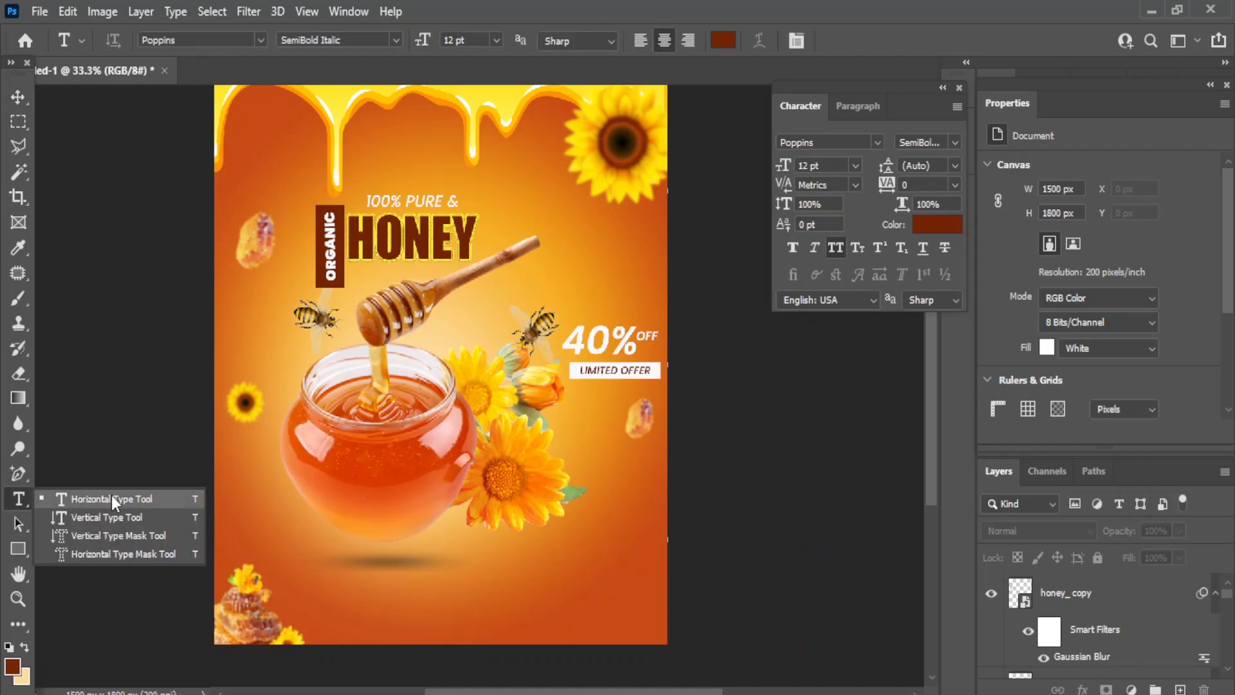
pyautogui.click(110, 499)
pyautogui.click(428, 608)
pyautogui.write('ORDER')
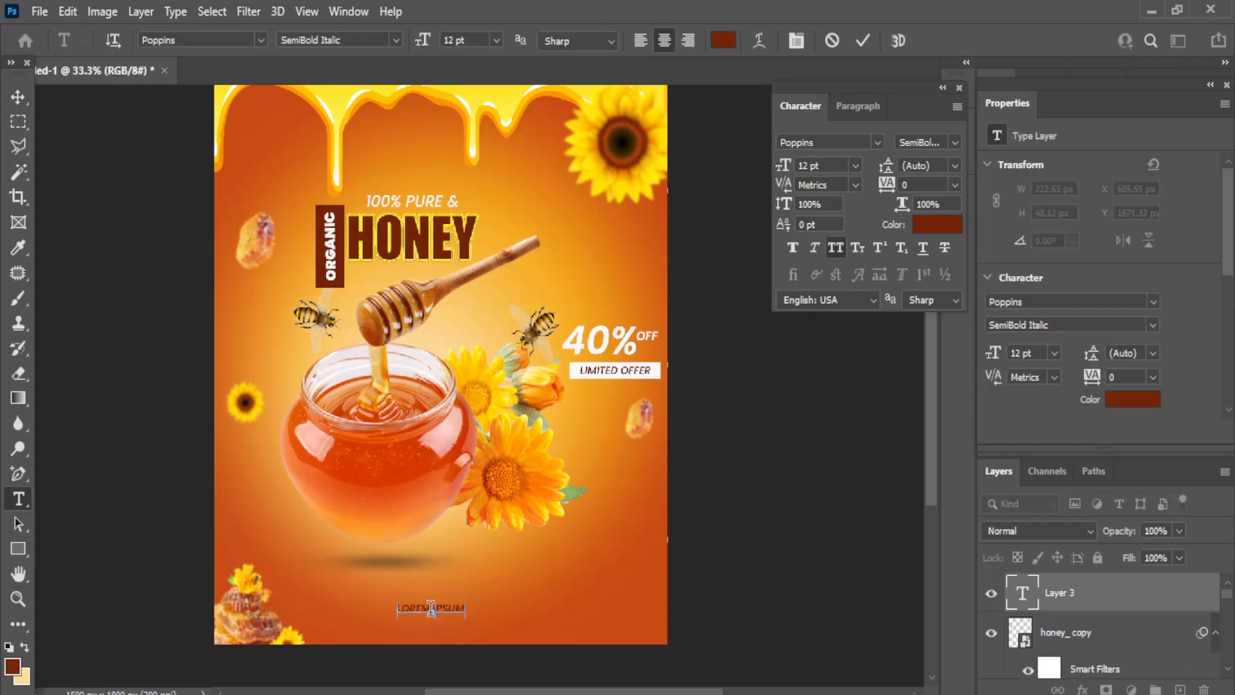
pyautogui.write(' NOW')
pyautogui.click(18, 97)
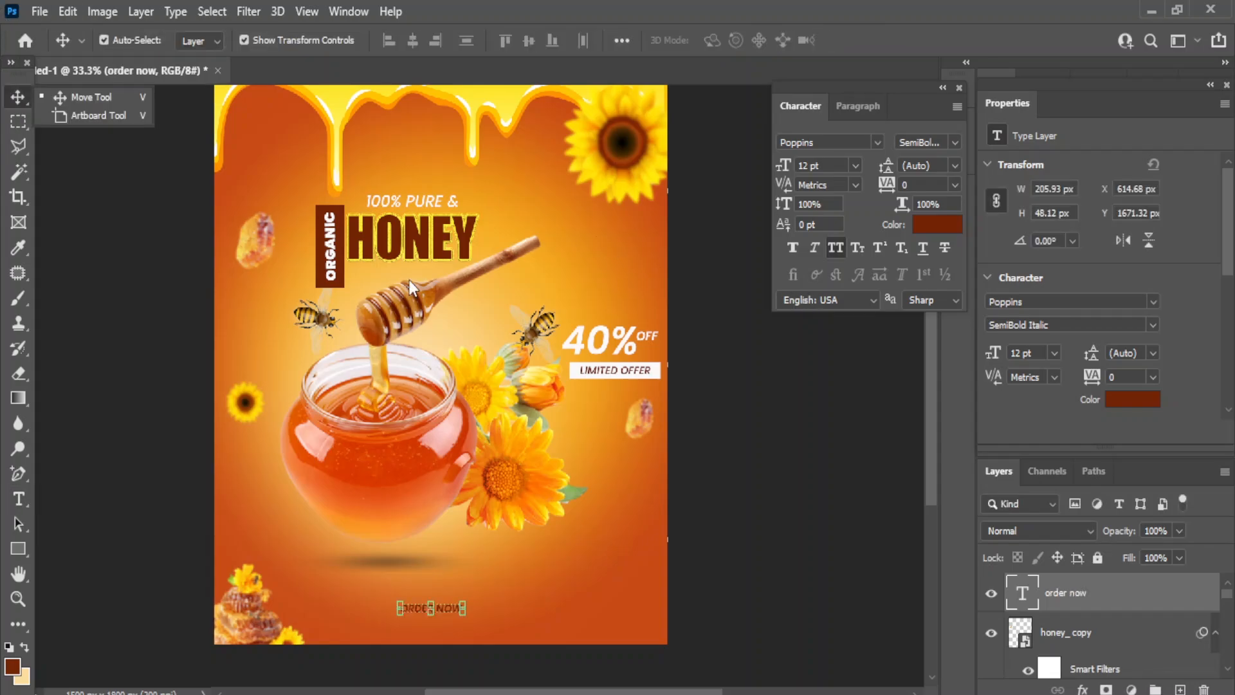
pyautogui.click(786, 414)
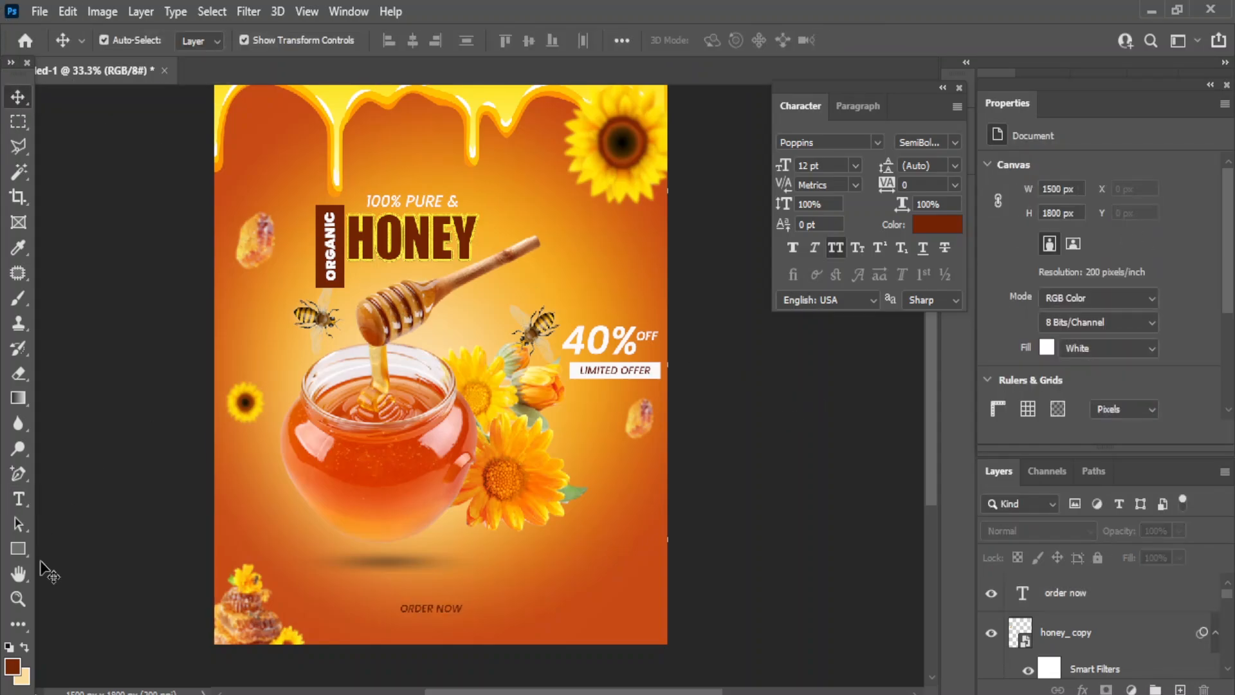
# - Draw a rectangle over ORDER NOW, centre both, and move the box beneath the text layer
pyautogui.click(21, 554)
pyautogui.click(147, 550)
pyautogui.moveTo(389, 600); pyautogui.dragTo(468, 616)
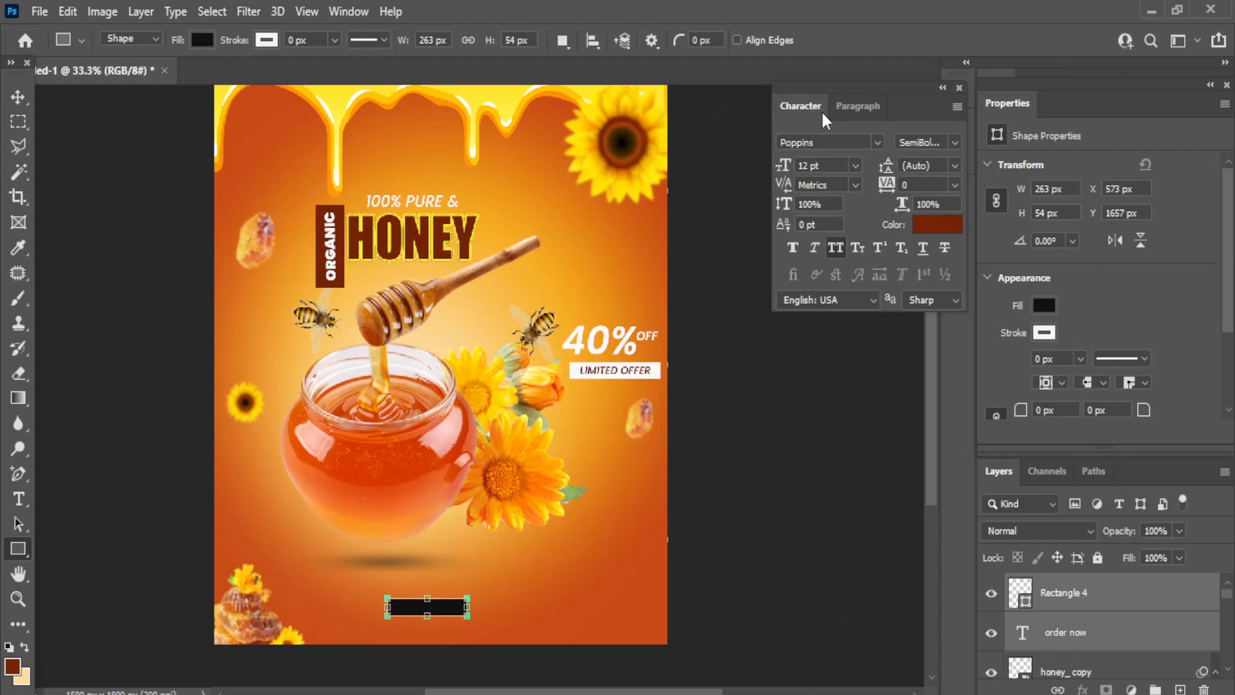
pyautogui.click(15, 98)
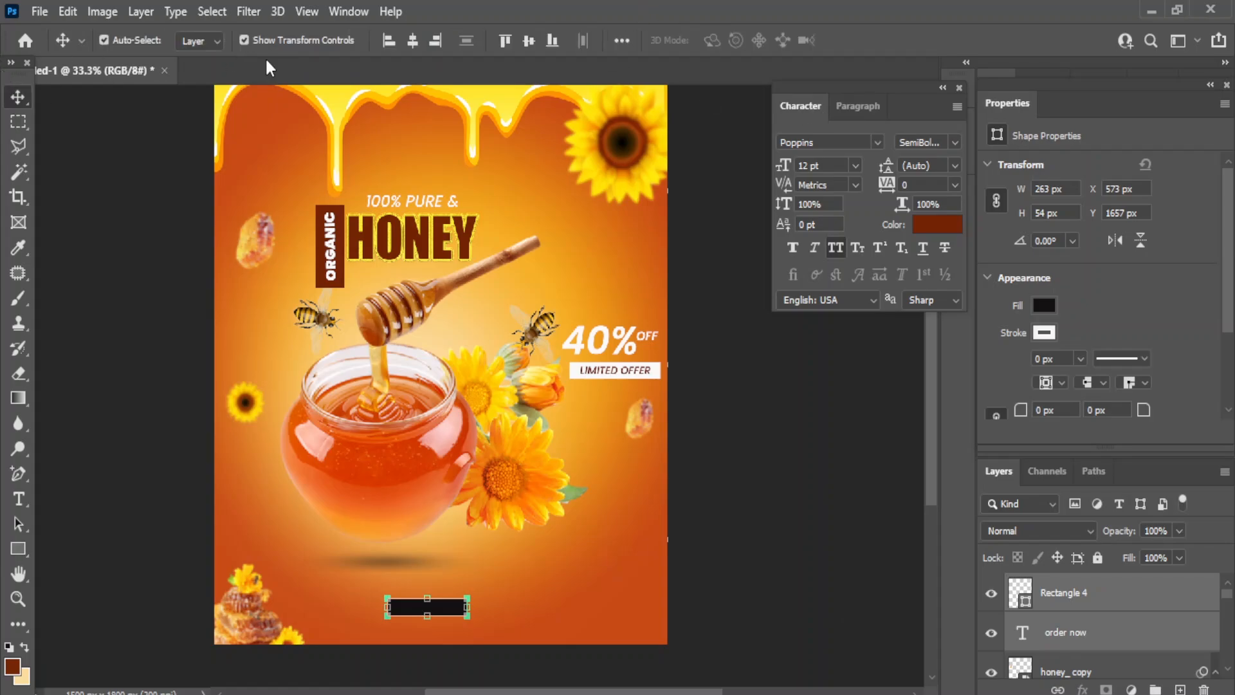
pyautogui.click(412, 42)
pyautogui.click(529, 41)
pyautogui.moveTo(1076, 604); pyautogui.dragTo(1072, 640)
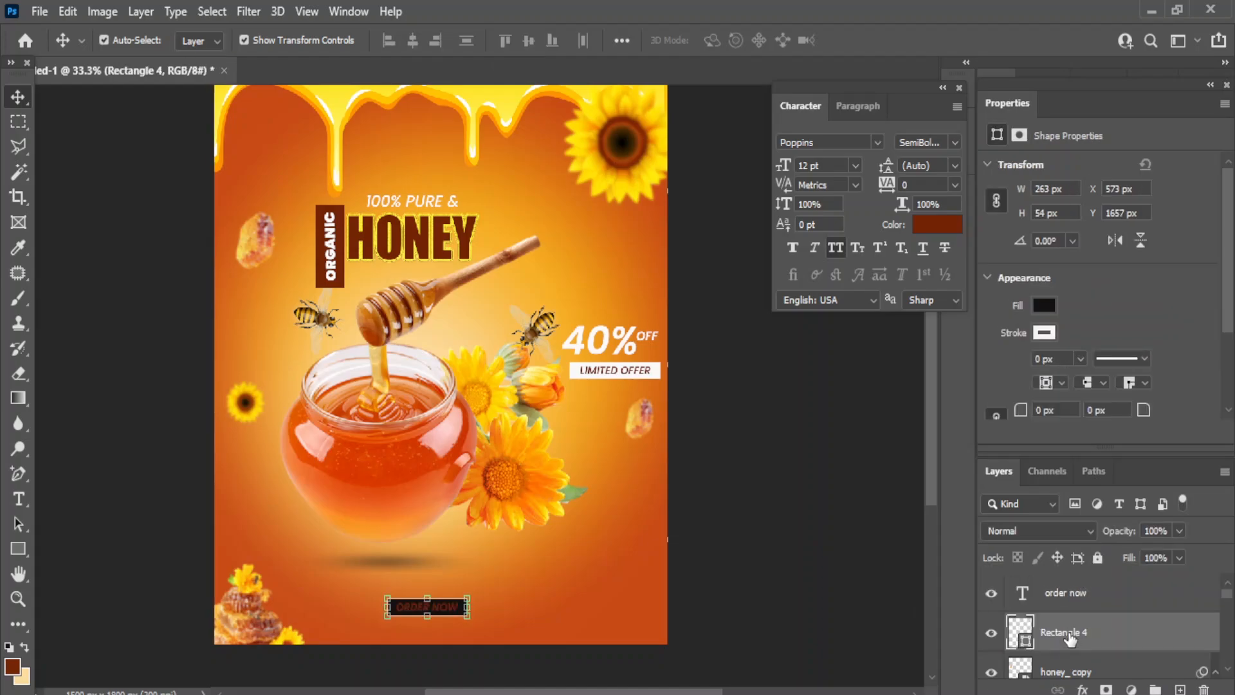
# - Change the Rectangle 4 box's fill colour to white
pyautogui.click(1055, 593)
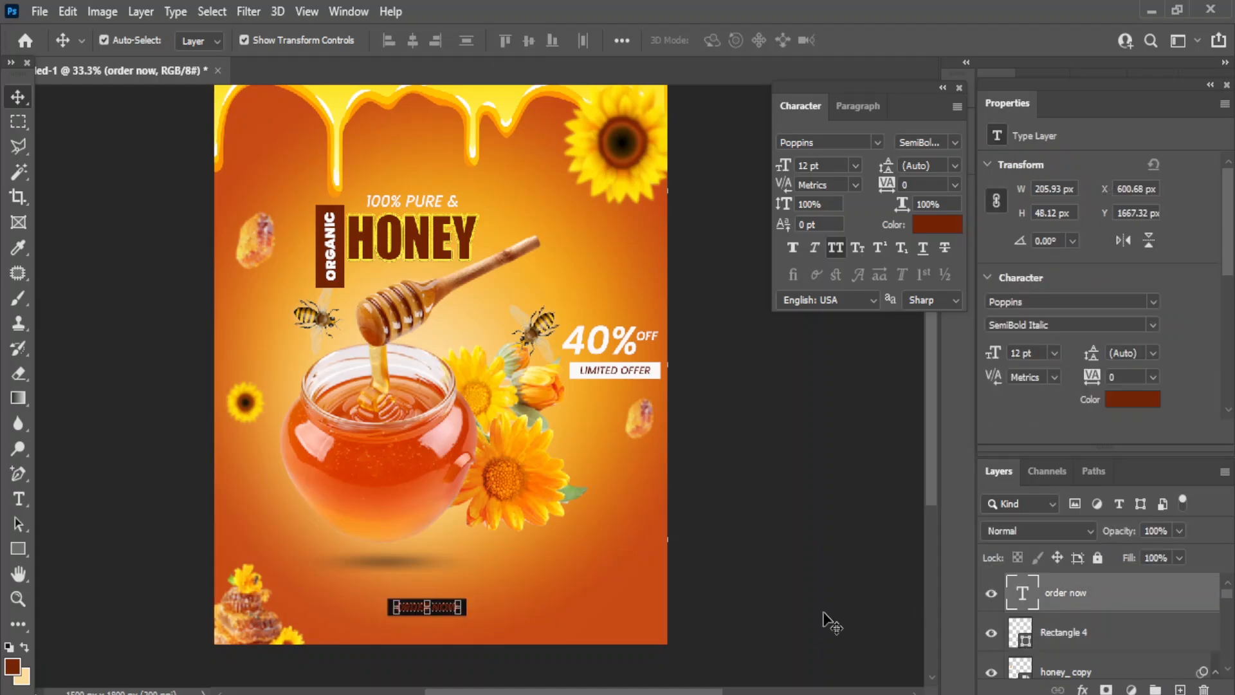
pyautogui.click(474, 608)
pyautogui.click(463, 601)
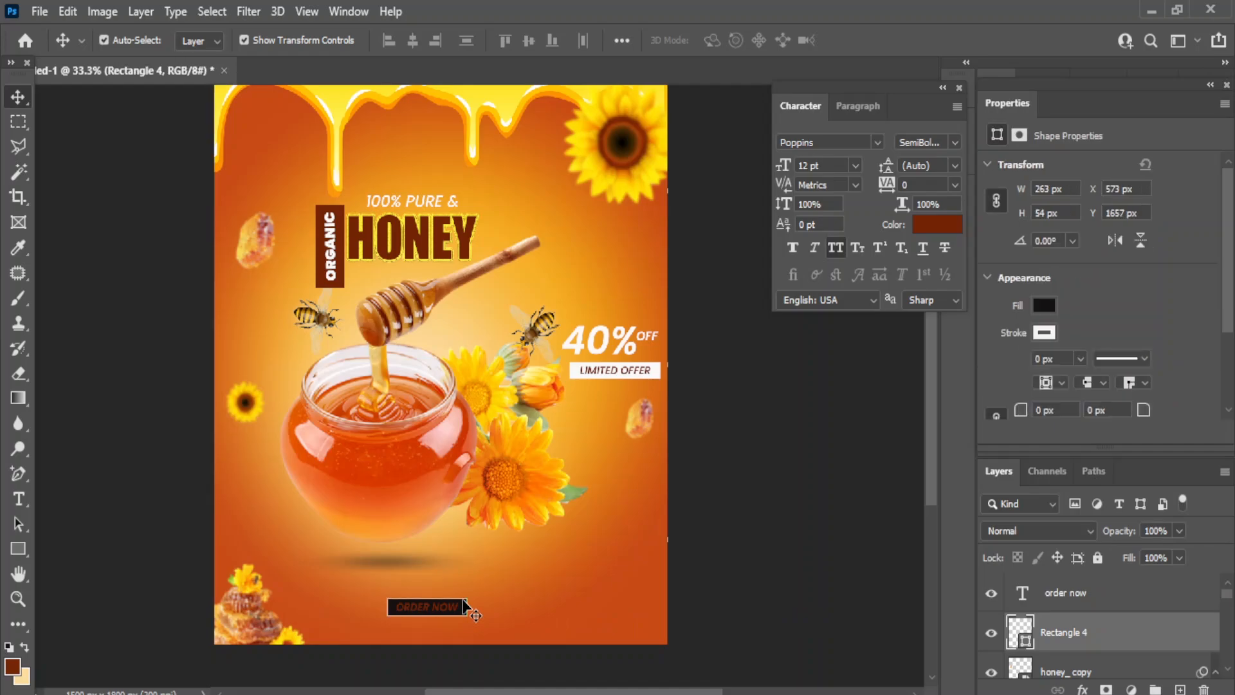
pyautogui.doubleClick(1021, 633)
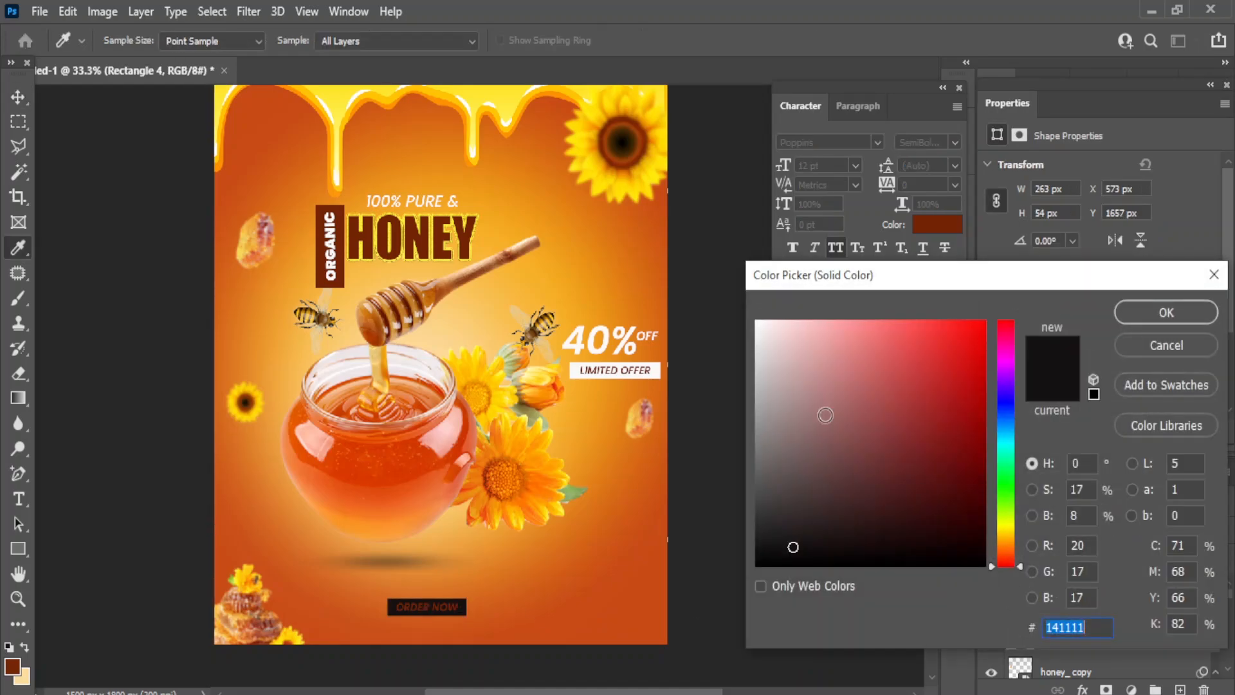
pyautogui.click(418, 103)
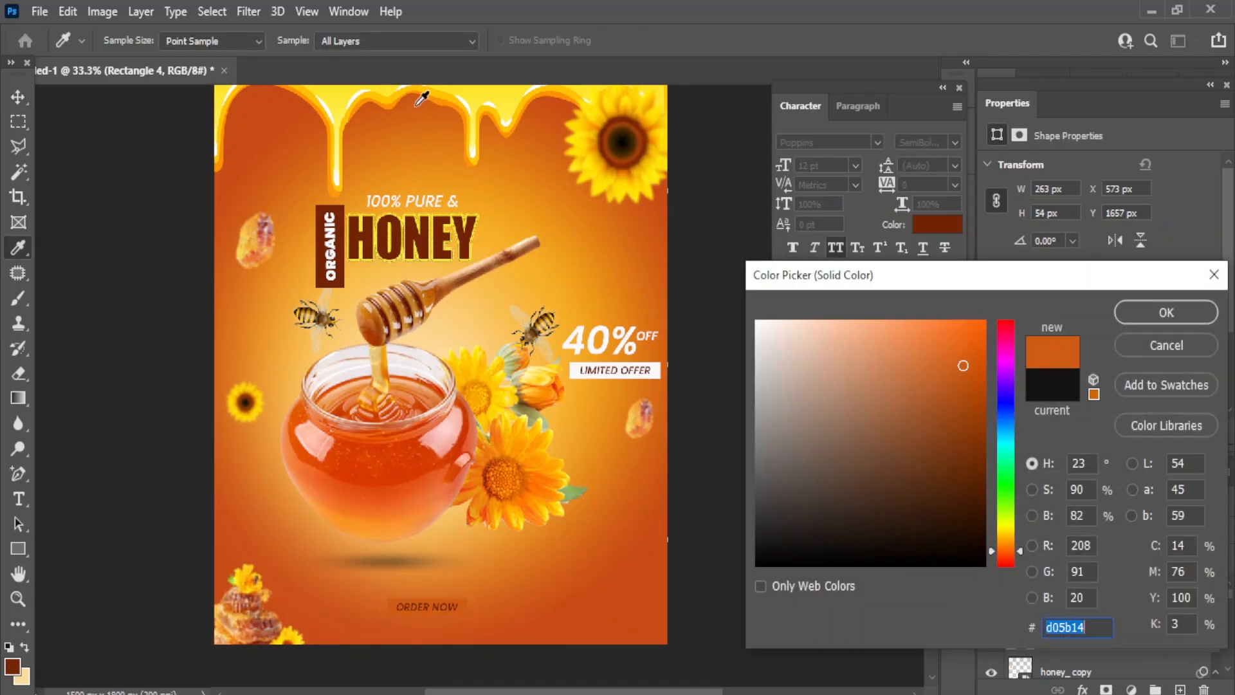
pyautogui.click(758, 321)
# - Confirm the white box fill and select the ORDER NOW text together with Rectangle 4
pyautogui.click(1184, 313)
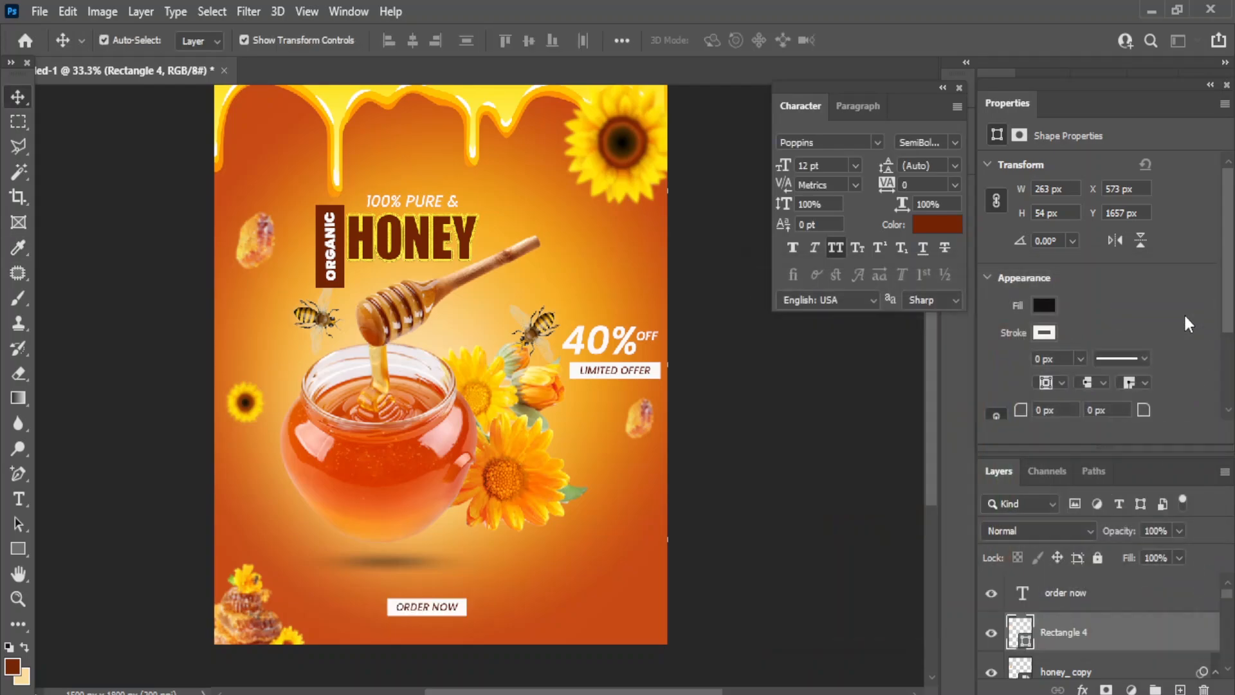
pyautogui.click(1066, 598)
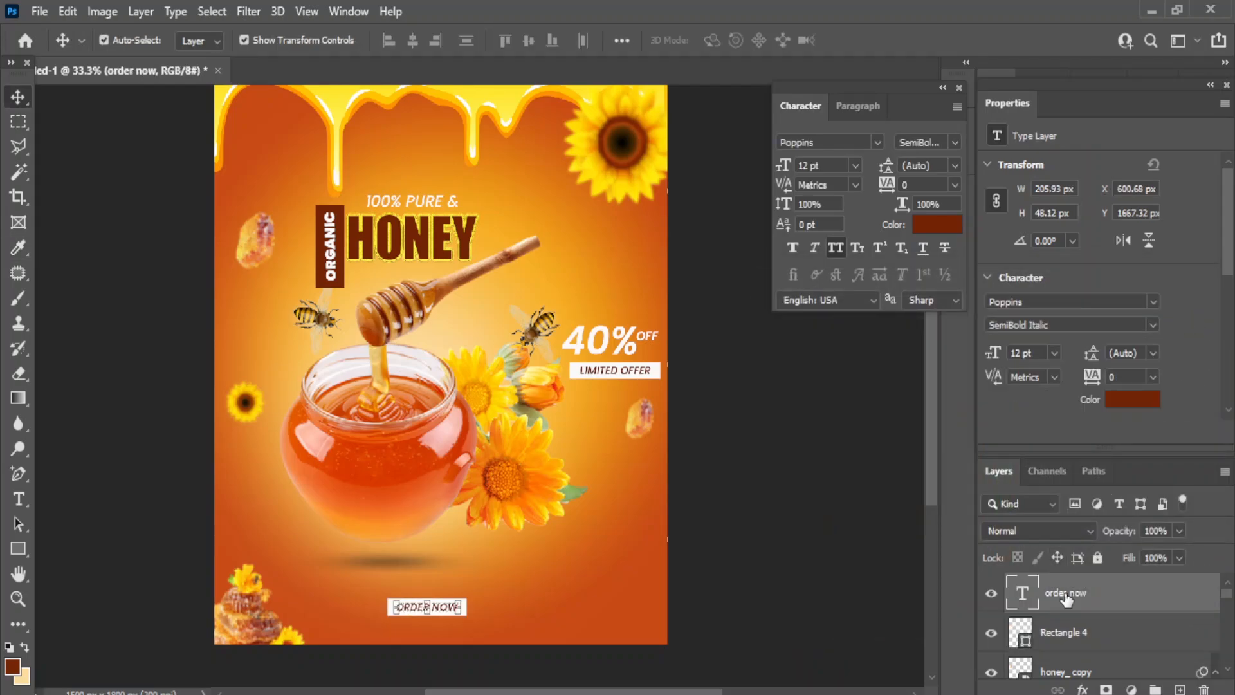
pyautogui.click(1065, 647)
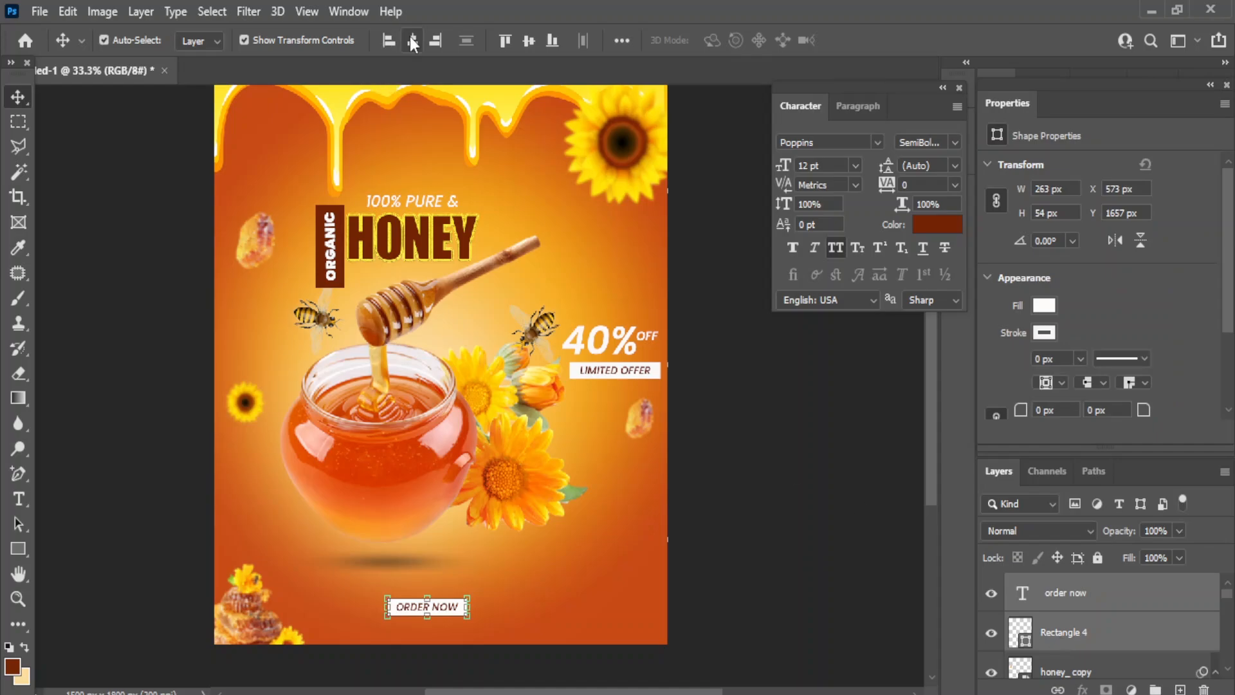
pyautogui.click(790, 443)
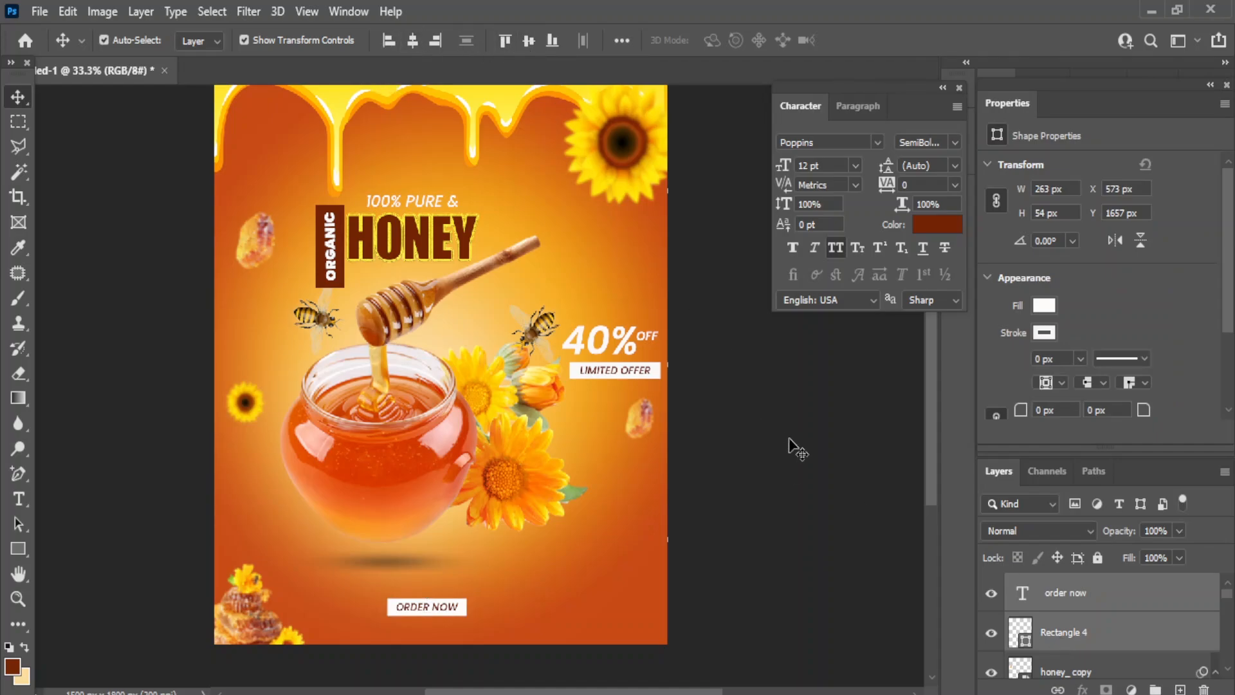
# - Set the Rectangle 4 corner radius to 27 px
pyautogui.click(464, 603)
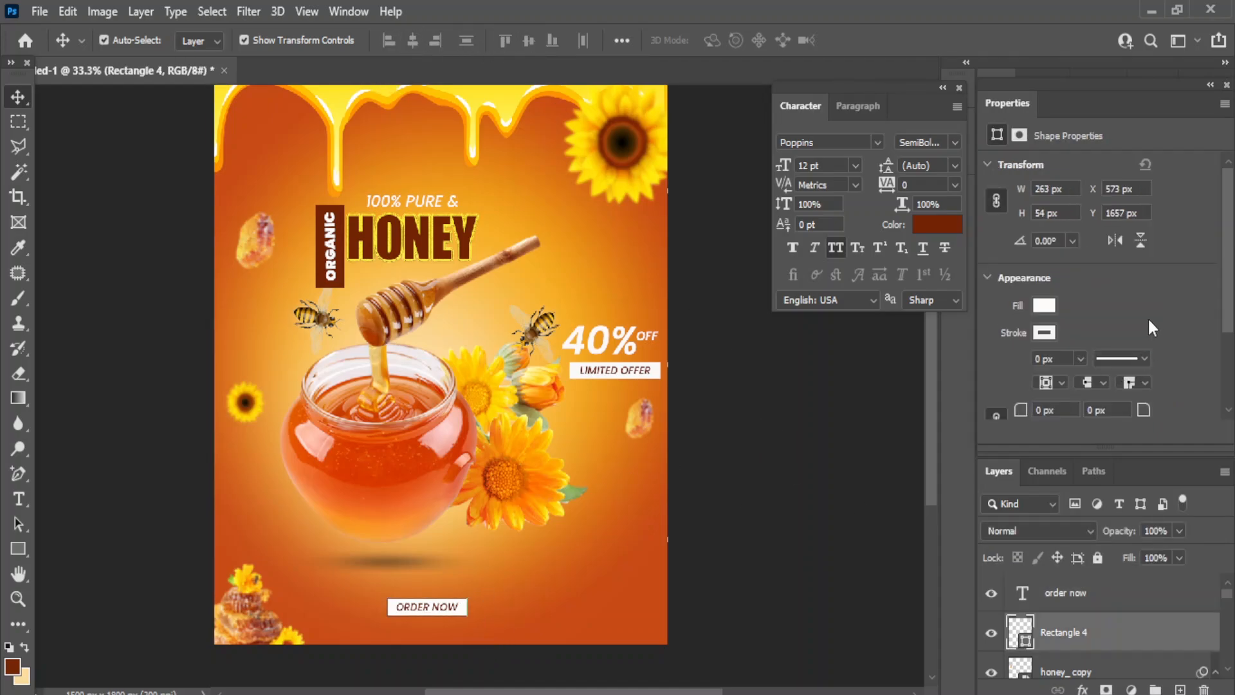
pyautogui.scroll(-2, 1148, 316)
pyautogui.click(996, 367)
pyautogui.click(1047, 363)
pyautogui.write('21')
pyautogui.press('Return')
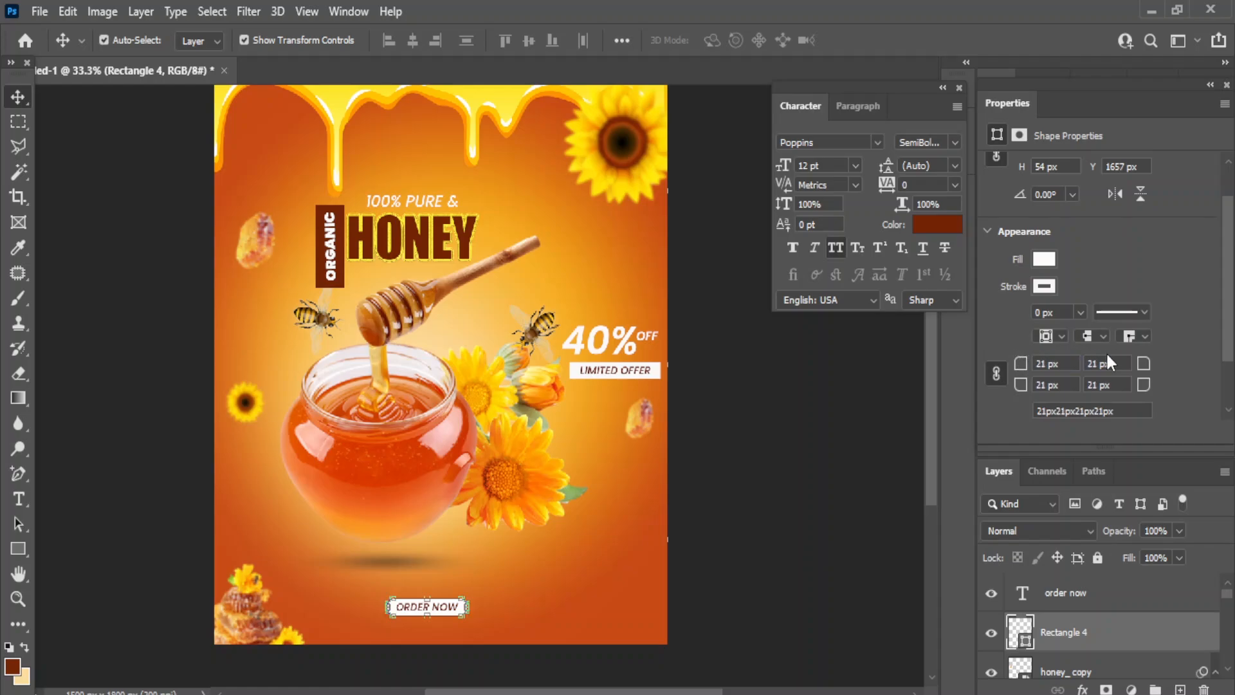
pyautogui.moveTo(1027, 364); pyautogui.dragTo(1041, 360)
pyautogui.click(760, 512)
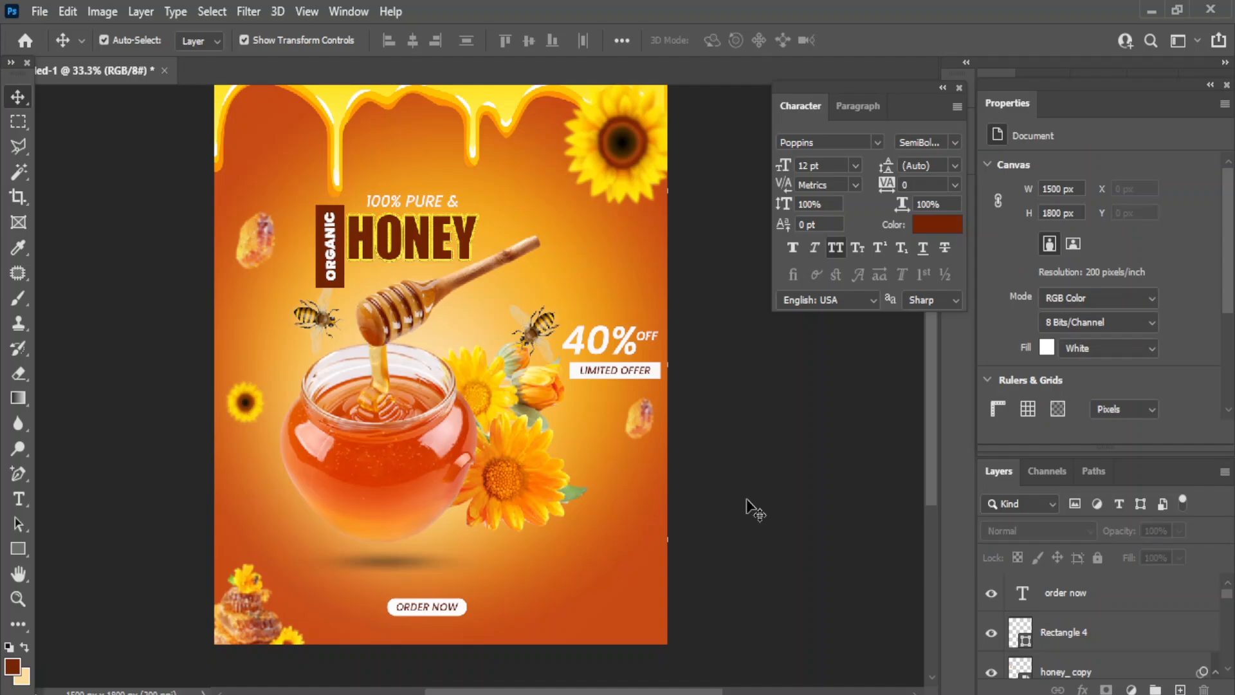
# - Group the ORDER NOW text and Rectangle 4 box with Ctrl+G
pyautogui.click(1094, 601)
pyautogui.keyDown('shift'); pyautogui.click(1095, 622); pyautogui.keyUp('shift')
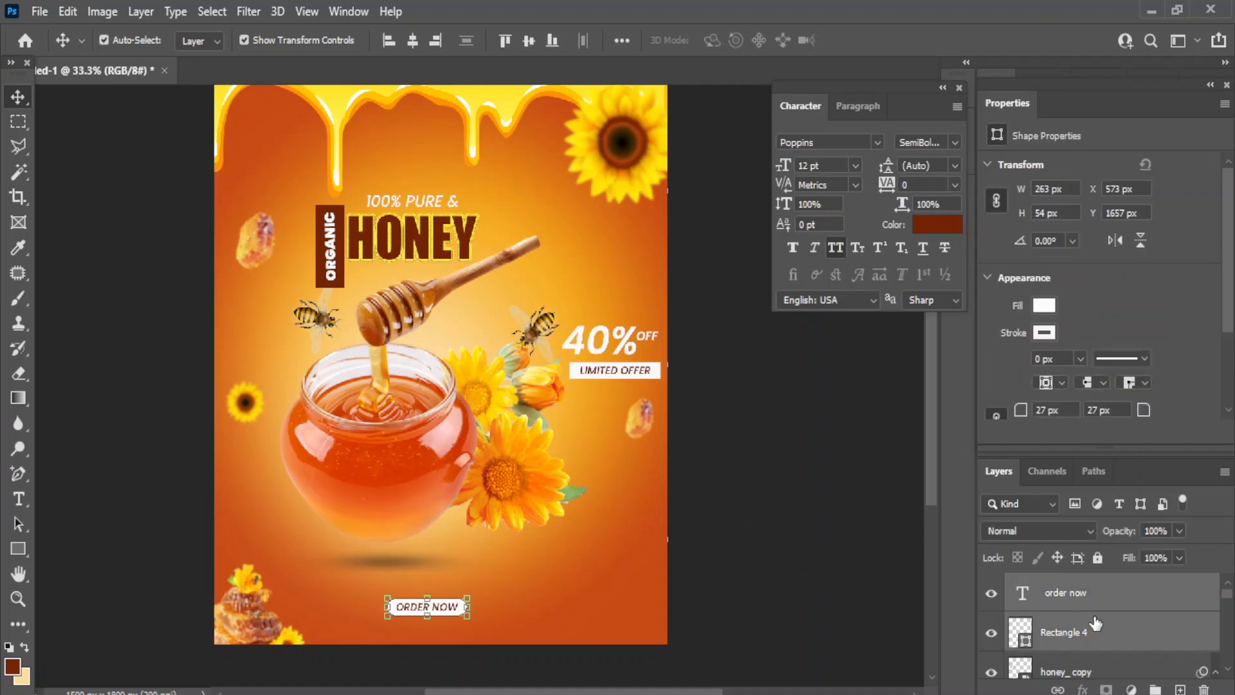
pyautogui.hotkey('ctrl', 'g')
pyautogui.scroll(-15, 1107, 617)
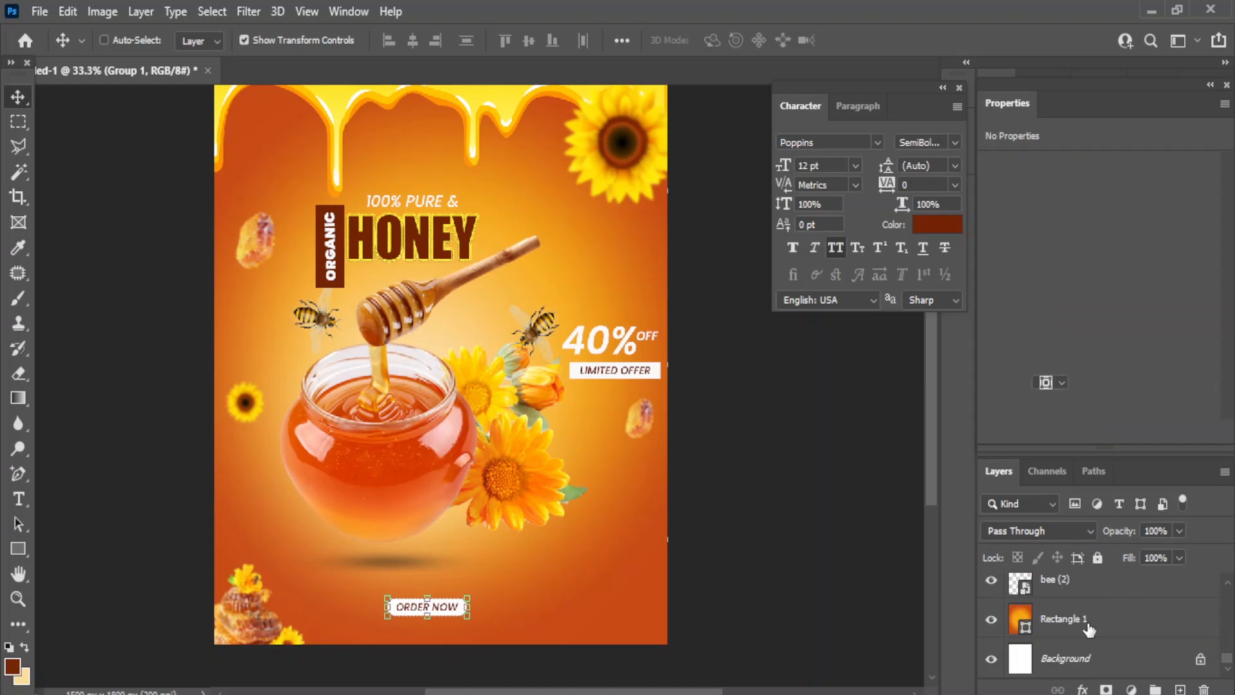
# - Centre the ORDER NOW button horizontally on the poster
pyautogui.click(1092, 620)
pyautogui.click(411, 40)
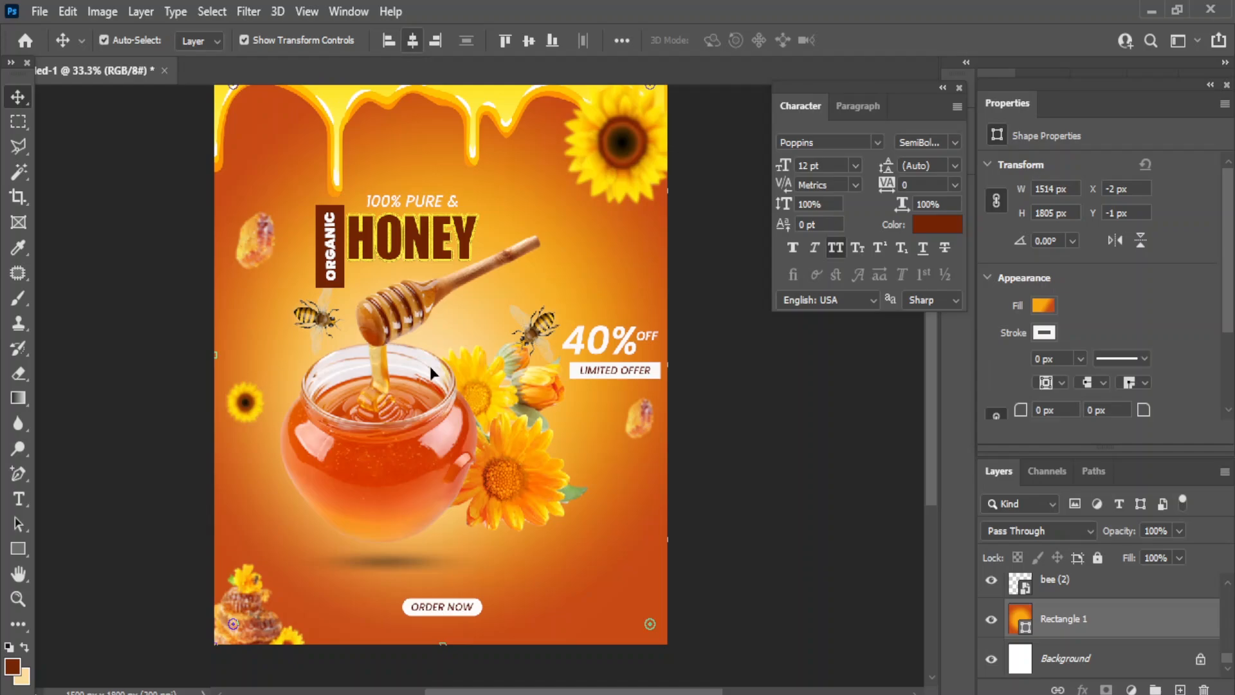
pyautogui.click(778, 551)
# - Nudge the Group 1 button down two Shift+Down steps, then select the order now text layer
pyautogui.scroll(3, 1113, 624)
pyautogui.scroll(3, 1115, 624)
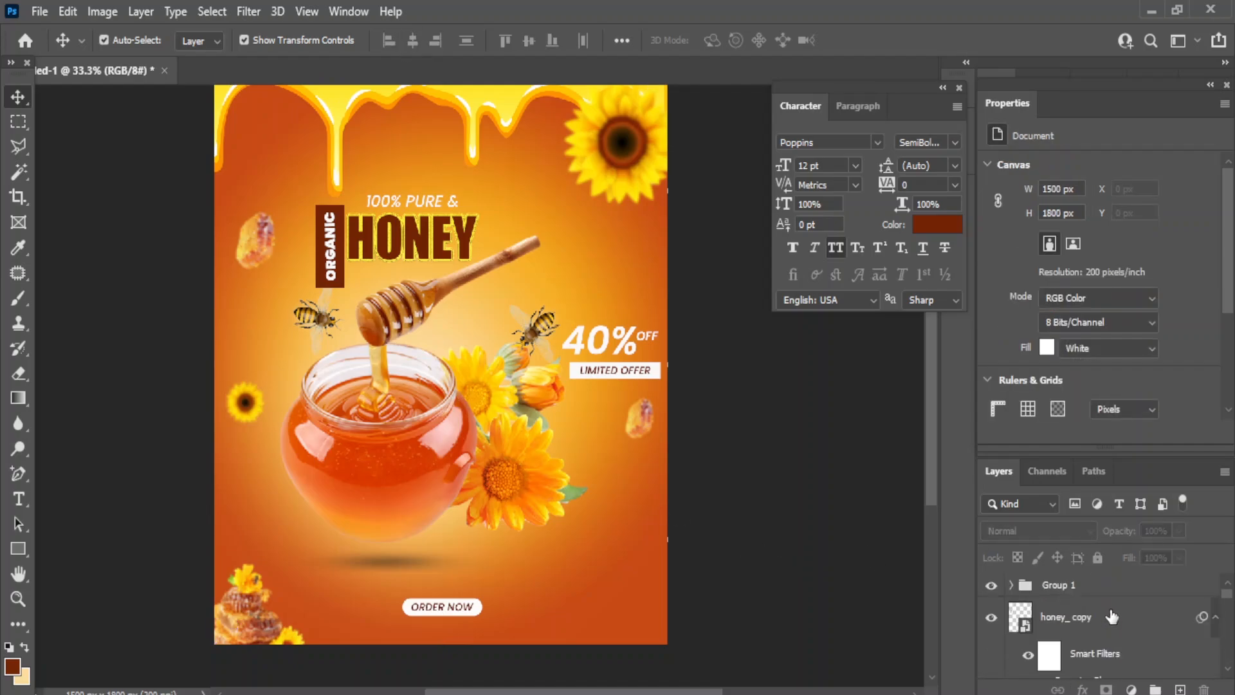
pyautogui.click(1087, 593)
pyautogui.hotkey('shift', 'Down')
pyautogui.hotkey('shift', 'Down')
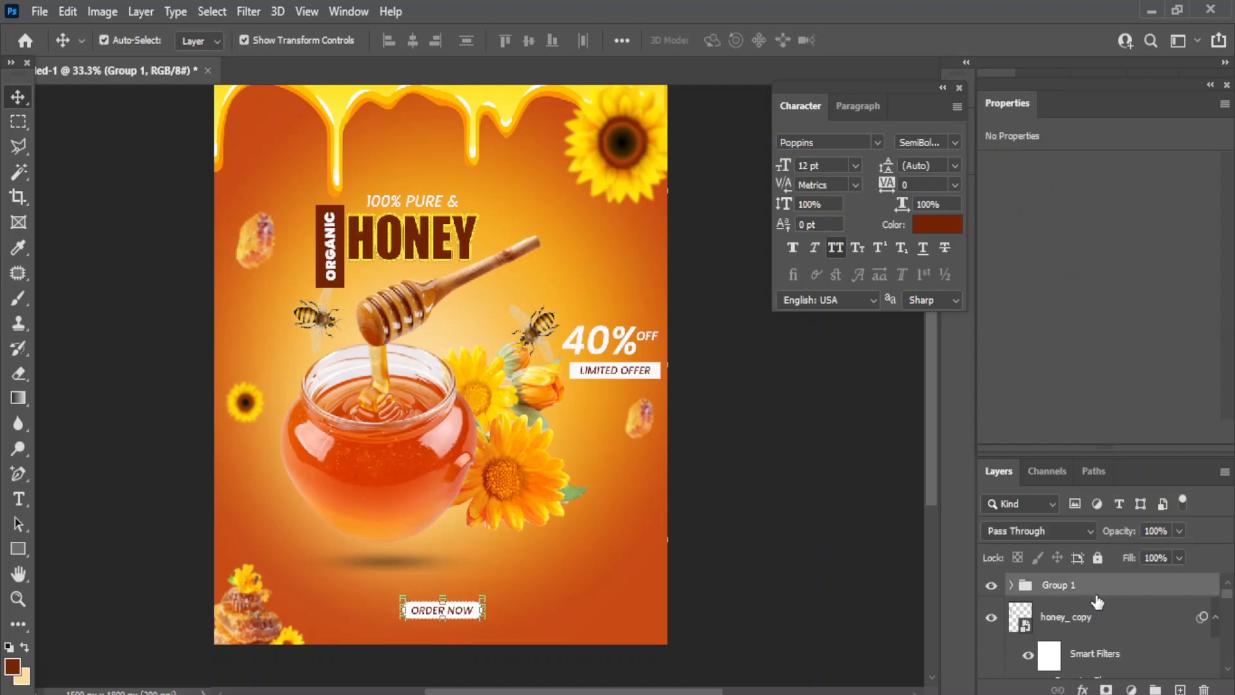
pyautogui.hotkey('shift', 'Down')
pyautogui.hotkey('shift', 'Down')
pyautogui.hotkey('shift', 'Down')
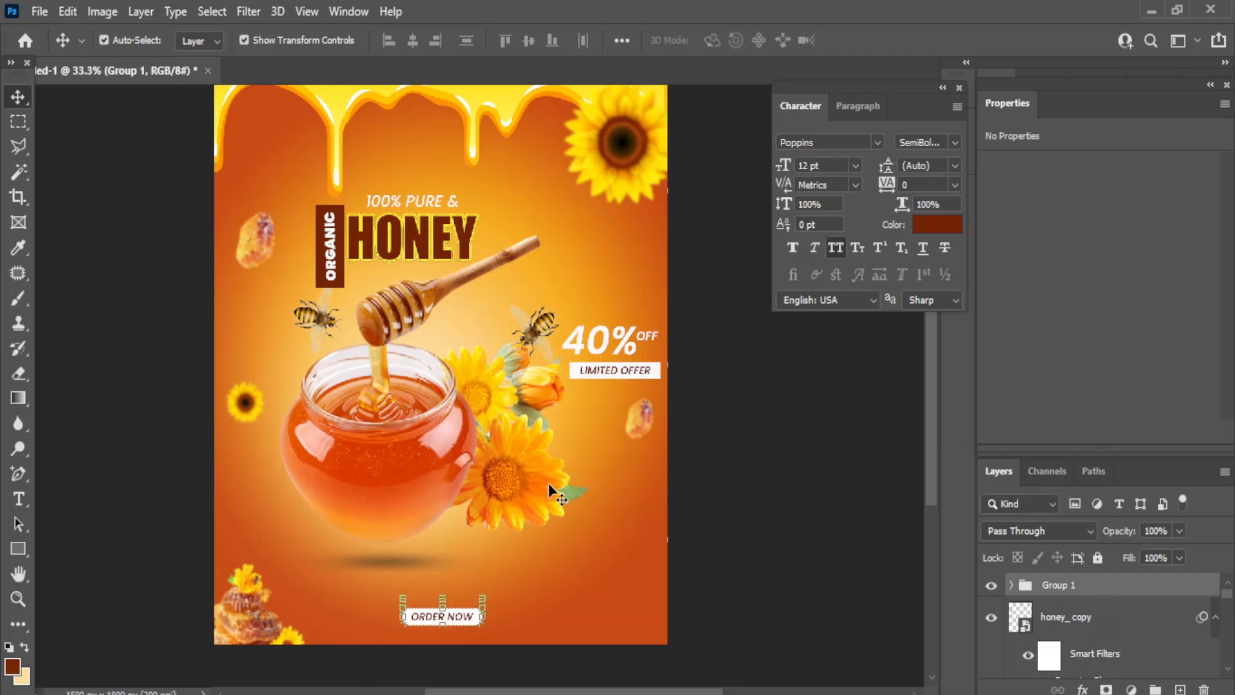
pyautogui.click(543, 568)
pyautogui.click(450, 617)
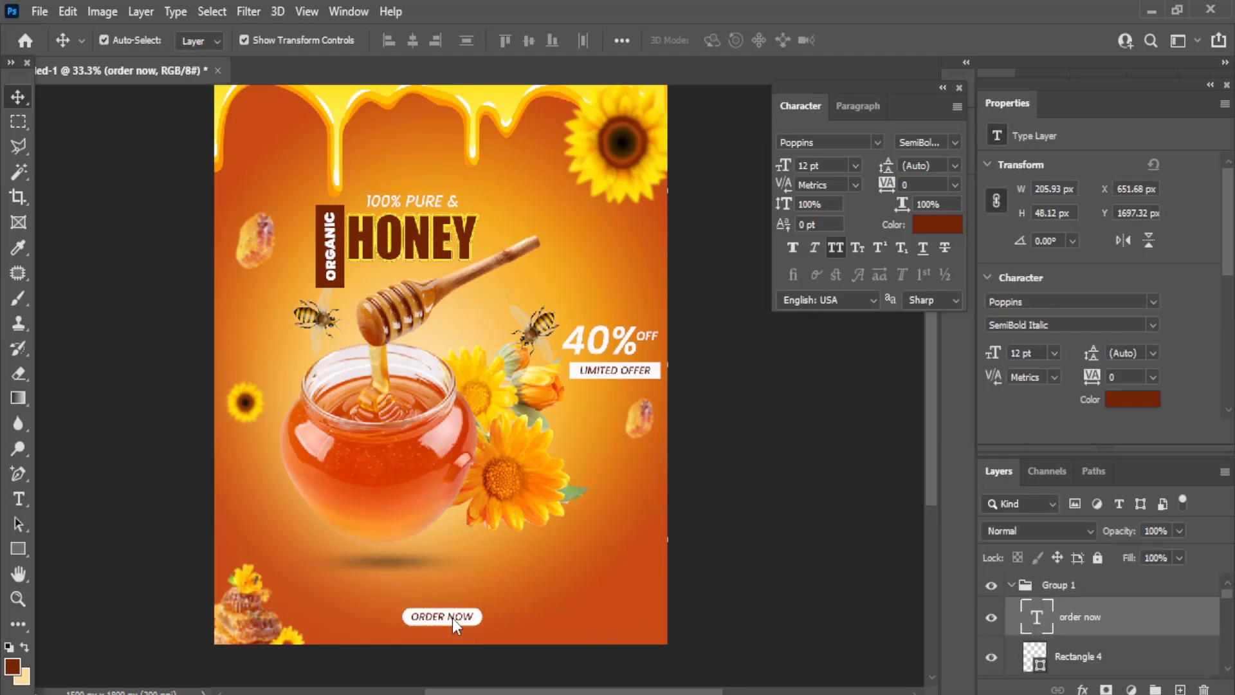
pyautogui.moveTo(1124, 629); pyautogui.dragTo(1180, 689)
pyautogui.moveTo(460, 621); pyautogui.dragTo(601, 624)
pyautogui.click(18, 499)
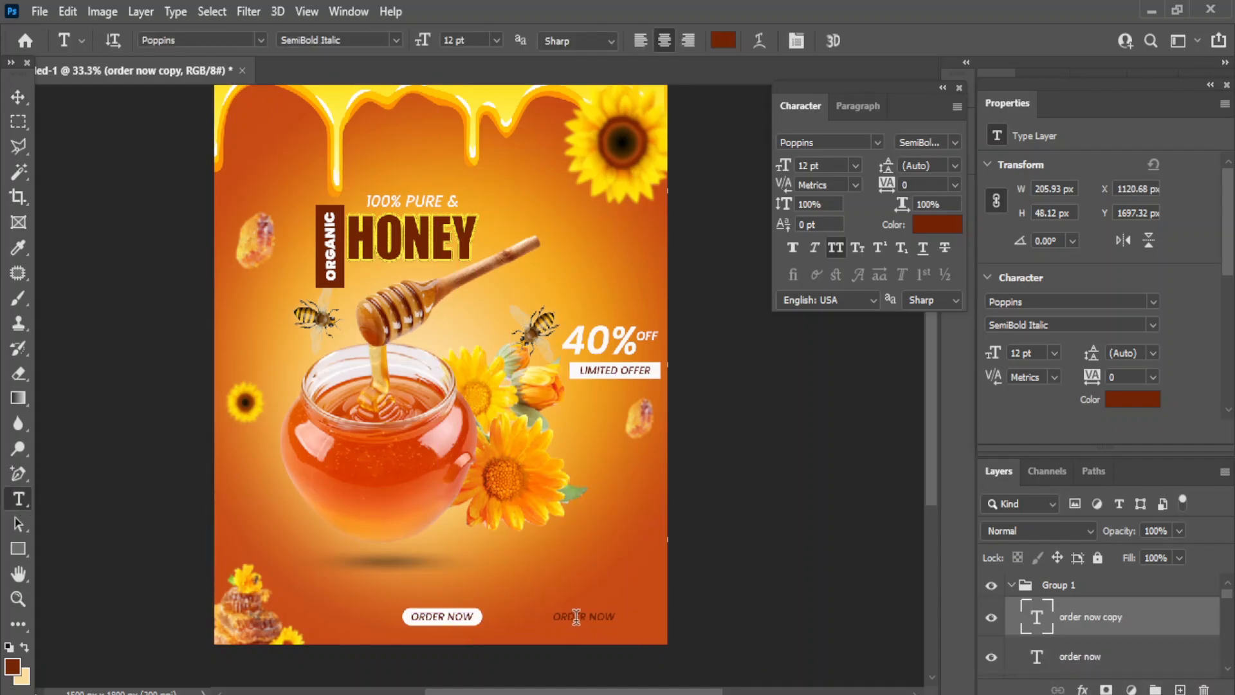
pyautogui.moveTo(613, 615); pyautogui.dragTo(535, 618)
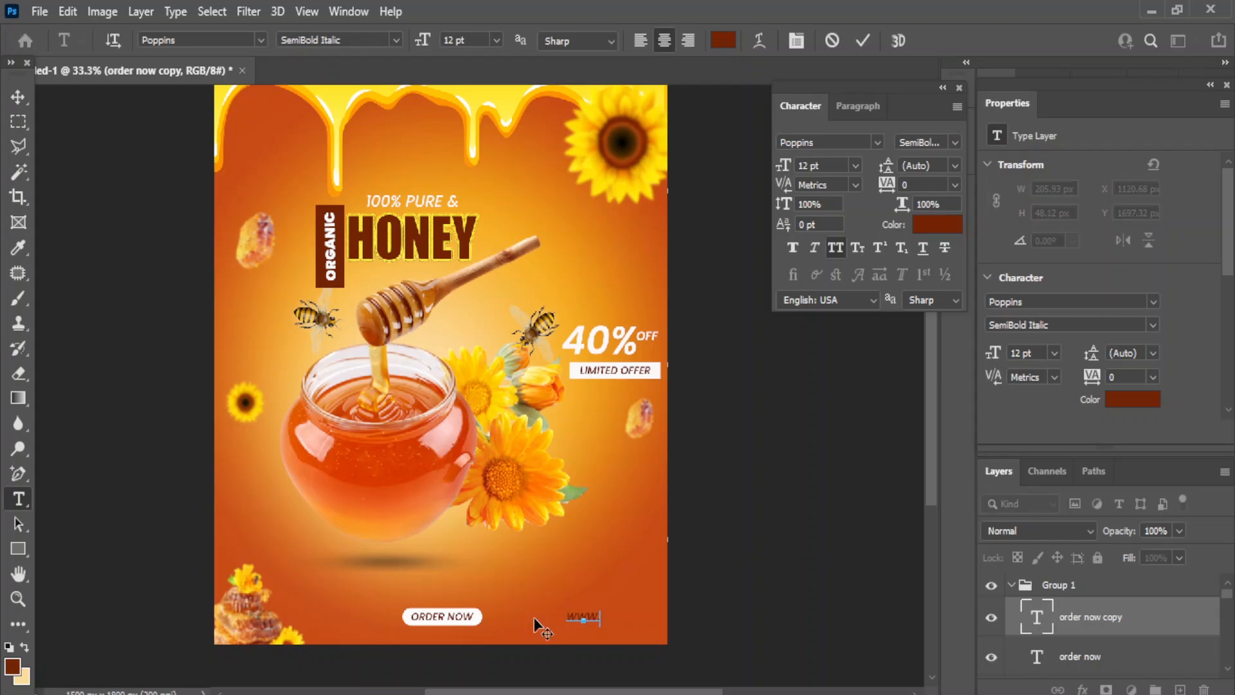
pyautogui.write('www.socialmedia.com')
pyautogui.click(18, 96)
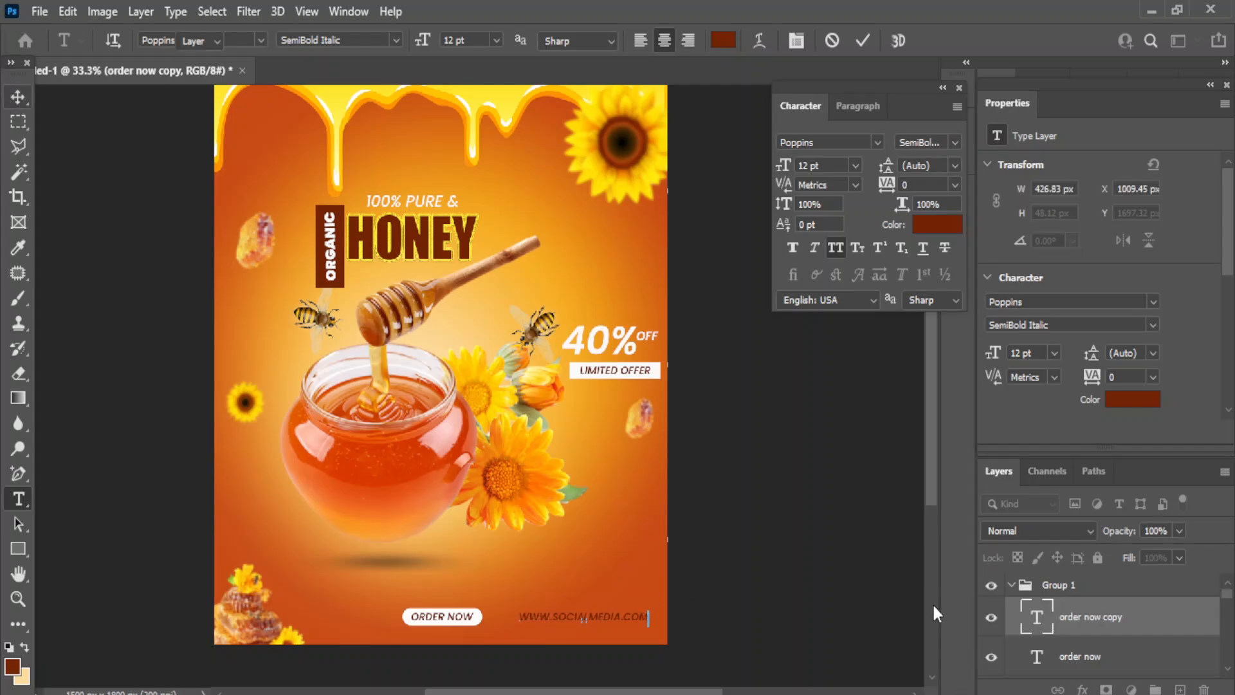
# - Nudge the website text slightly right and make its colour white
pyautogui.hotkey('shift', 'Right')
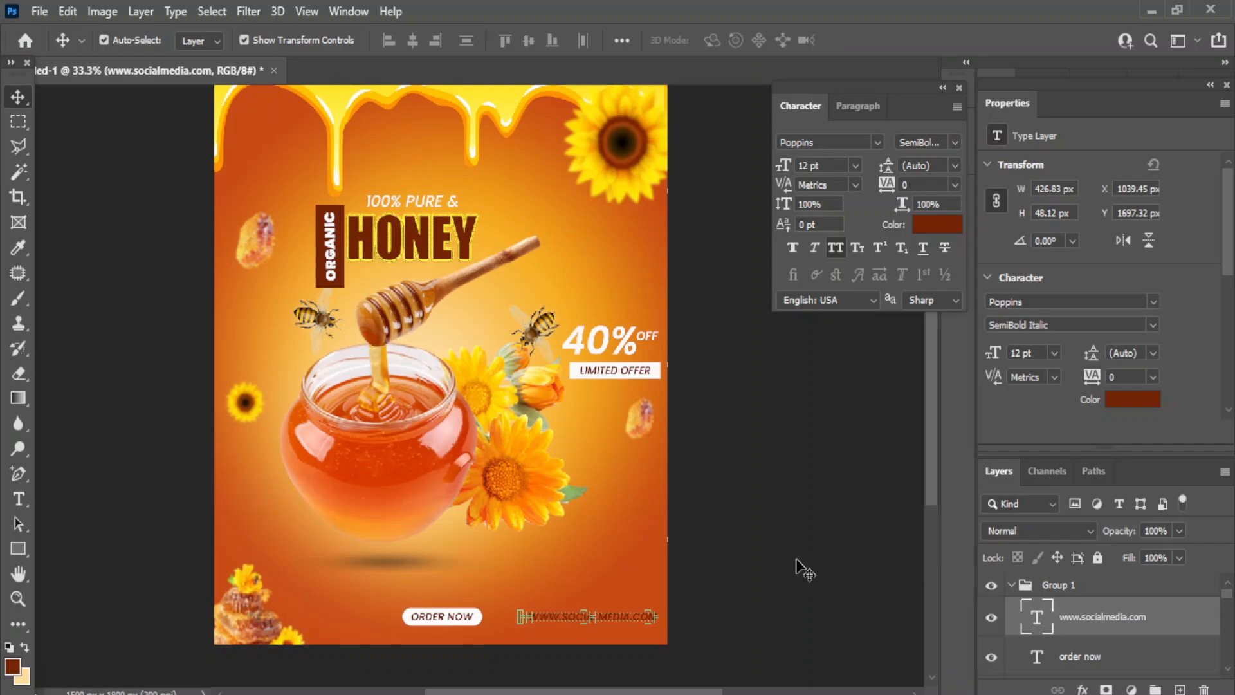
pyautogui.click(922, 225)
pyautogui.click(769, 326)
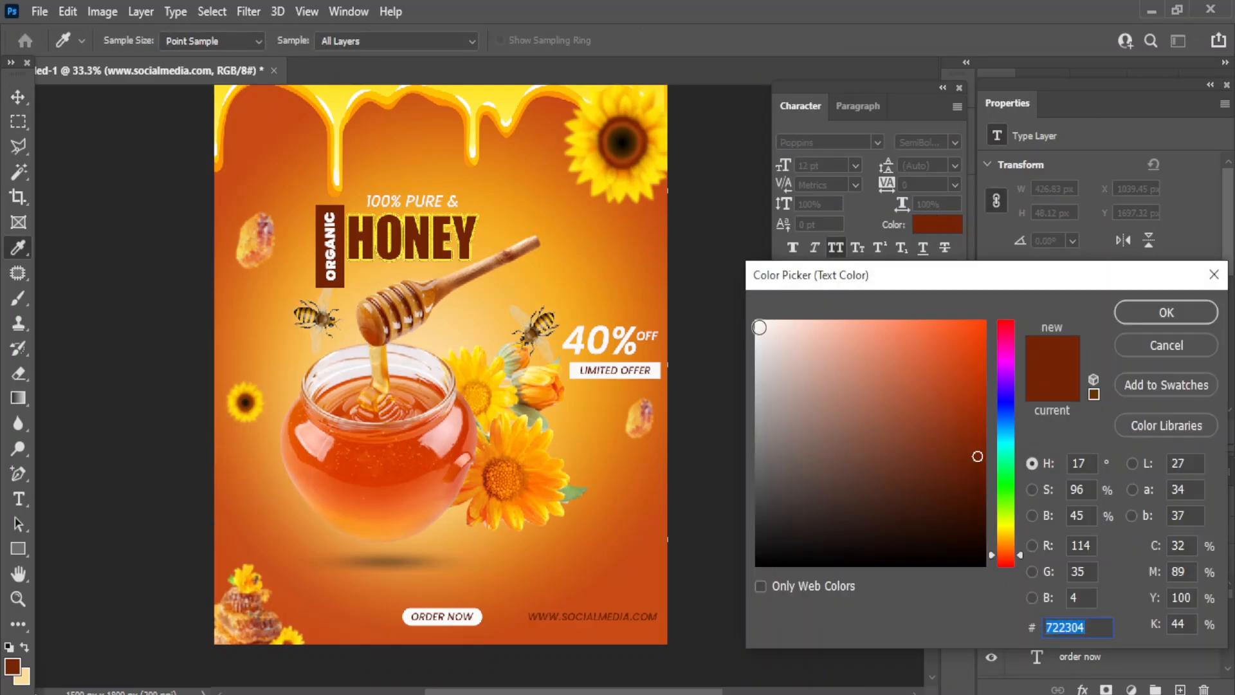
pyautogui.click(1156, 316)
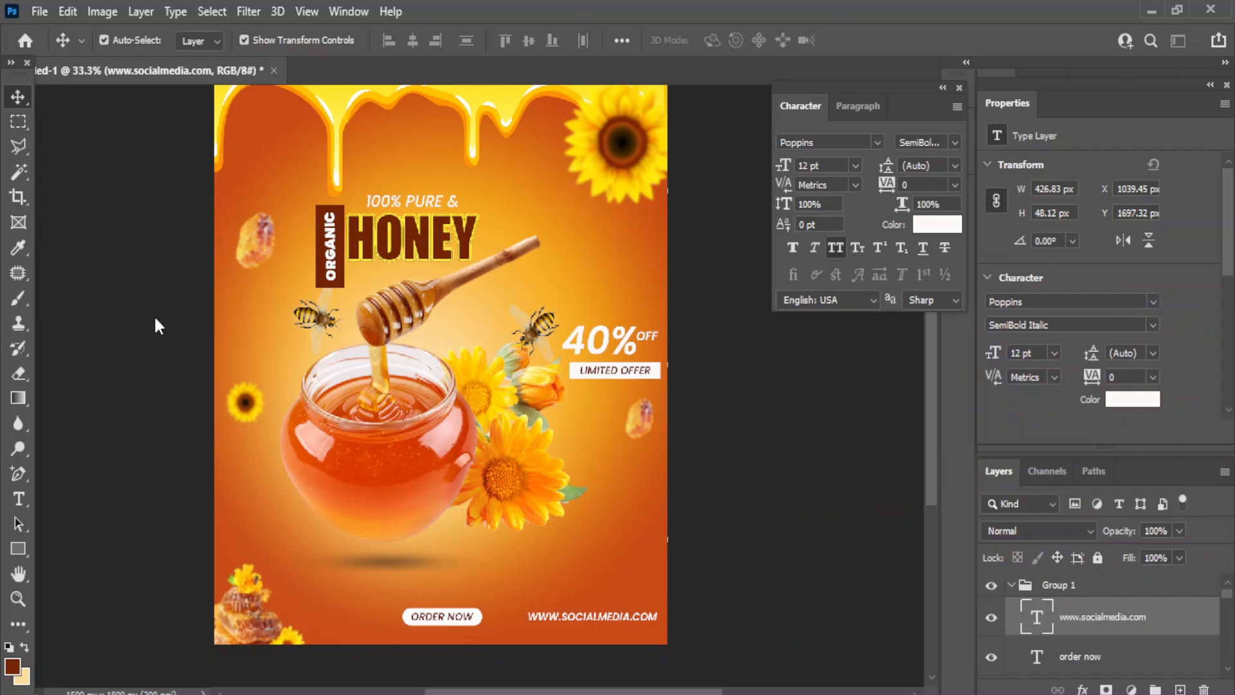
pyautogui.click(798, 541)
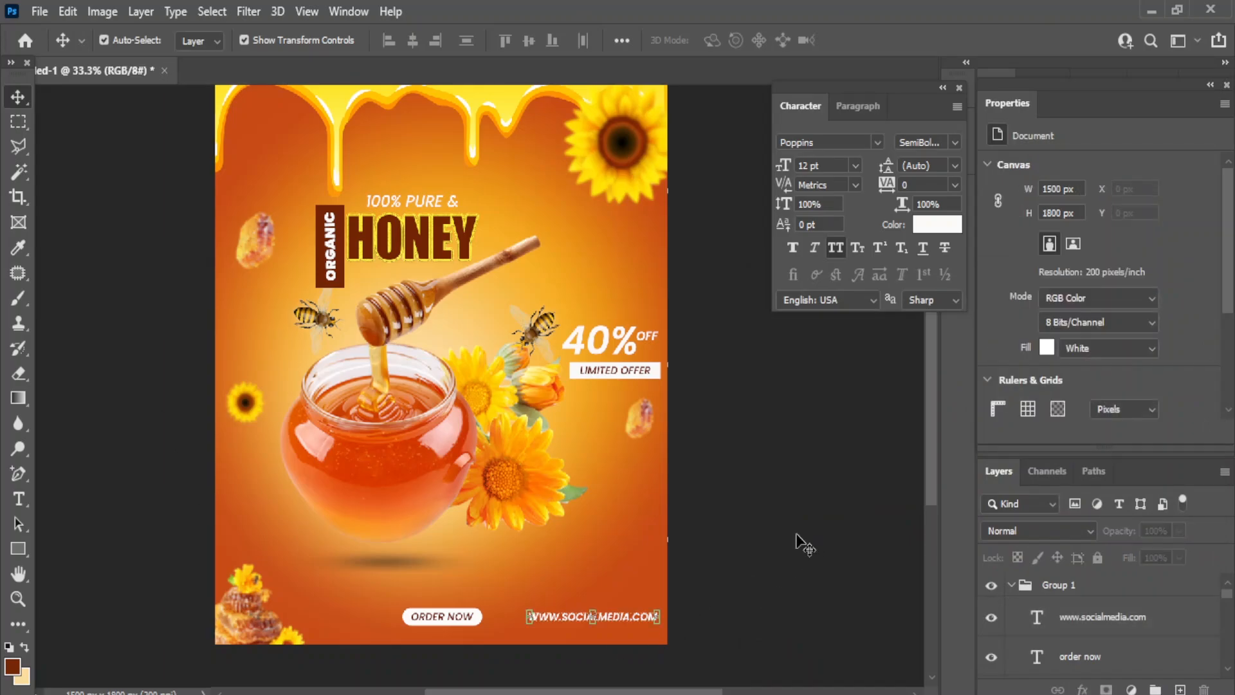
# - Duplicate the website line to the poster's bottom left and replace its text with a phone number
pyautogui.click(1125, 628)
pyautogui.hotkey('ctrl', 'j')
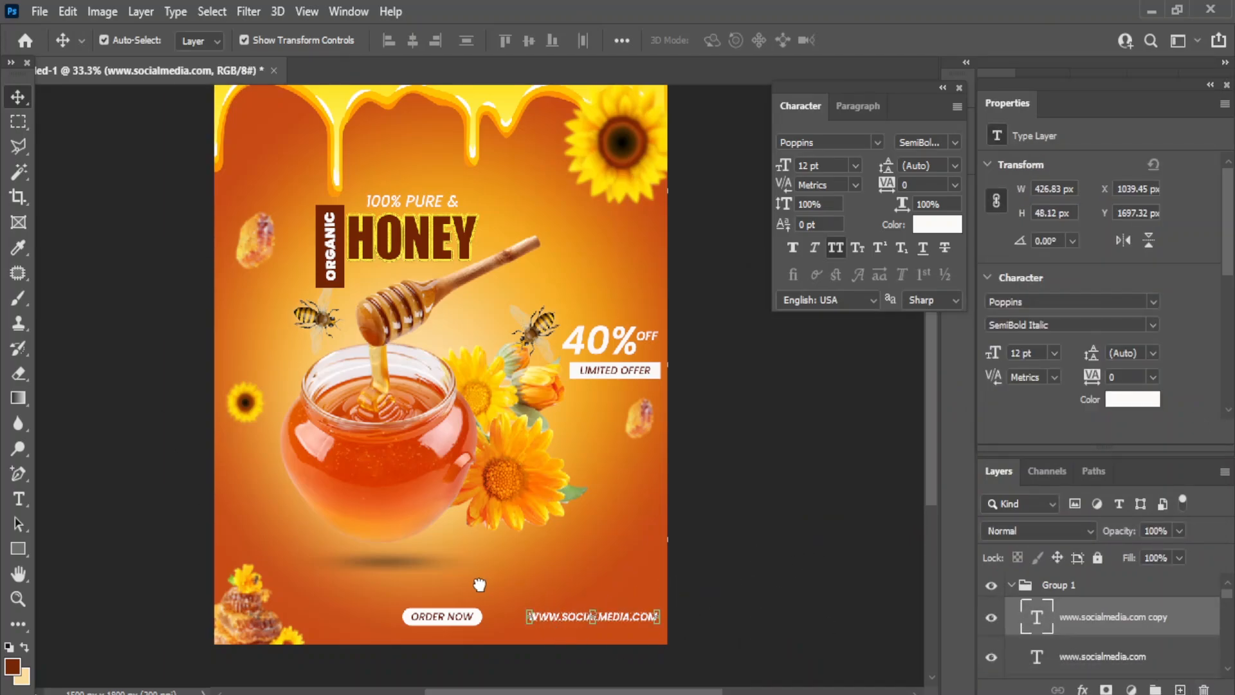
pyautogui.moveTo(579, 619); pyautogui.dragTo(330, 616)
pyautogui.moveTo(18, 499); pyautogui.dragTo(90, 500)
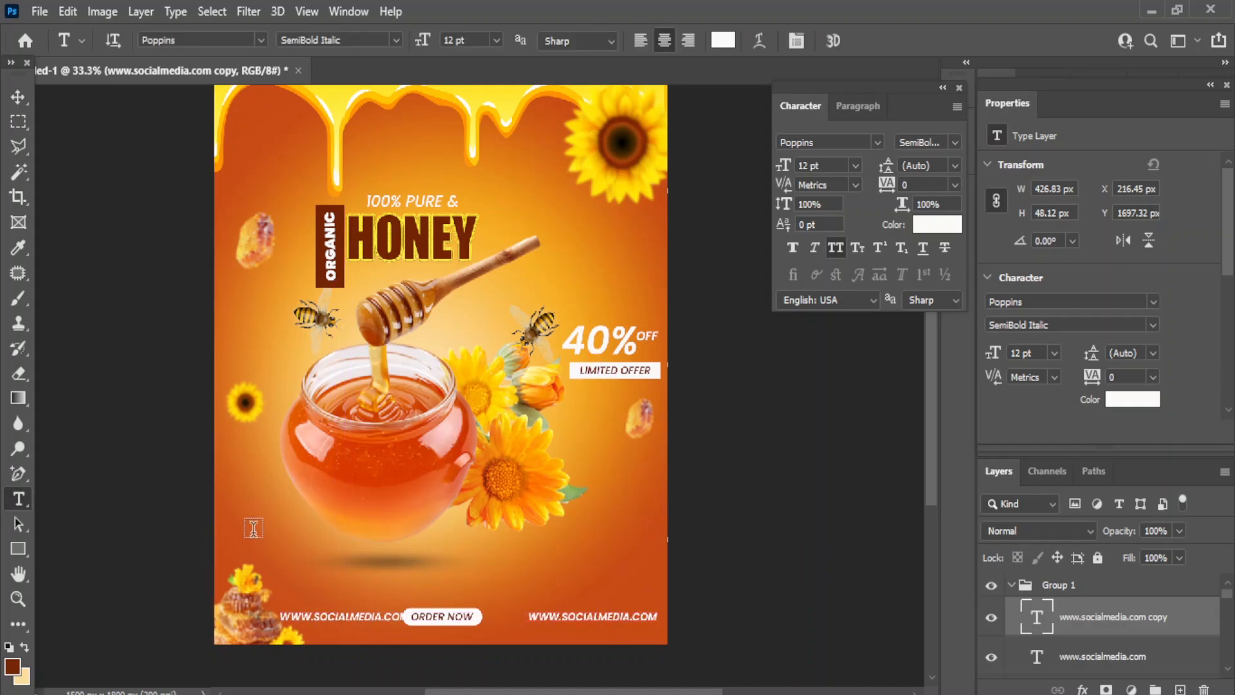
pyautogui.moveTo(293, 616); pyautogui.dragTo(543, 634)
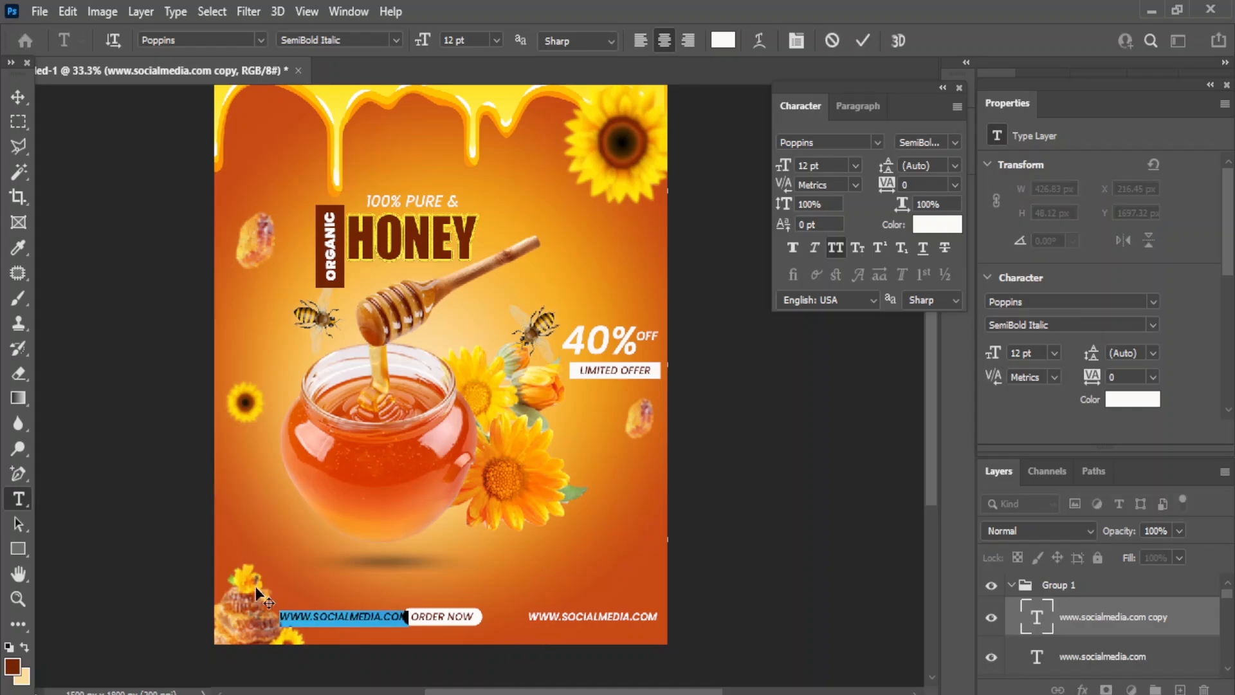
pyautogui.press('BackSpace')
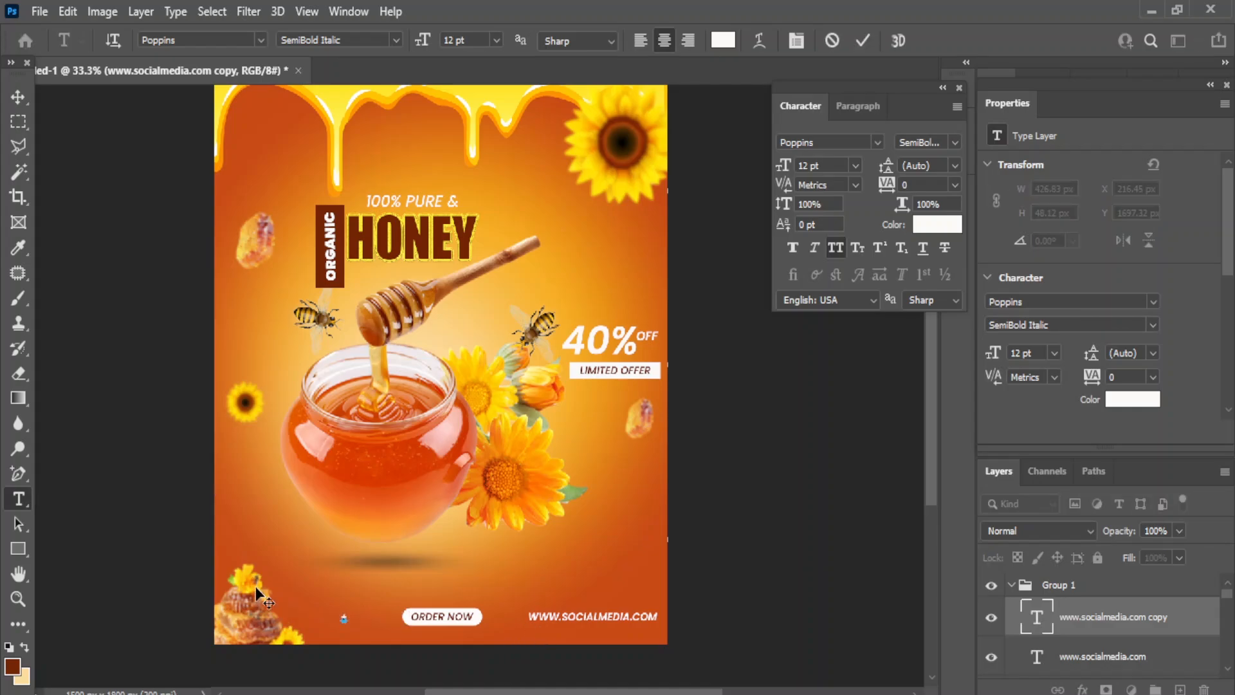
pyautogui.click(18, 97)
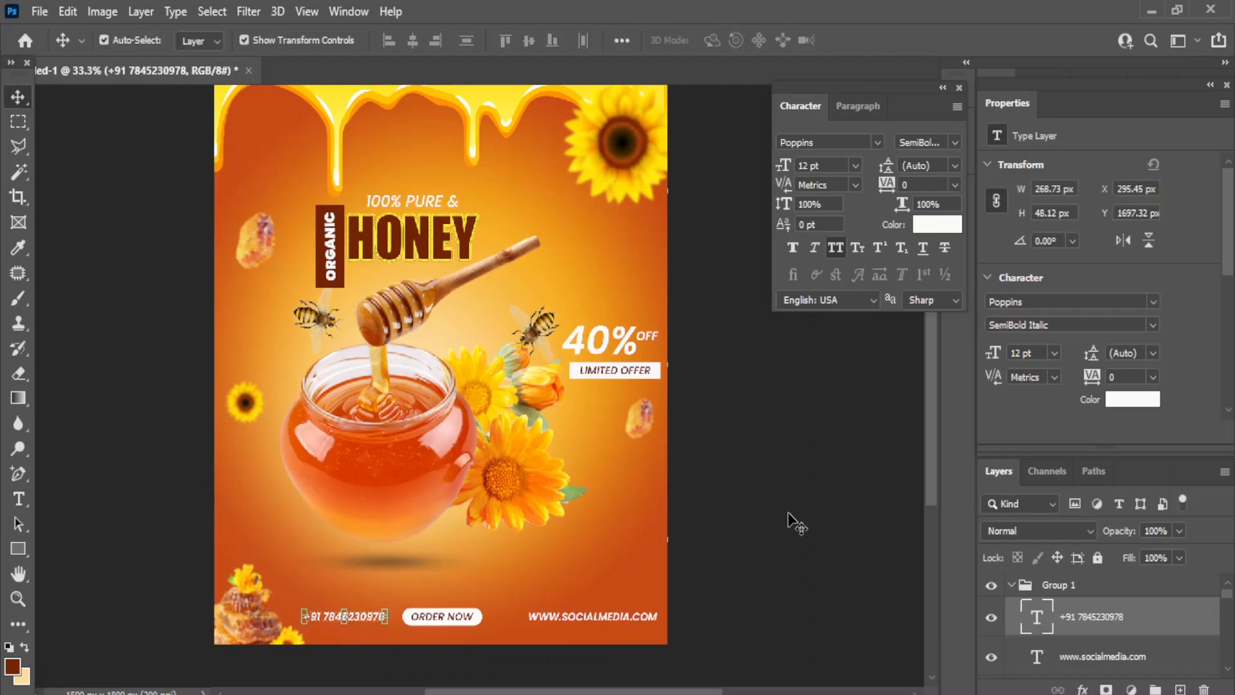
# - Nudge the phone number layer slightly left
pyautogui.click(357, 670)
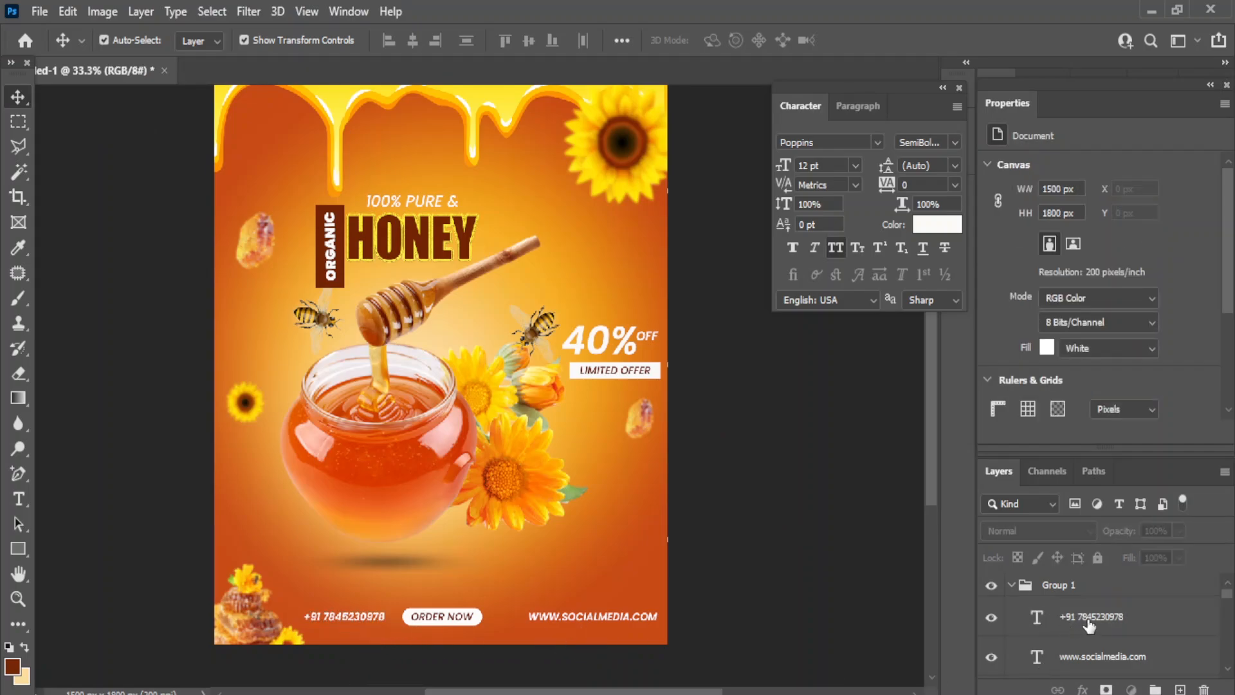
pyautogui.click(1126, 618)
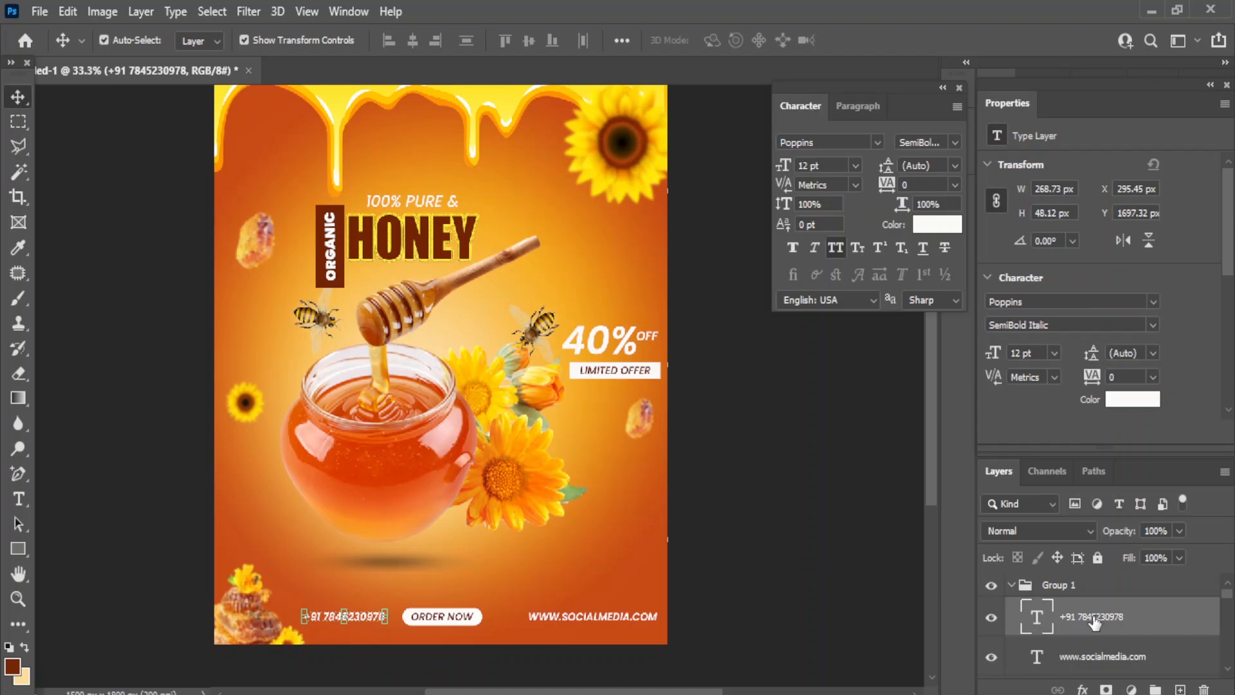
pyautogui.hotkey('shift', 'Left')
pyautogui.hotkey('shift', 'Left')
pyautogui.hotkey('shift', 'Left')
pyautogui.hotkey('shift', 'Left')
pyautogui.hotkey('shift', 'Left')
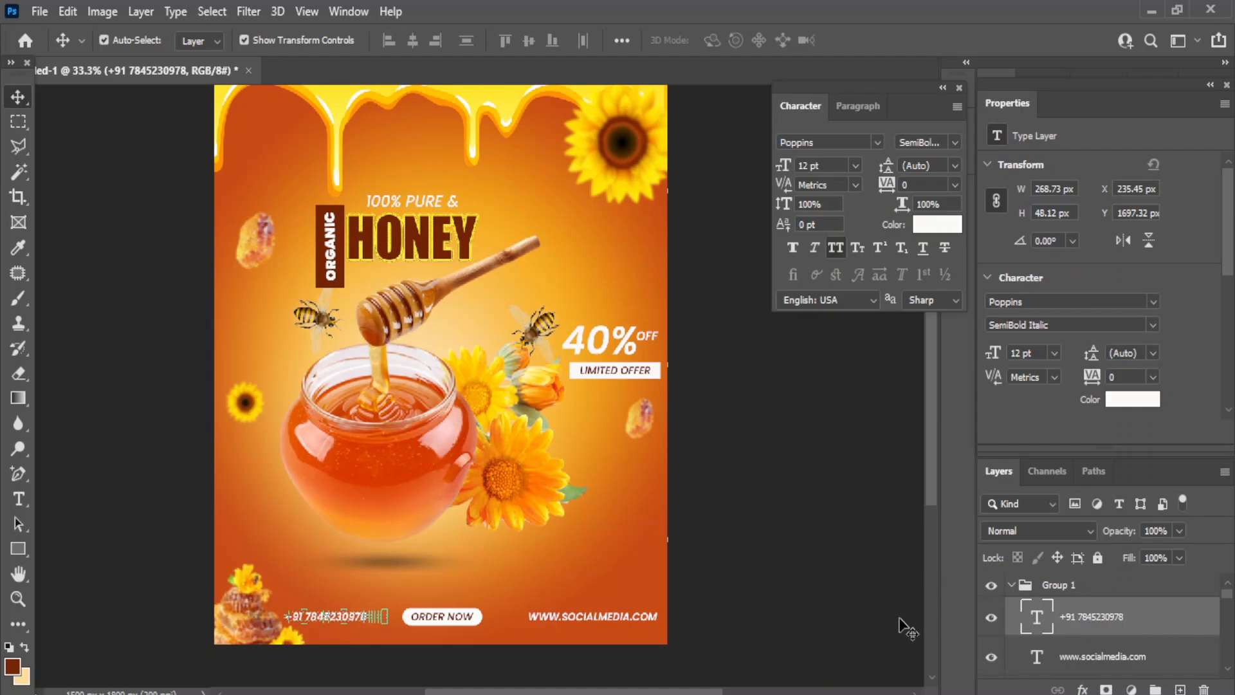
# - Nudge the order now text and its rounded rectangle together one step right
pyautogui.scroll(-2, 1113, 655)
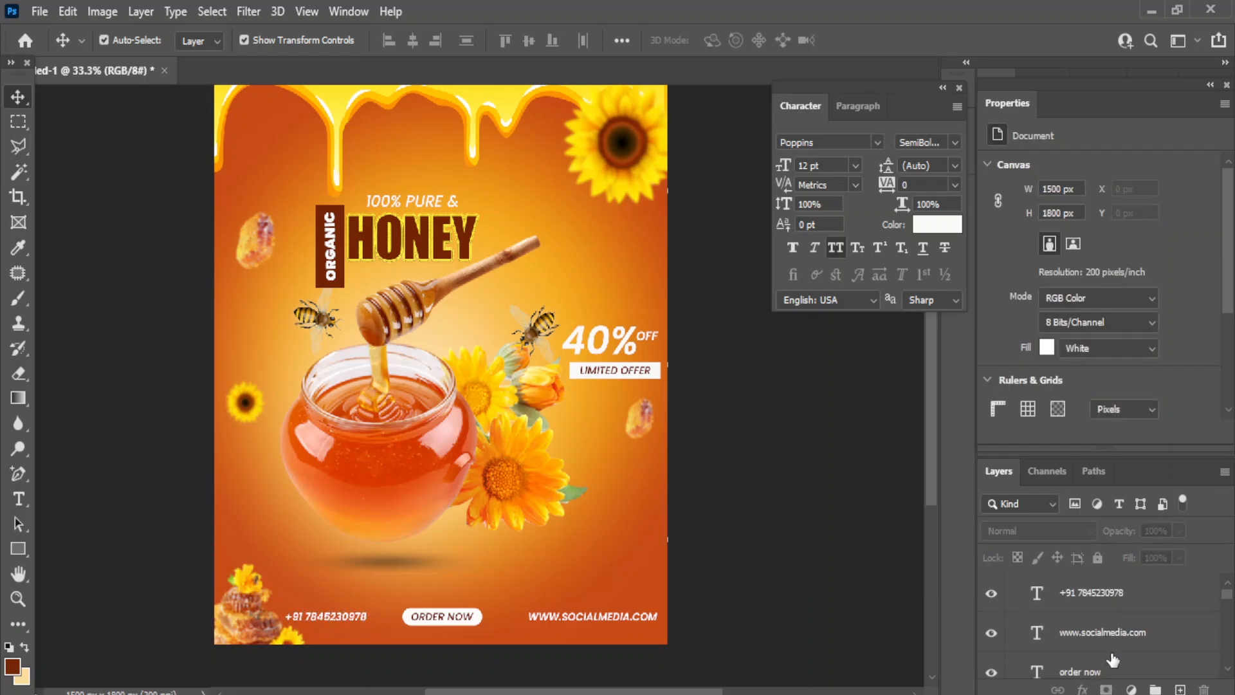
pyautogui.click(1085, 655)
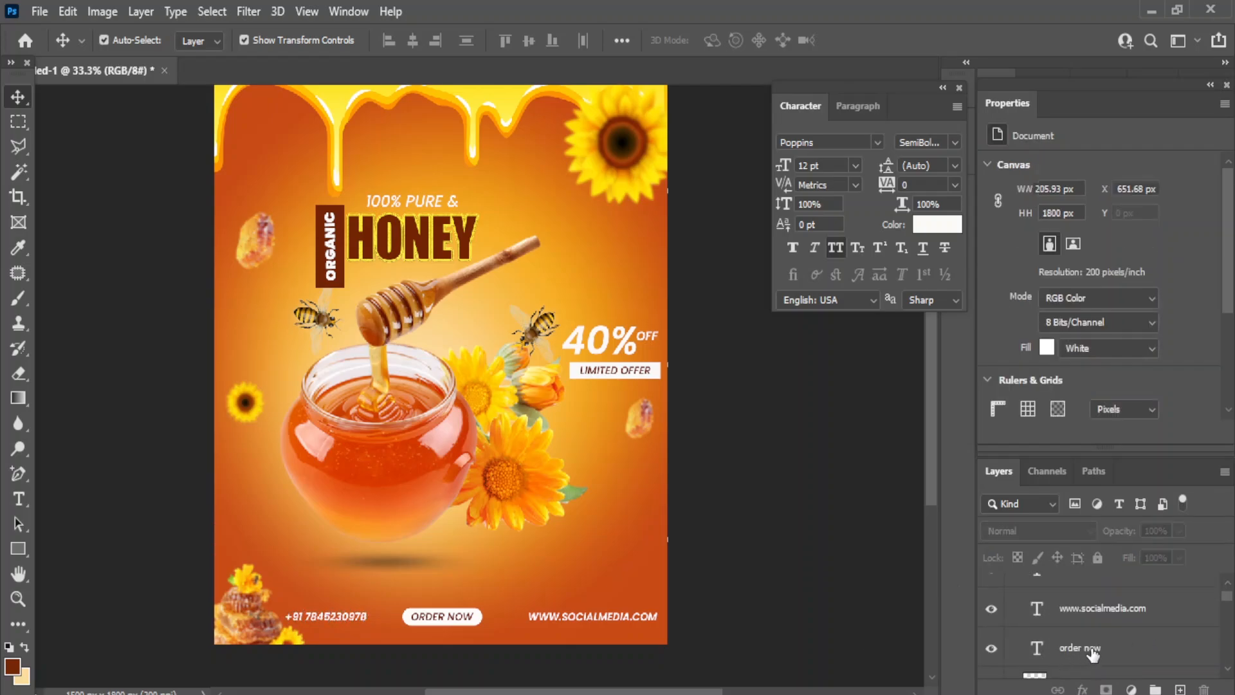
pyautogui.scroll(-1, 1110, 644)
pyautogui.keyDown('shift'); pyautogui.click(1082, 663); pyautogui.keyUp('shift')
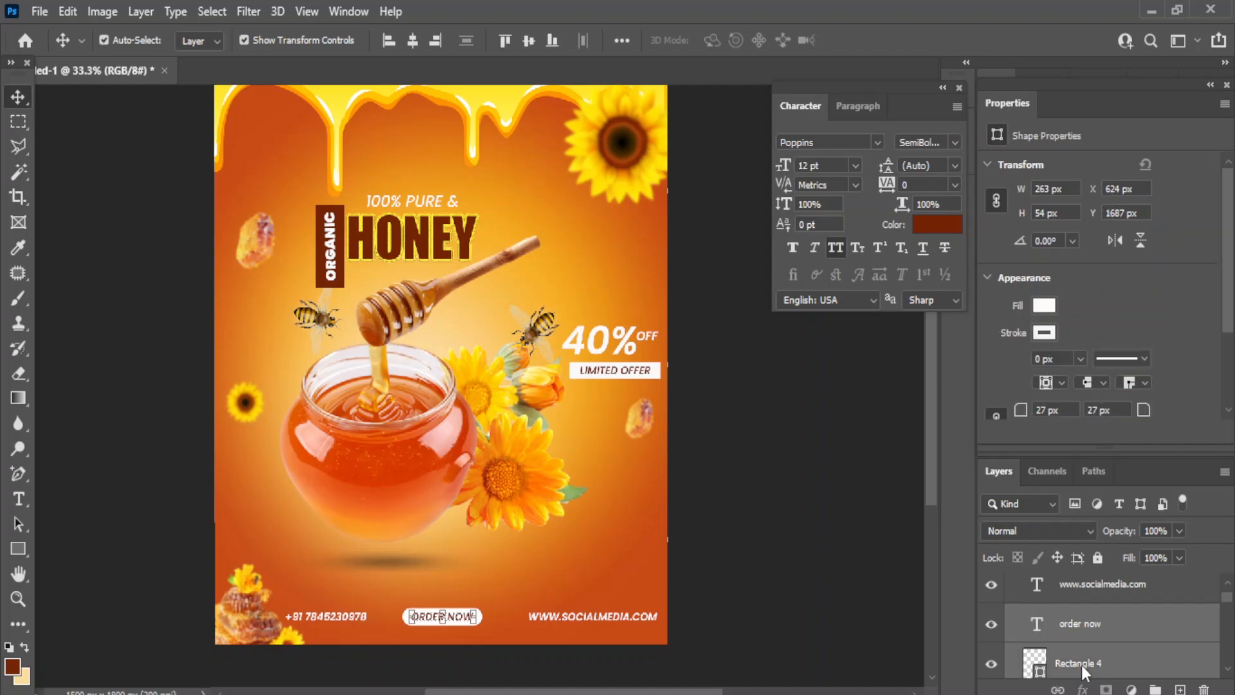
pyautogui.hotkey('shift', 'Right')
pyautogui.hotkey('shift', 'Right')
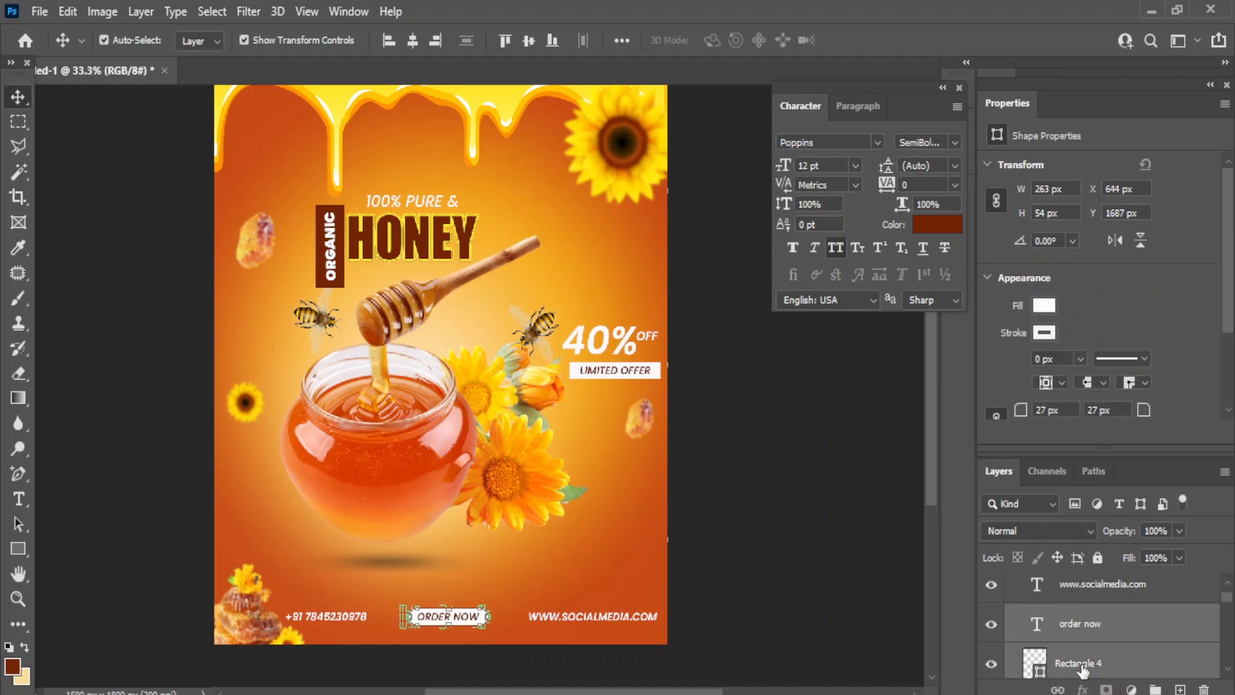
pyautogui.click(793, 542)
# - Pan and zoom in and out to review the finished poster
pyautogui.scroll(2, 482, 233)
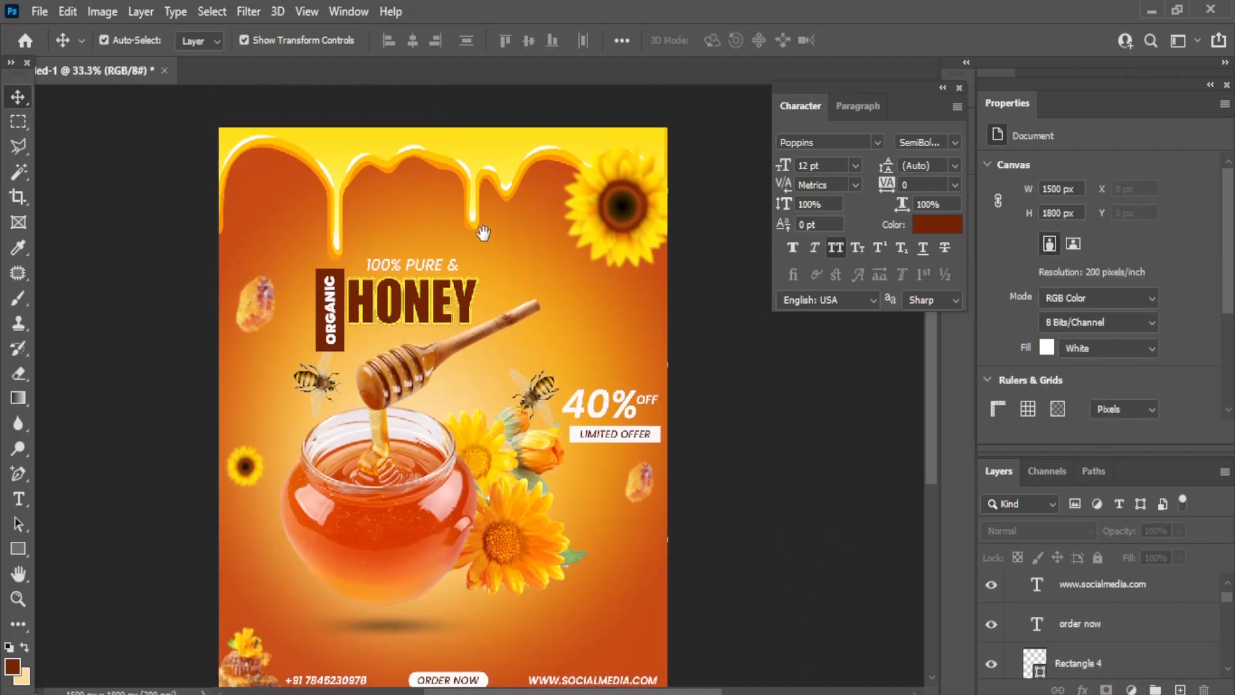
pyautogui.moveTo(483, 233); pyautogui.dragTo(497, 199)
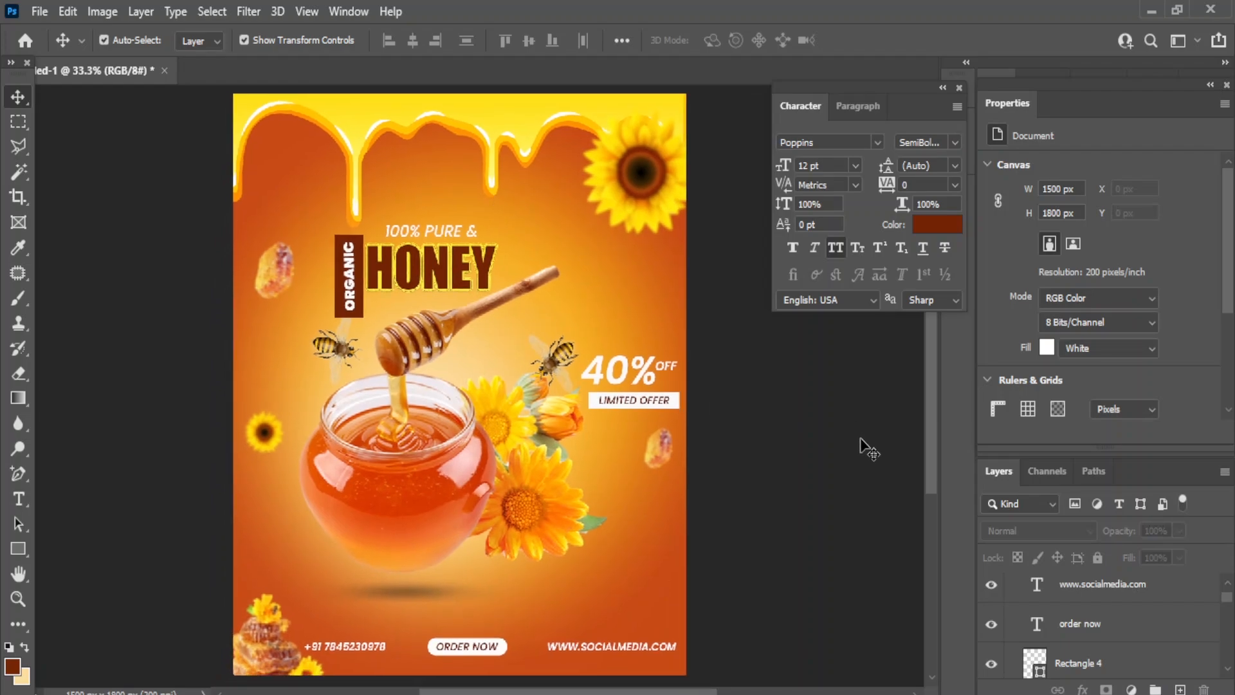
pyautogui.hotkey('ctrl', '+')
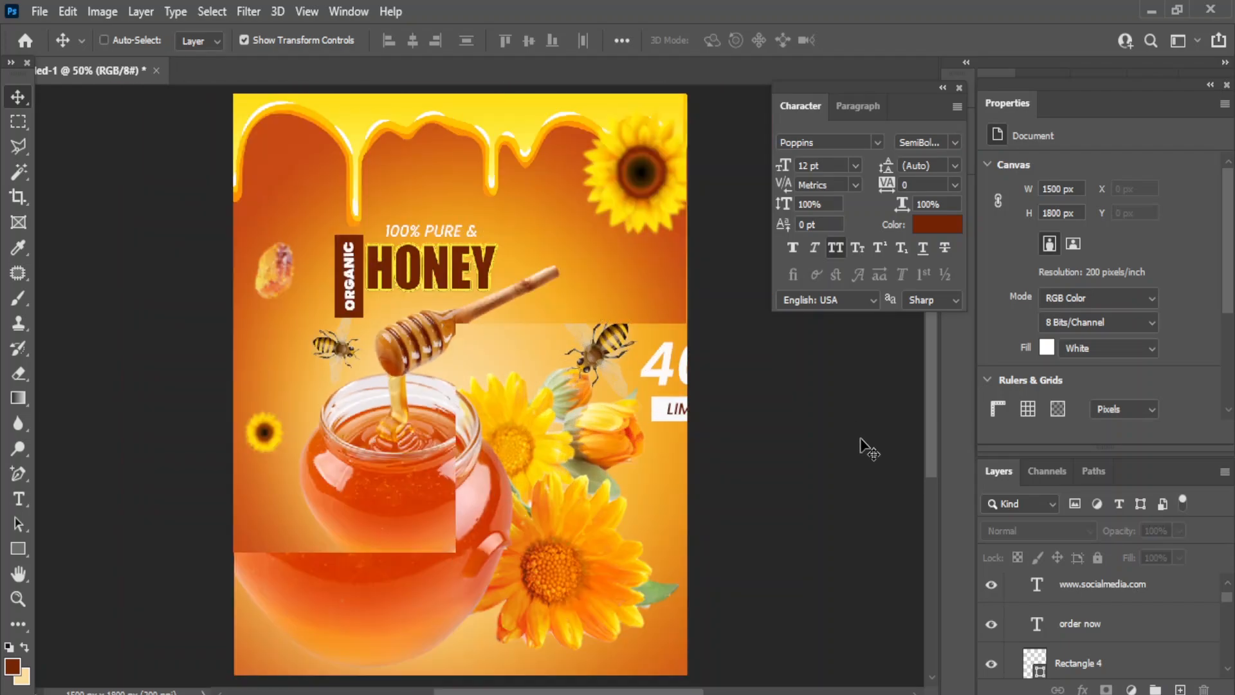
pyautogui.hotkey('ctrl', '-')
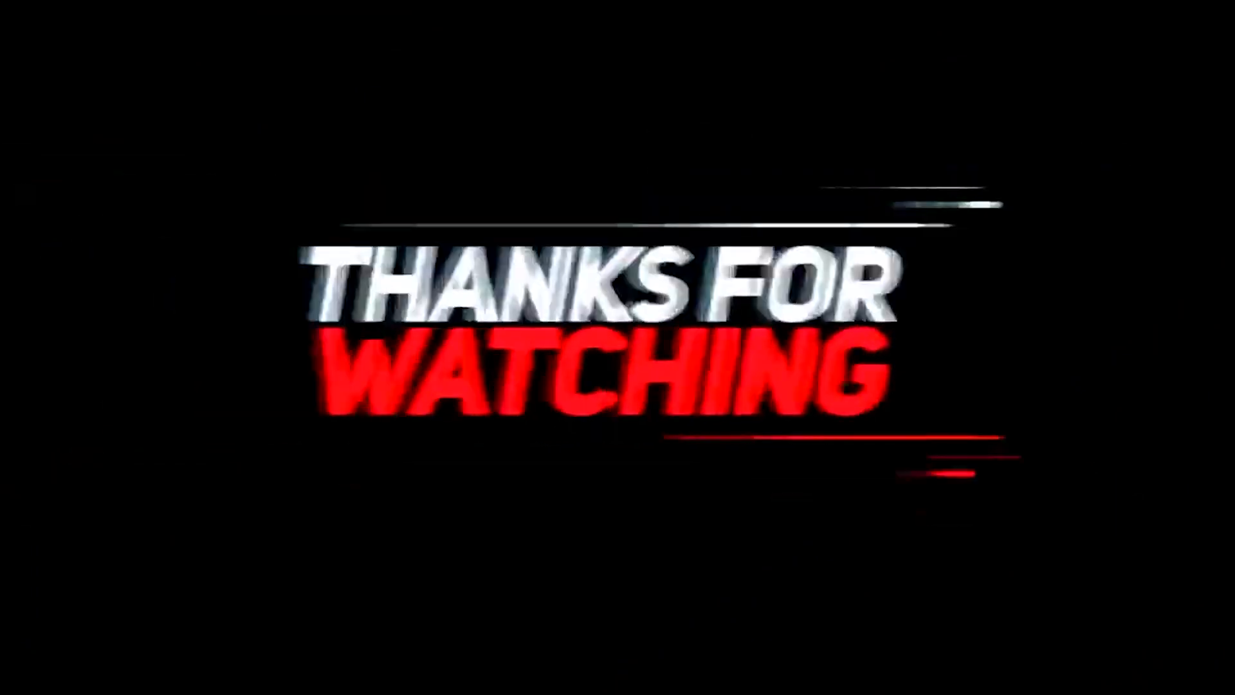